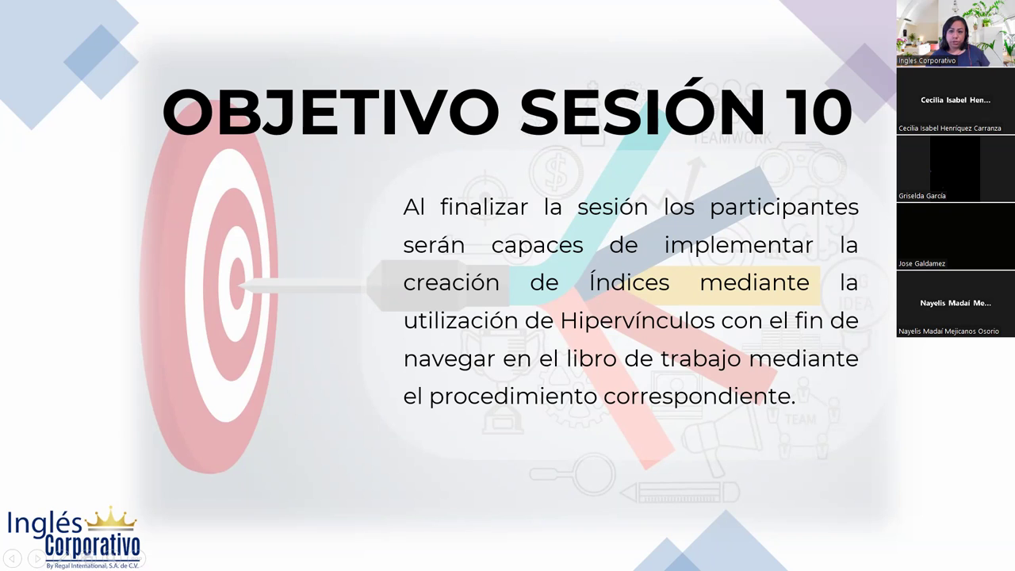
Advance the slideshow to the 'Crear índice de hojas' slide
key("Right")
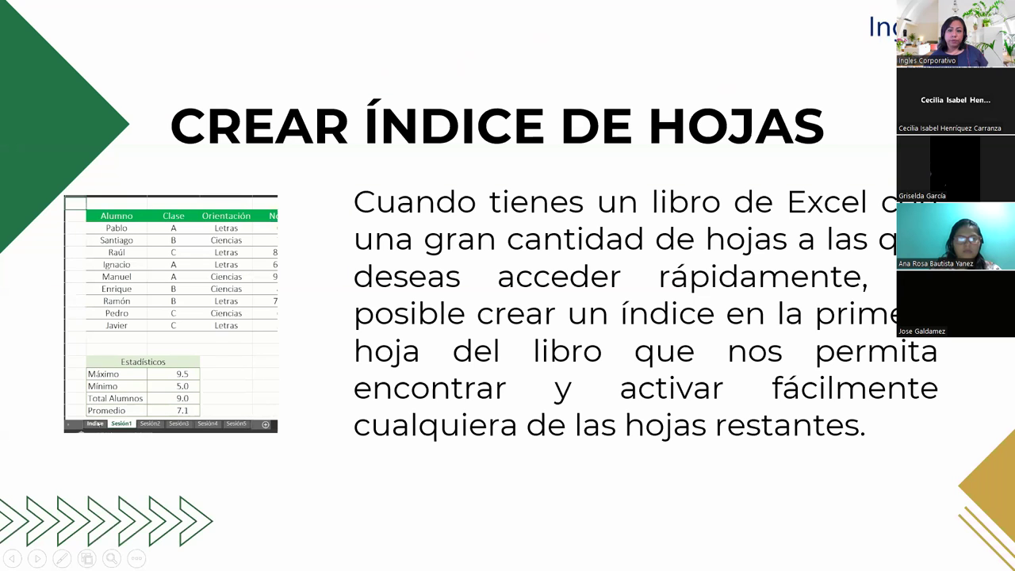
Advance the slideshow to the '¿Cómo crear el hipervínculo?' slide
key("Right")
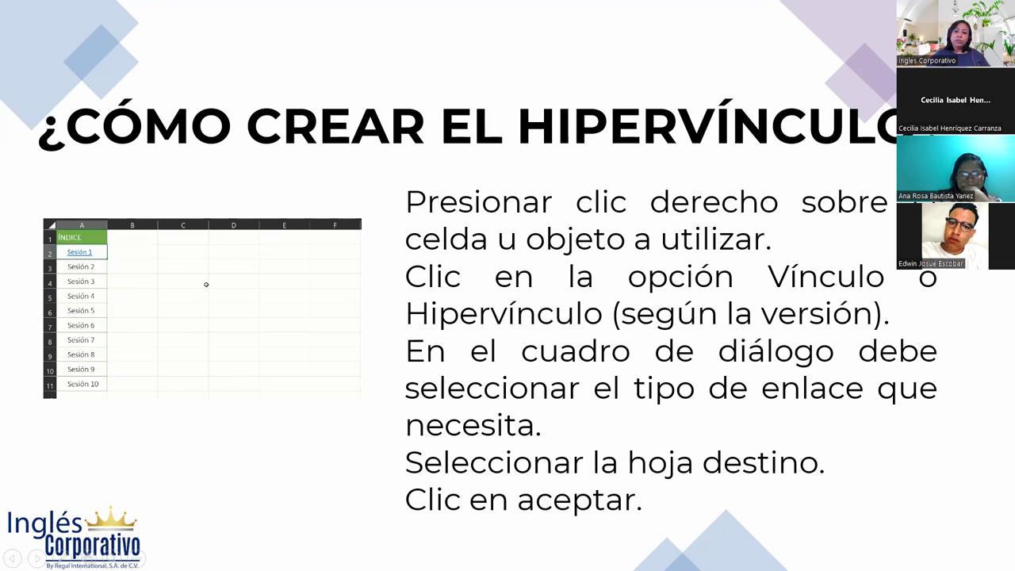
Advance the slideshow to the DESARROLLO slide
key("Right")
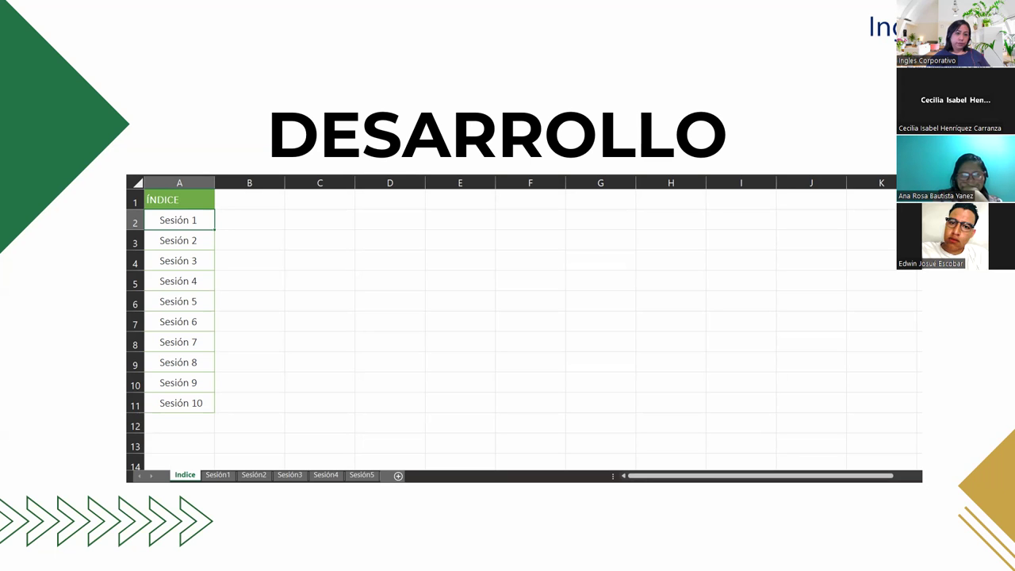
Switch to the Práctica Sesión 10 Excel workbook
key("alt+Tab")
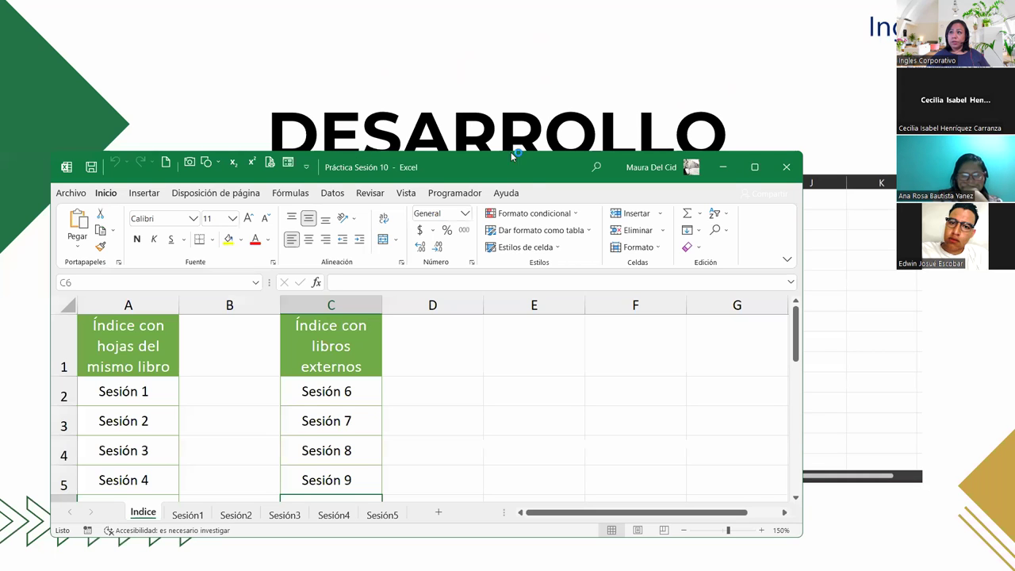
Maximize the Práctica Sesión 10 window so the Indice sheet fills the screen
double_click(495, 170)
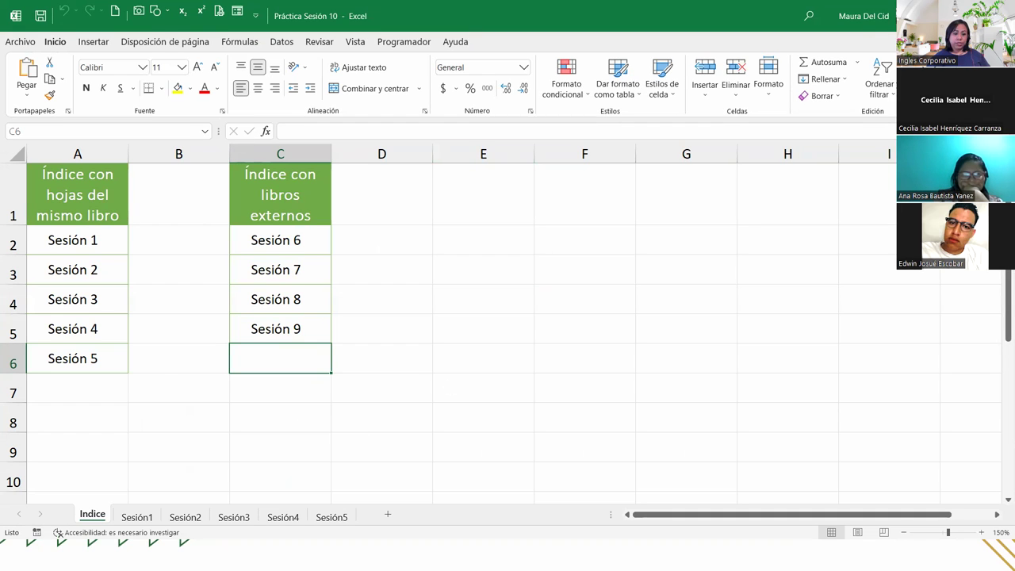
key("alt+Tab")
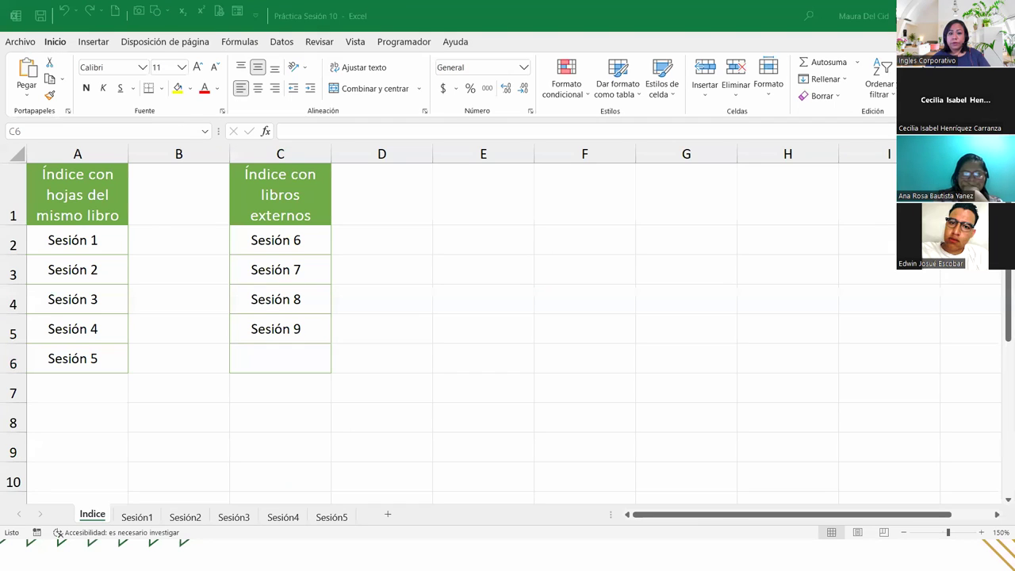
key("alt+Tab")
key("alt+Tab")
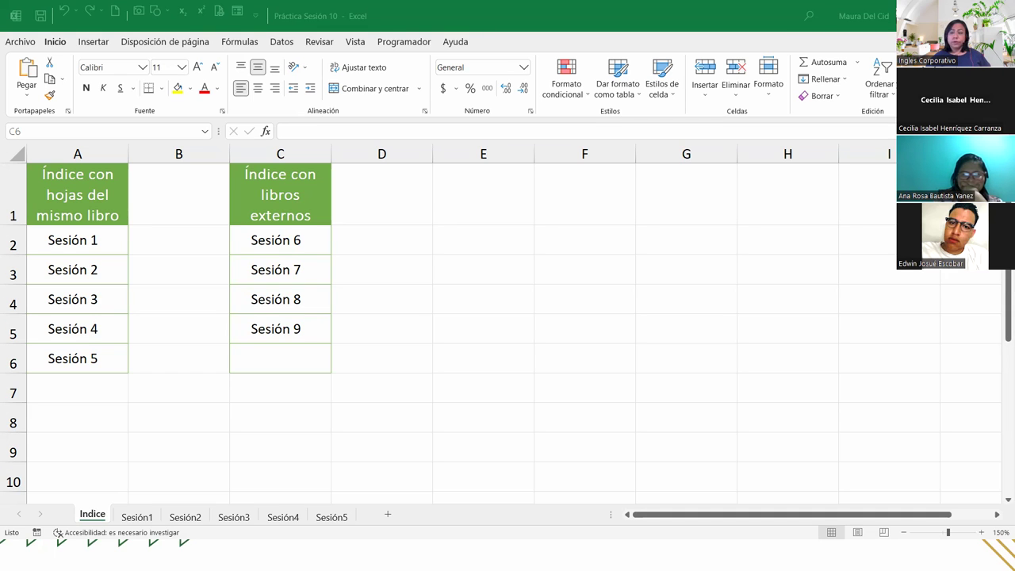
left_click(68, 246)
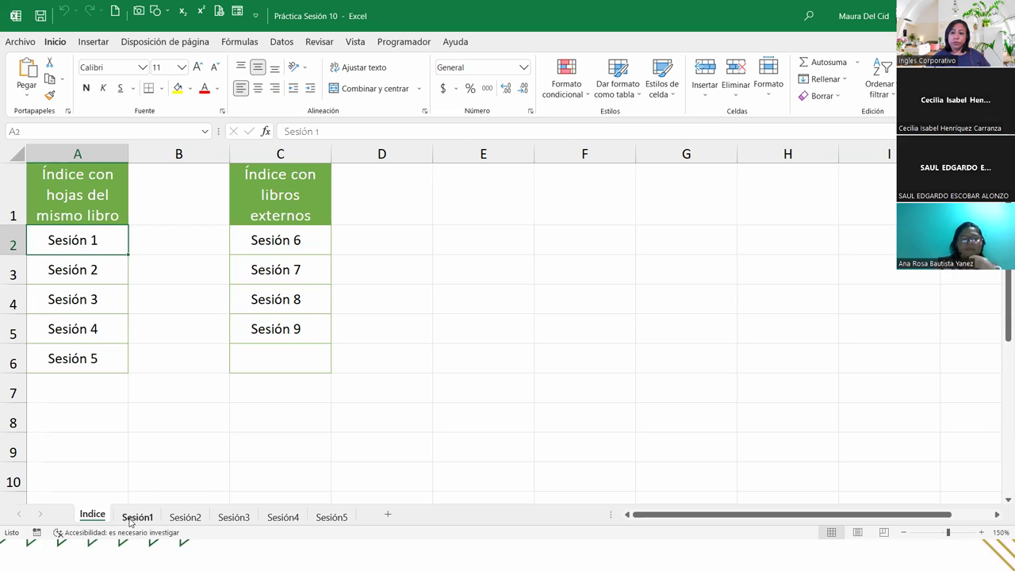
left_click(133, 516)
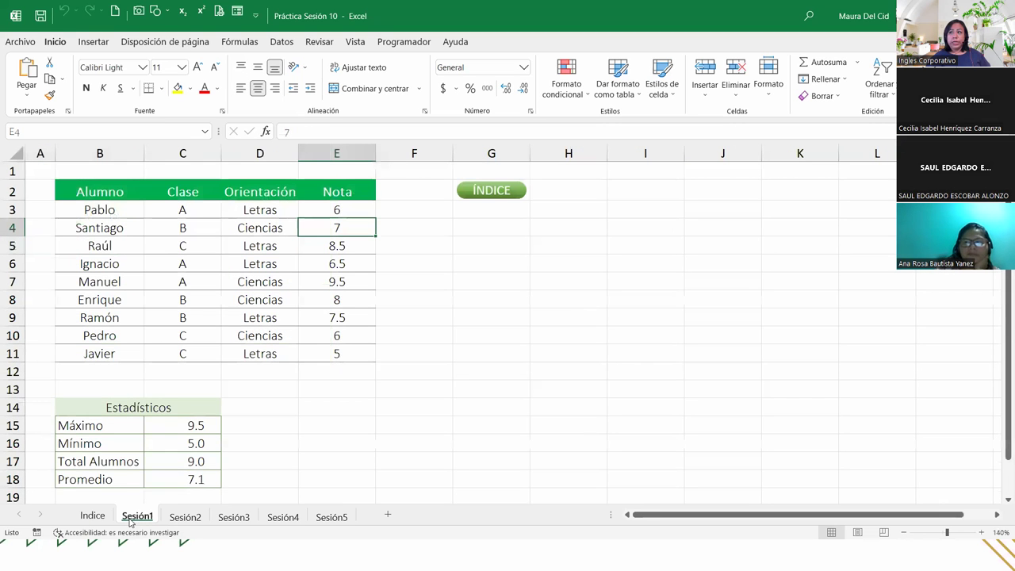
scroll(228, 434, "down", 6)
scroll(226, 428, "up", 6)
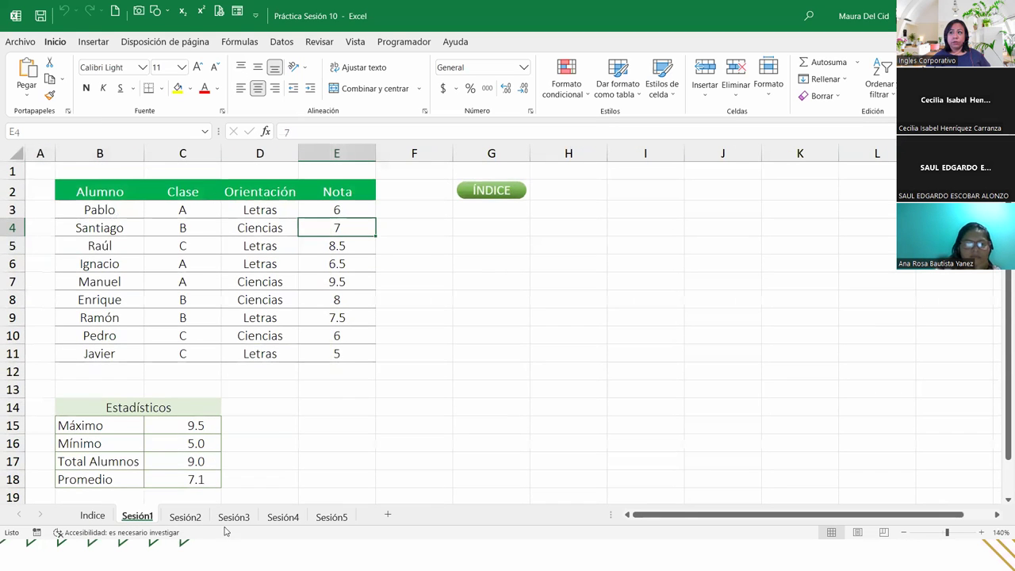
left_click(182, 519)
scroll(316, 386, "down", 6)
scroll(316, 386, "up", 5)
scroll(316, 386, "up", 1)
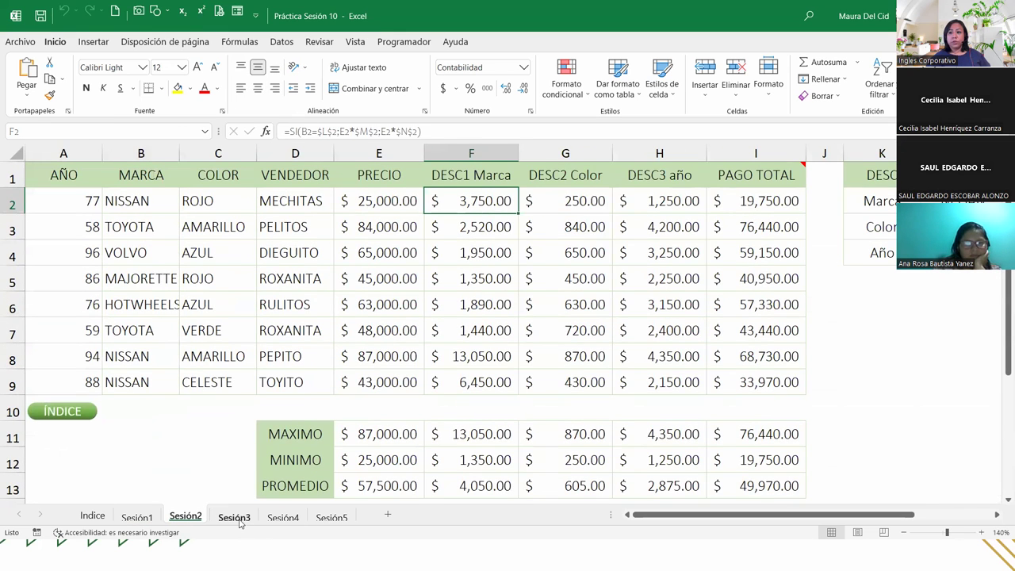
left_click(237, 518)
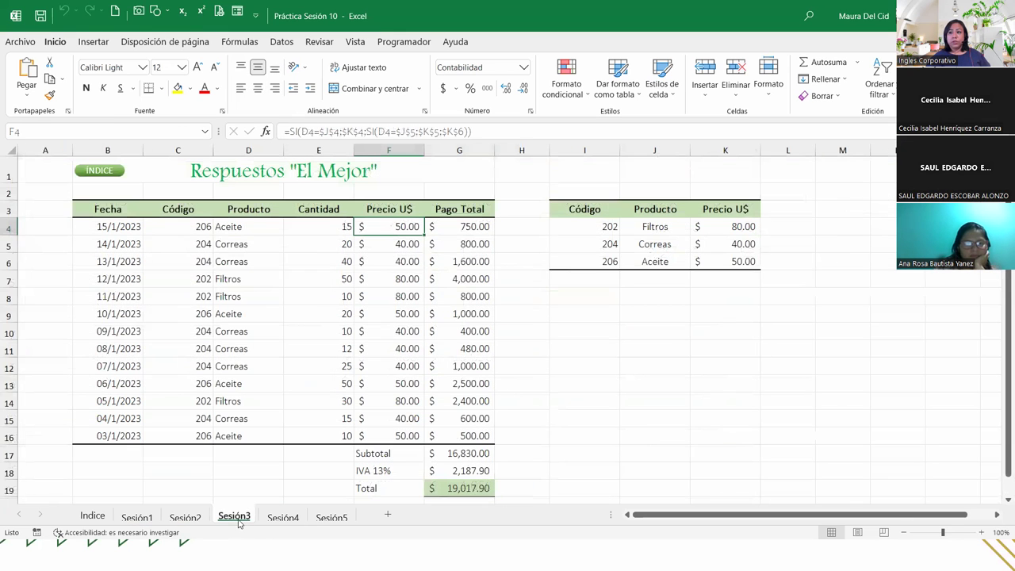
left_click(285, 516)
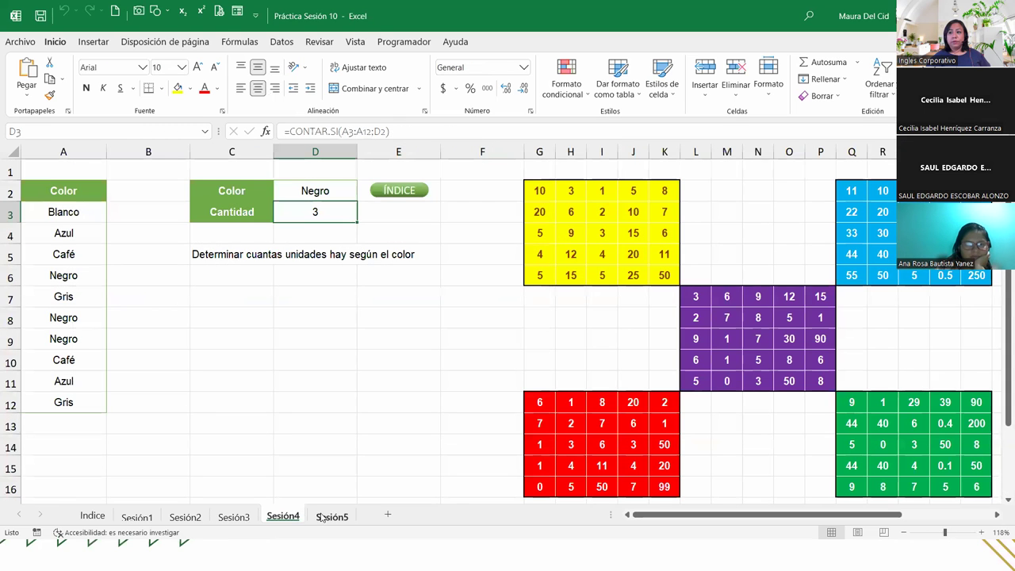
left_click(321, 517)
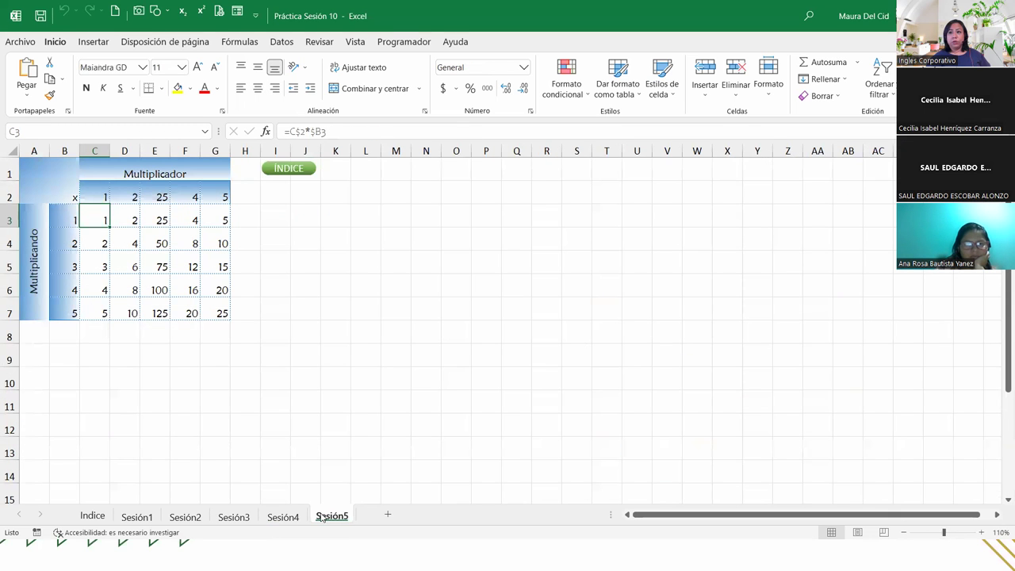
left_click(92, 515)
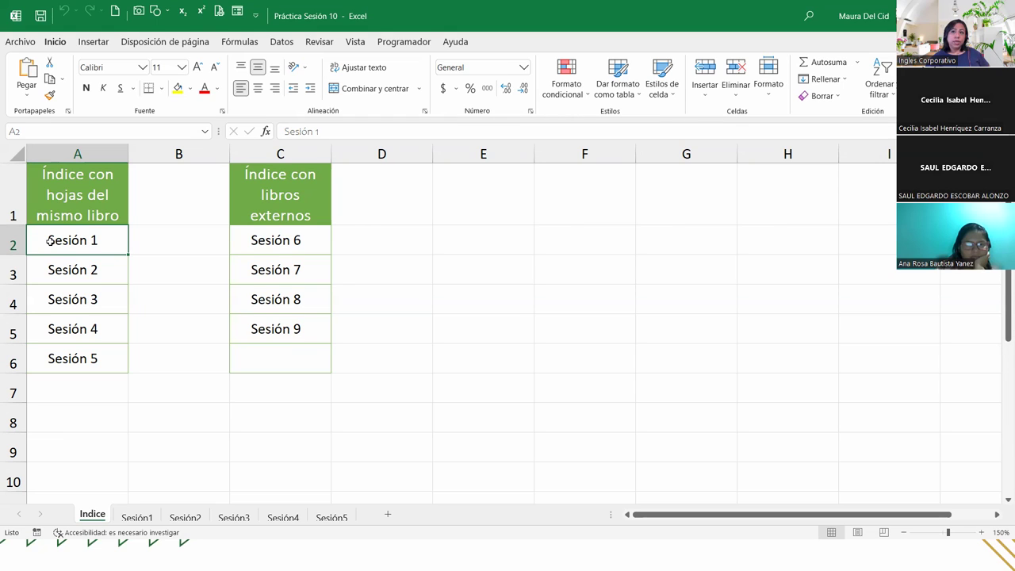
Start a hyperlink on Sesión 1 in A2, targeting 'Lugar de este documento'
right_click(50, 240)
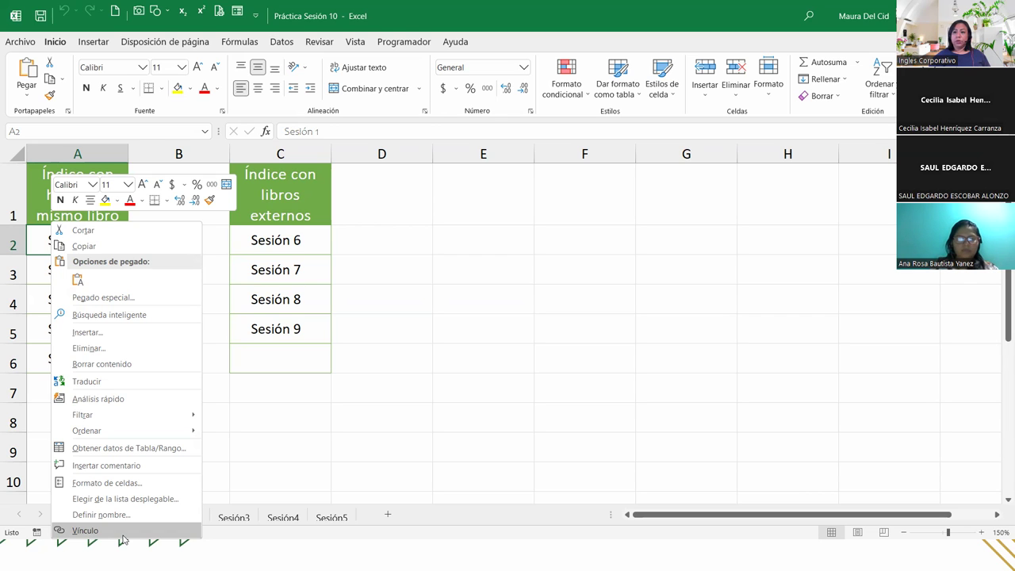
left_click(123, 538)
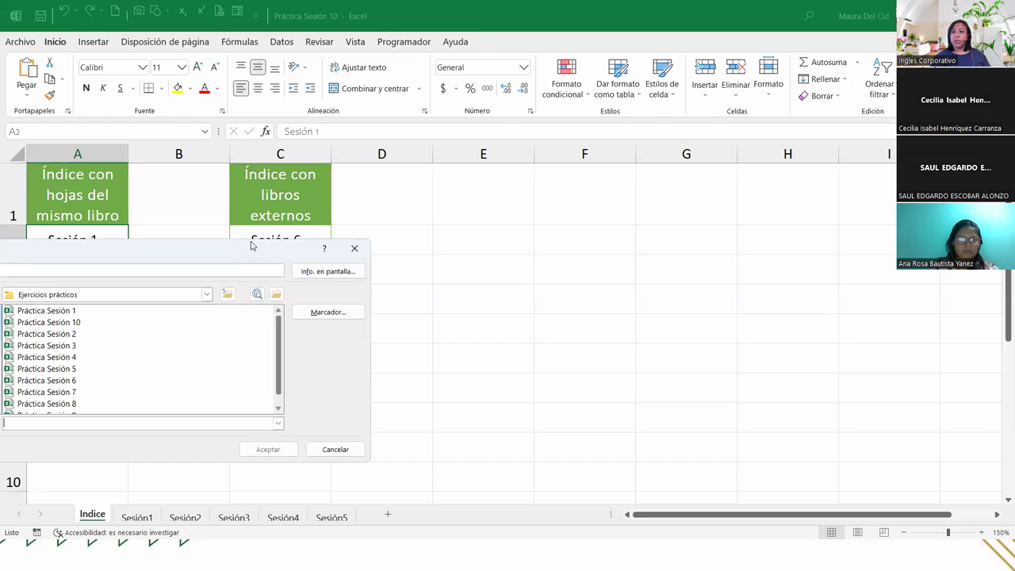
left_click_drag(250, 245, 543, 217)
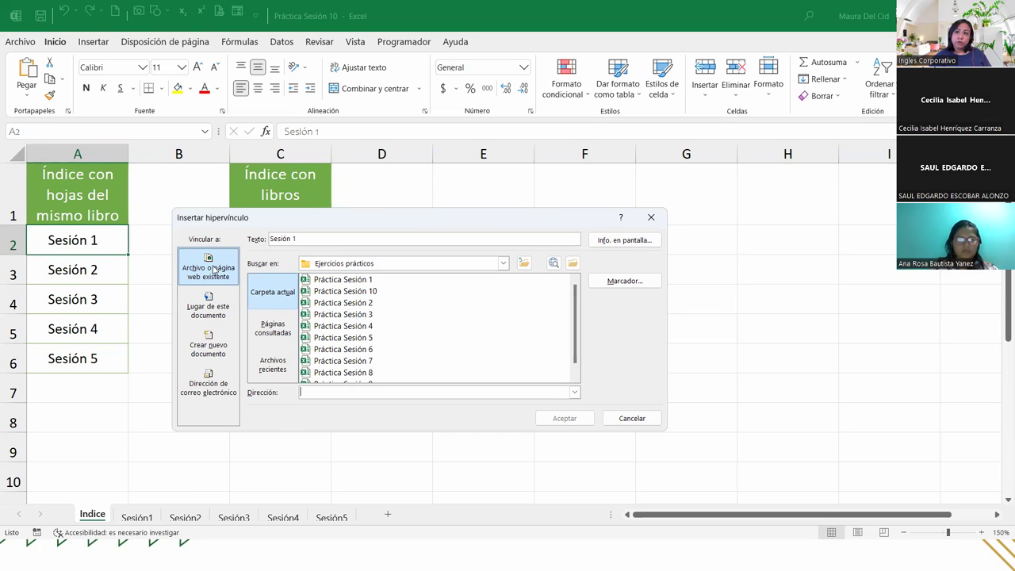
left_click(212, 308)
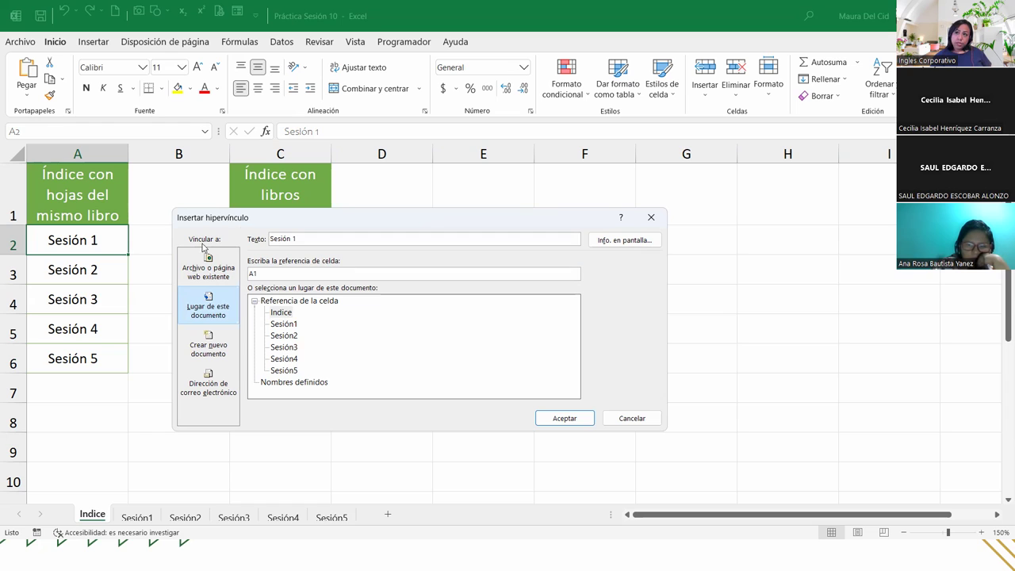
Point the 'Sesión 1' link at the Sesión1 sheet, reference A1, and confirm
left_click(307, 242)
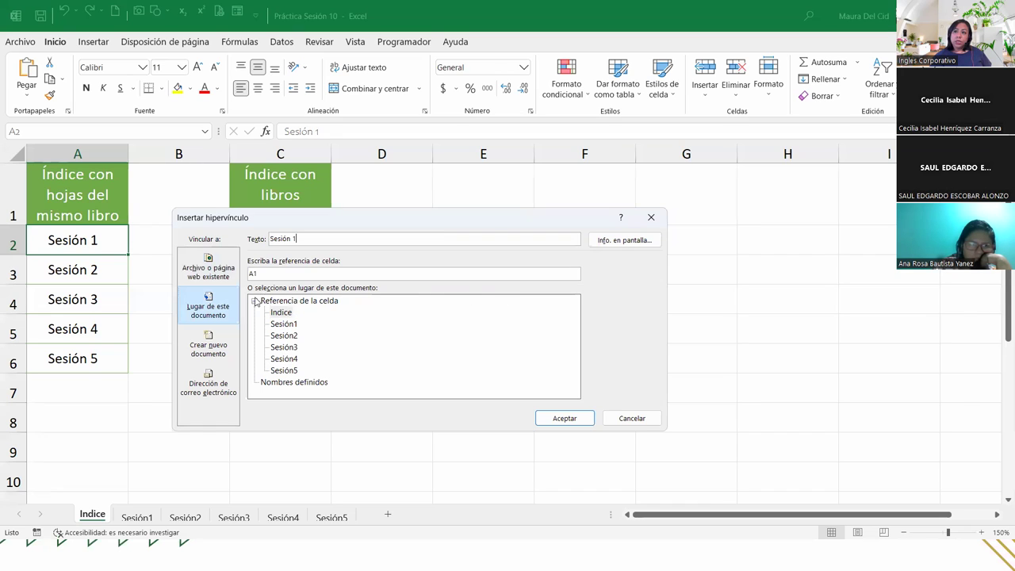
left_click(283, 323)
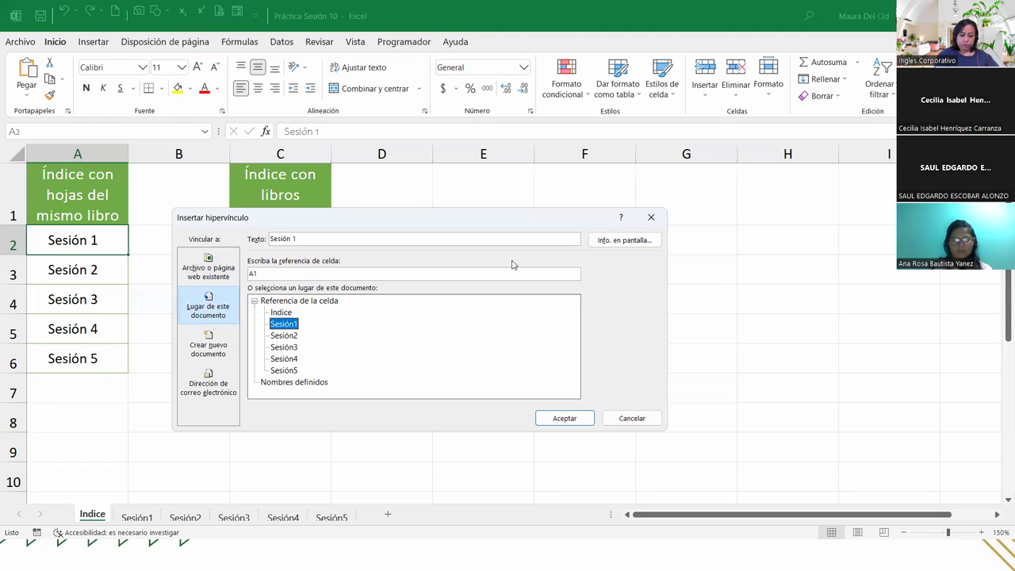
left_click(268, 273)
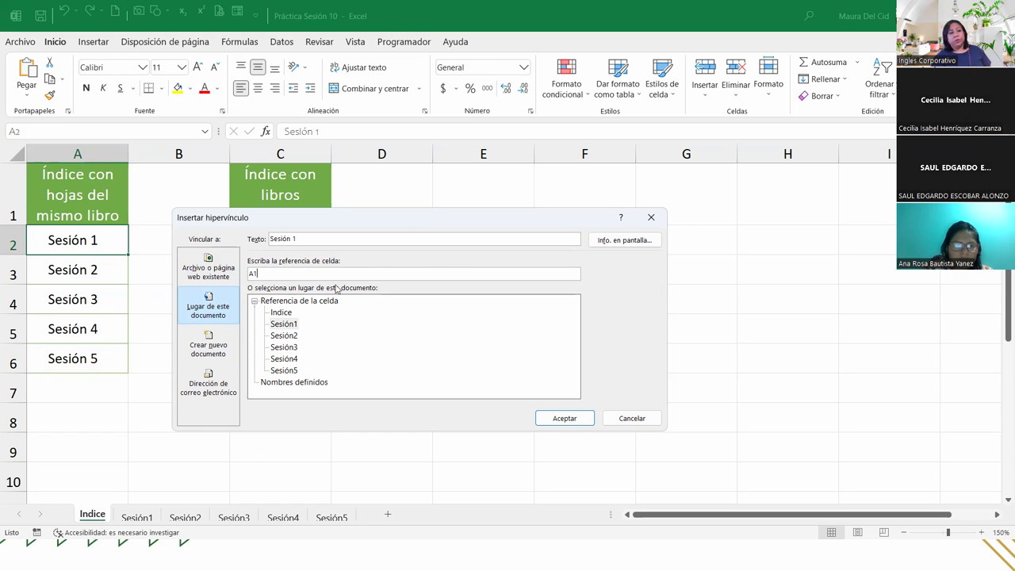
left_click(281, 324)
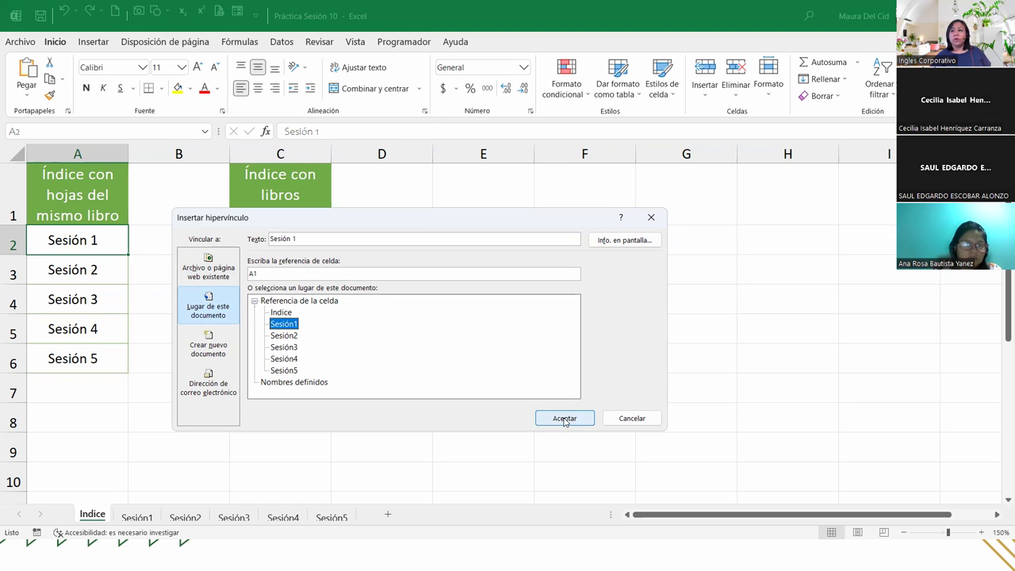
left_click(563, 418)
Follow the Sesión 1 link in A2 to jump to the Sesión1 grades sheet
left_click(198, 317)
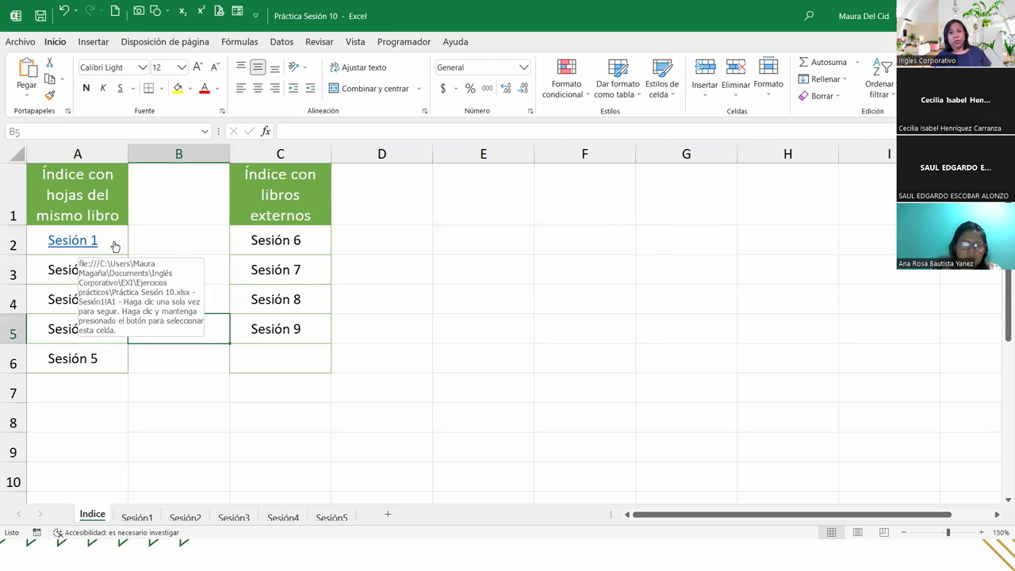
left_click(279, 298)
left_click(190, 185)
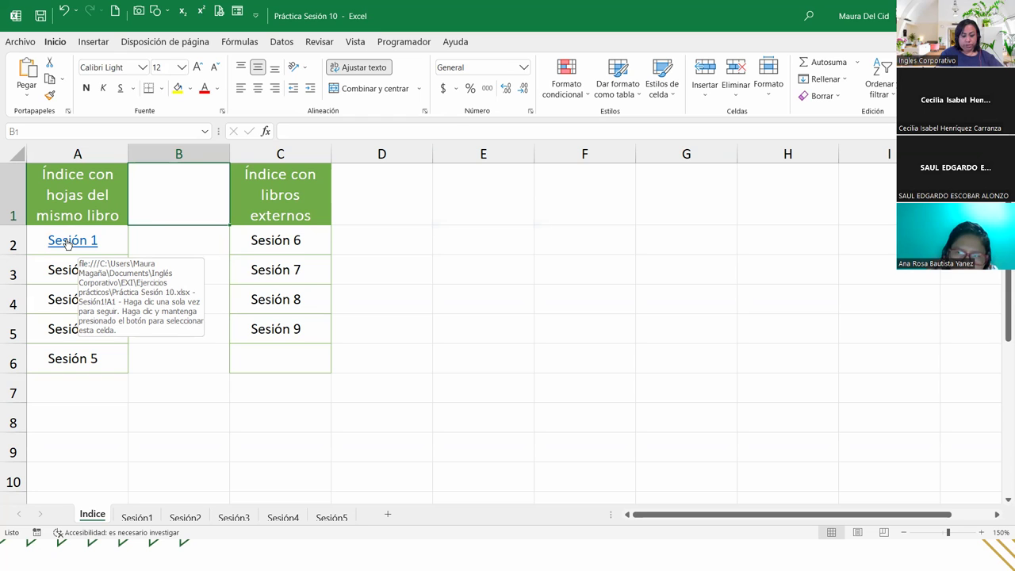
left_click(68, 242)
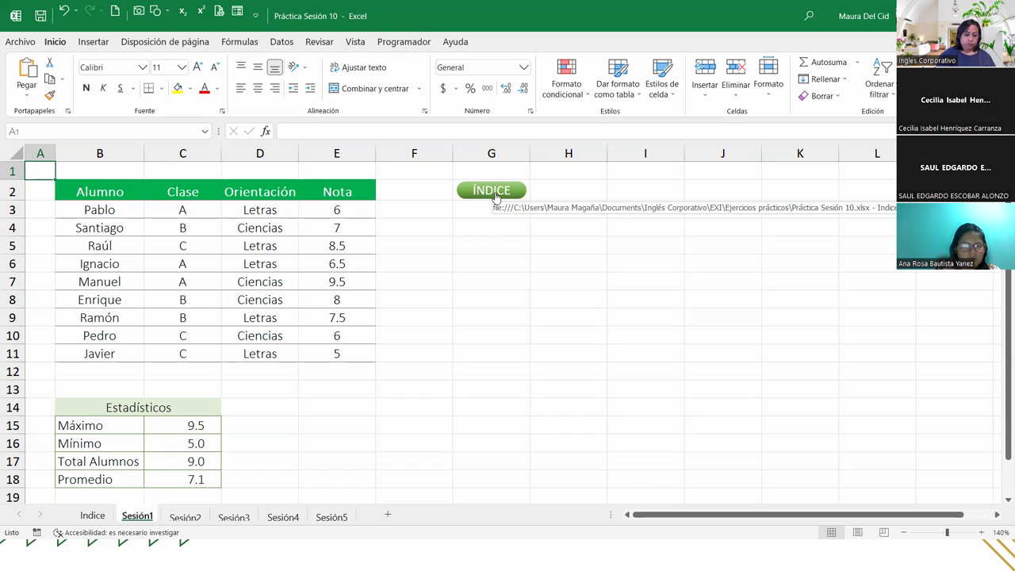
Use the ÍNDICE button on Sesión1 to return to the Indice sheet
left_click(495, 195)
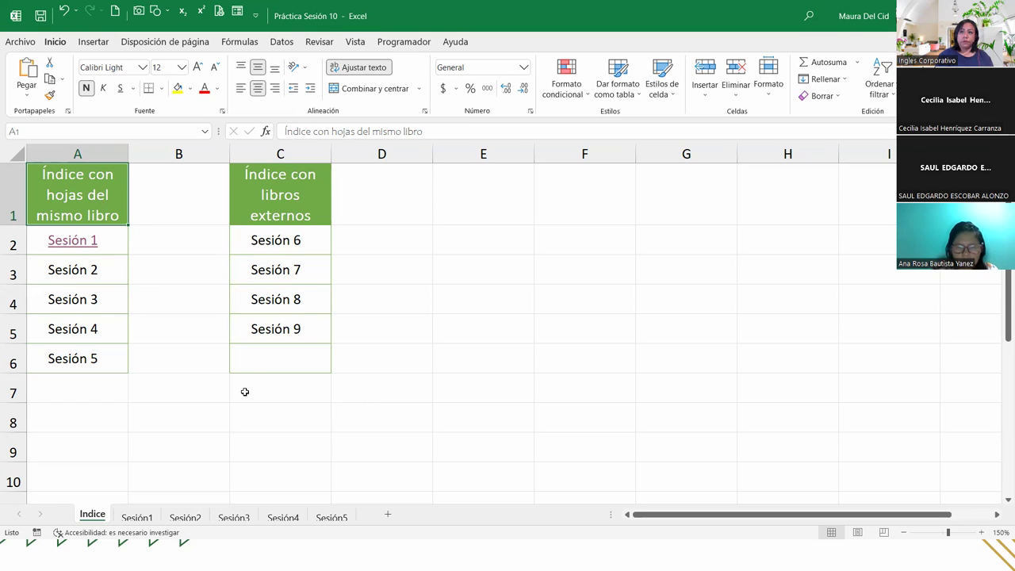
Remove the hyperlink from Sesión 1 in A2, leaving plain text
right_click(112, 236)
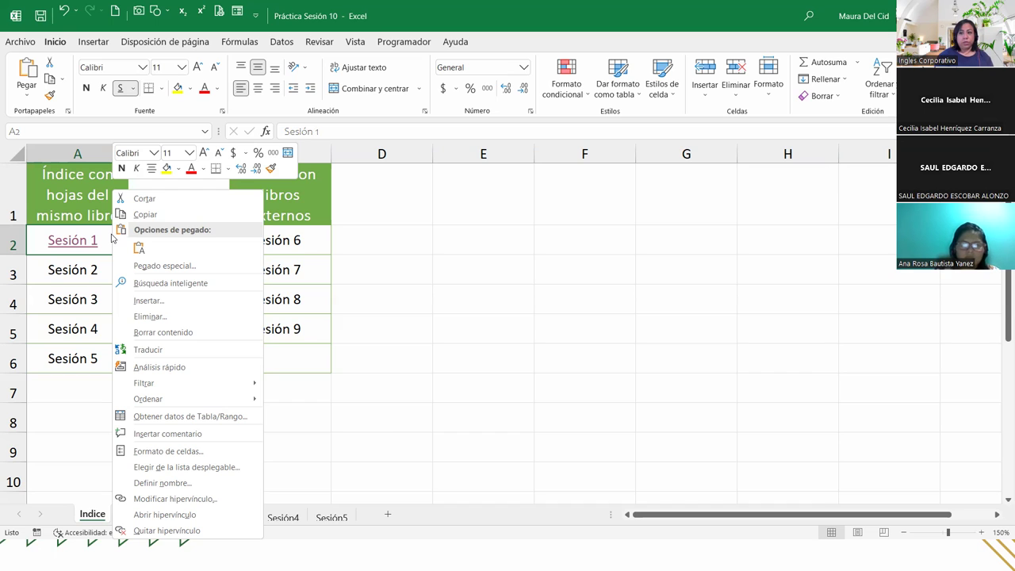
left_click(167, 530)
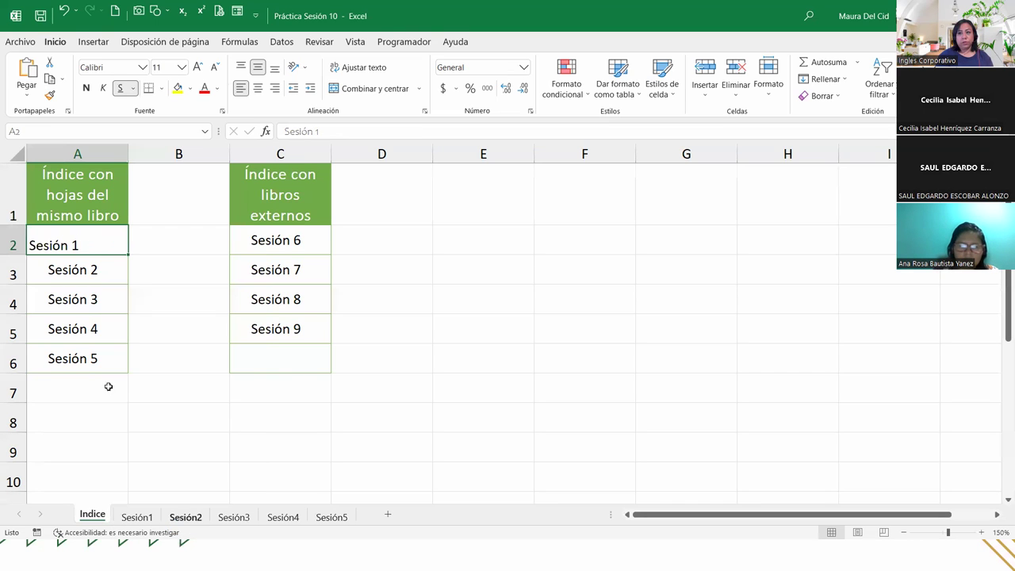
right_click(88, 251)
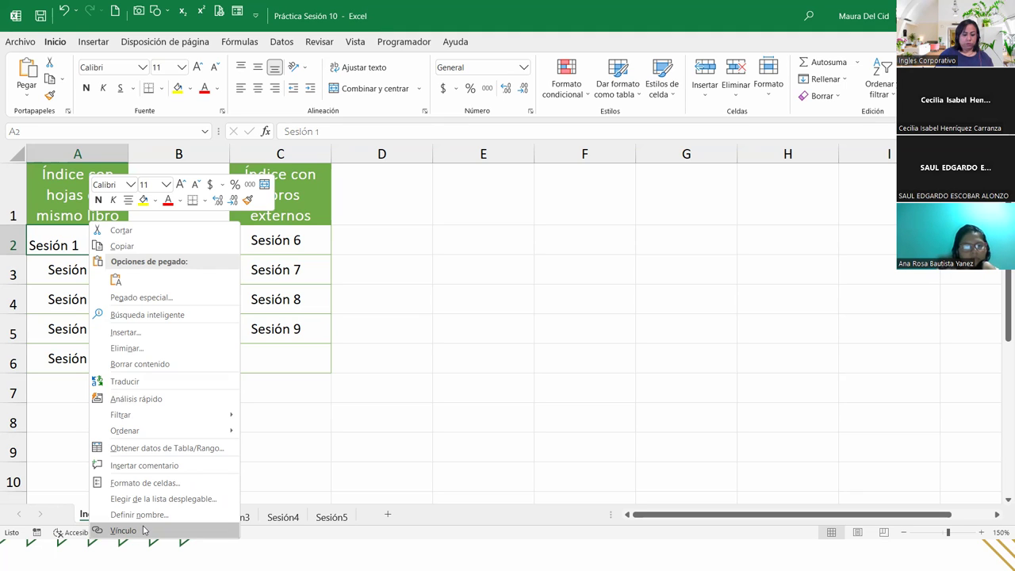
Relink Sesión 1 in A2 to Sesión1!A1 and center it in the cell
left_click(144, 529)
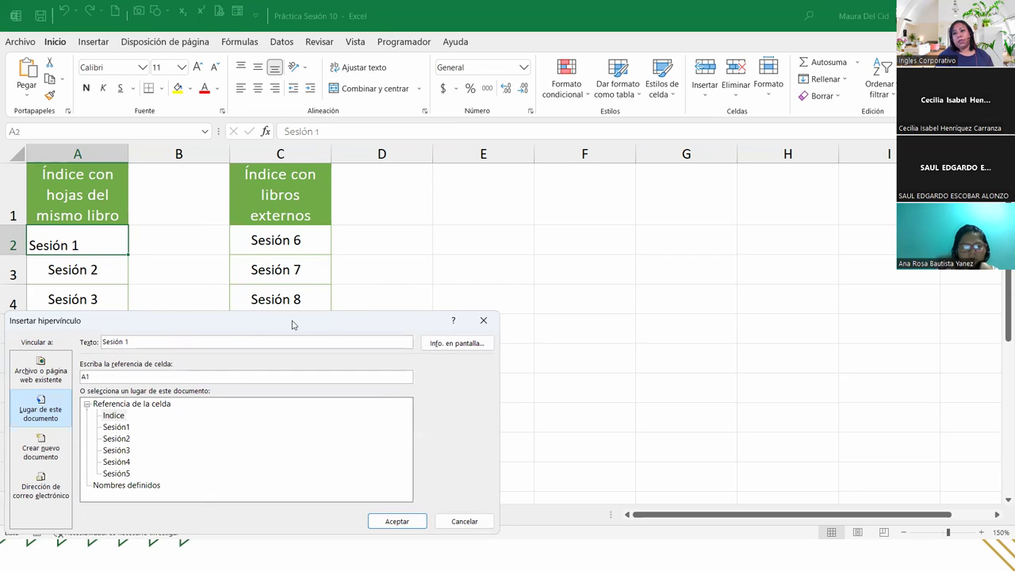
left_click_drag(306, 328, 428, 223)
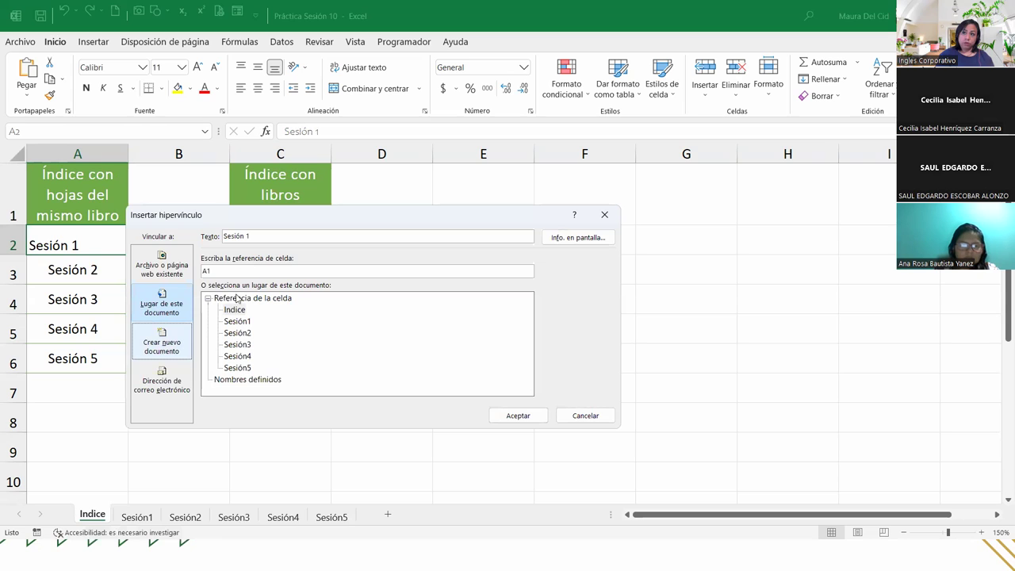
left_click(235, 321)
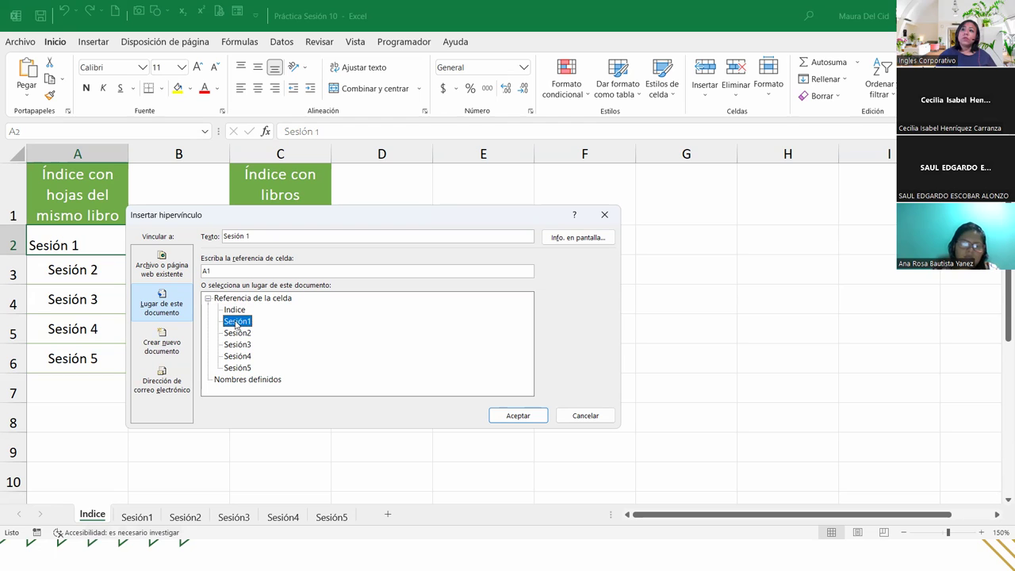
left_click(516, 415)
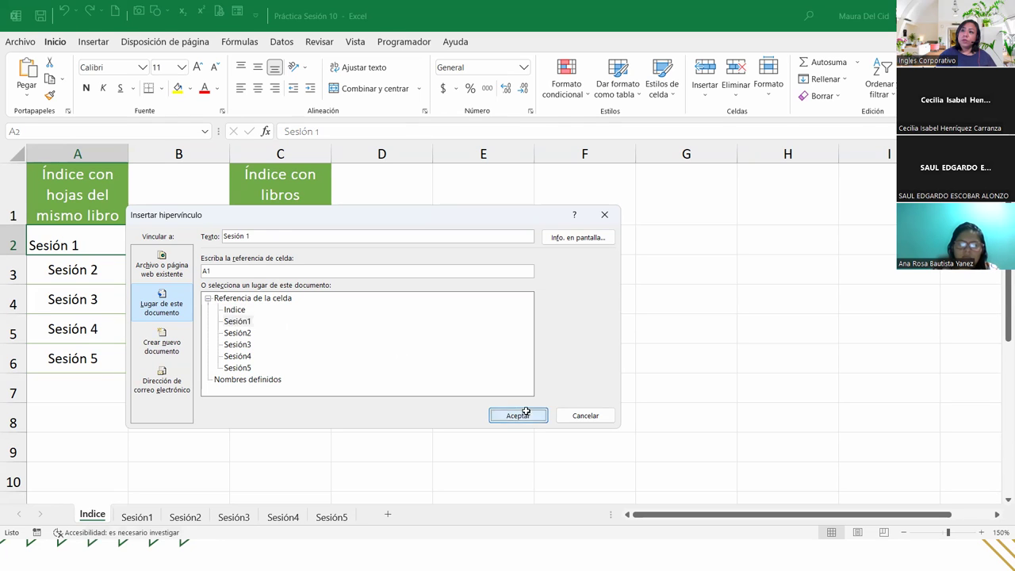
left_click(258, 88)
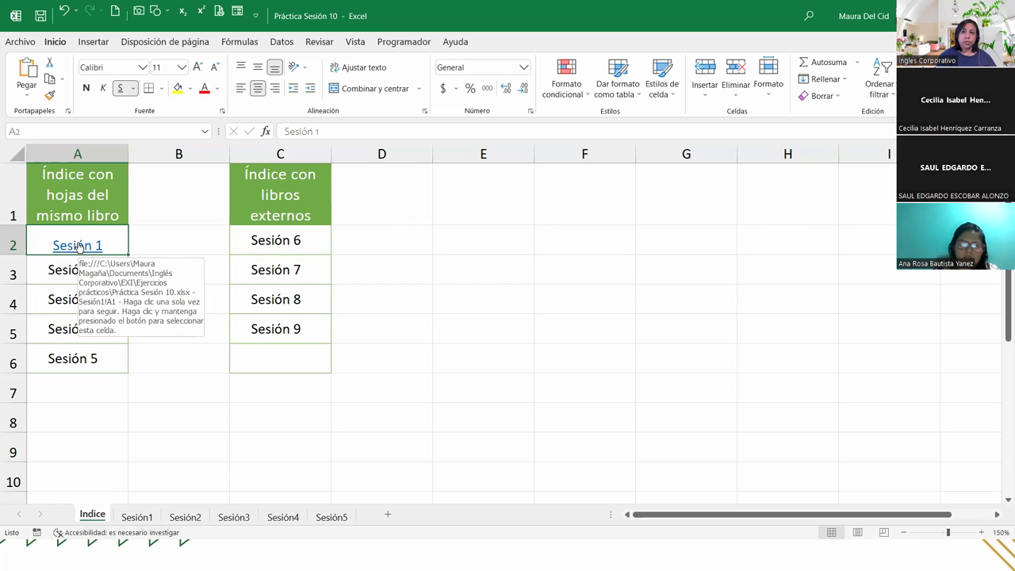
left_click(80, 247)
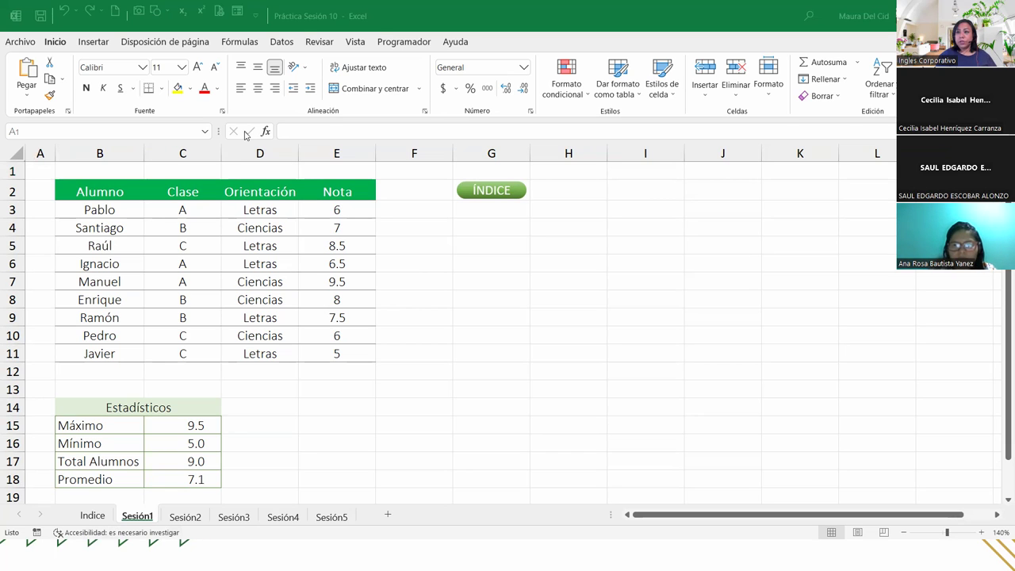
left_click(501, 198)
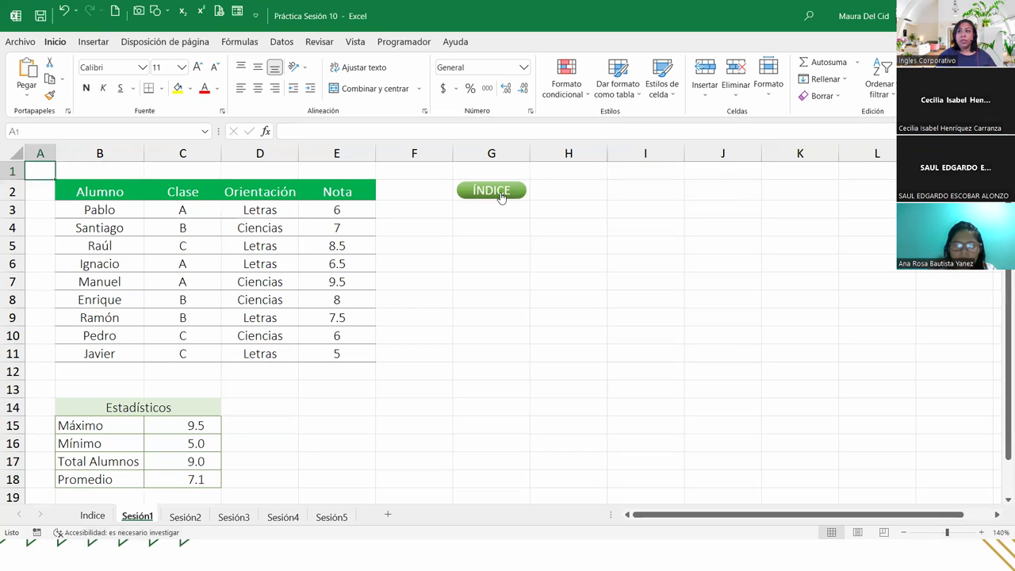
left_click(501, 196)
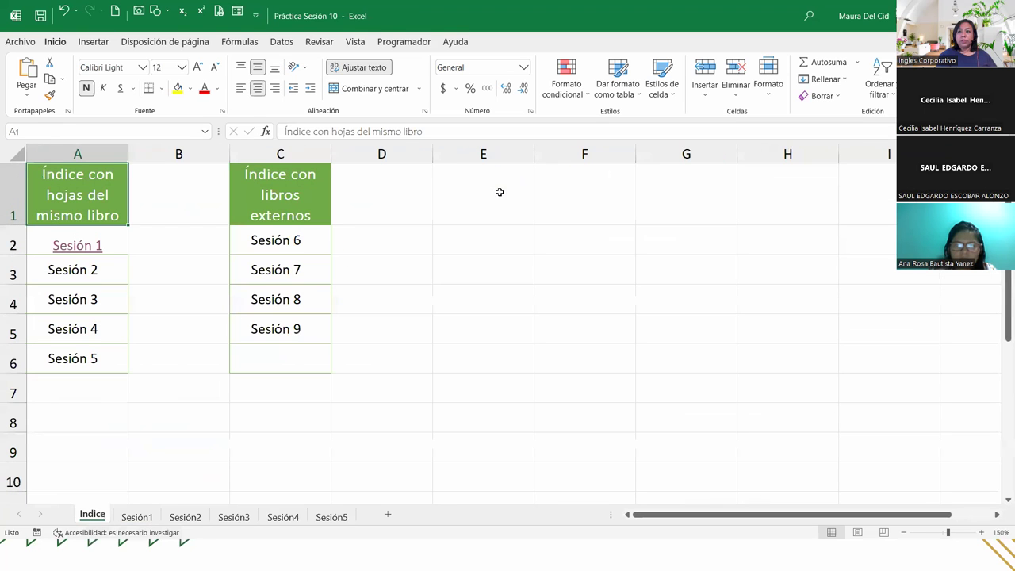
left_click(185, 516)
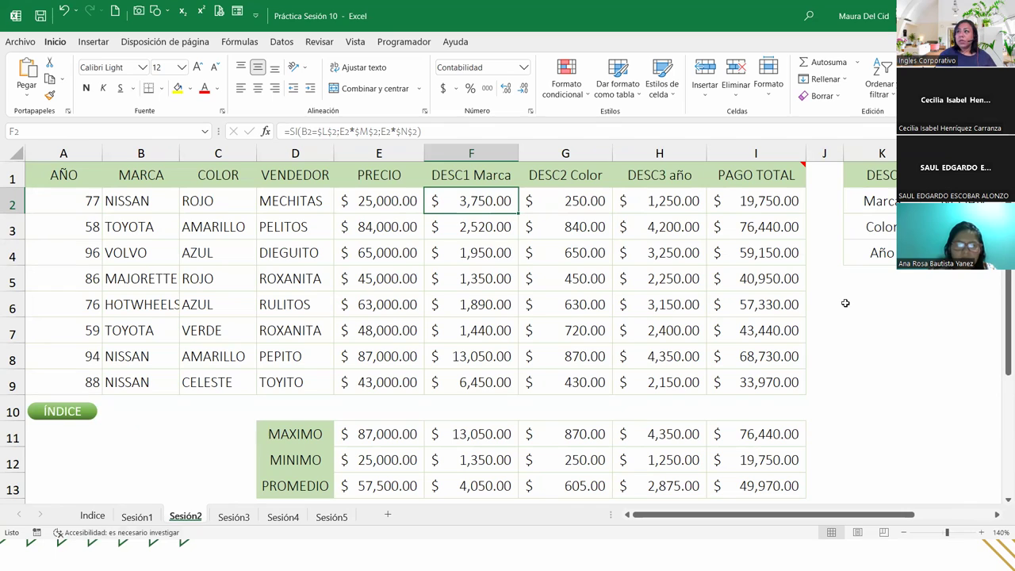
On Sesión2, inspect the PAGO TOTAL formula in I2 and the PAGO TOTAL heading in I1
left_click(736, 208)
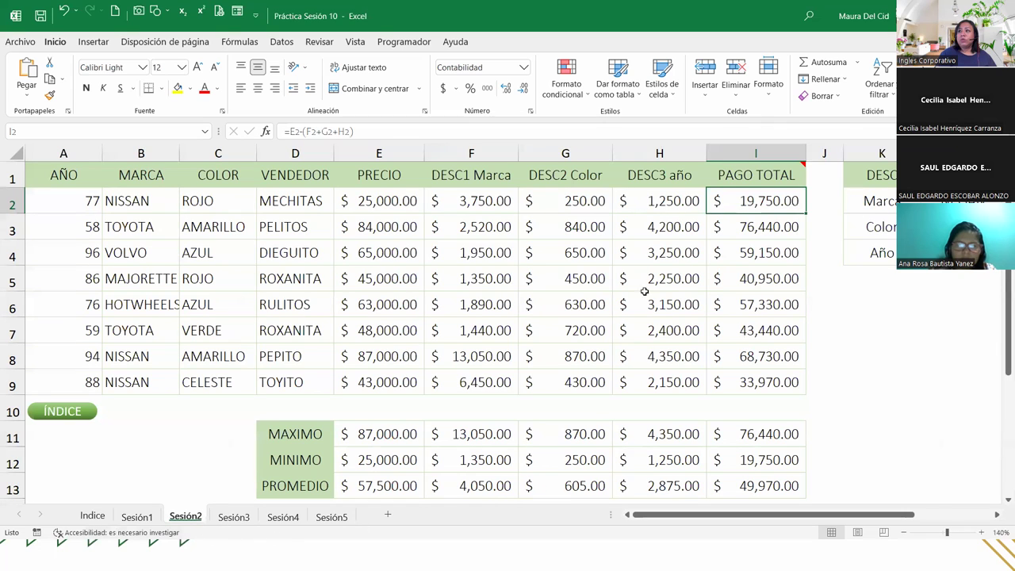
left_click(757, 166)
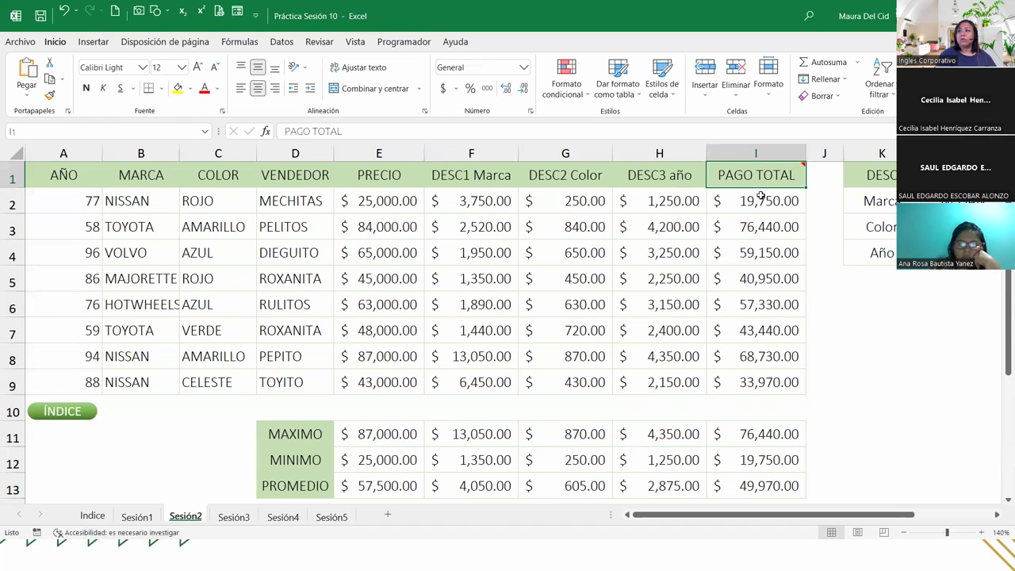
On the Indice sheet, hyperlink Sesión 2 in A3 to cell I1 of the Sesión2 sheet
left_click(93, 516)
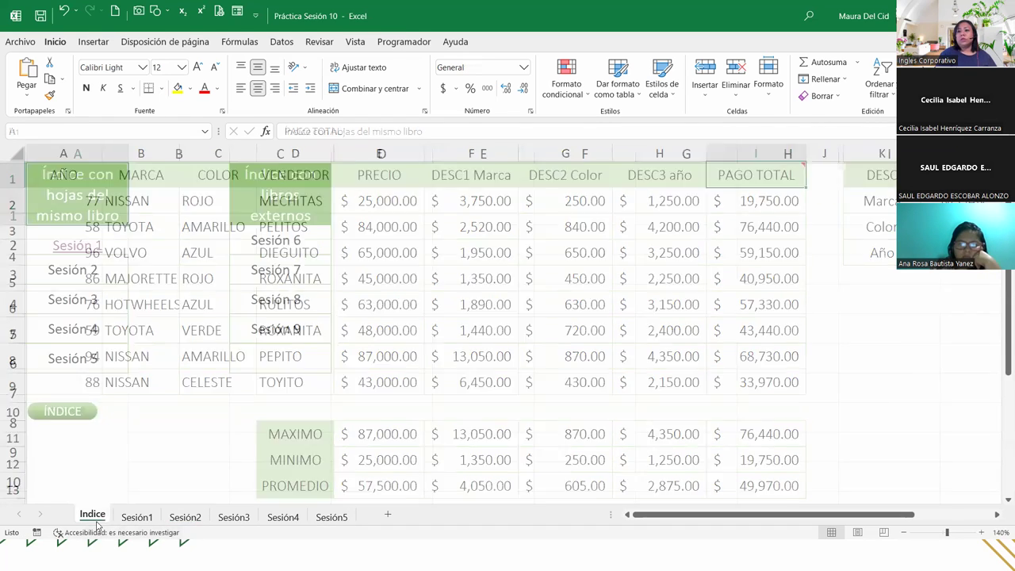
left_click(87, 274)
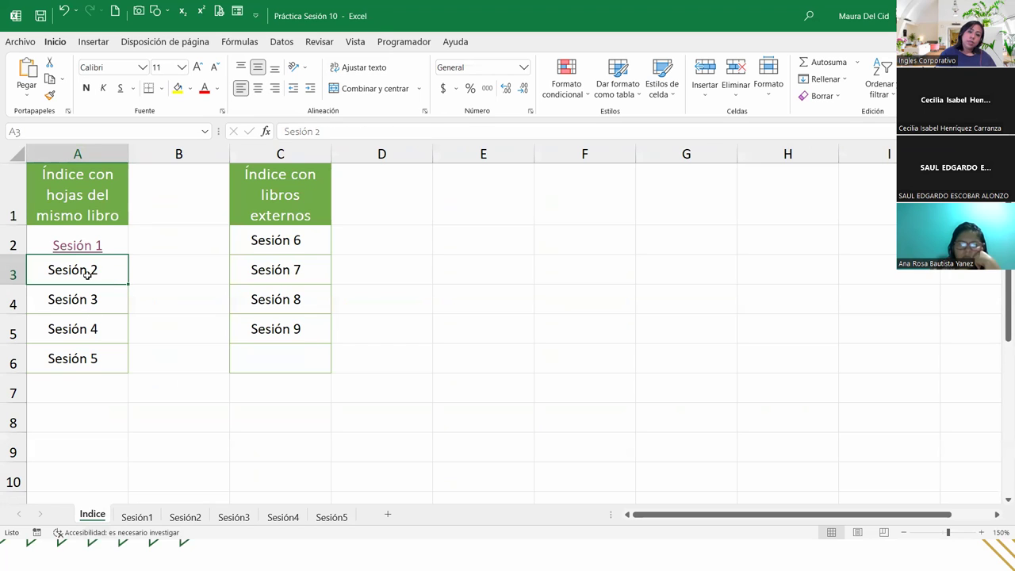
right_click(87, 275)
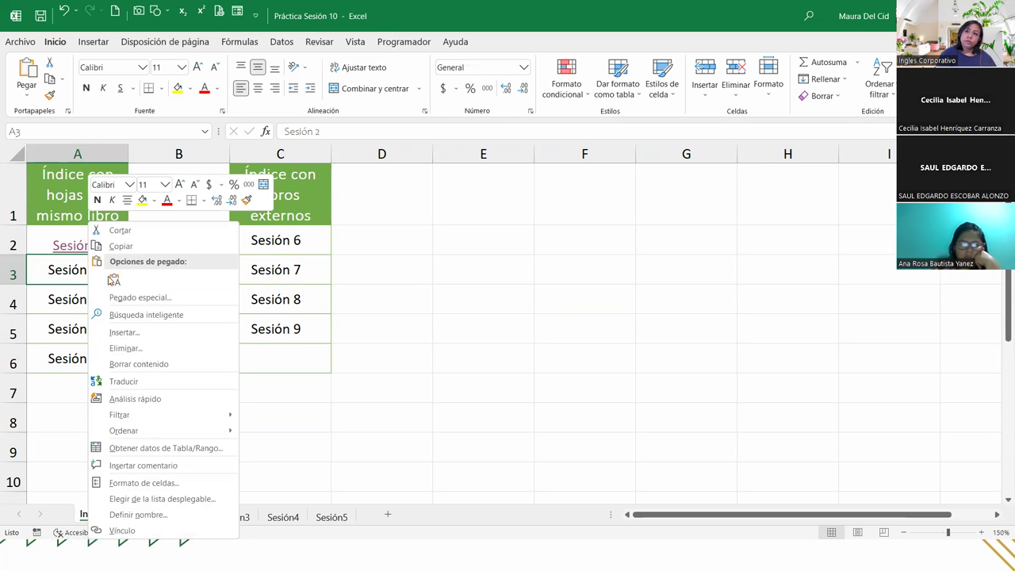
left_click(154, 531)
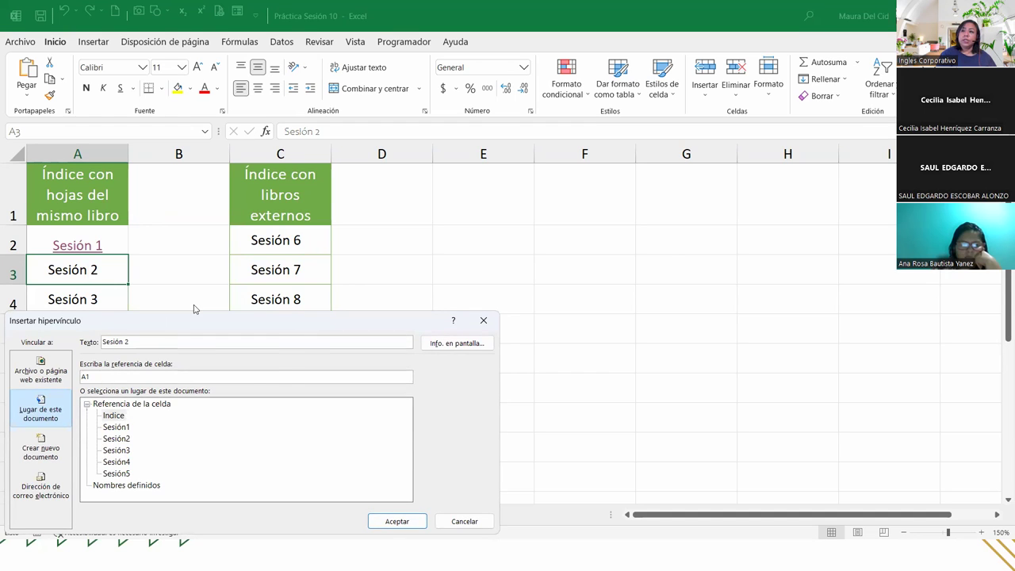
left_click_drag(193, 320, 365, 221)
left_click(290, 338)
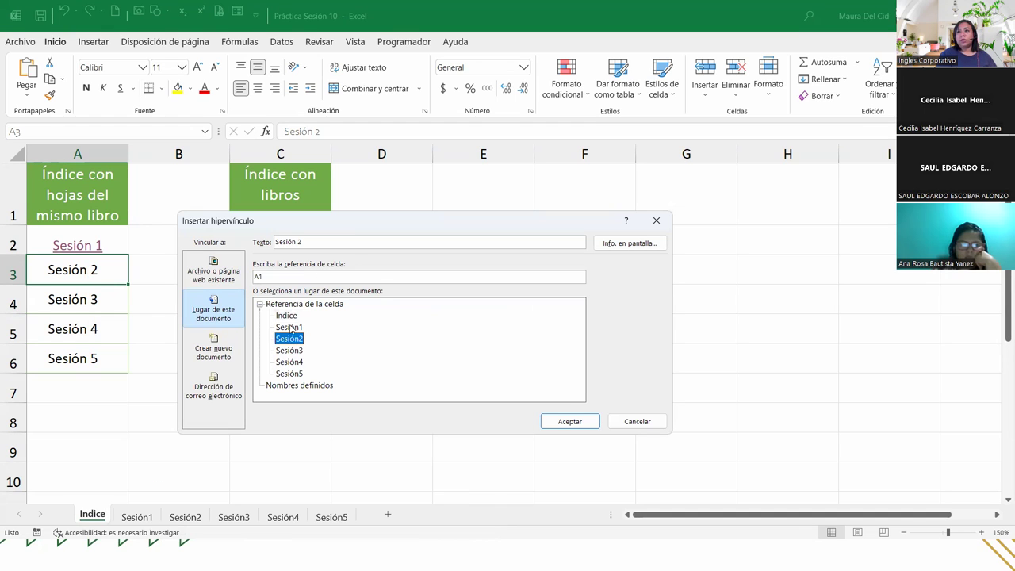
double_click(257, 276)
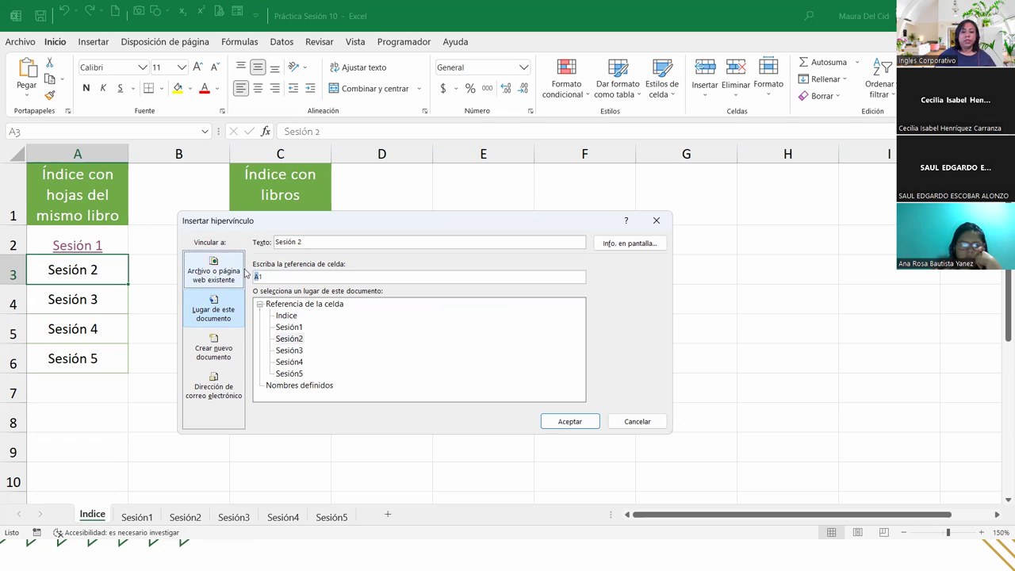
key("BackSpace")
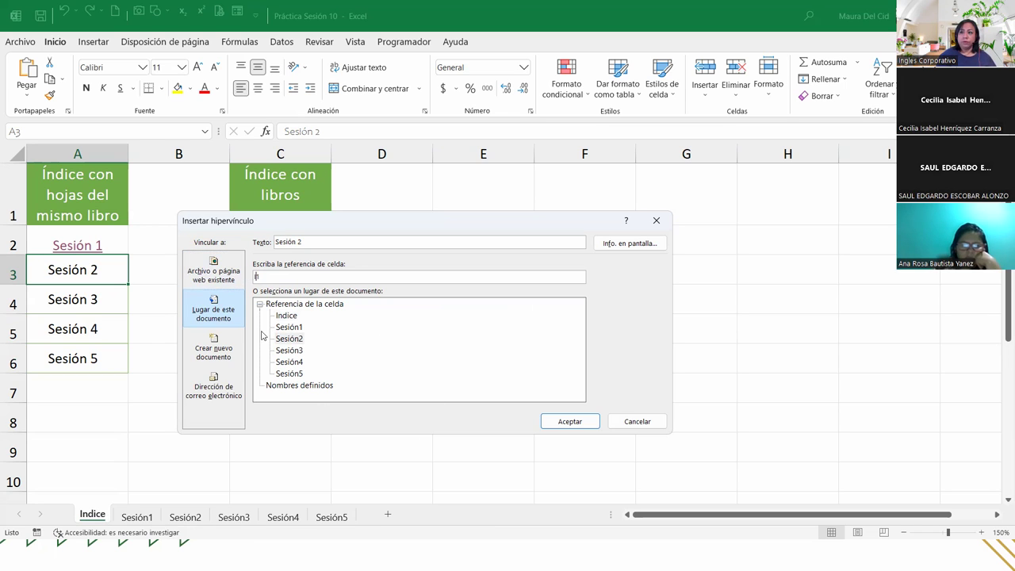
left_click(288, 340)
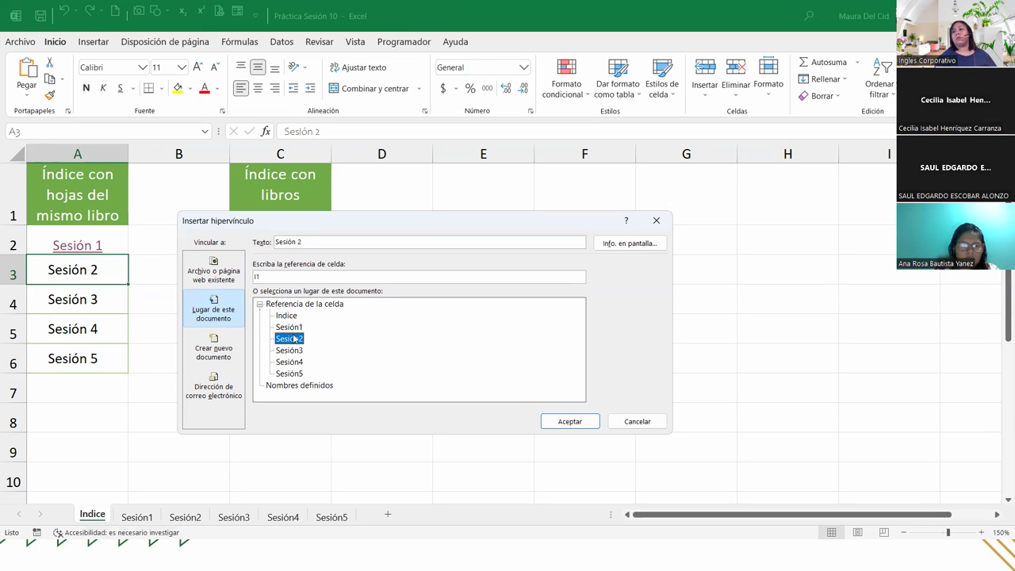
left_click(570, 421)
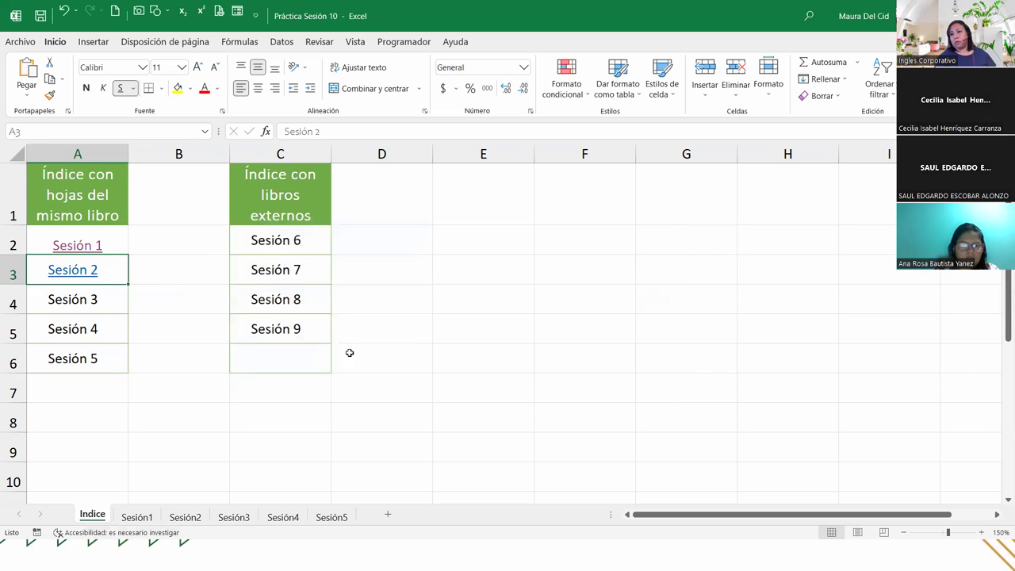
Test the Sesión 2 link, return with the ÍNDICE button, and follow it again to Sesión2
left_click(71, 273)
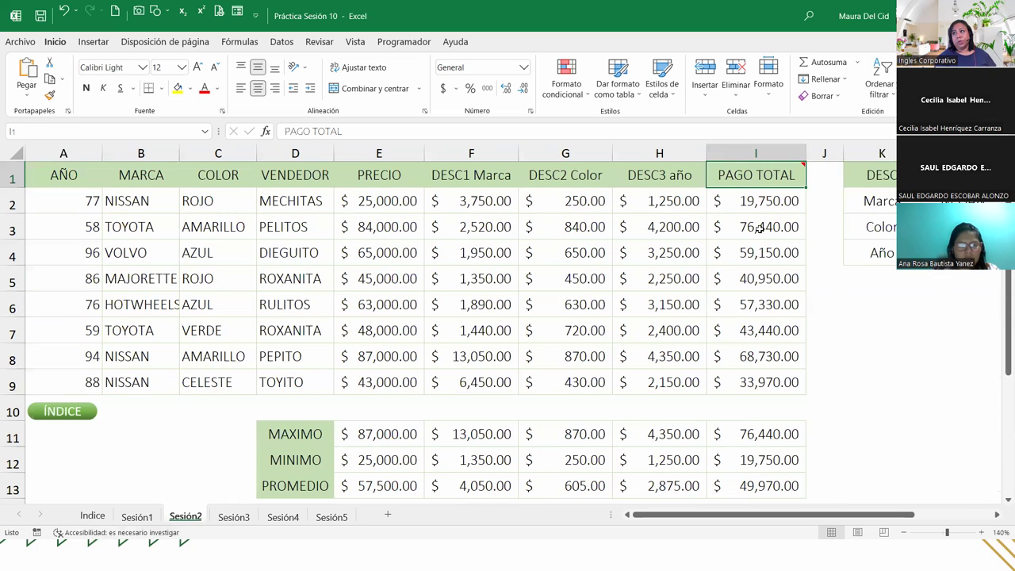
left_click(698, 428)
left_click(163, 338)
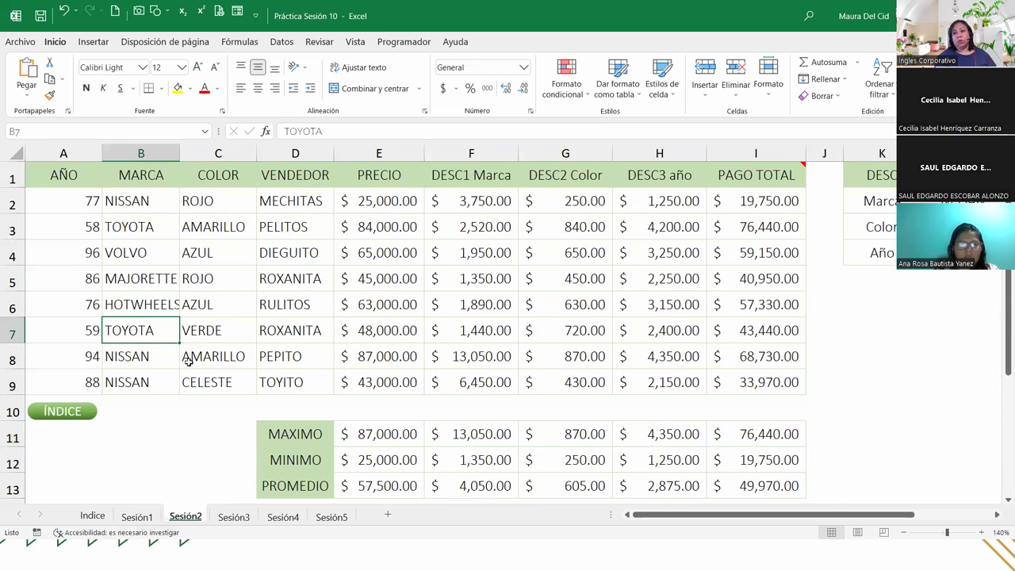
left_click(55, 408)
left_click(75, 270)
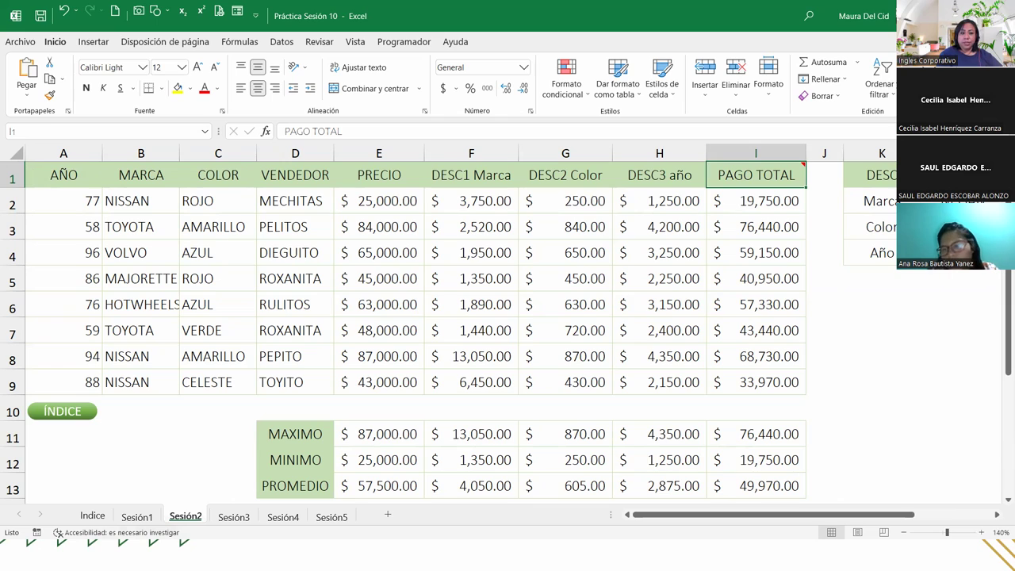
key("alt+Tab")
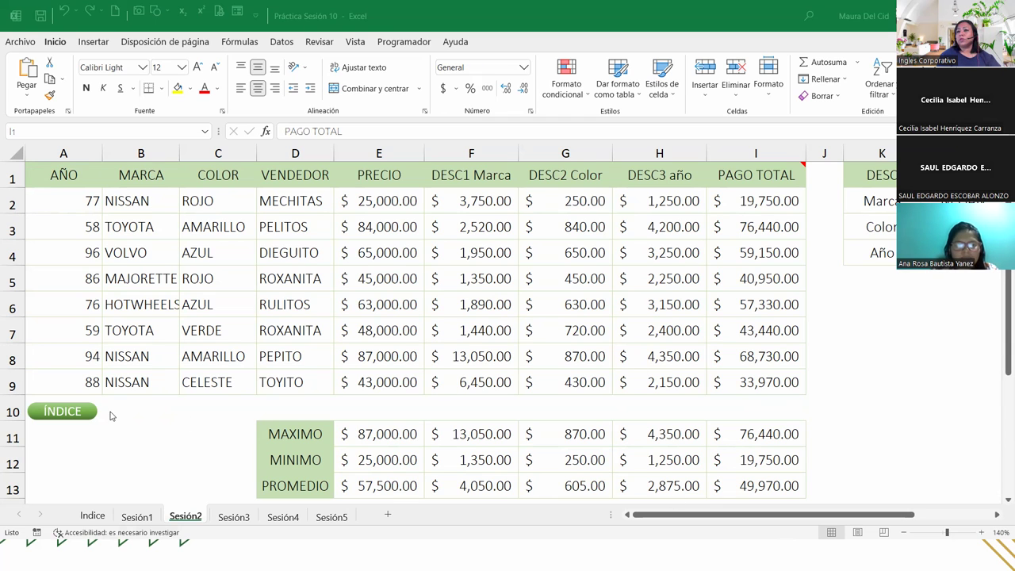
left_click(70, 413)
Open the Sesión3 sheet and check the Total in cell G19
left_click(70, 414)
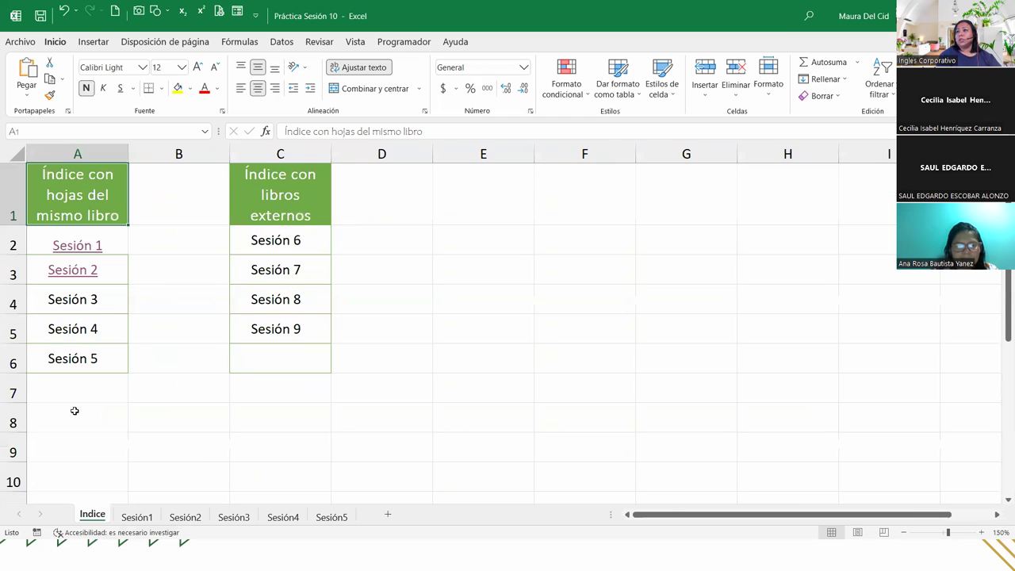
left_click(233, 516)
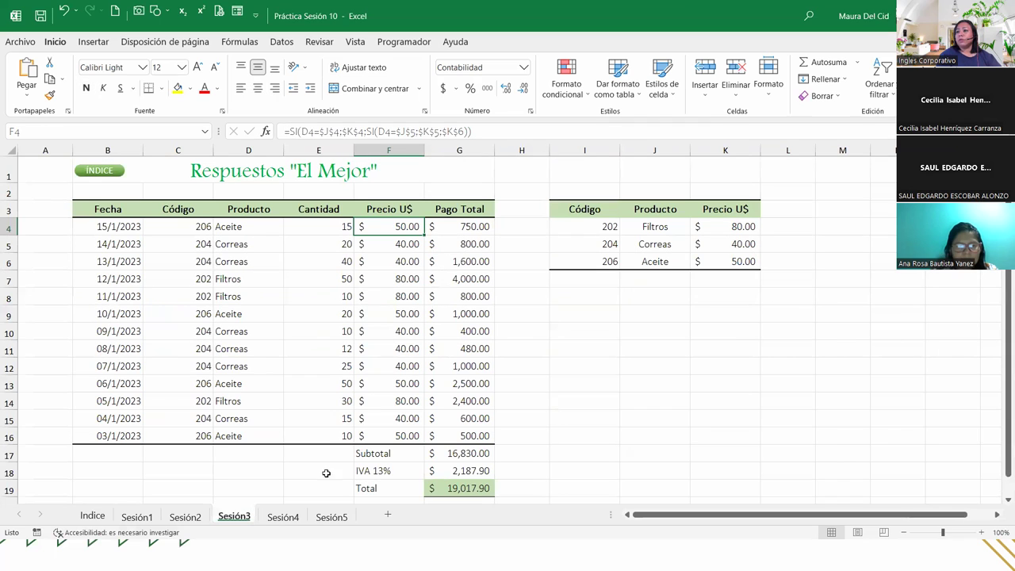
left_click(438, 490)
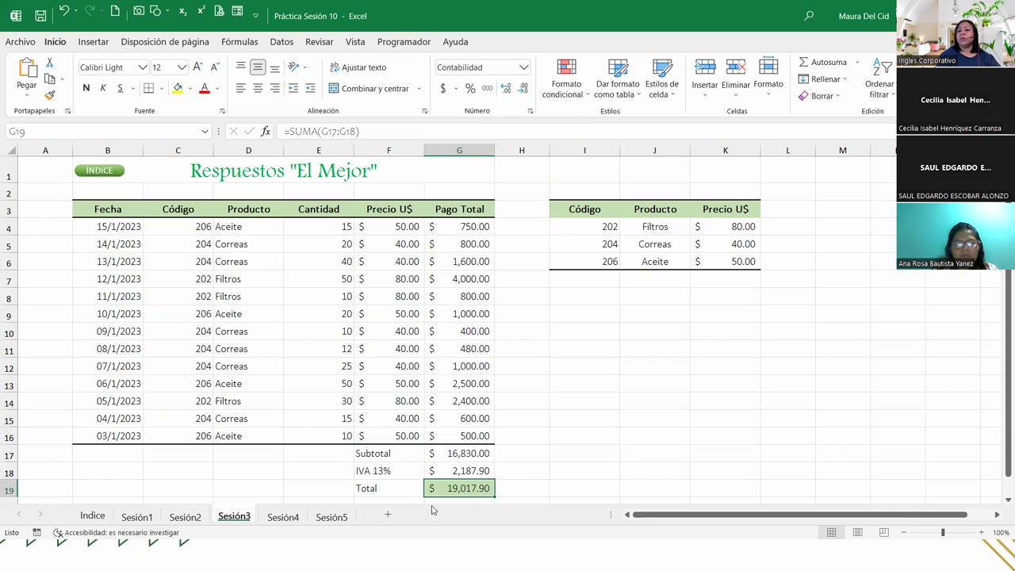
Back on the Indice sheet, select Sesión 3 in A4 and show the Insertar ribbon commands
left_click(92, 516)
left_click(57, 305)
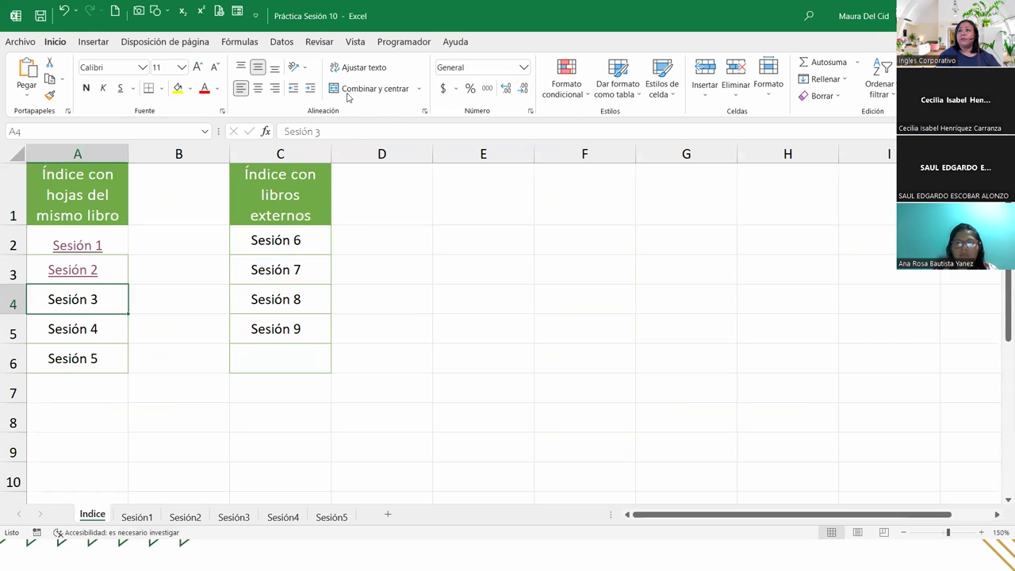
left_click(254, 46)
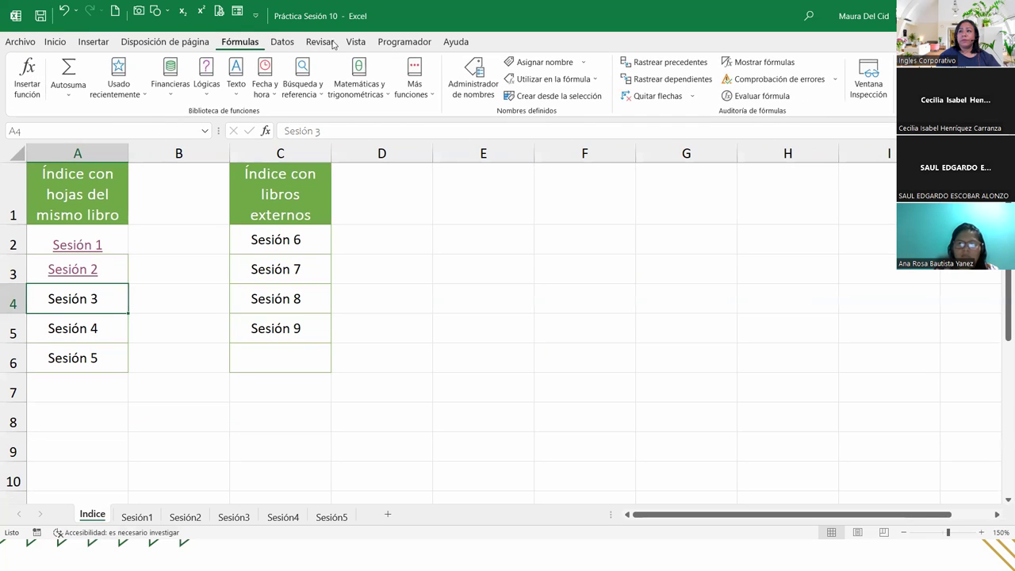
left_click(84, 41)
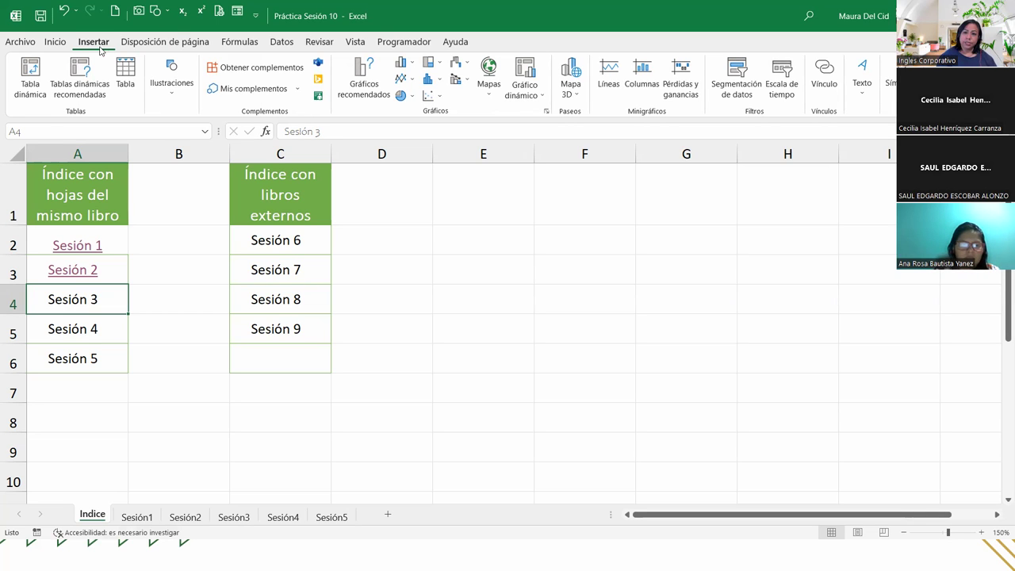
key("alt+Tab")
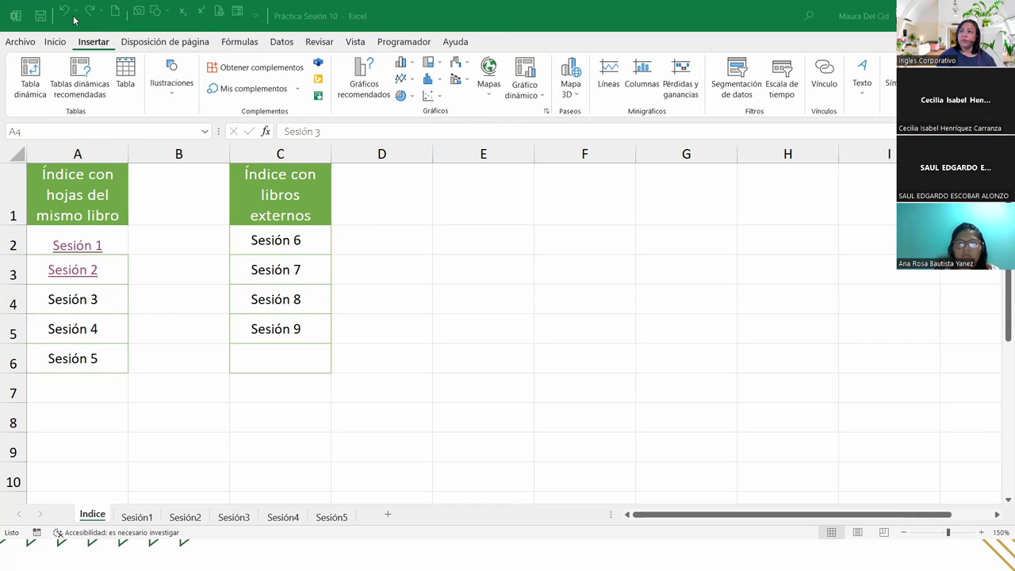
left_click(93, 42)
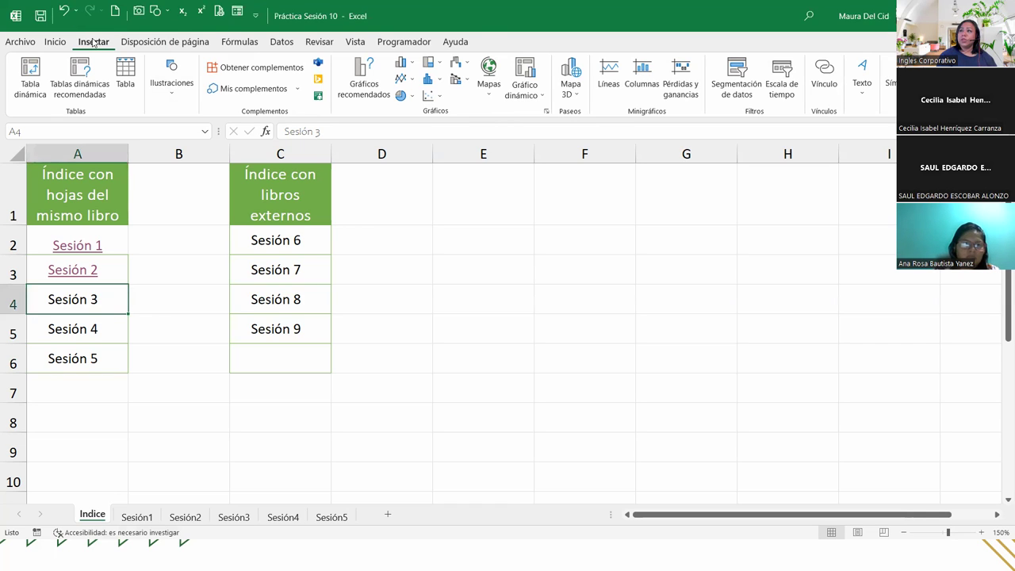
Hyperlink Sesión 3 in A4 to cell G19 of the Sesión3 sheet
left_click(825, 75)
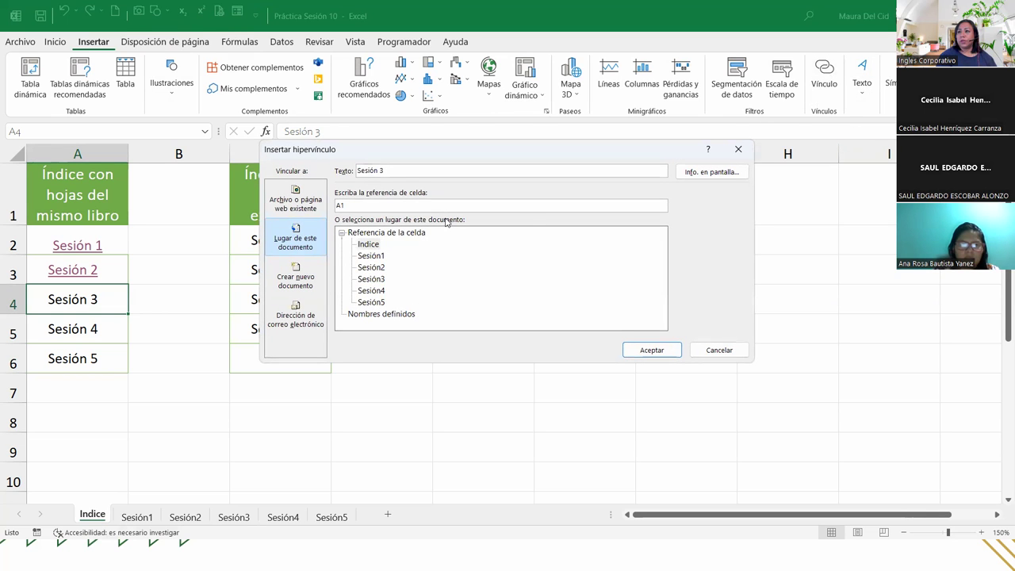
left_click(365, 282)
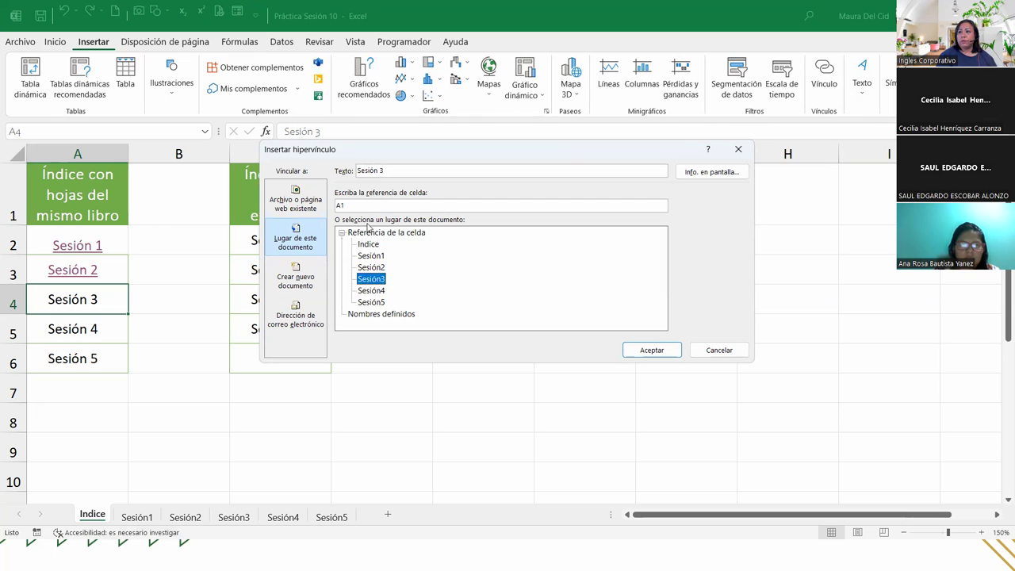
left_click(368, 207)
double_click(368, 207)
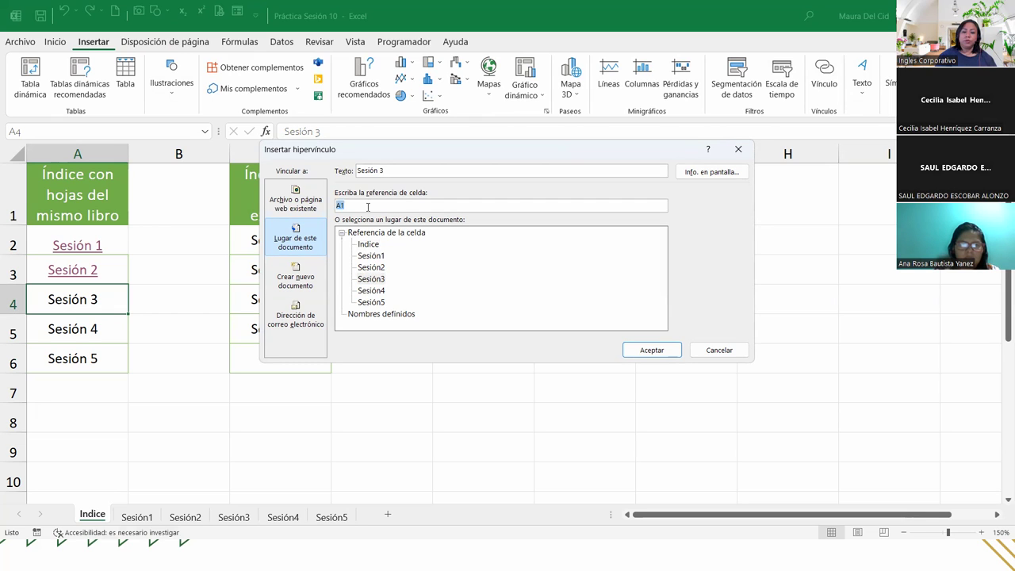
type("G")
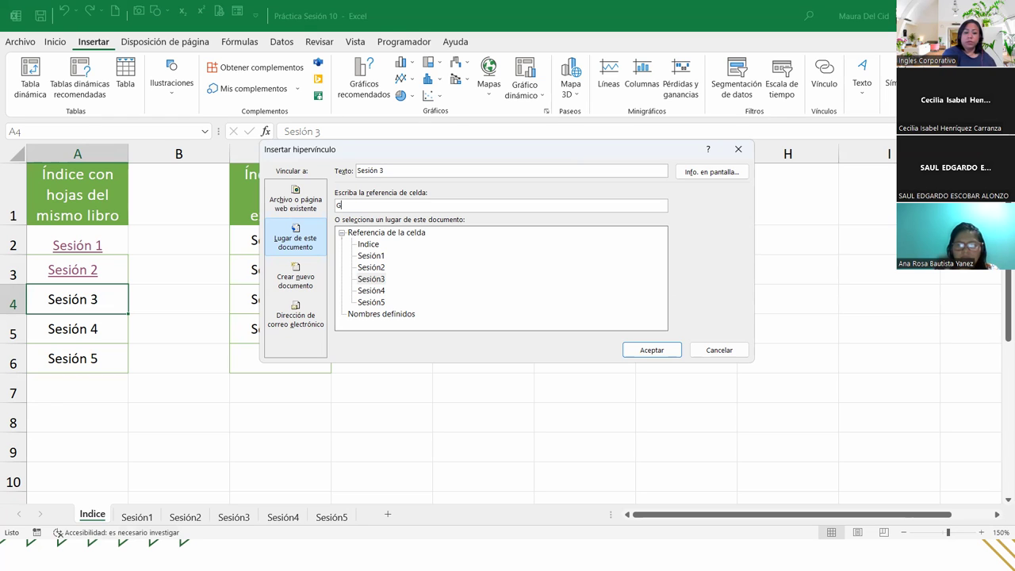
type("19")
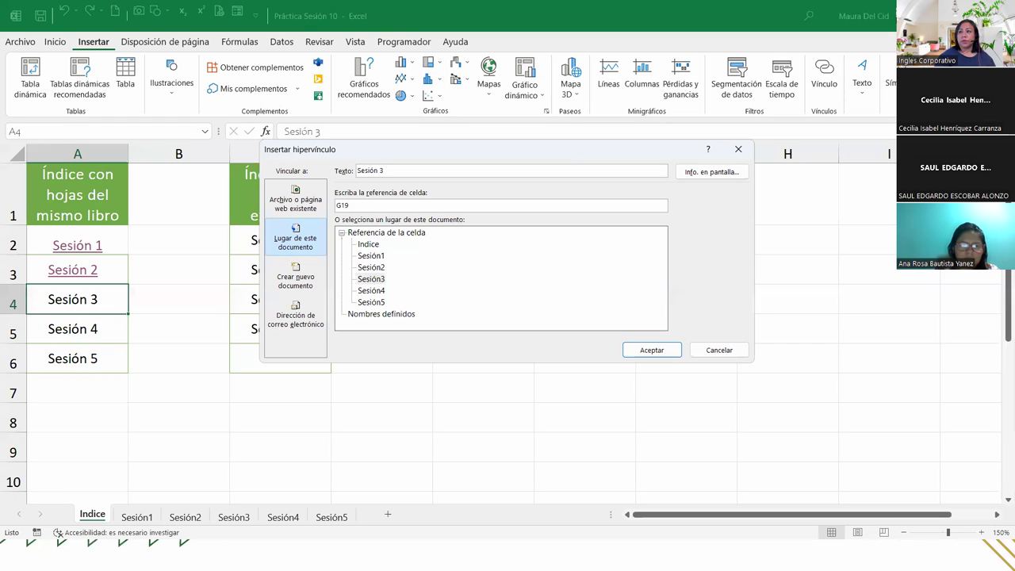
left_click(371, 290)
left_click(374, 279)
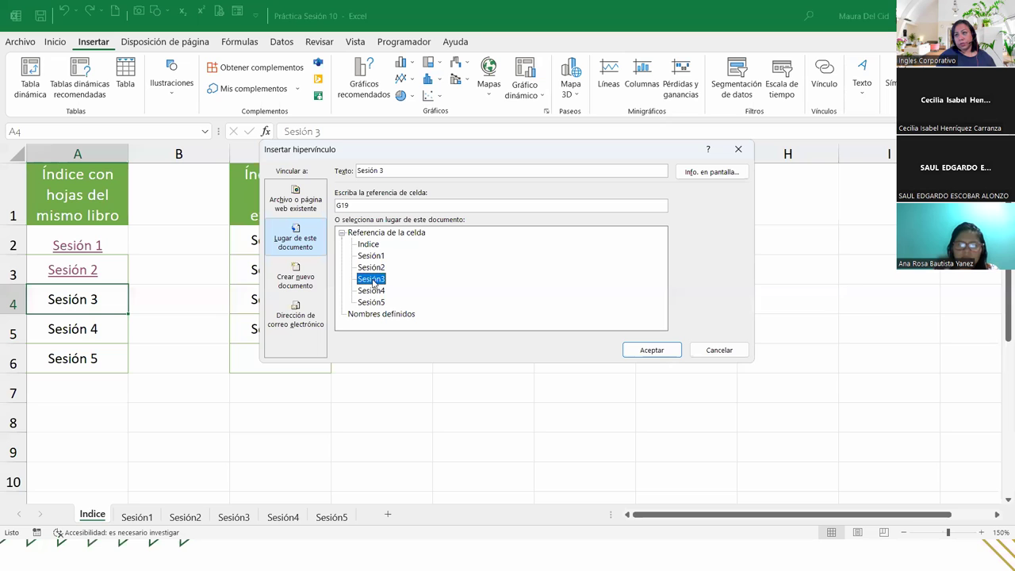
left_click(650, 350)
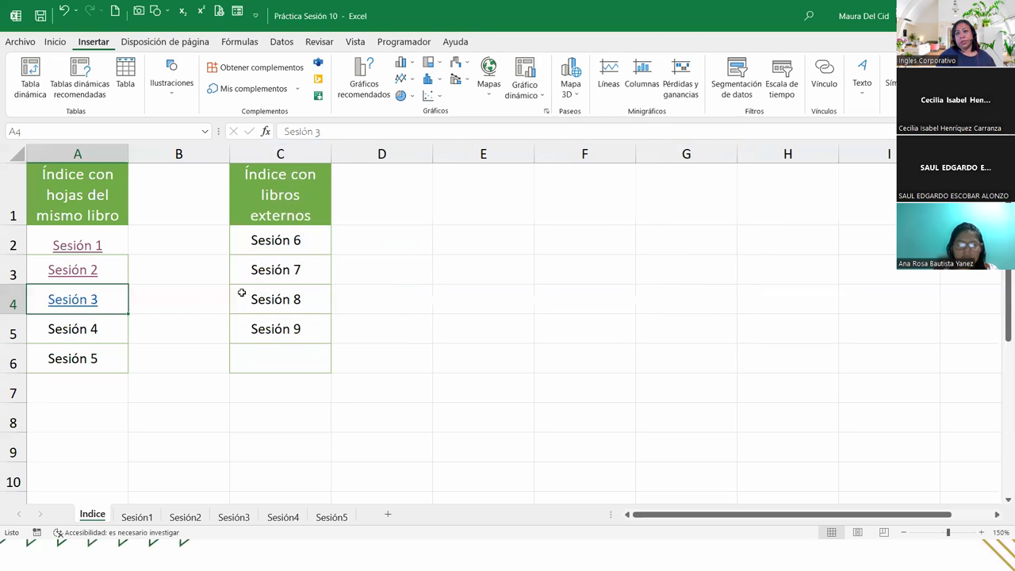
left_click(87, 301)
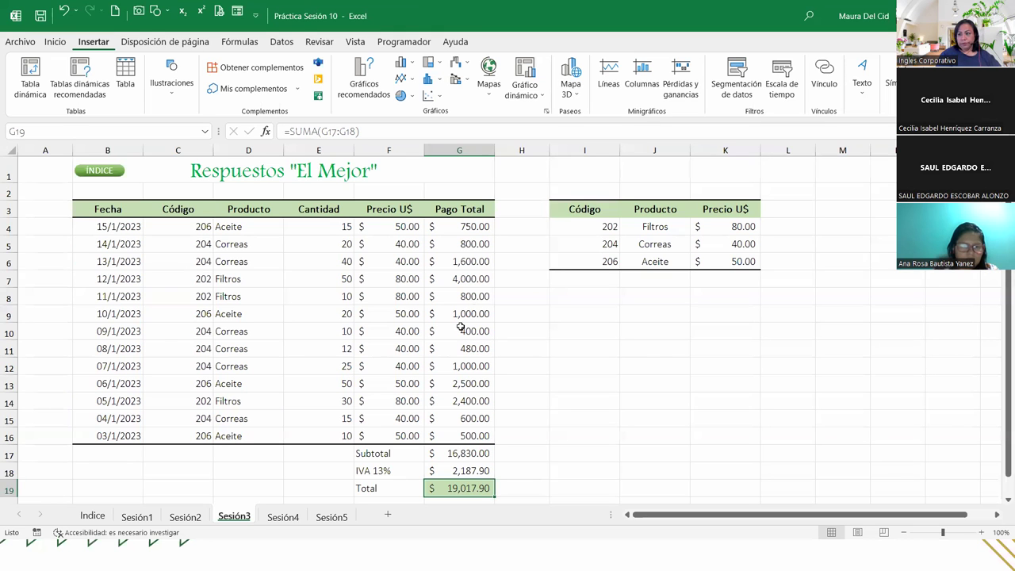
left_click(294, 519)
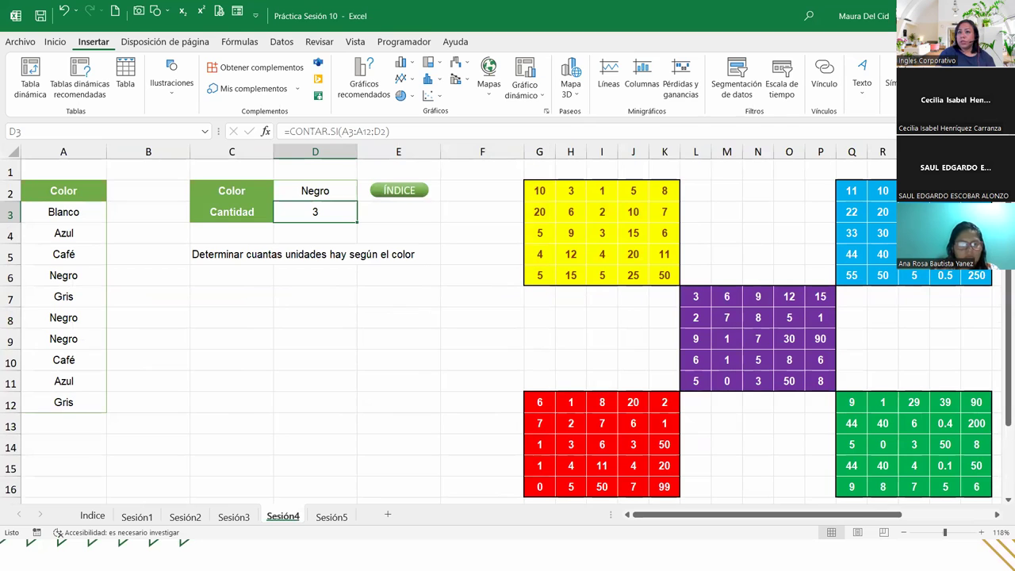
left_click(321, 516)
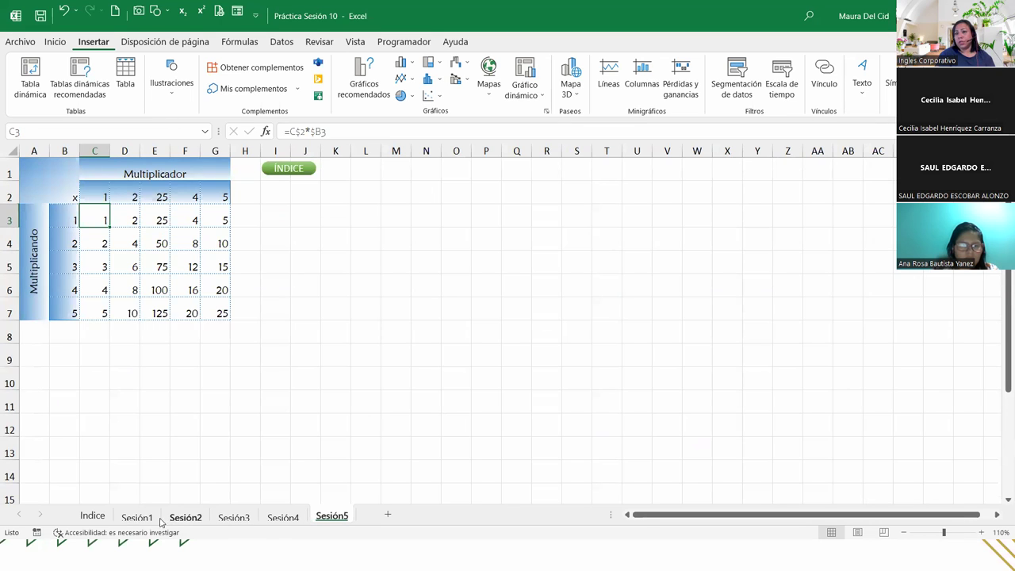
left_click(92, 515)
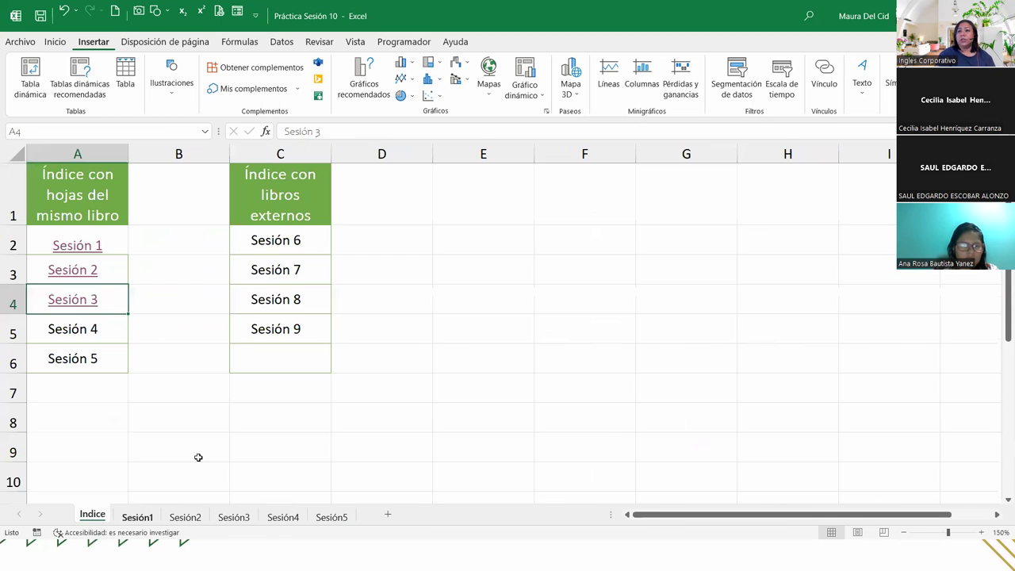
left_click(44, 318)
Hyperlink Sesión 4 in A5 to cell D3 of the Sesión4 sheet, then follow the new link
left_click(823, 80)
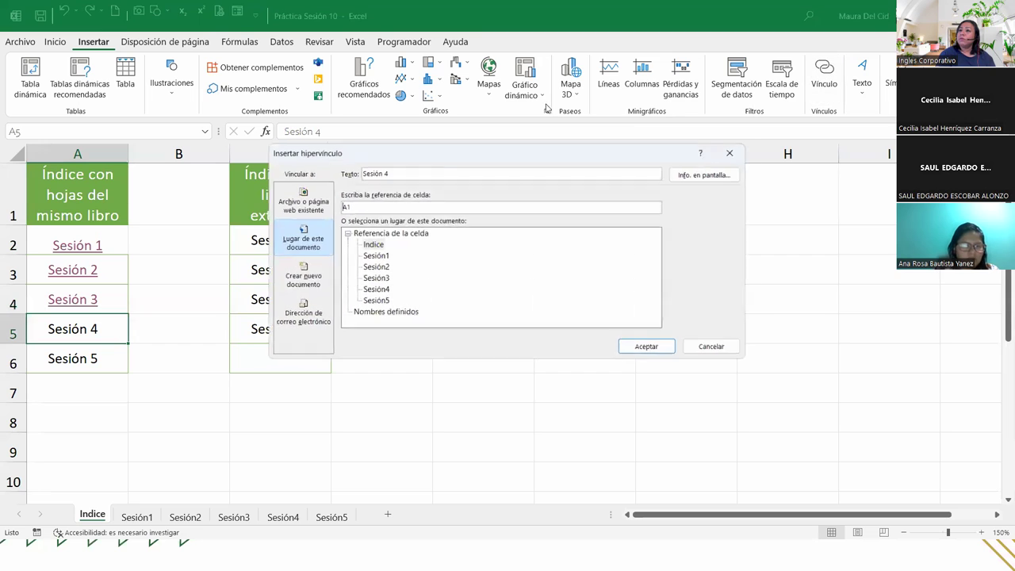
double_click(389, 204)
type("d3")
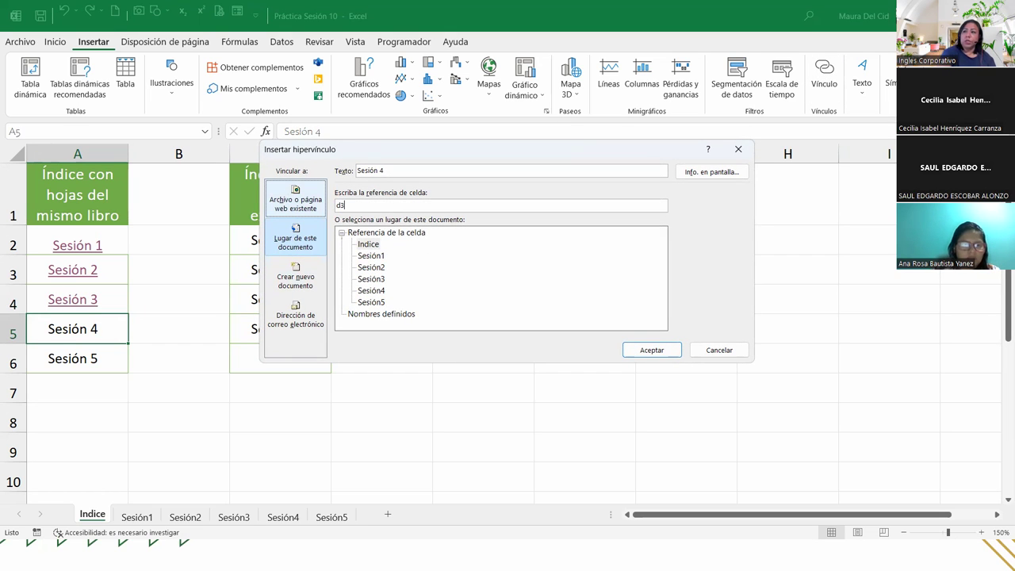
key("BackSpace")
key("BackSpace")
type("D3")
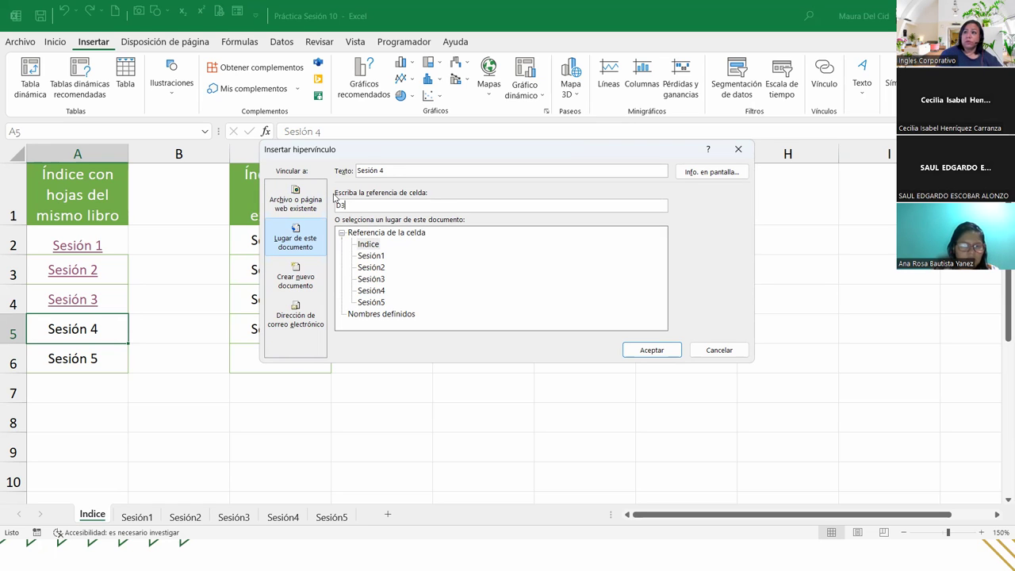
left_click(370, 290)
left_click(626, 343)
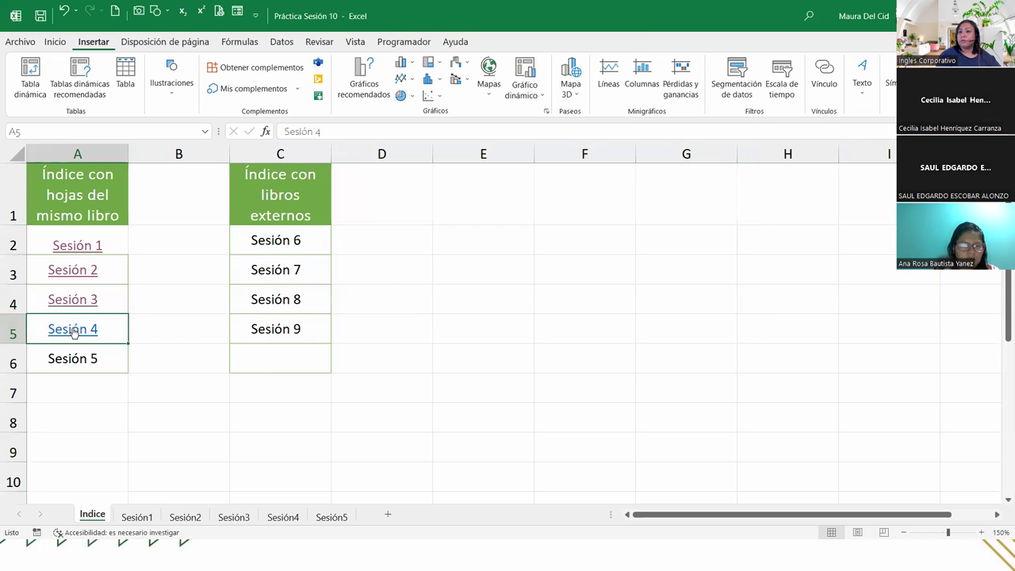
left_click(74, 328)
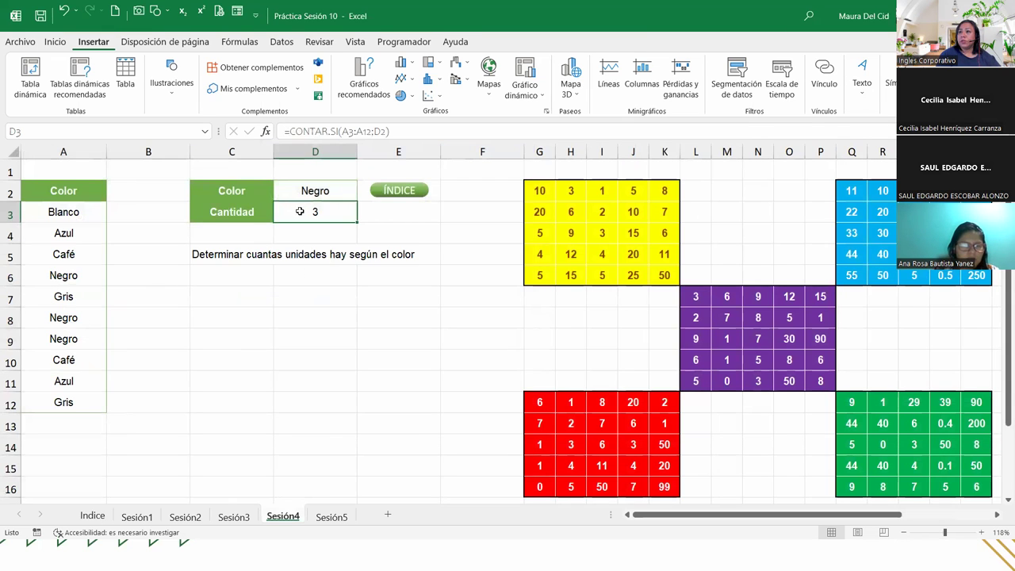
Return to the Indice sheet with the ÍNDICE button and select Sesión 5 in A6
left_click(388, 190)
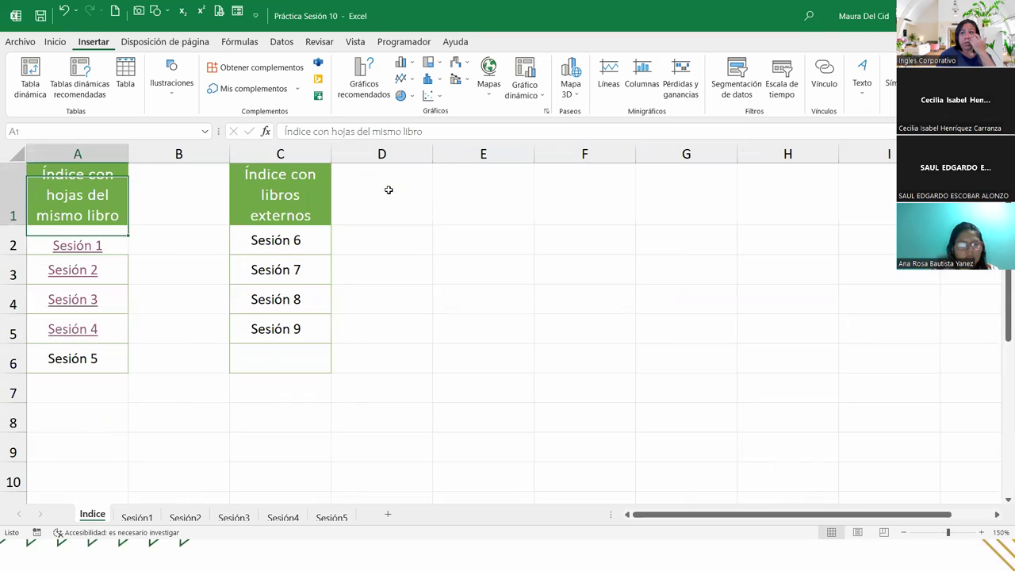
left_click(83, 349)
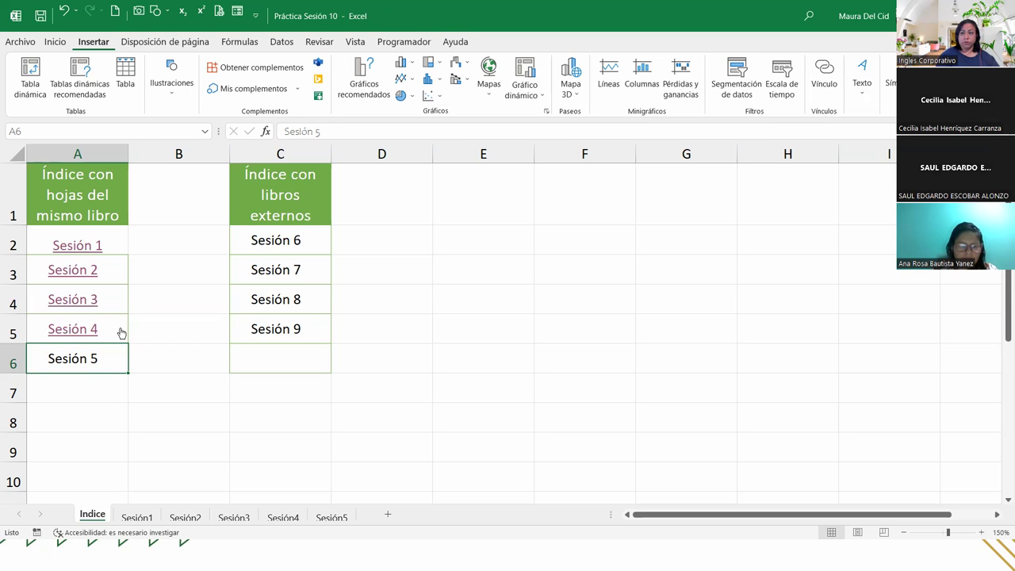
key("alt+Tab")
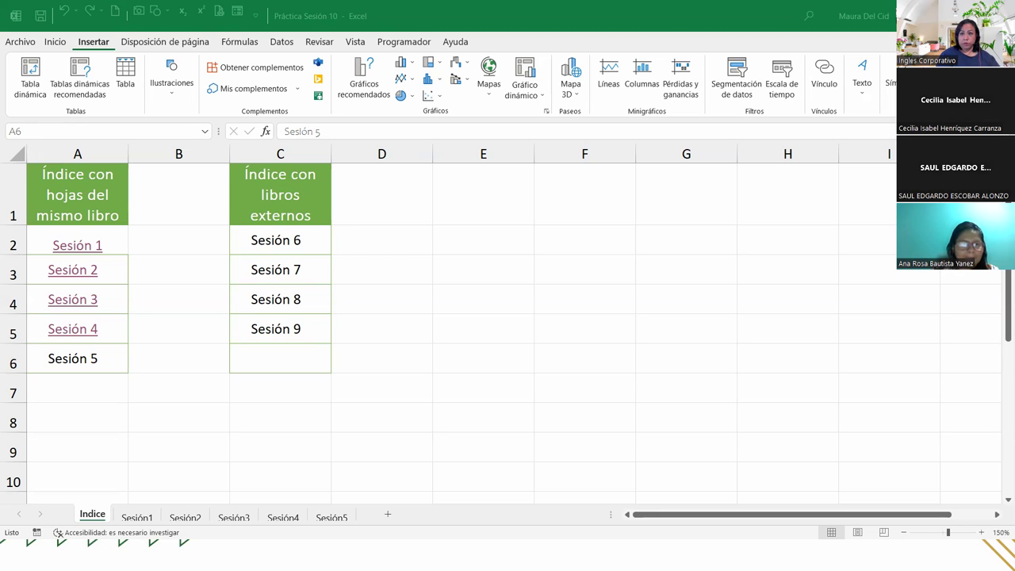
left_click(119, 361)
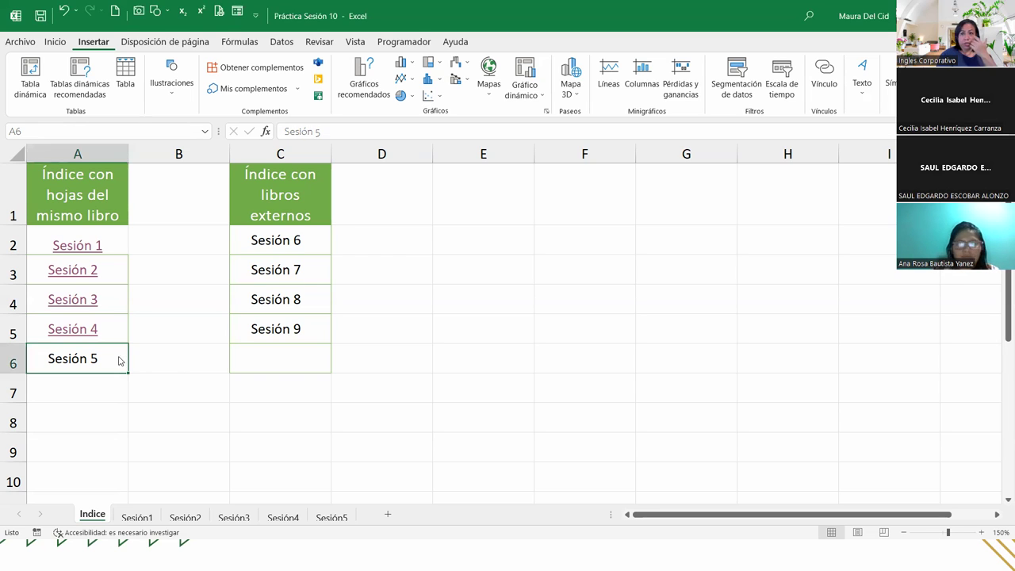
Hyperlink Sesión 5 in A6 to cell C3 of Sesión5, test it, and return via ÍNDICE
right_click(119, 361)
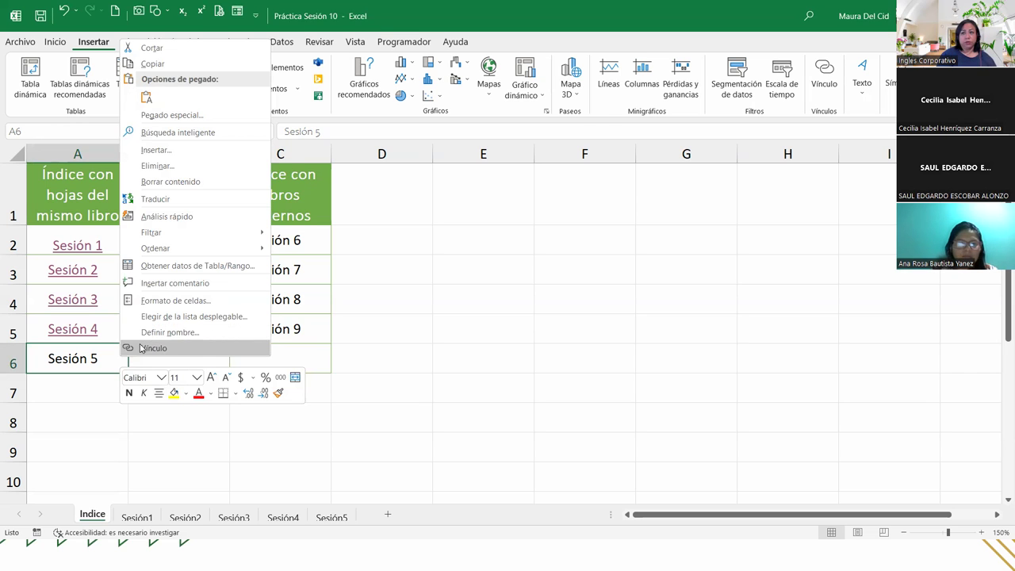
left_click(141, 349)
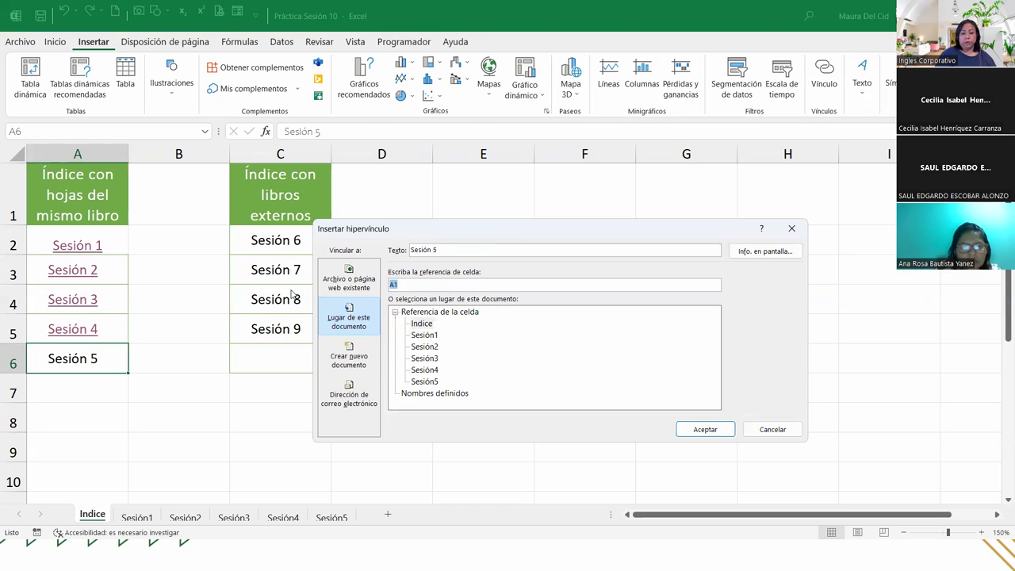
type("C3")
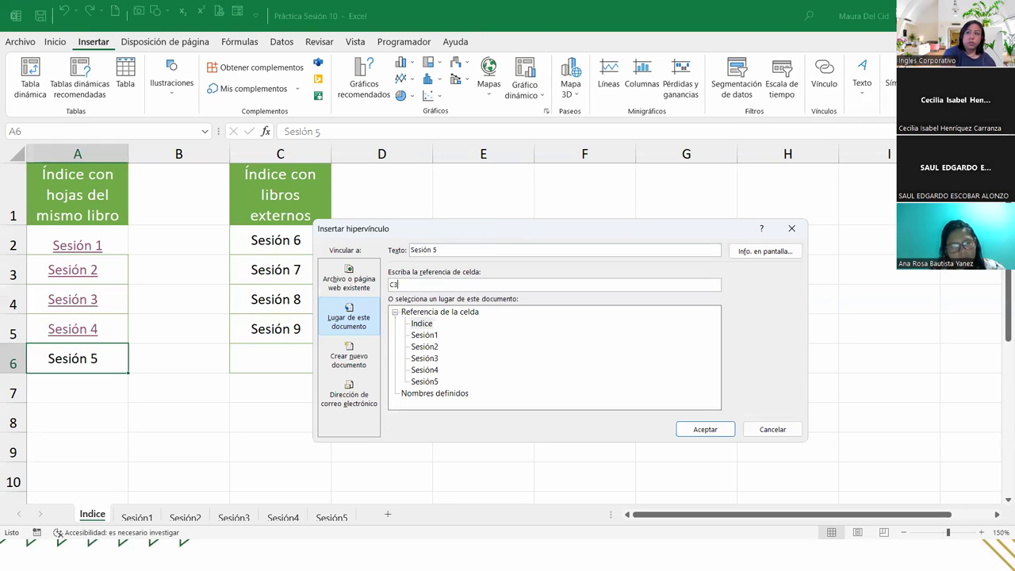
left_click(426, 382)
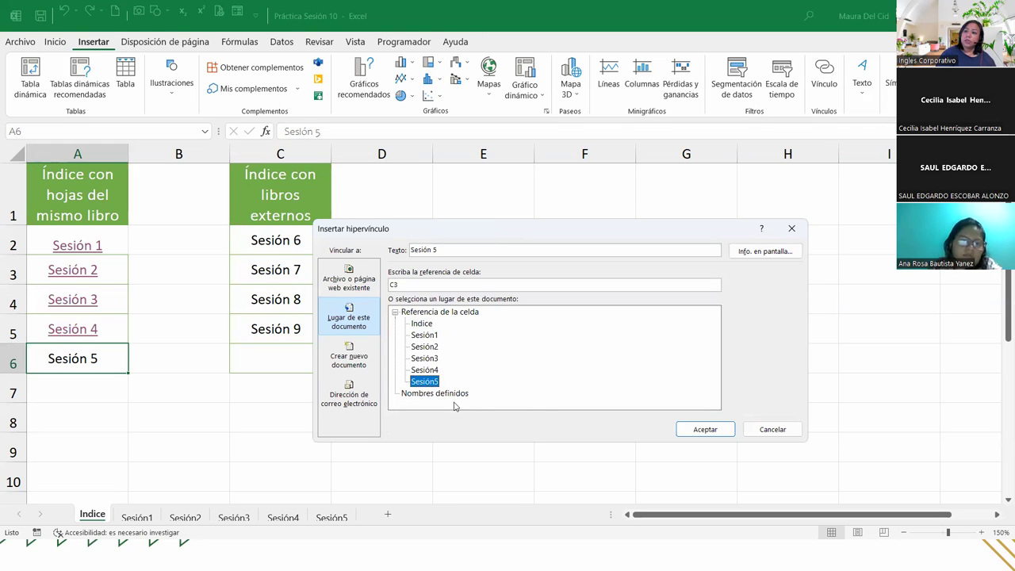
left_click(699, 431)
left_click(82, 358)
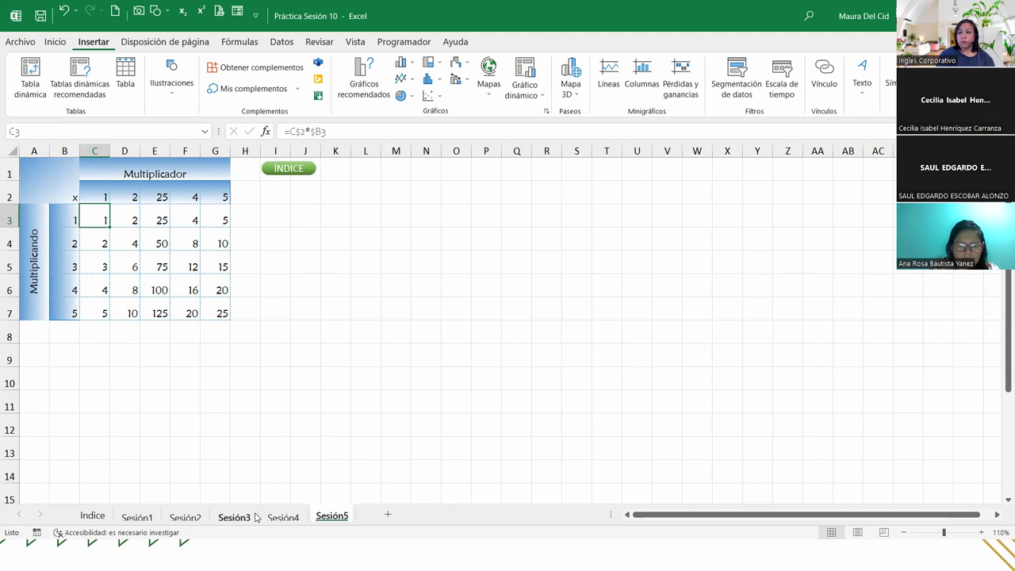
left_click(292, 169)
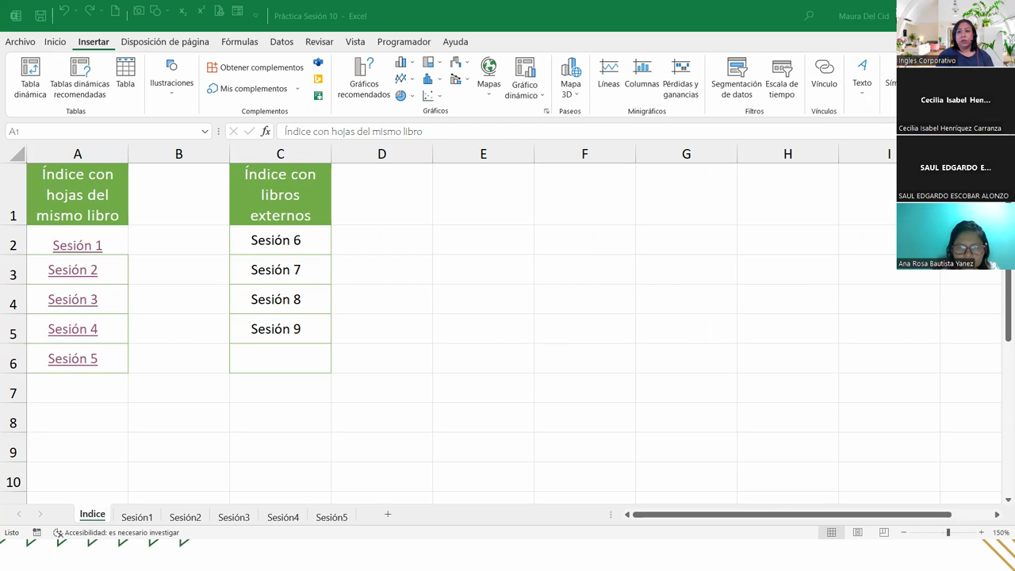
left_click(295, 243)
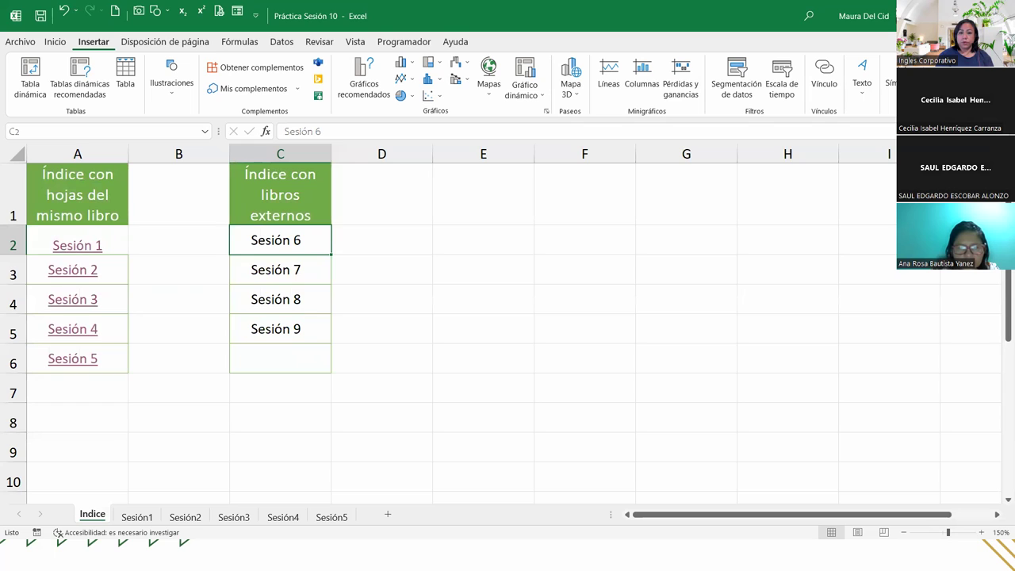
key("alt+Tab")
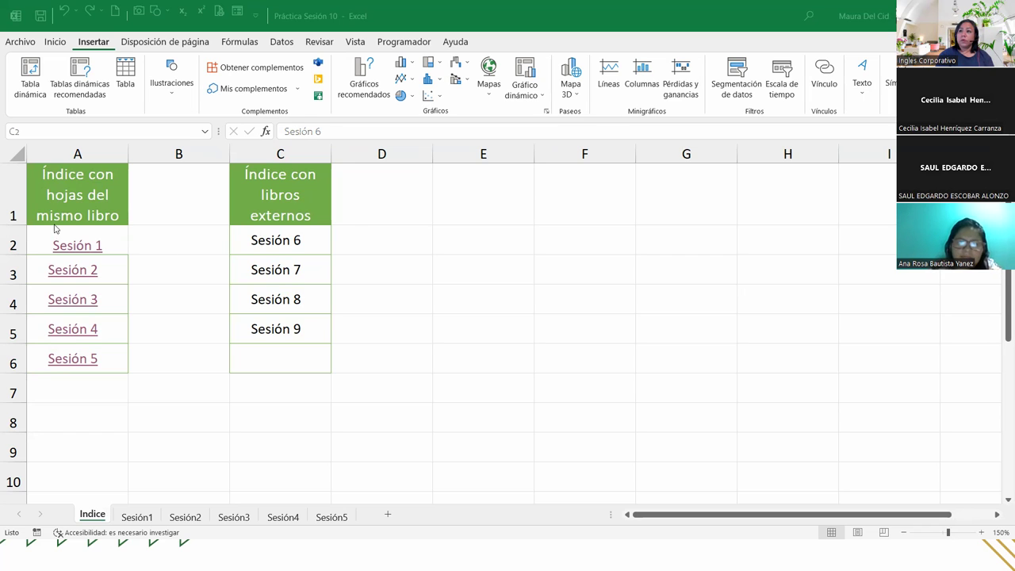
left_click(266, 239)
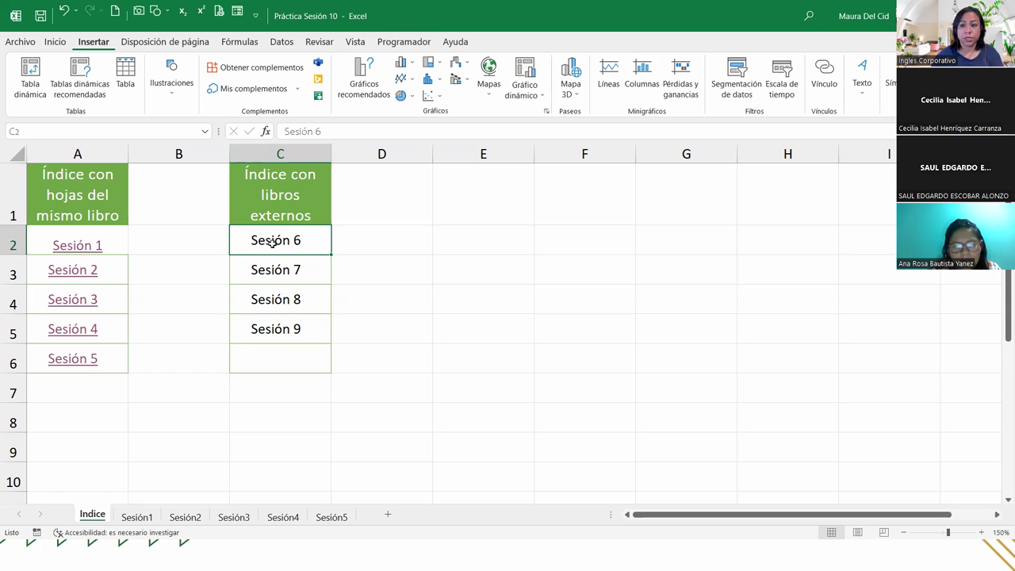
Hyperlink Sesión 6 in C2 to Inglés Corporativo\EXI\8-9\Práctica Sesión 6.xlsx
right_click(275, 245)
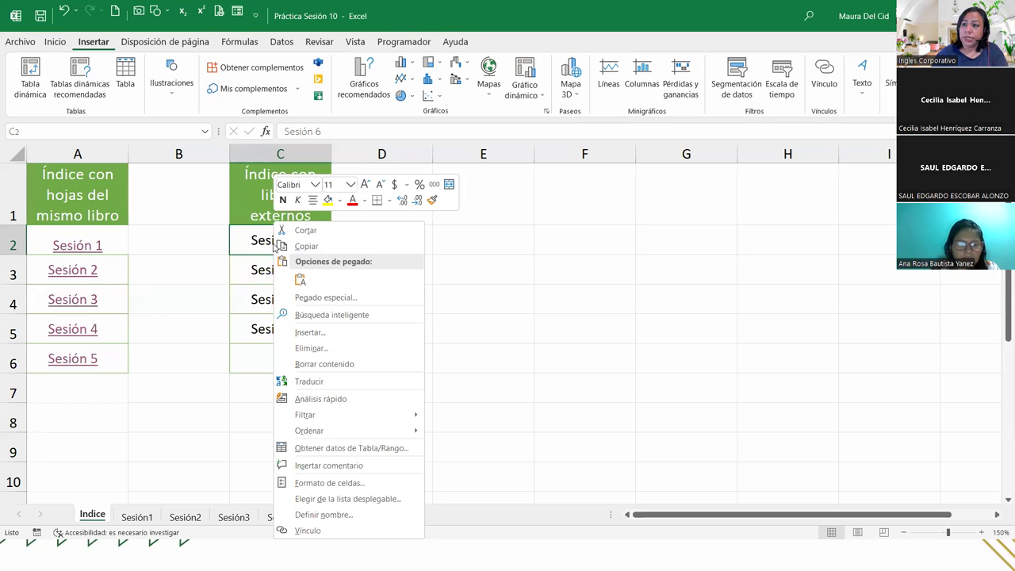
left_click(331, 532)
left_click(111, 373)
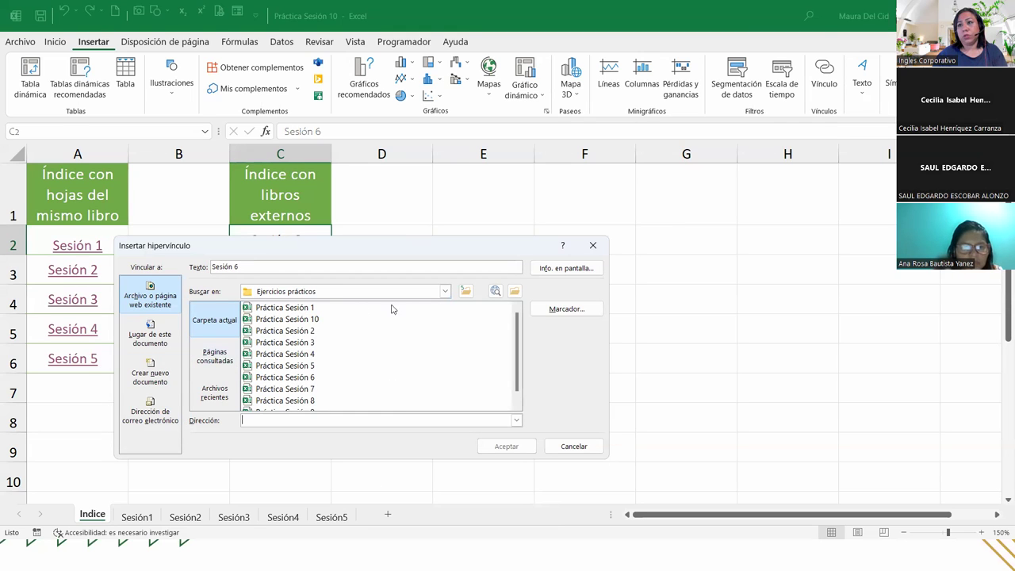
left_click(445, 291)
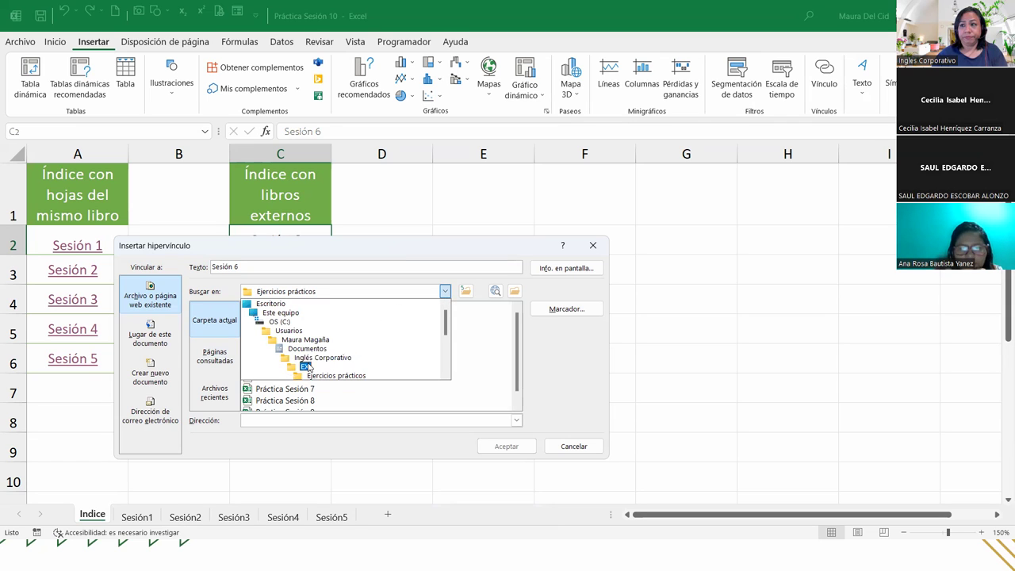
left_click(312, 358)
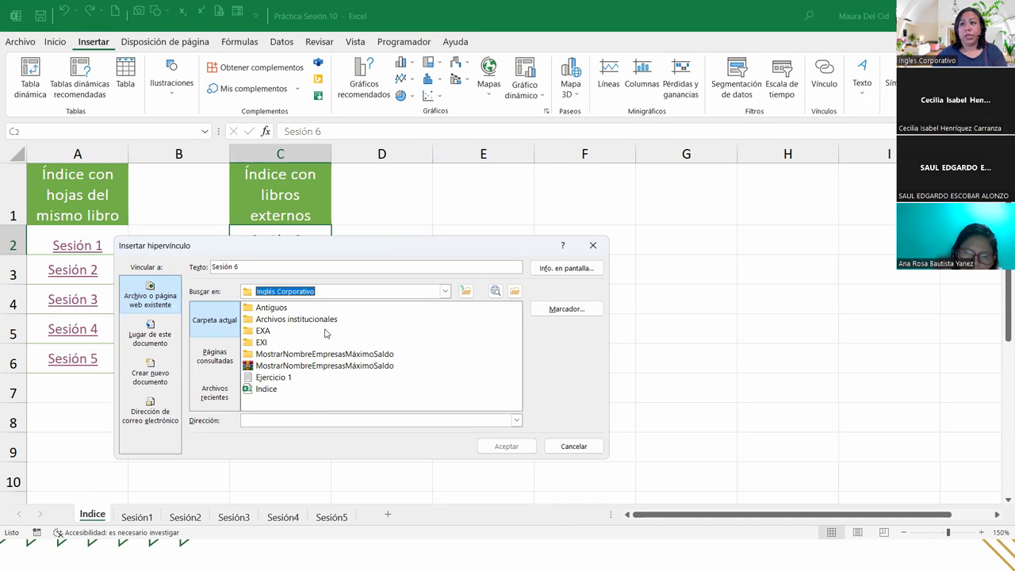
double_click(261, 343)
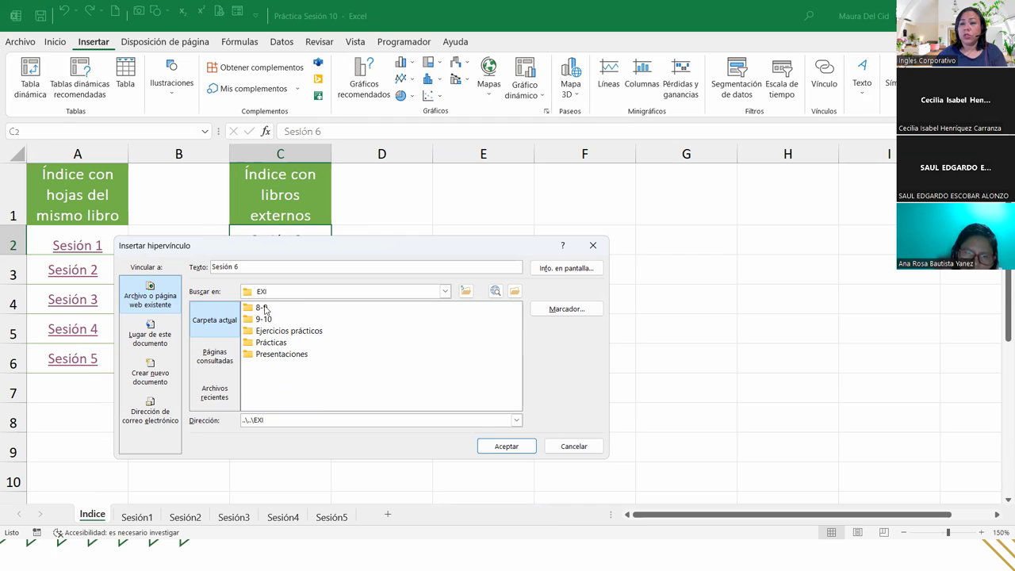
double_click(260, 308)
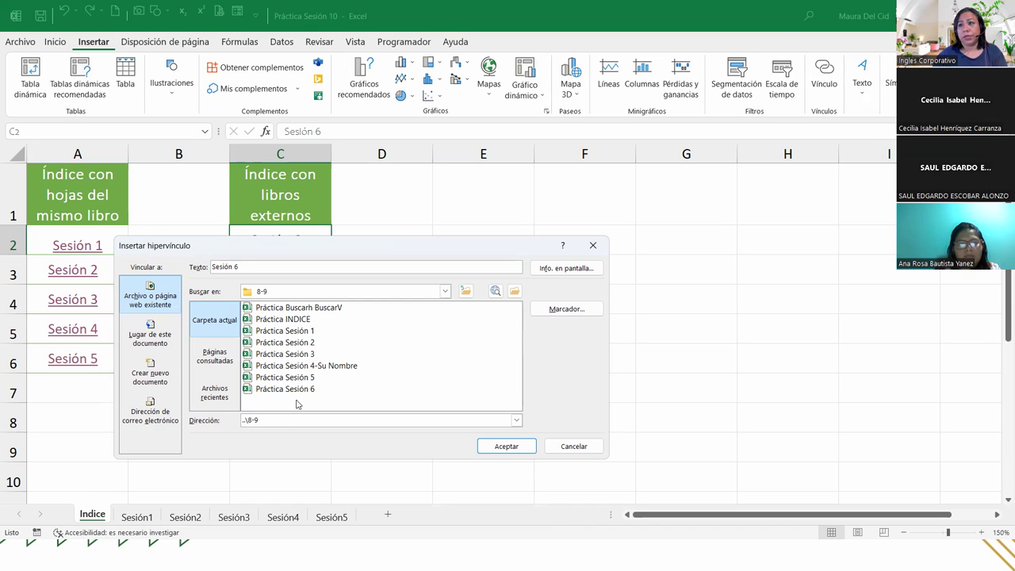
left_click(297, 392)
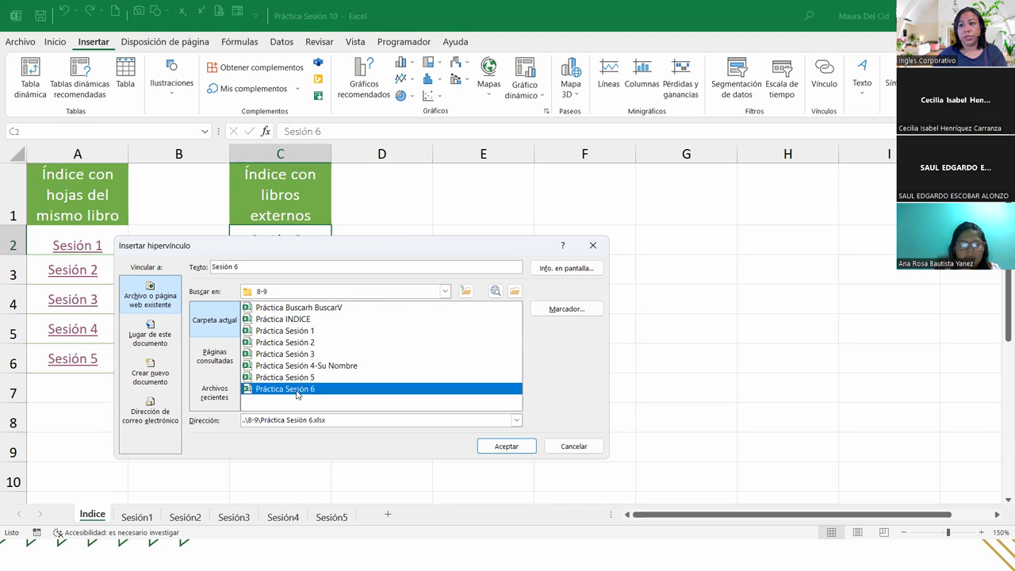
left_click(511, 446)
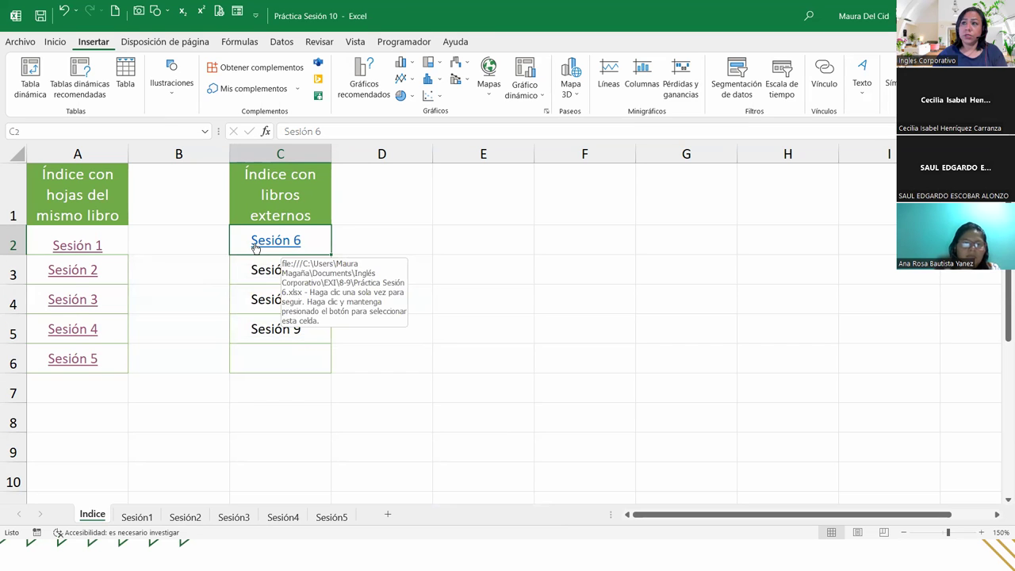
Test the Sesión 6 link, then remove the hyperlink from C2
left_click(256, 245)
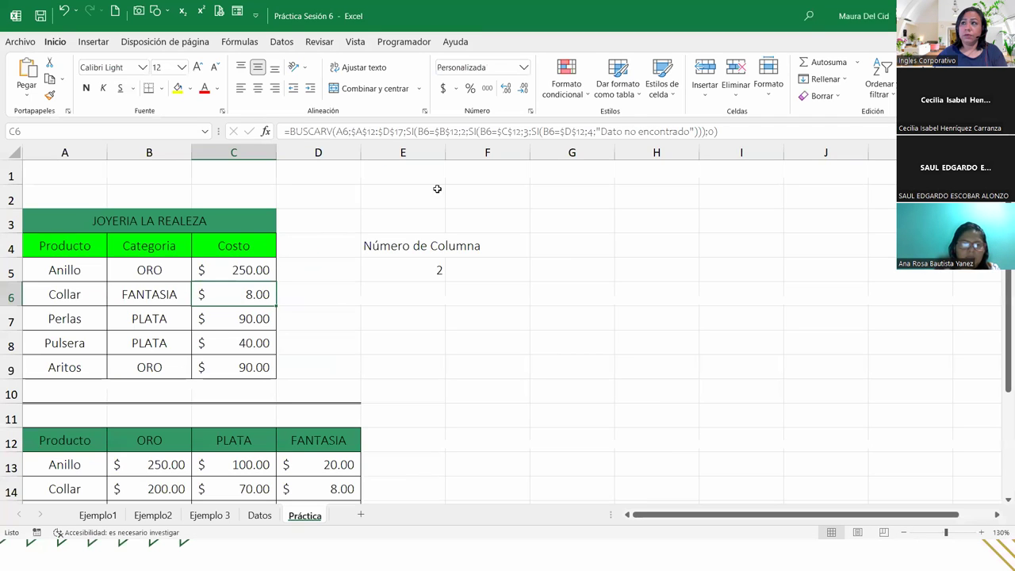
key("alt+Tab")
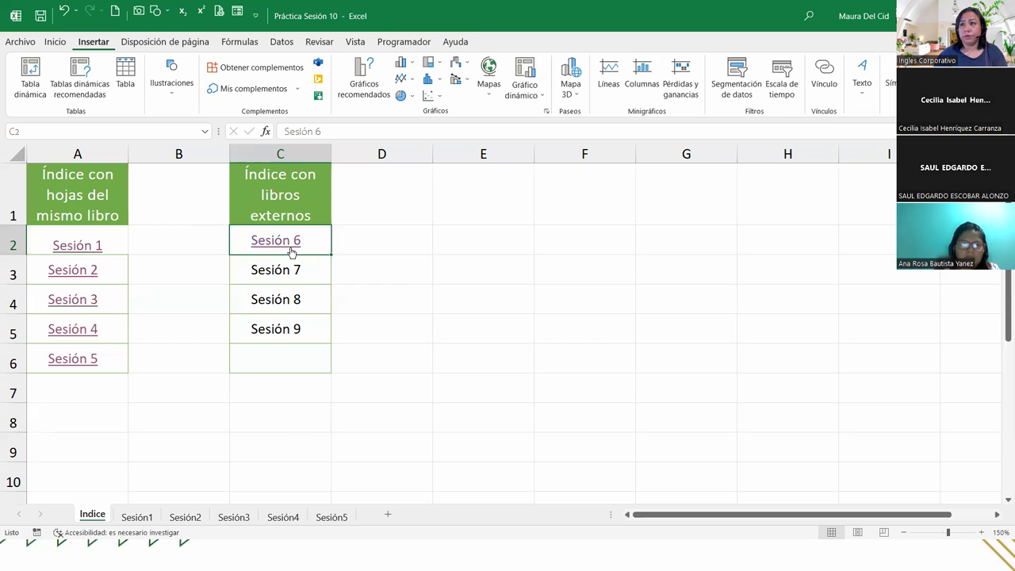
right_click(290, 247)
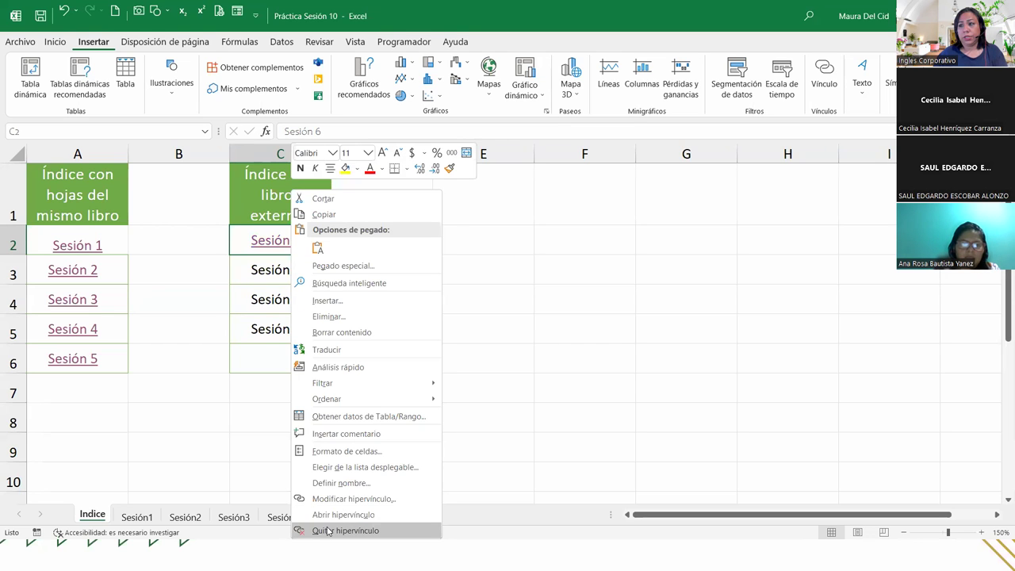
left_click(327, 530)
Recreate the C2 hyperlink to ..\8-9\Práctica Sesión 6.xlsx
right_click(263, 244)
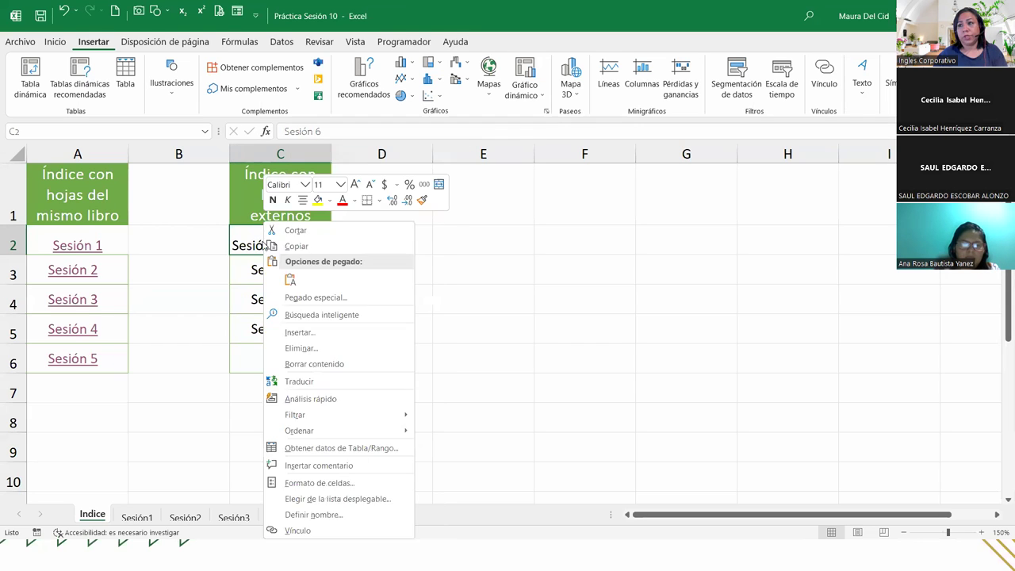
left_click(317, 529)
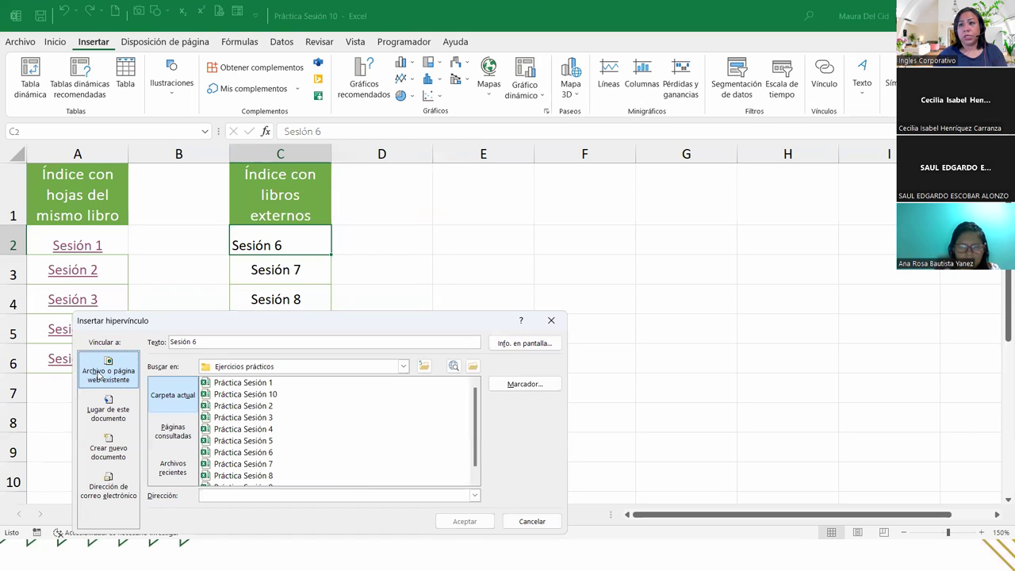
left_click(426, 367)
double_click(218, 383)
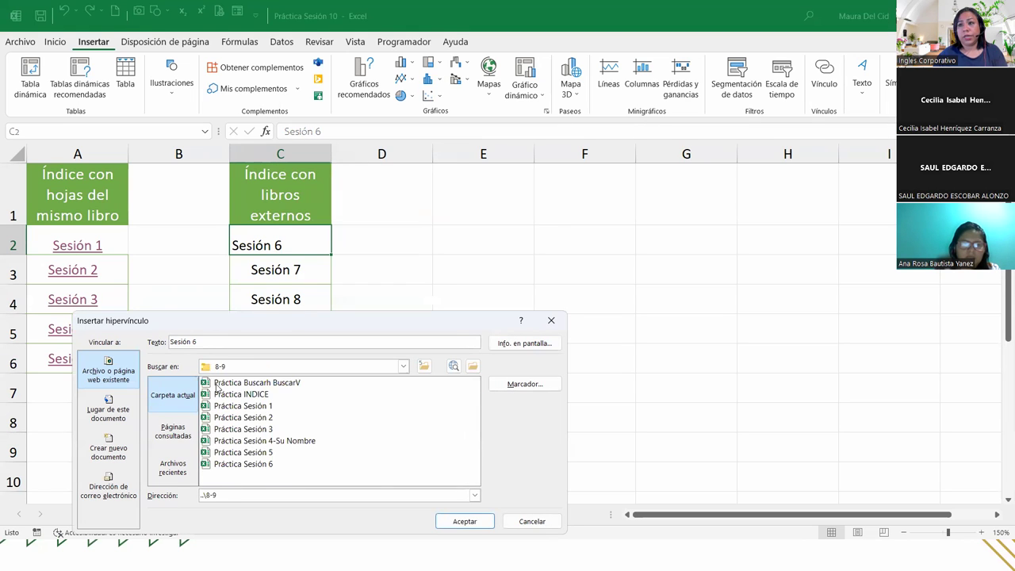
left_click(265, 465)
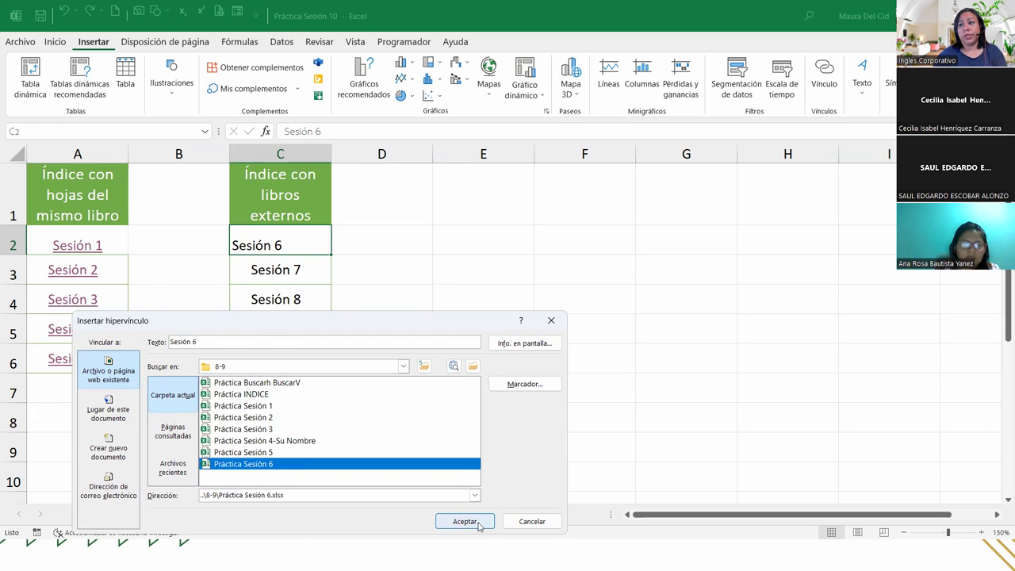
left_click(465, 521)
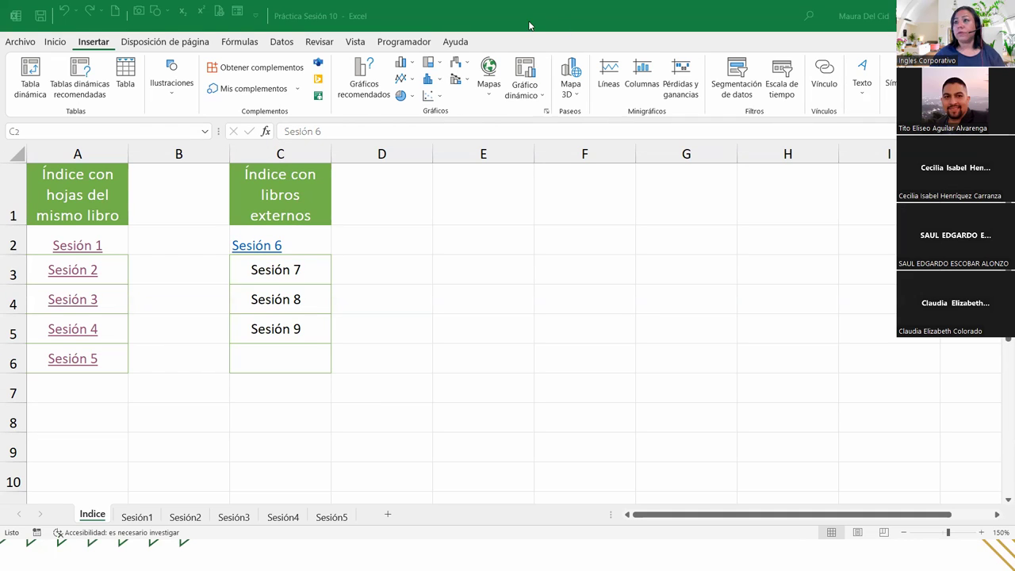
Centre the Sesión 6 text in cell C2
left_click(259, 250)
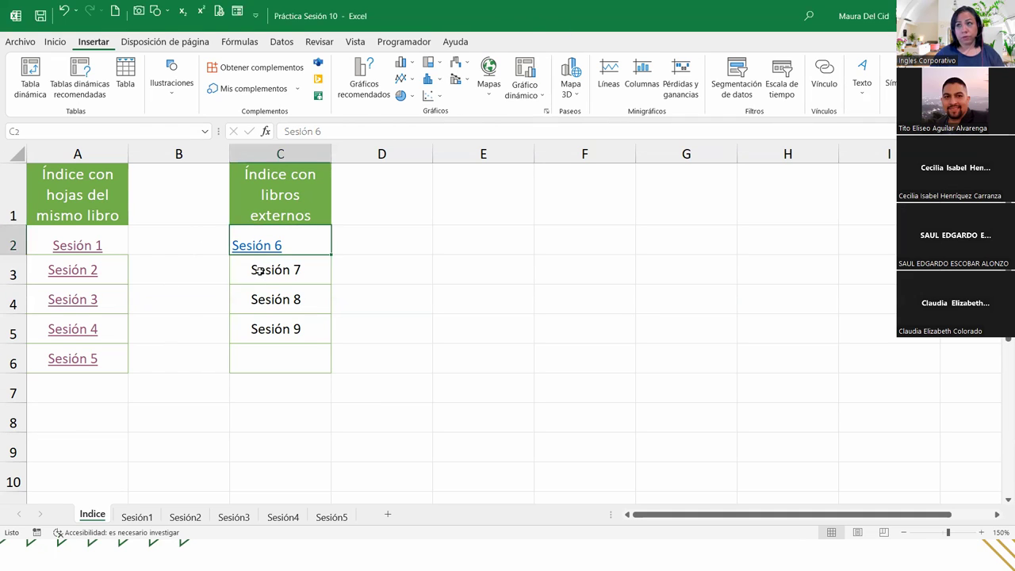
left_click(55, 42)
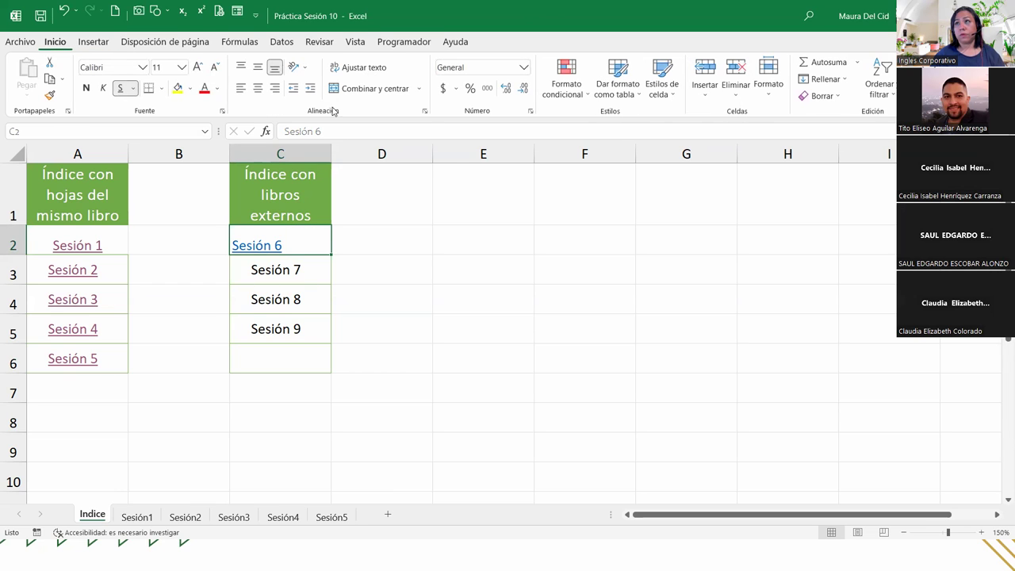
left_click(309, 89)
left_click(292, 89)
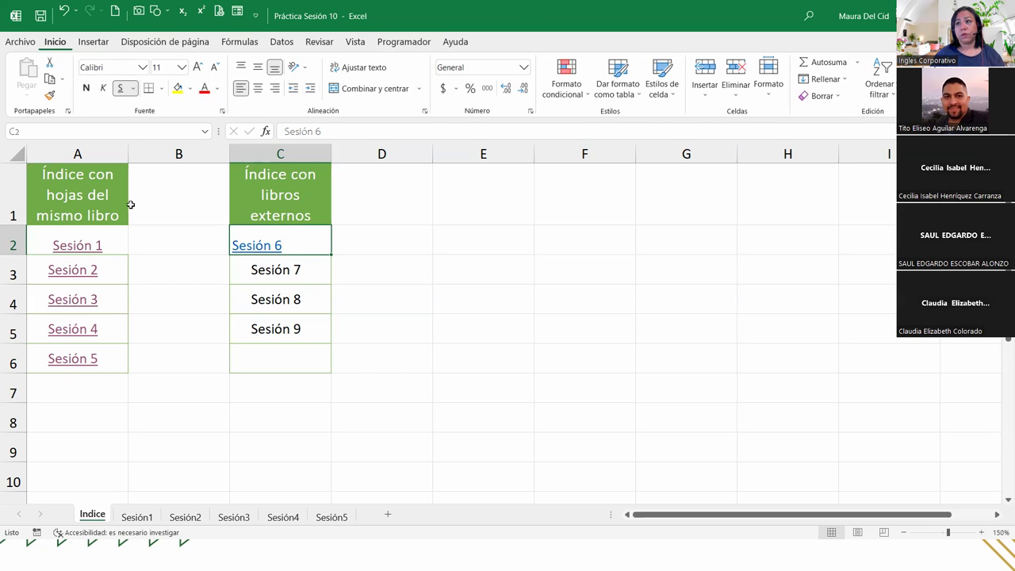
left_click(257, 88)
Link Sesión 7 in C3 to the Práctica Sesión 7 workbook in folder 8-9
left_click(285, 276)
right_click(287, 278)
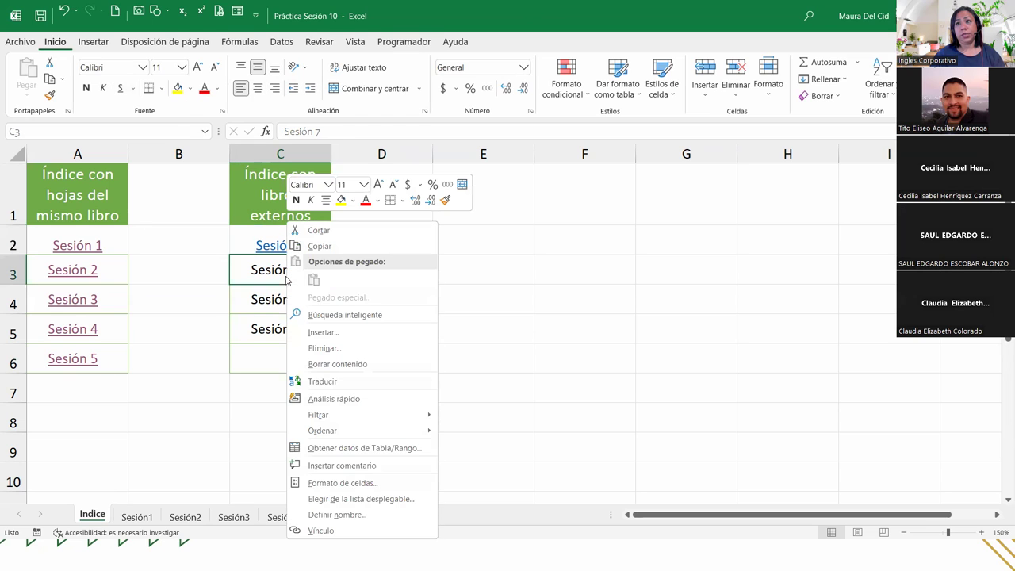
left_click(320, 530)
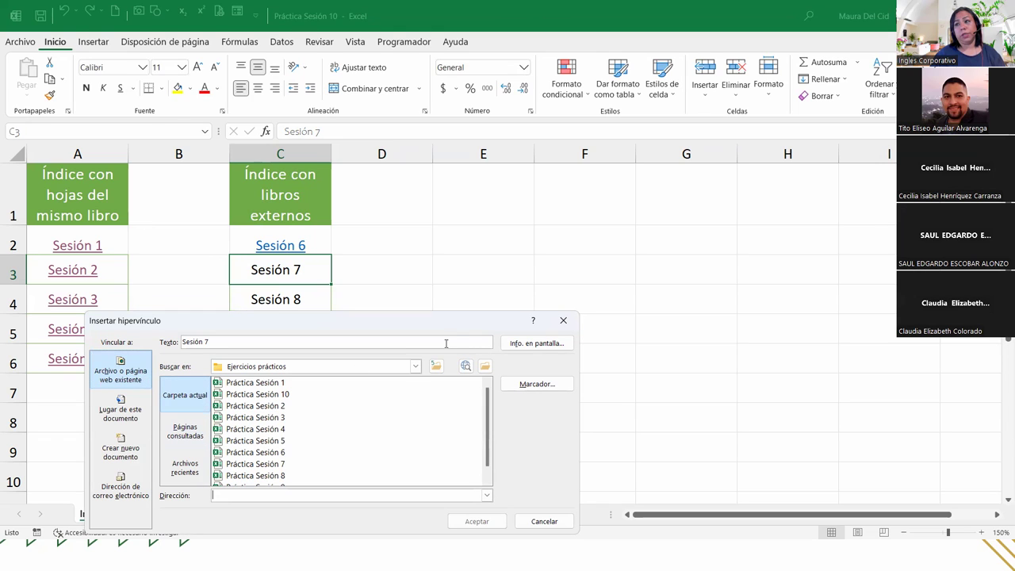
left_click(436, 366)
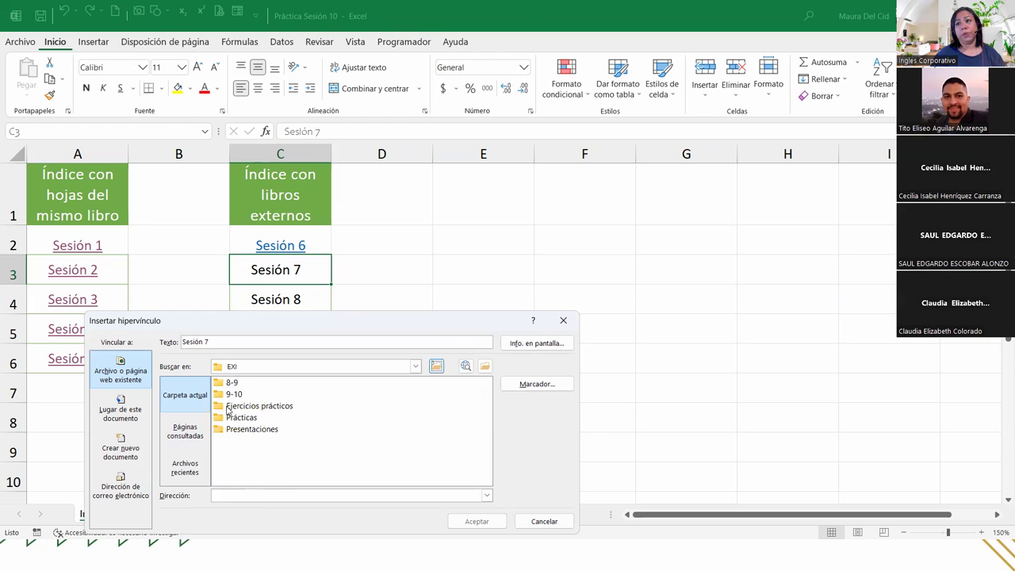
double_click(232, 383)
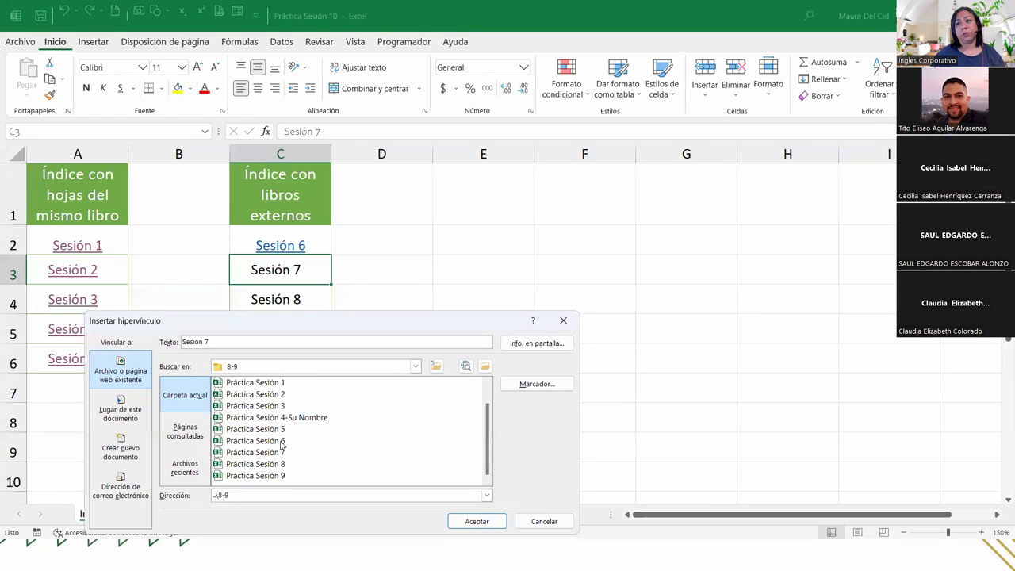
left_click(268, 451)
left_click(477, 521)
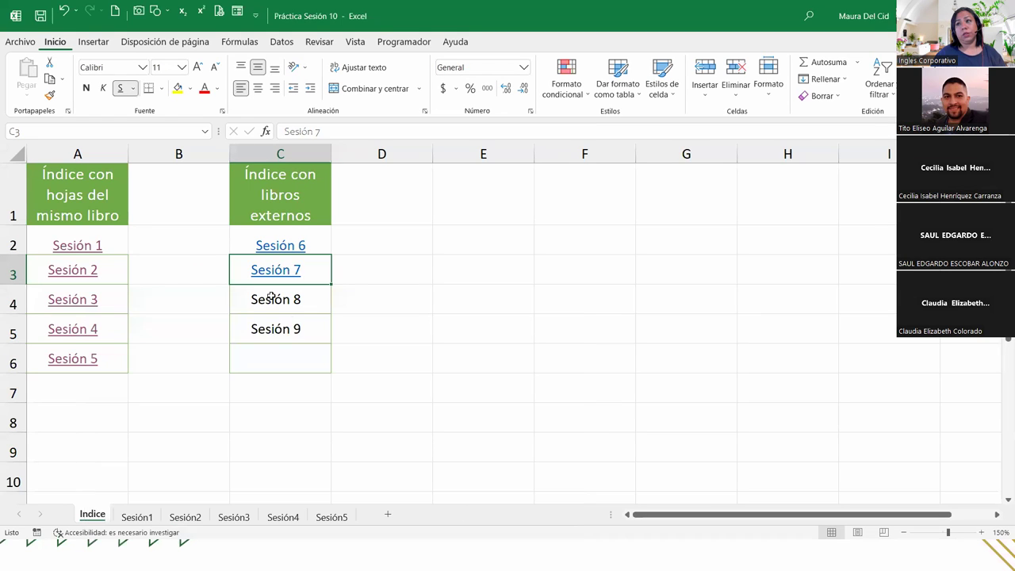
Link Sesión 8 in C4 to the Práctica Sesión 8 workbook in folder 8-9
left_click(271, 297)
right_click(271, 297)
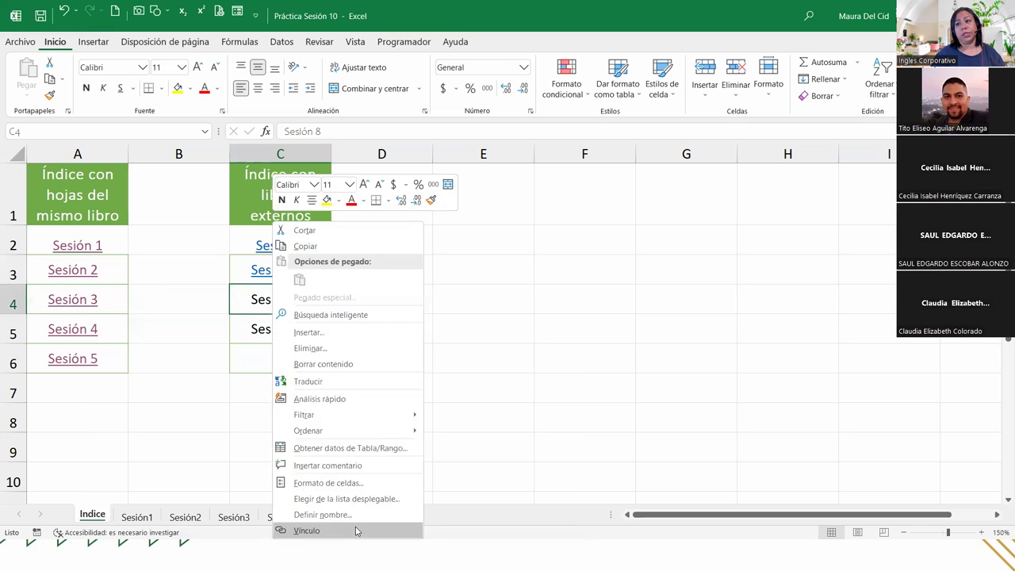
left_click(355, 530)
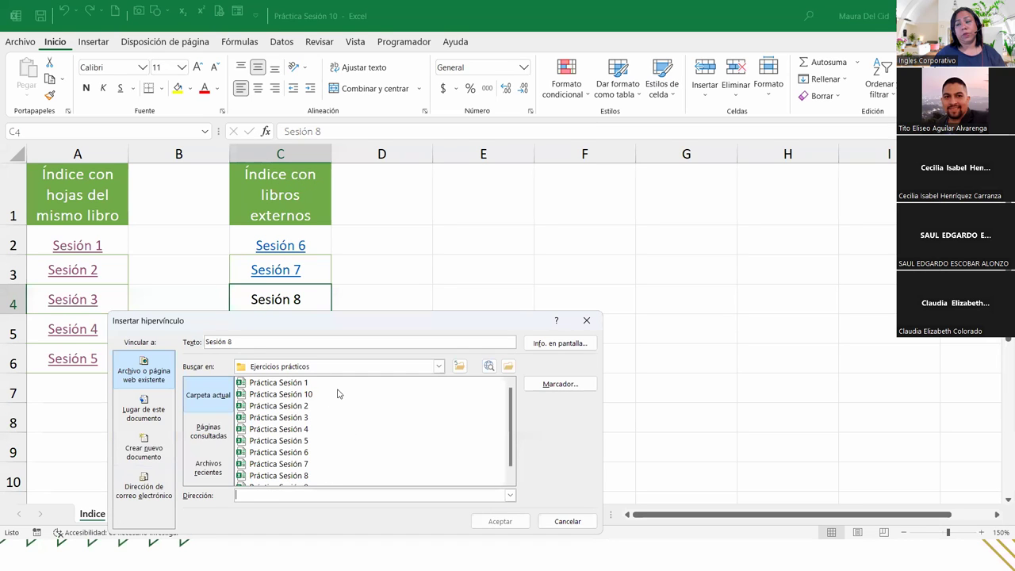
left_click(458, 366)
left_click(256, 382)
double_click(256, 382)
scroll(299, 438, "down", 1)
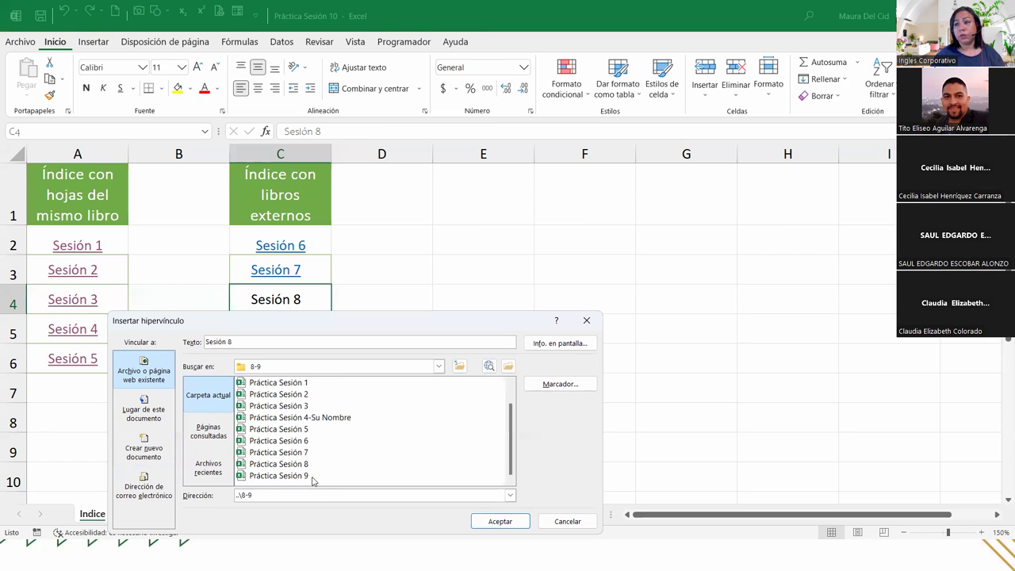
double_click(277, 475)
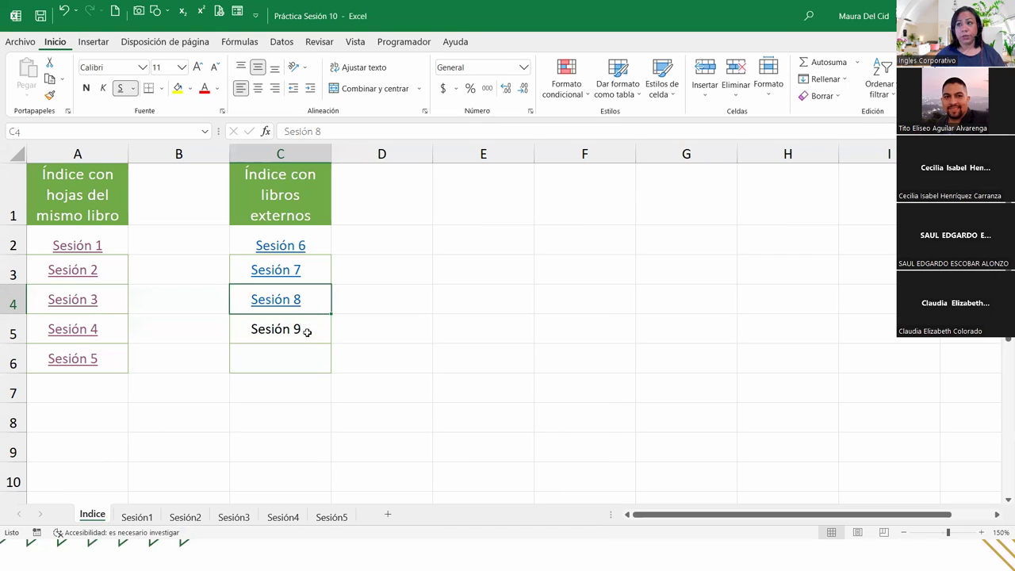
Link Sesión 9 in C5 to ..\8-9\Práctica Sesión 9.xlsx
left_click(304, 329)
right_click(304, 329)
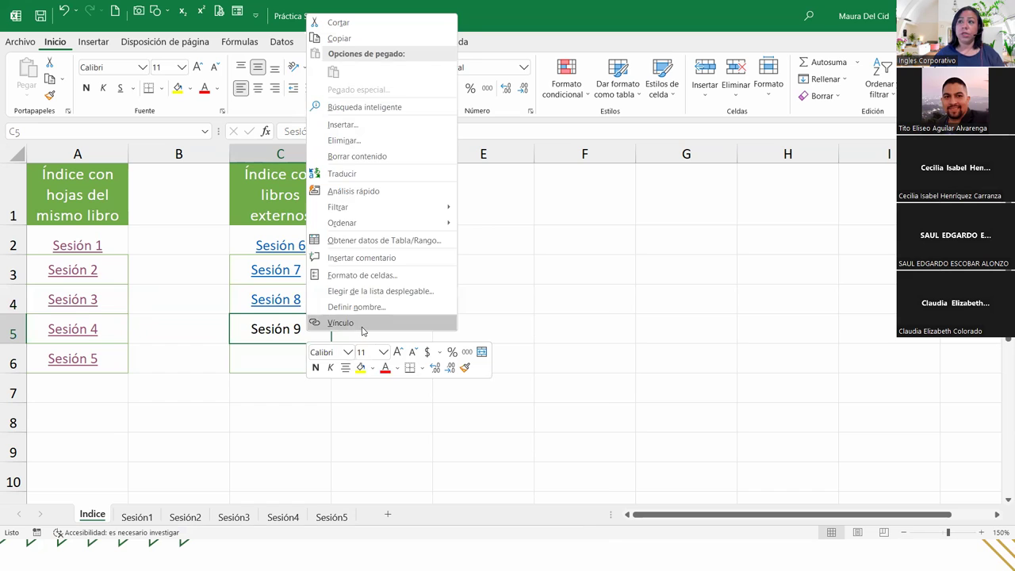
left_click(365, 328)
scroll(278, 327, "down", 1)
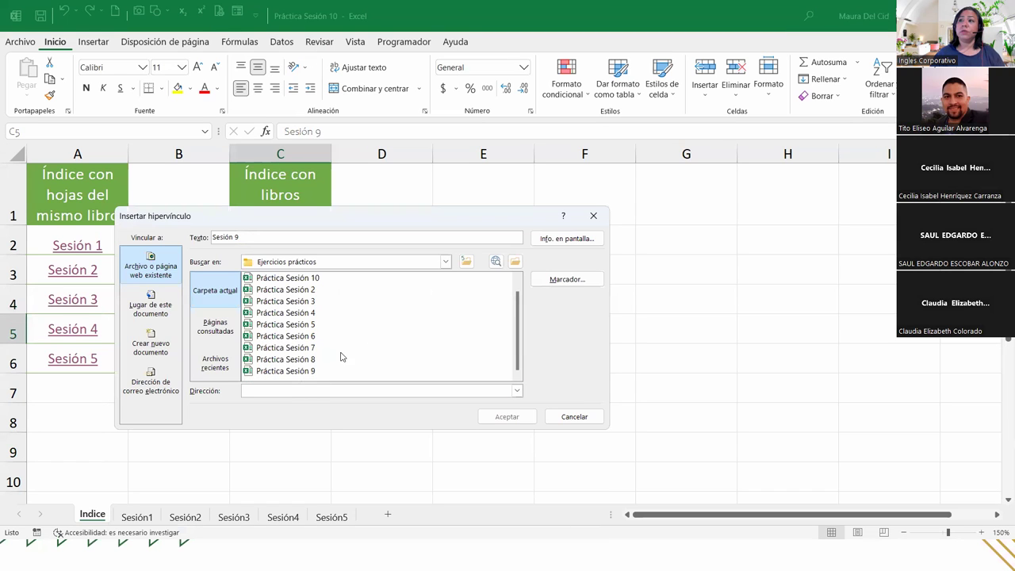
left_click(467, 262)
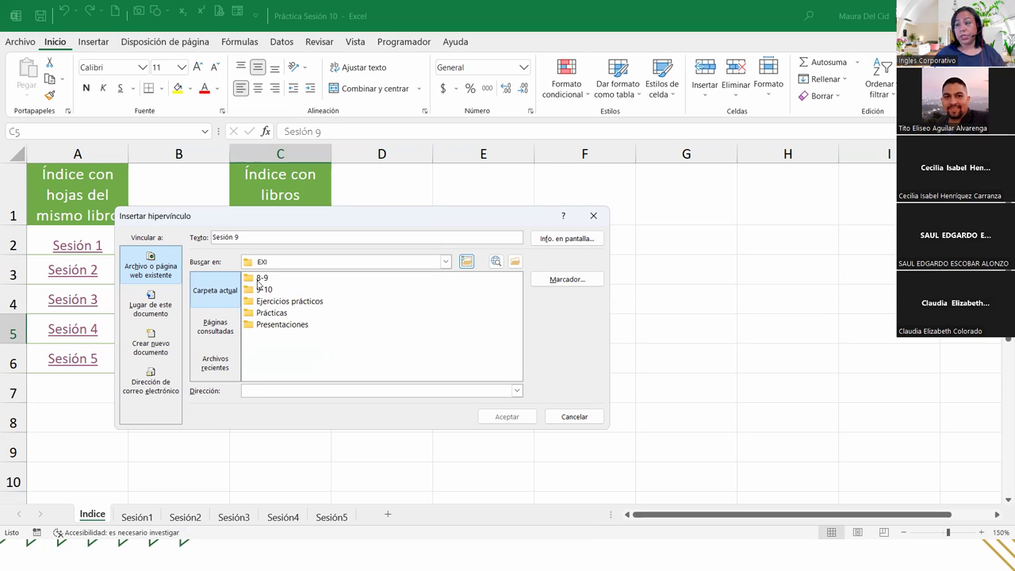
double_click(260, 279)
scroll(345, 344, "down", 2)
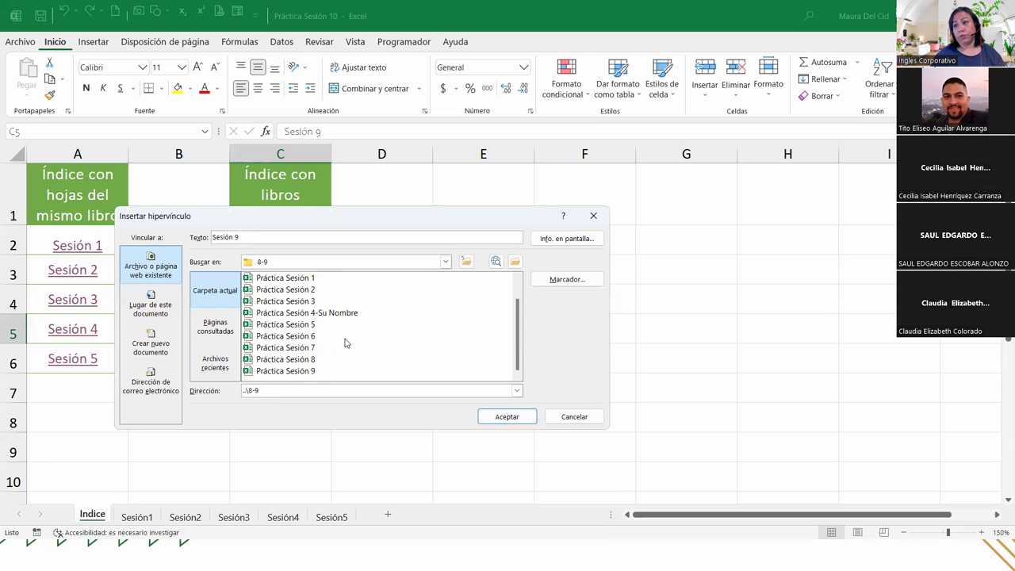
left_click(295, 369)
left_click(527, 421)
left_click(526, 419)
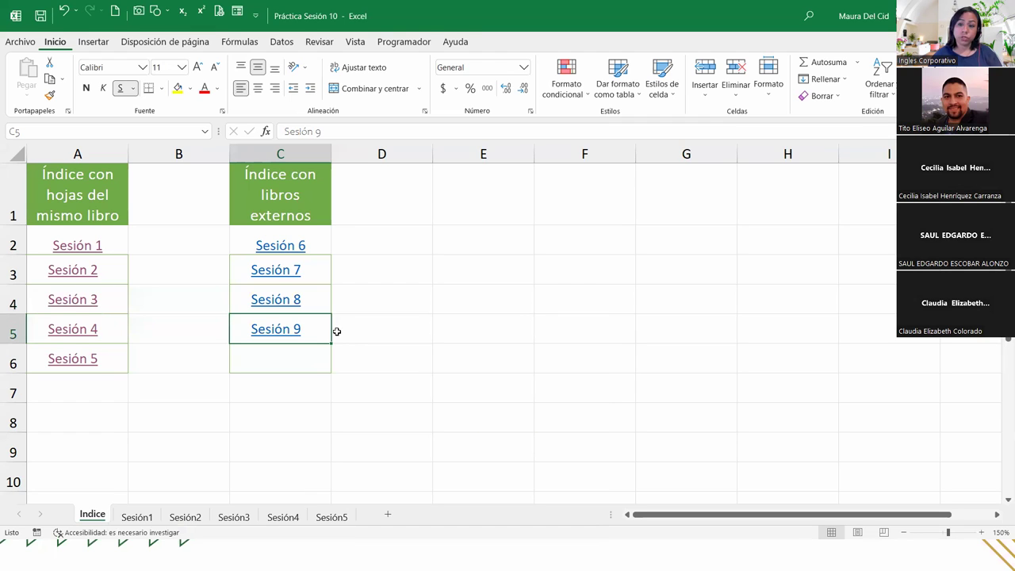
left_click(272, 398)
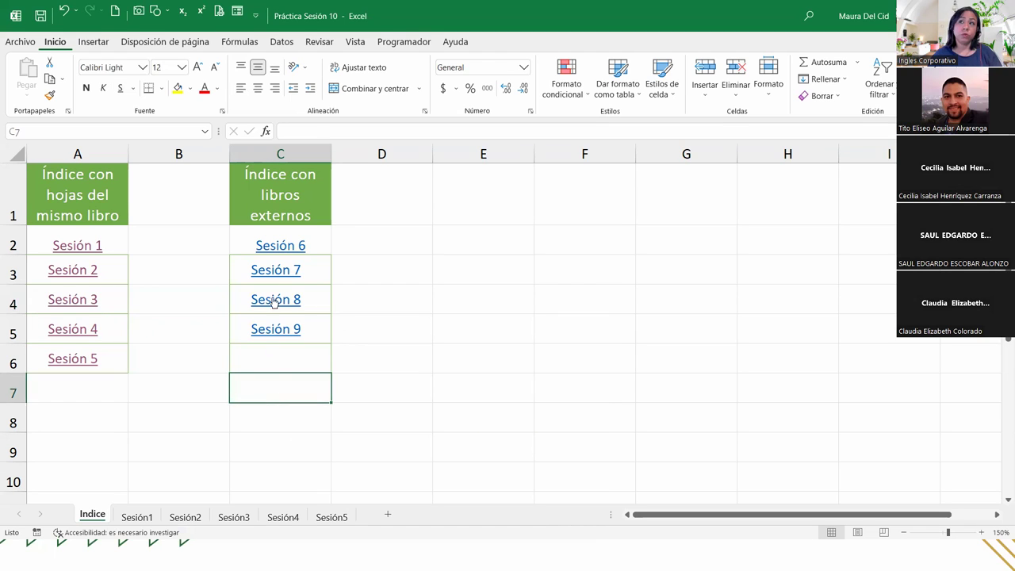
Follow the Sesión 6, 7 and 8 links, closing each opened workbook with Ctrl+W
left_click(279, 246)
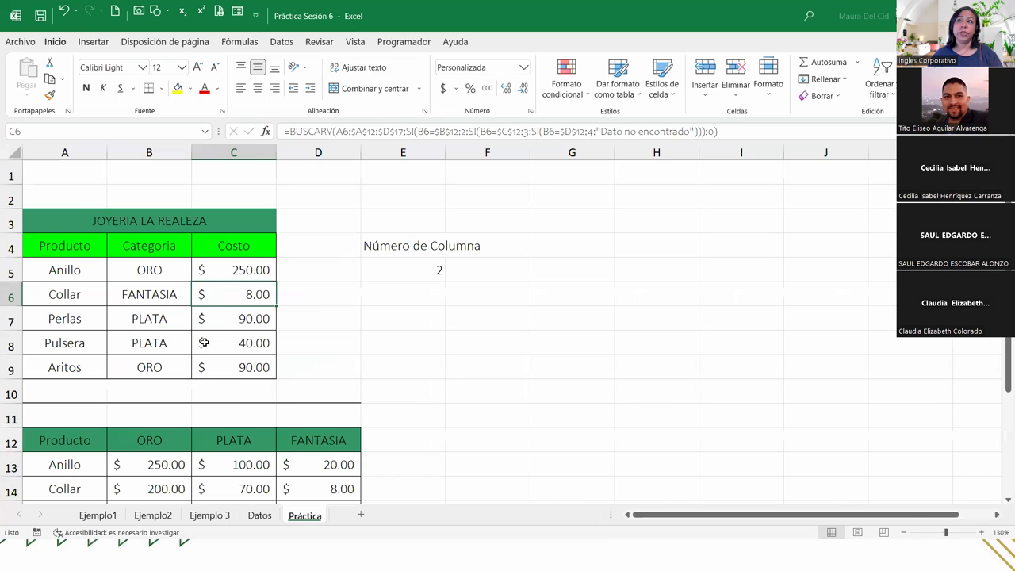
key("ctrl+w")
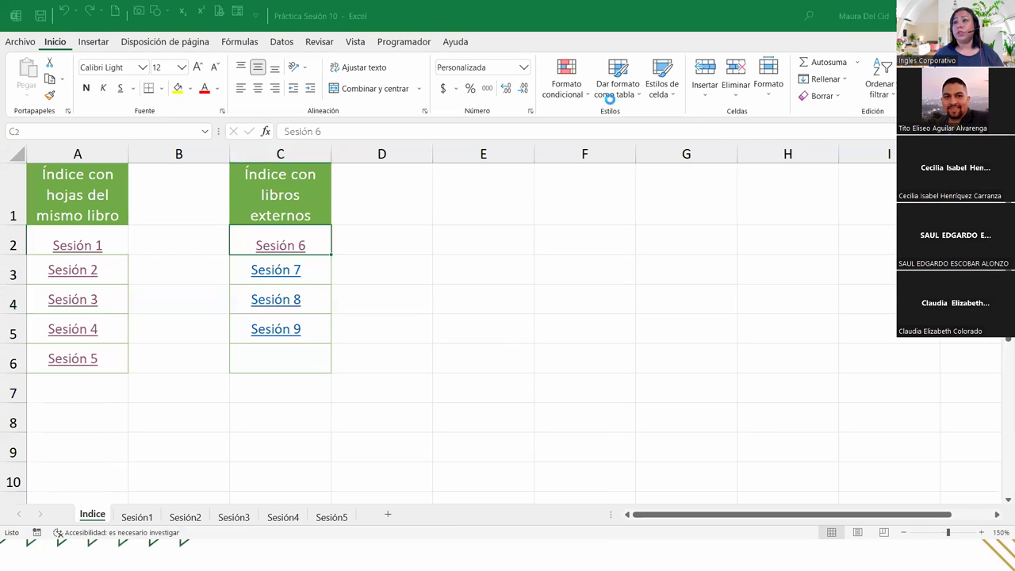
left_click(288, 269)
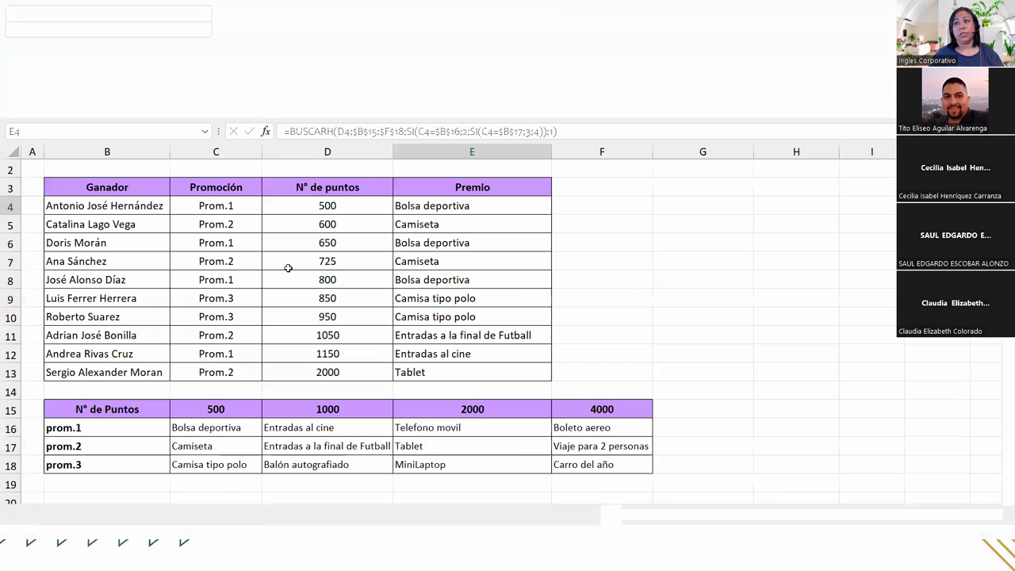
key("ctrl+w")
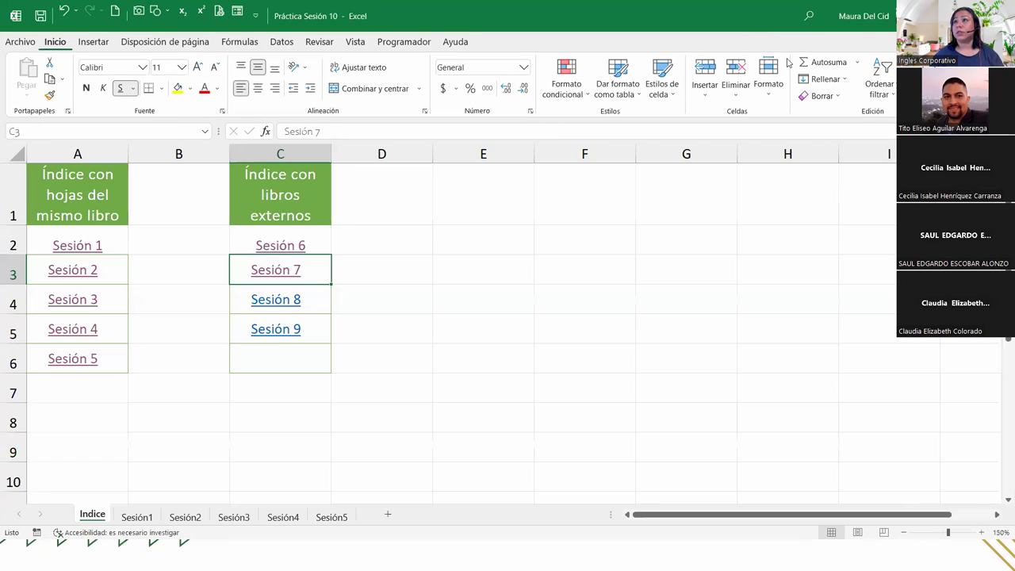
left_click(271, 300)
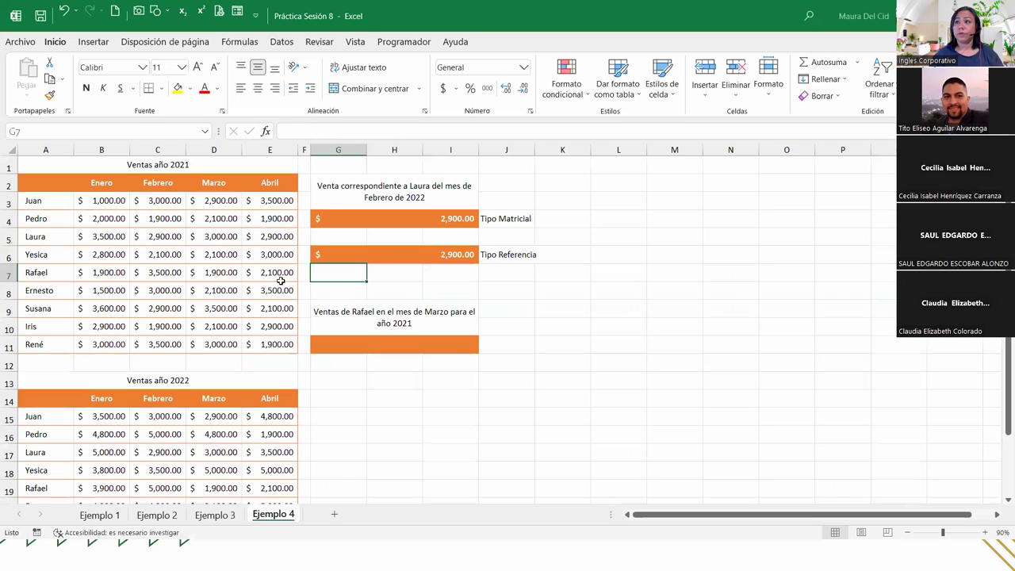
key("ctrl+w")
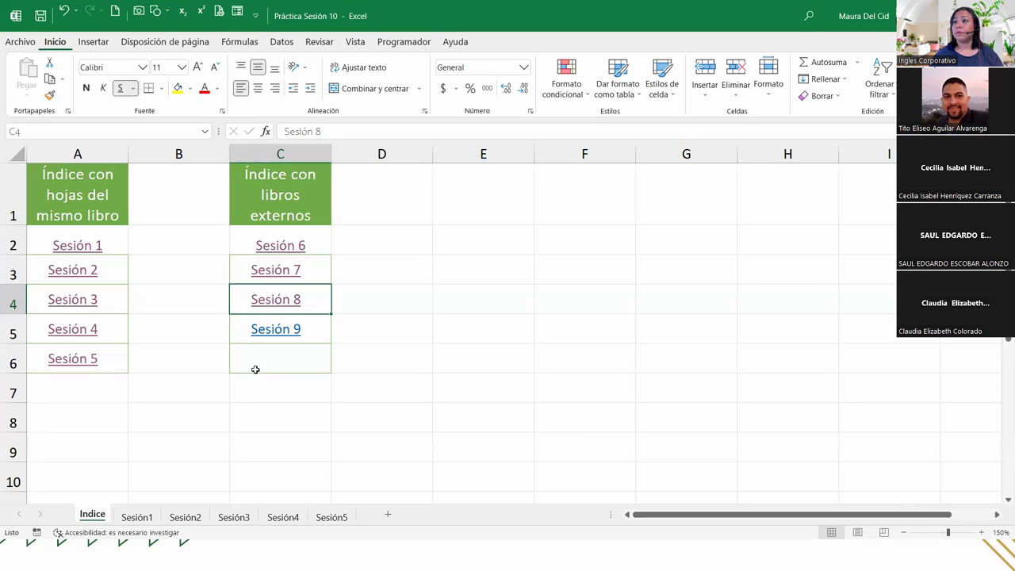
Follow the Sesión 9 link, view its Ejemplo sheet, then return to Práctica Sesión 10
left_click(270, 329)
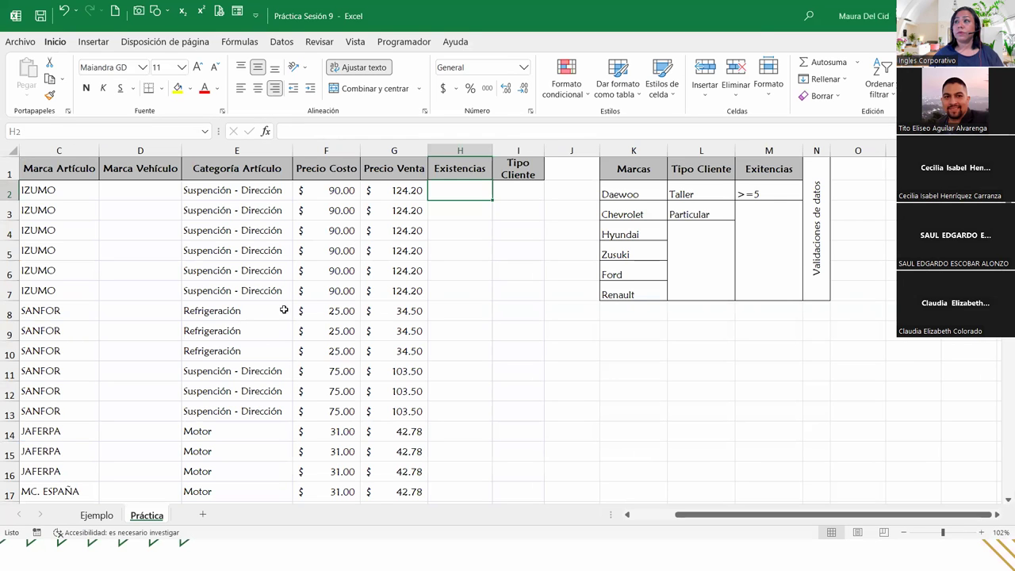
left_click(96, 515)
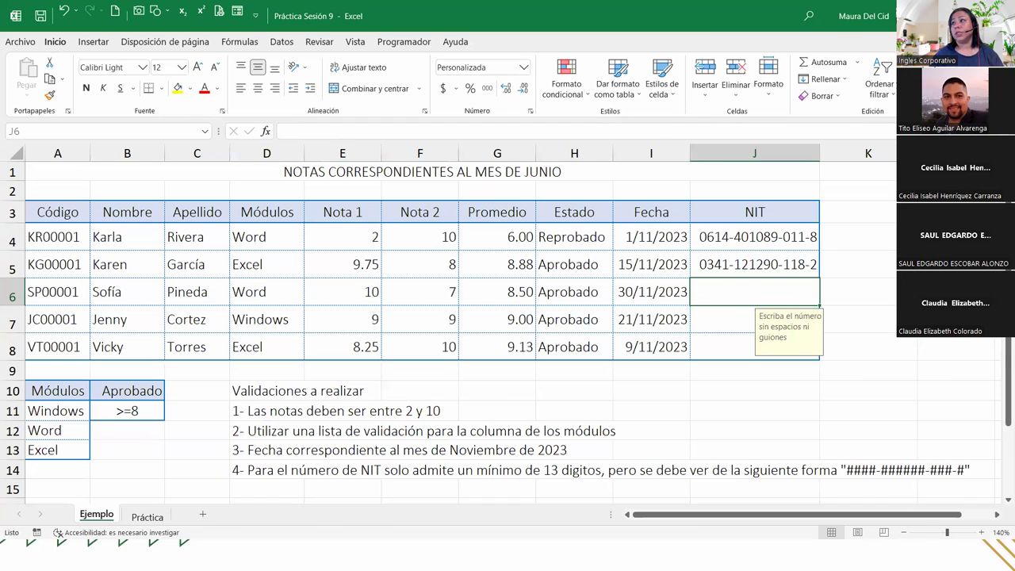
key("alt+Tab")
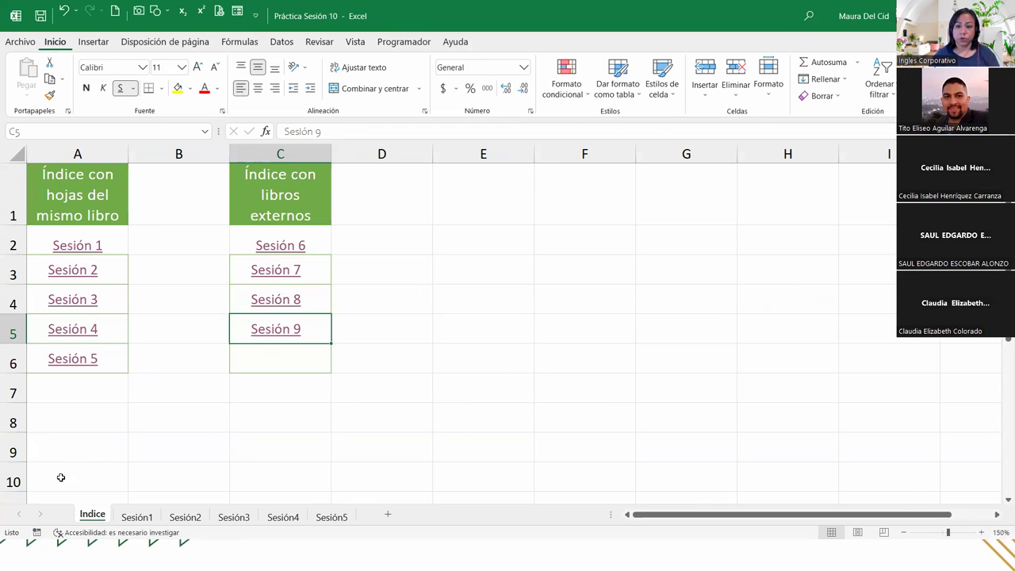
key("alt+Tab")
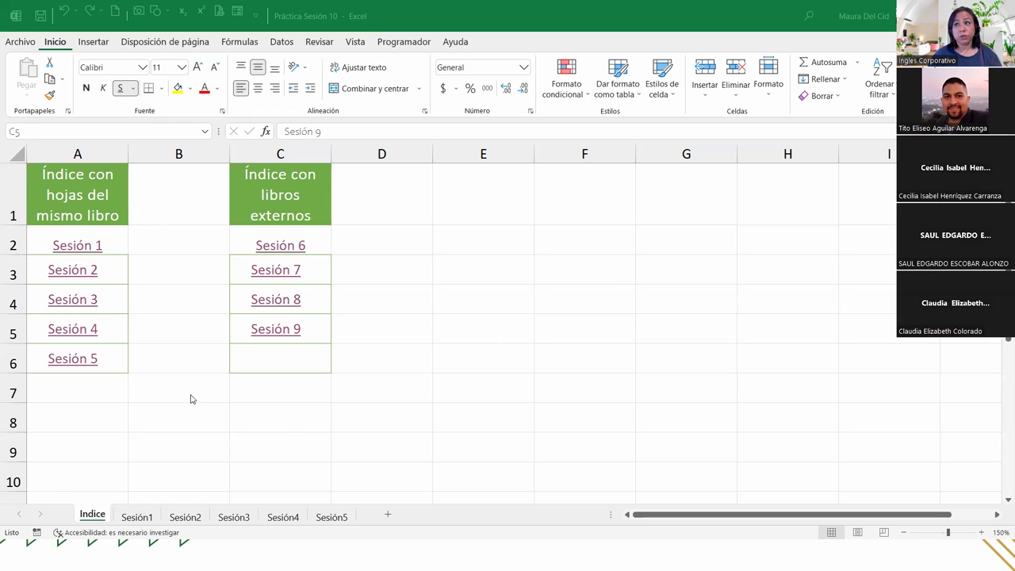
left_click(295, 227)
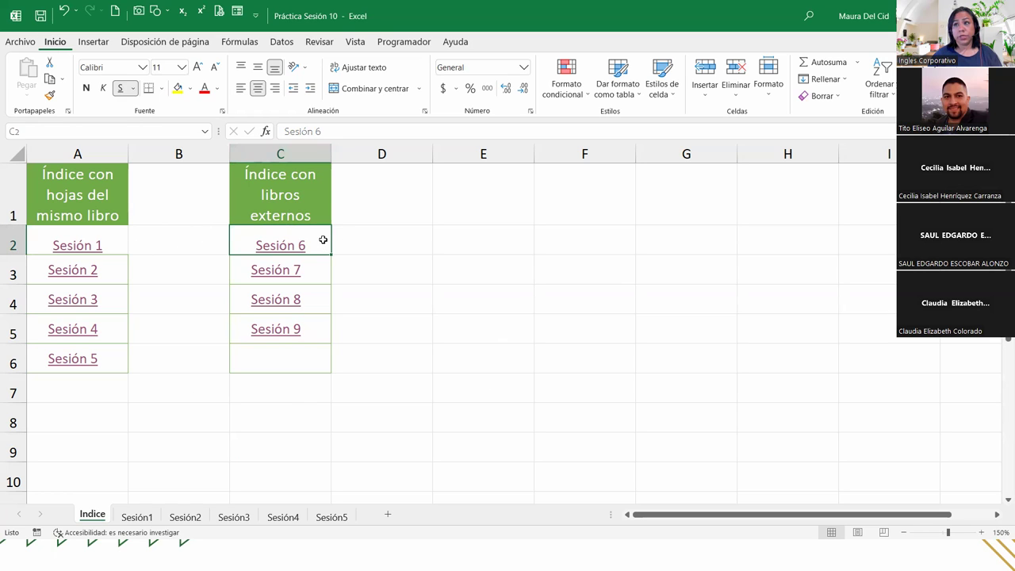
left_click(429, 222)
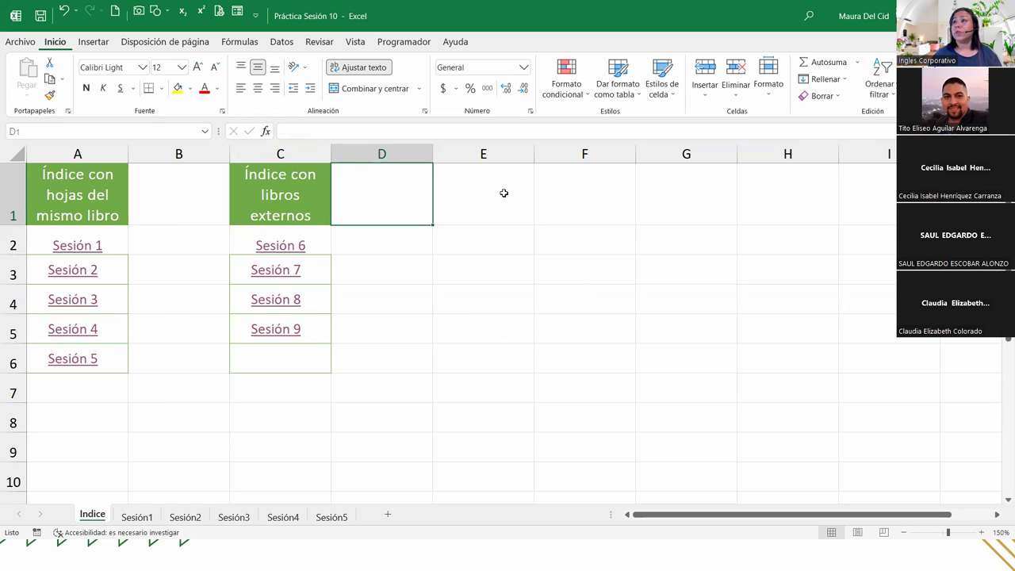
left_click(239, 405)
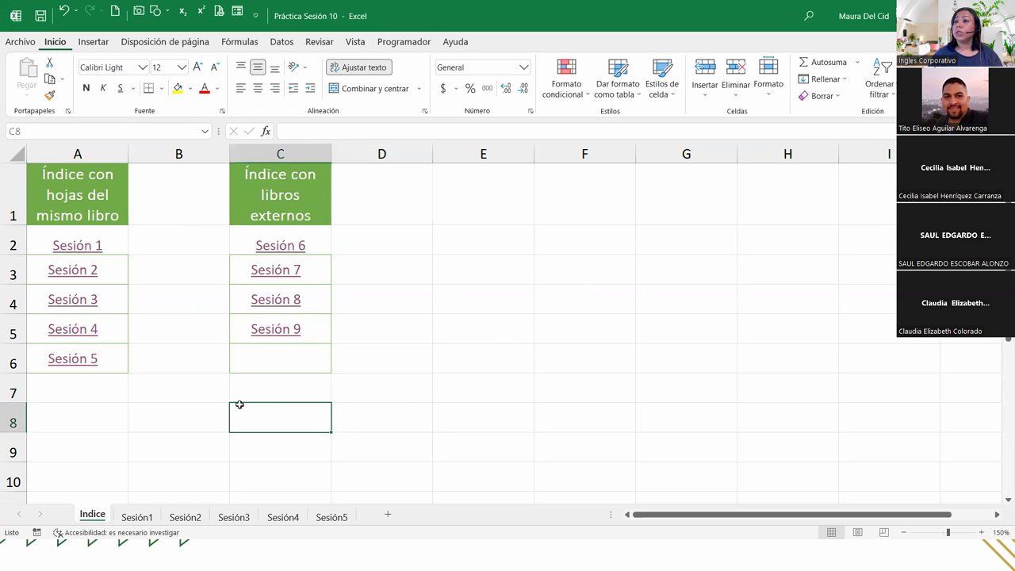
left_click(122, 411)
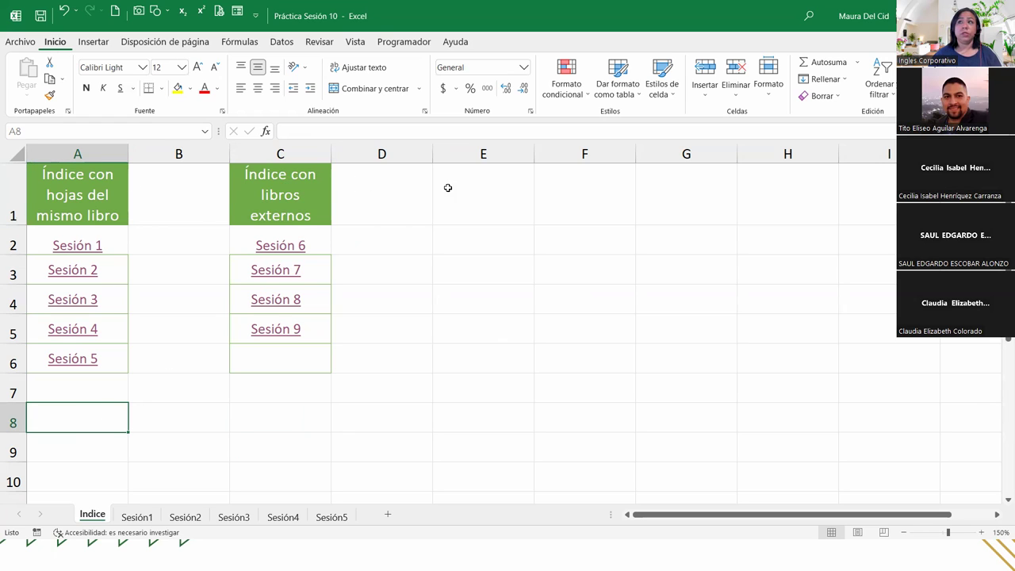
Enter 'Enlace hacía un sitio web' in E1 and copy C1's green header format onto it
left_click(468, 204)
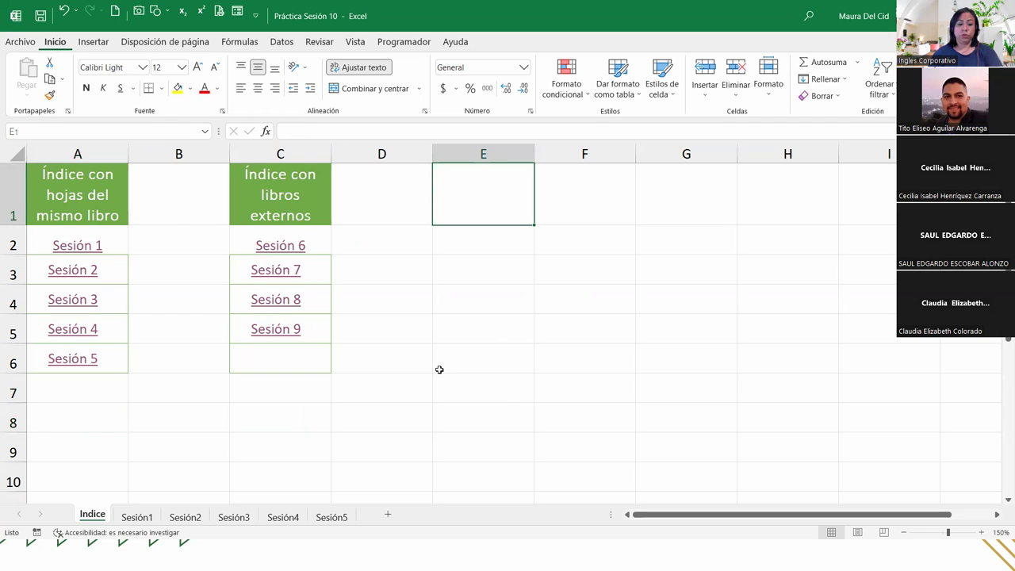
type("eNLACE hacía ")
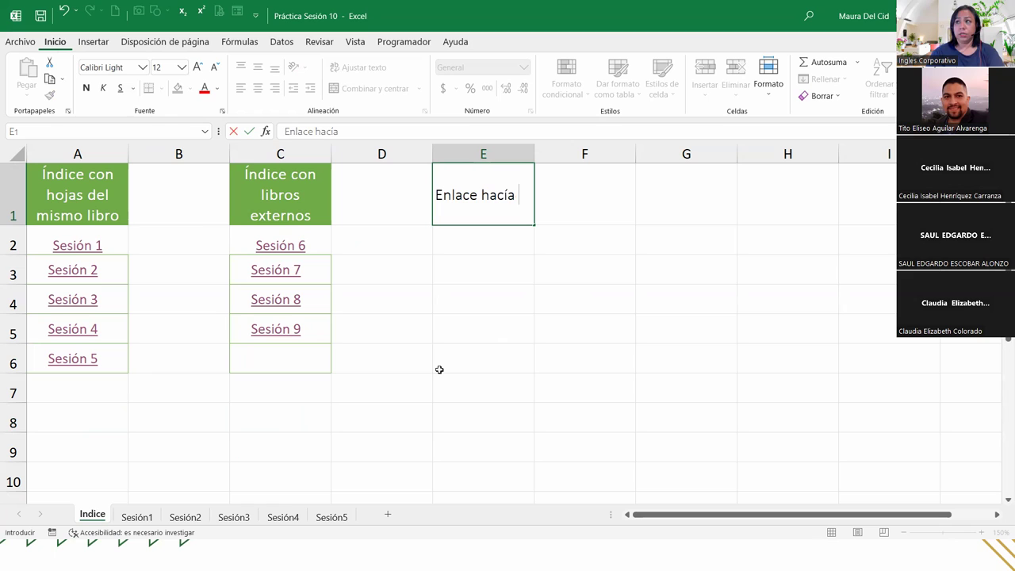
type("un s")
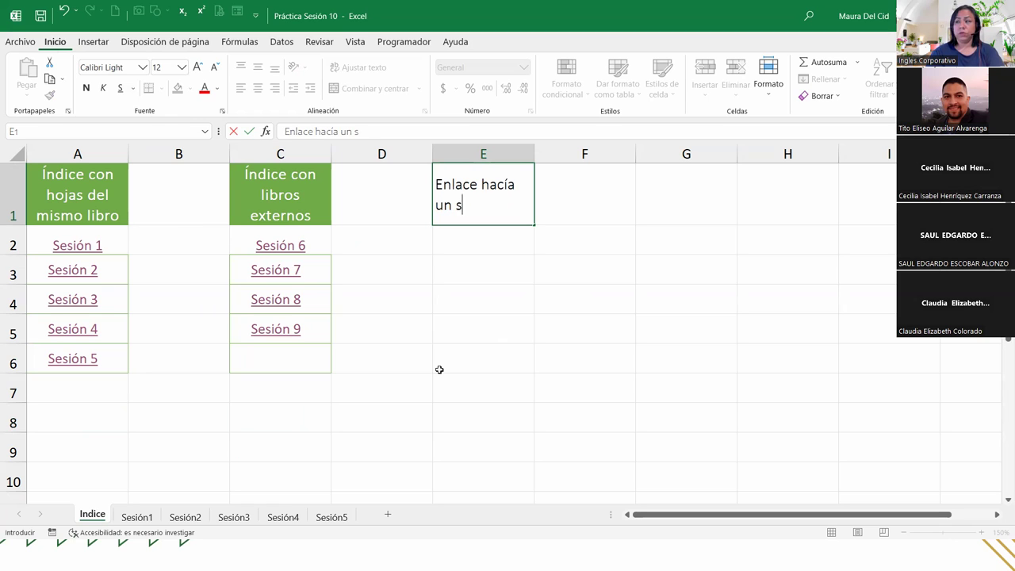
type("itio web")
key("Return")
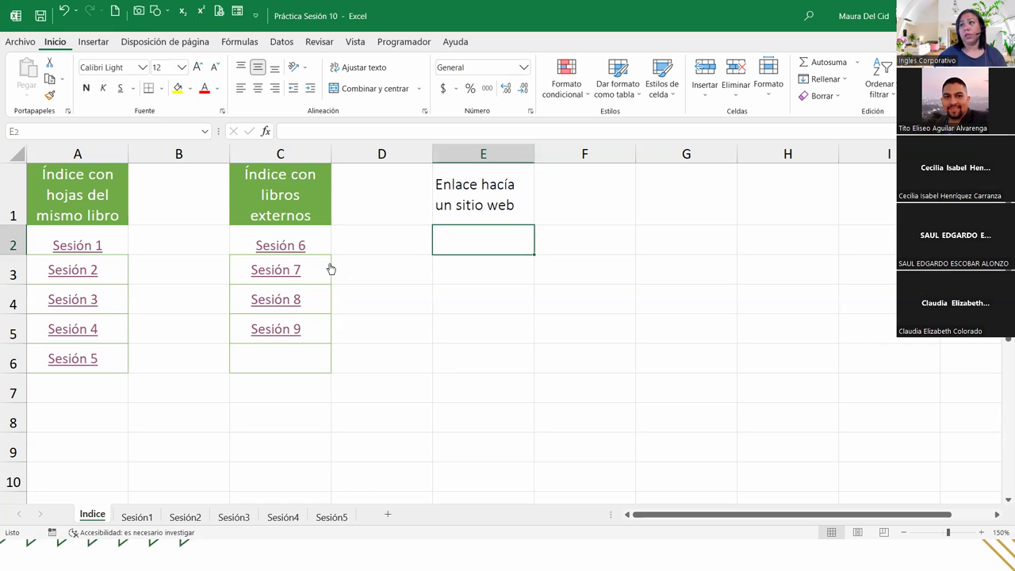
left_click(283, 221)
left_click(52, 95)
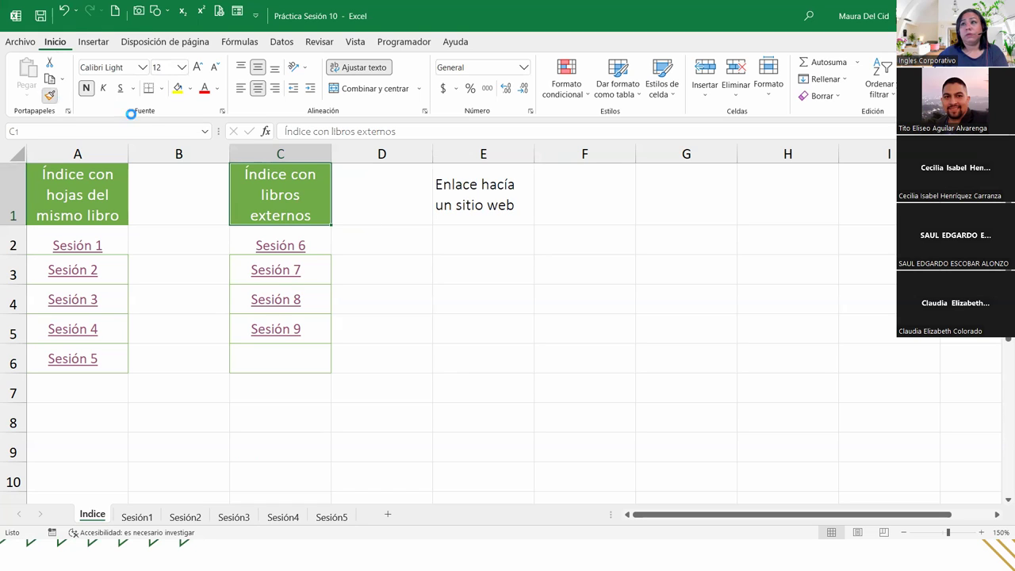
left_click(482, 191)
Enter 'Inglés Corporativo' in E2 and autofit column E to its text
left_click(484, 245)
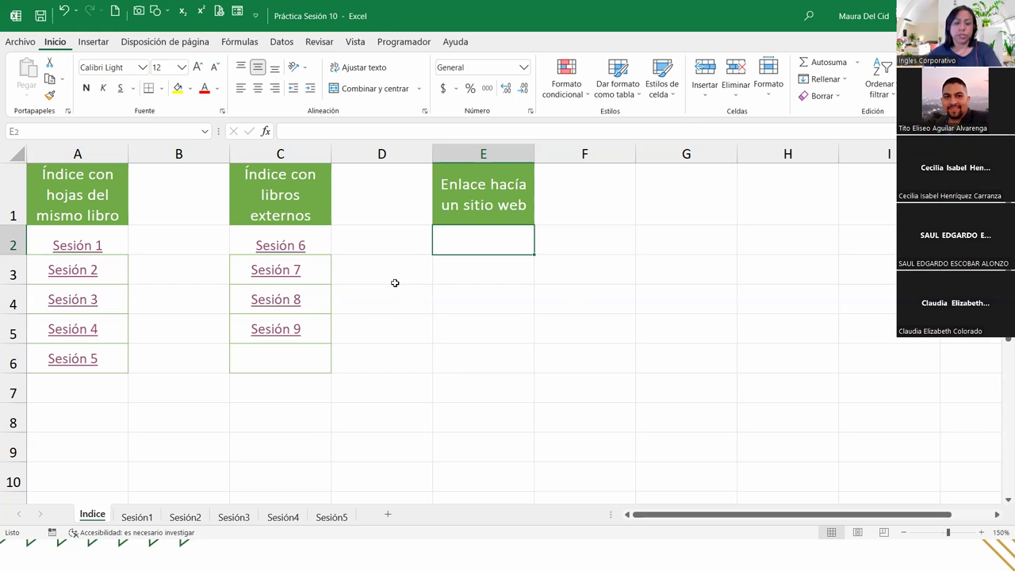
type("Inglés Corporat")
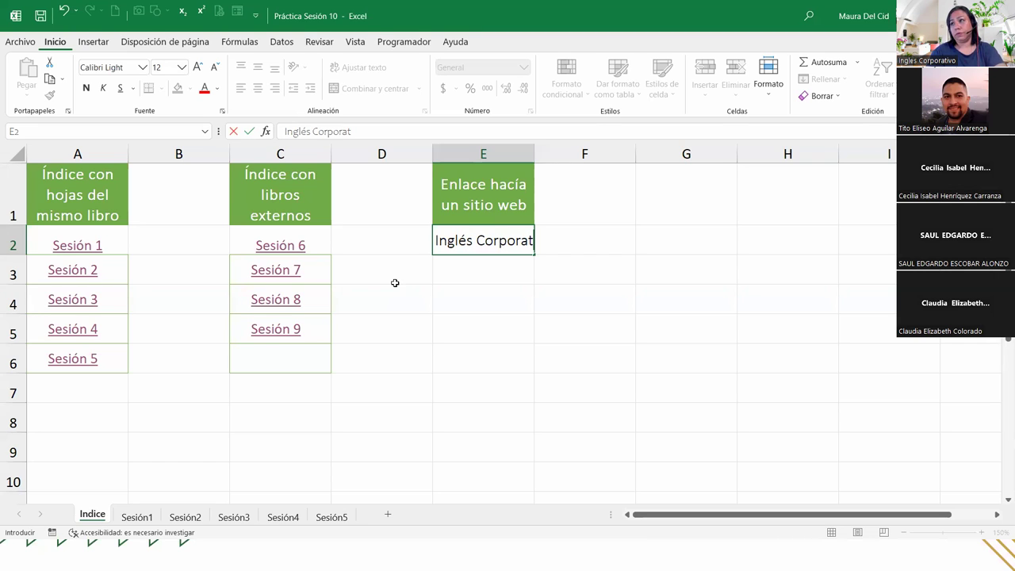
type("ivo")
key("Return")
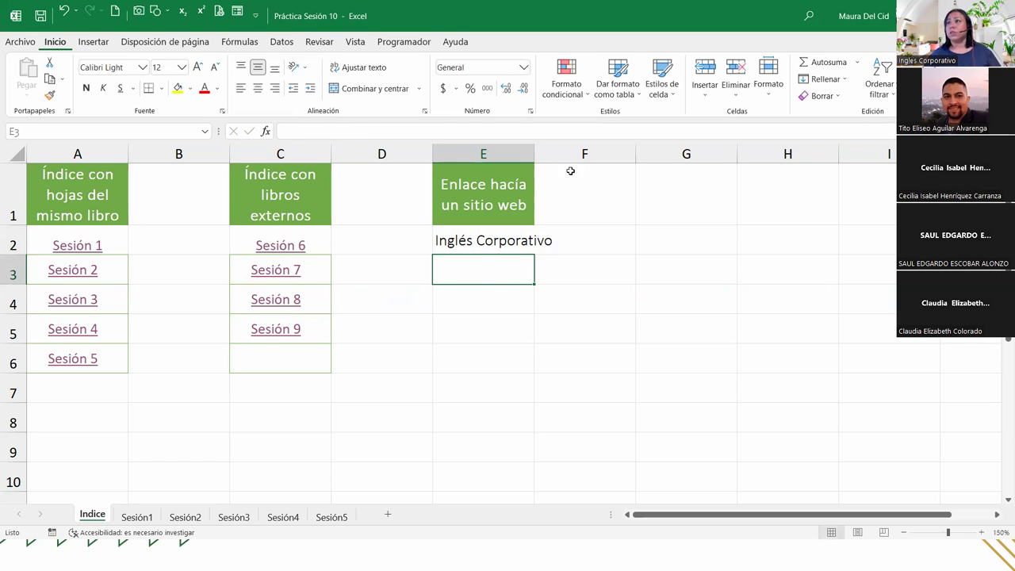
double_click(534, 156)
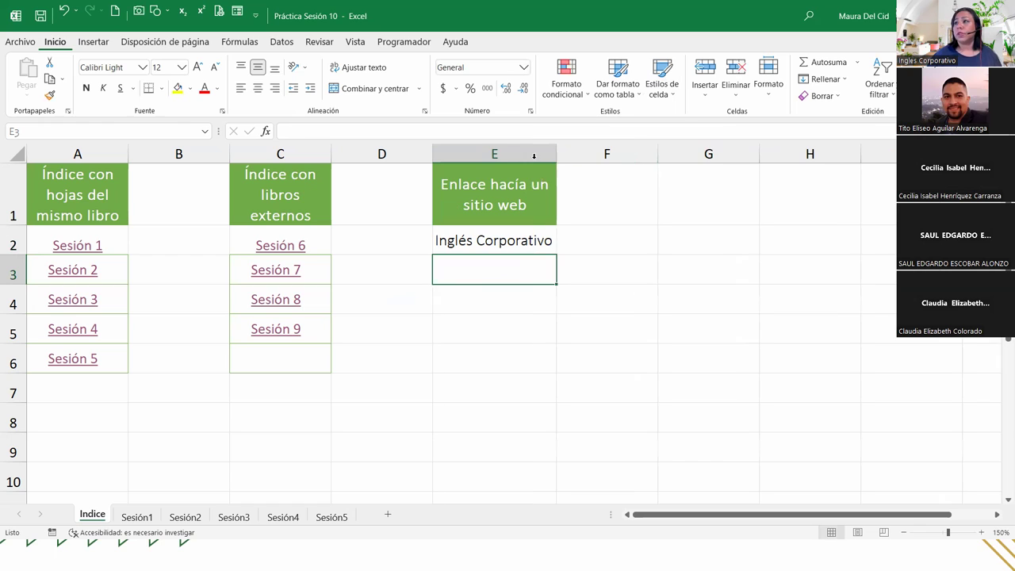
left_click(519, 247)
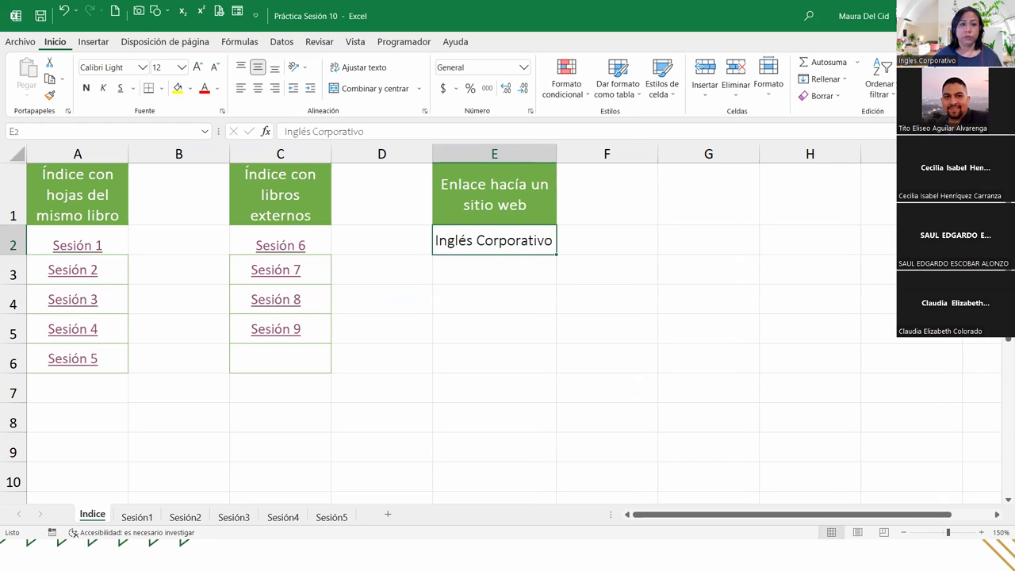
key("ctrl+k")
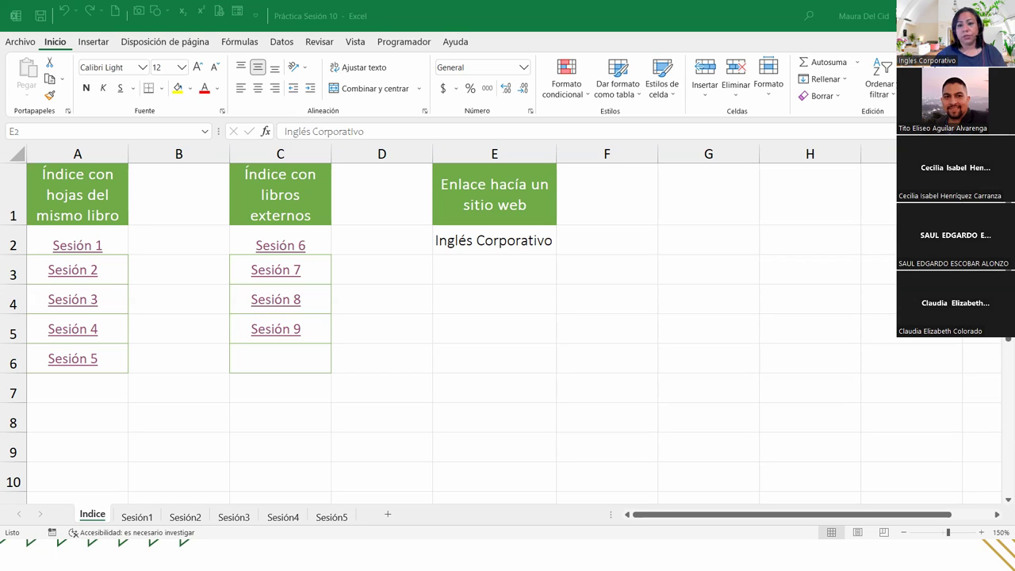
key("ctrl+c")
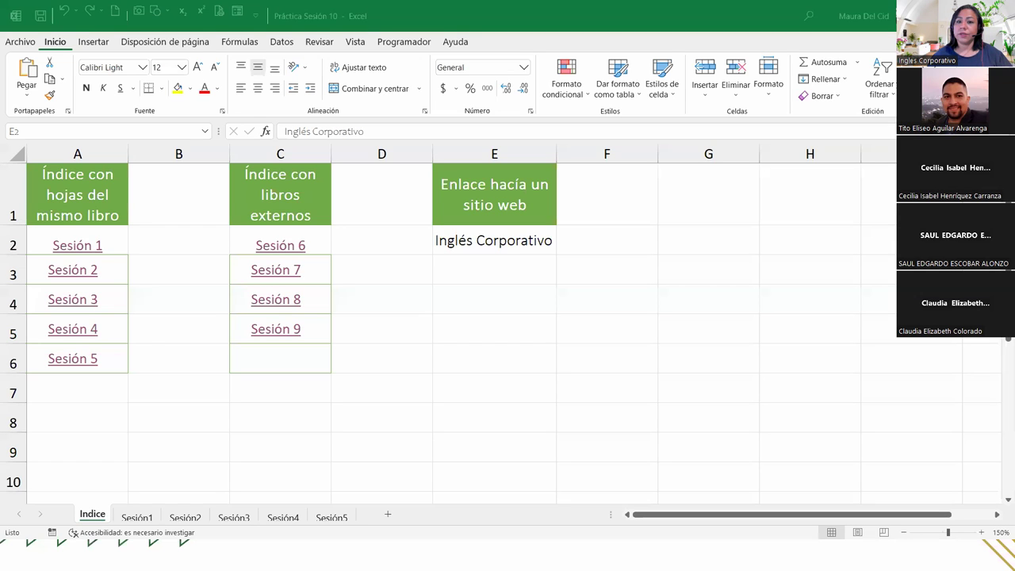
Hyperlink E2 to the pasted online.inglescorporativo.net/dashboard address and follow the new link
left_click(485, 247)
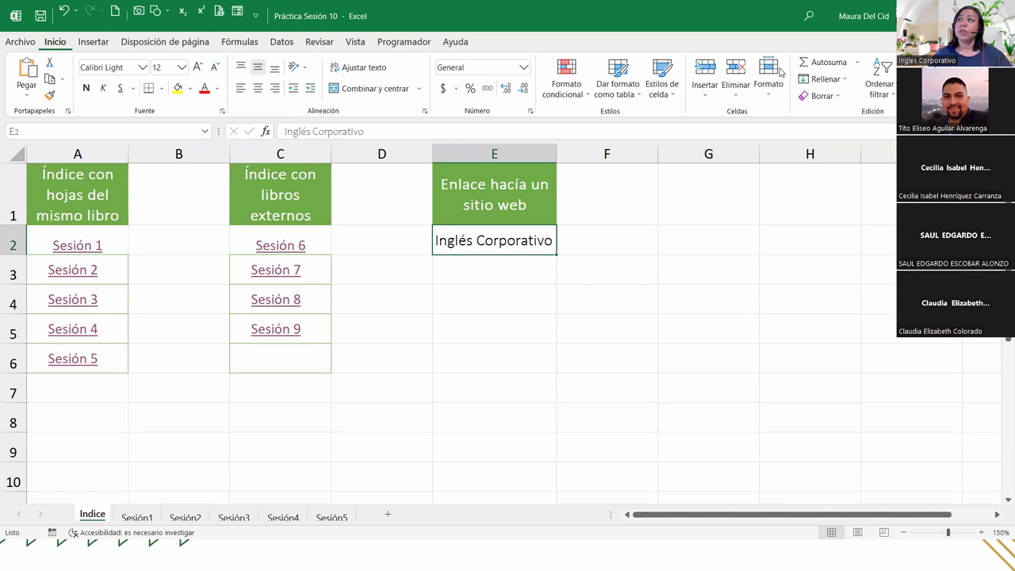
right_click(535, 241)
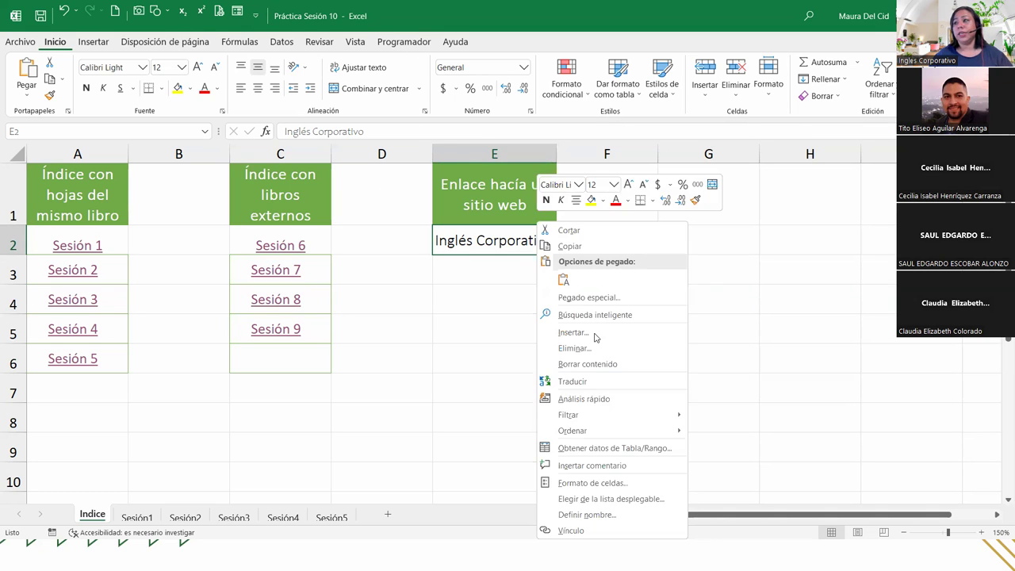
left_click(151, 42)
left_click(80, 42)
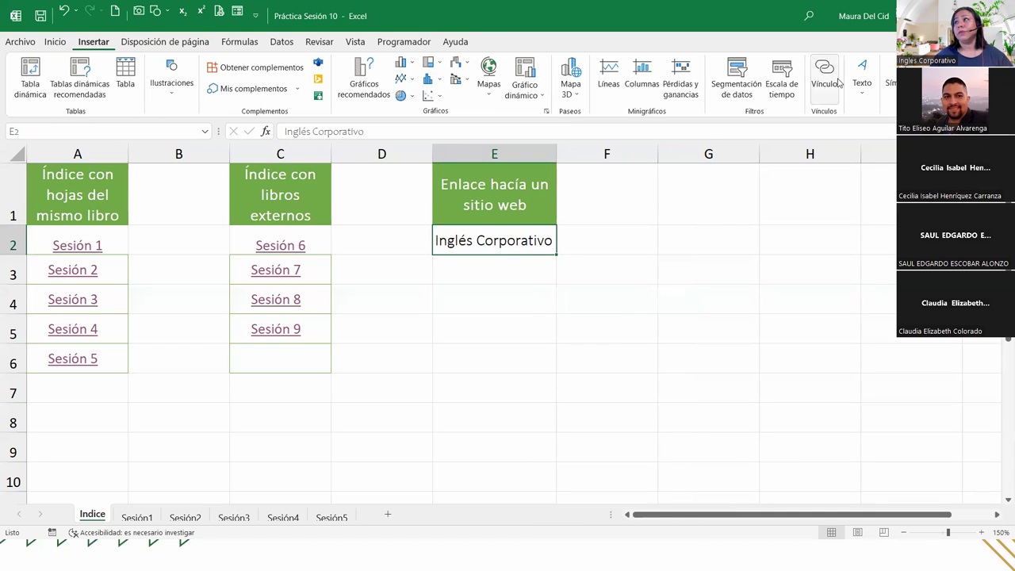
left_click(837, 82)
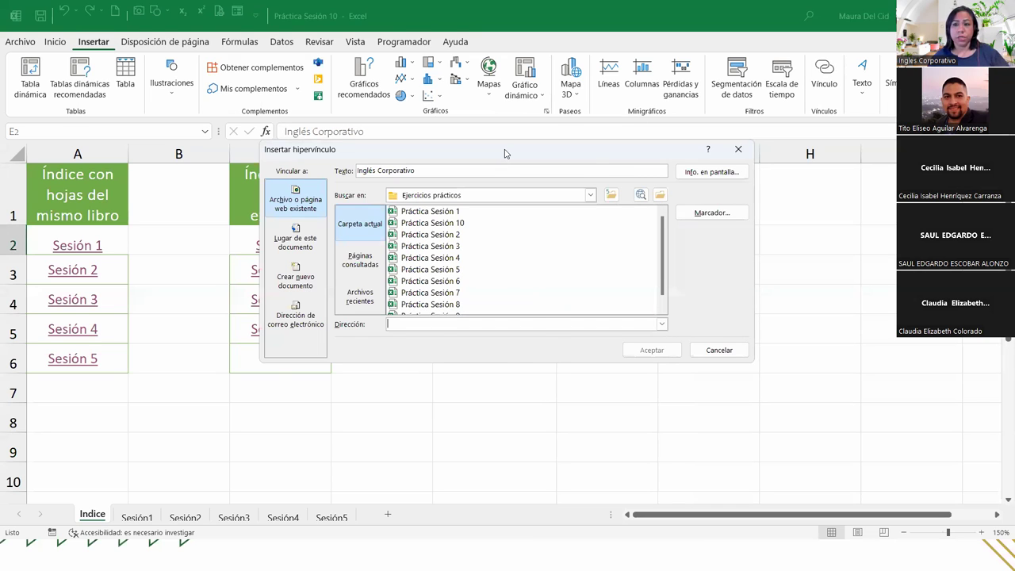
left_click_drag(504, 153, 613, 275)
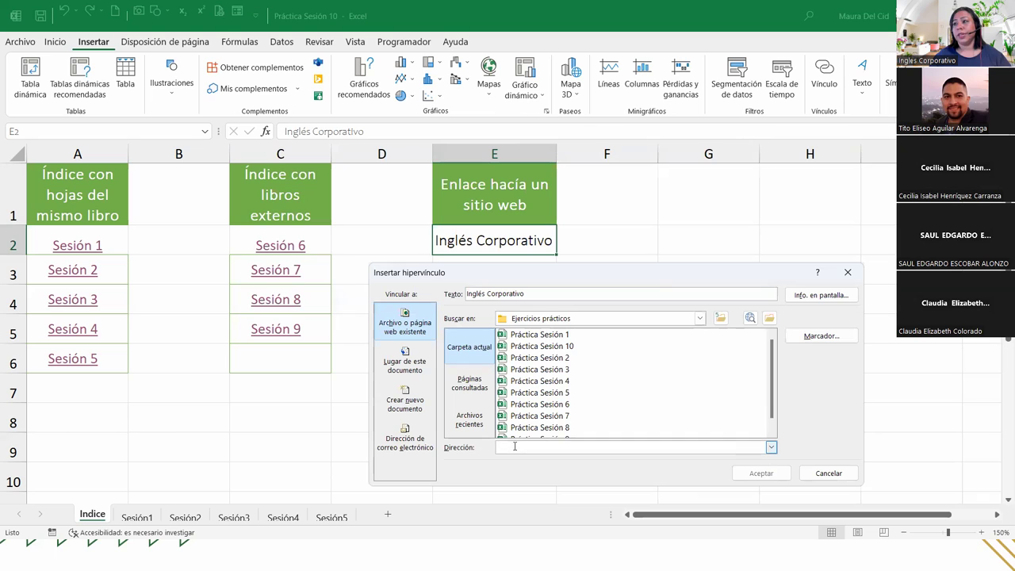
key("ctrl+v")
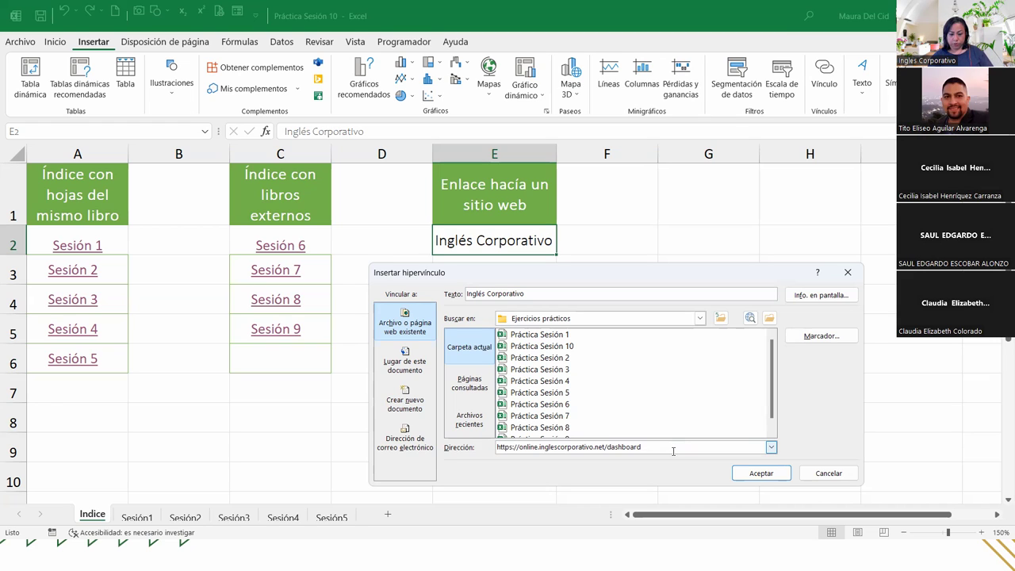
left_click(761, 473)
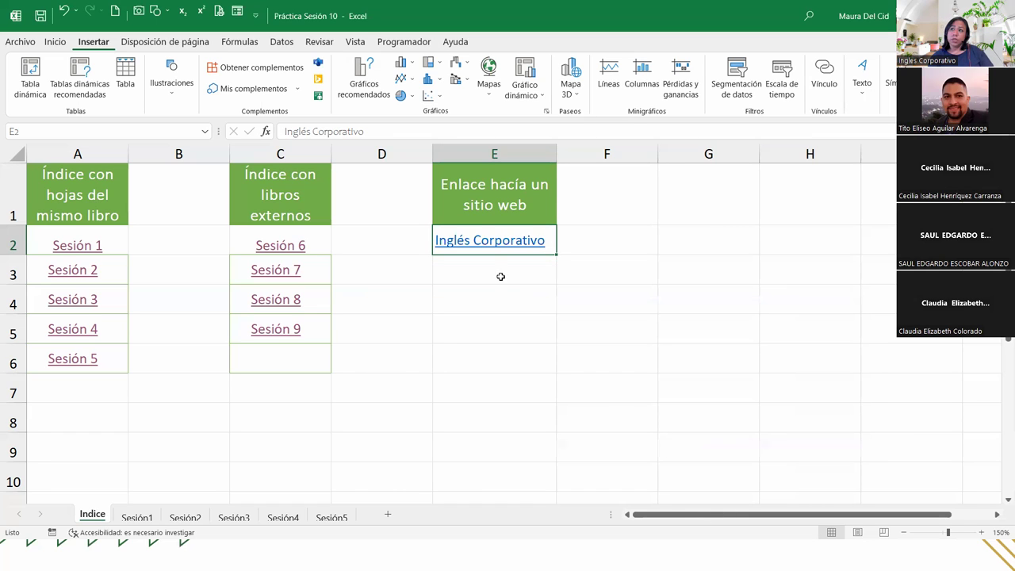
left_click(474, 240)
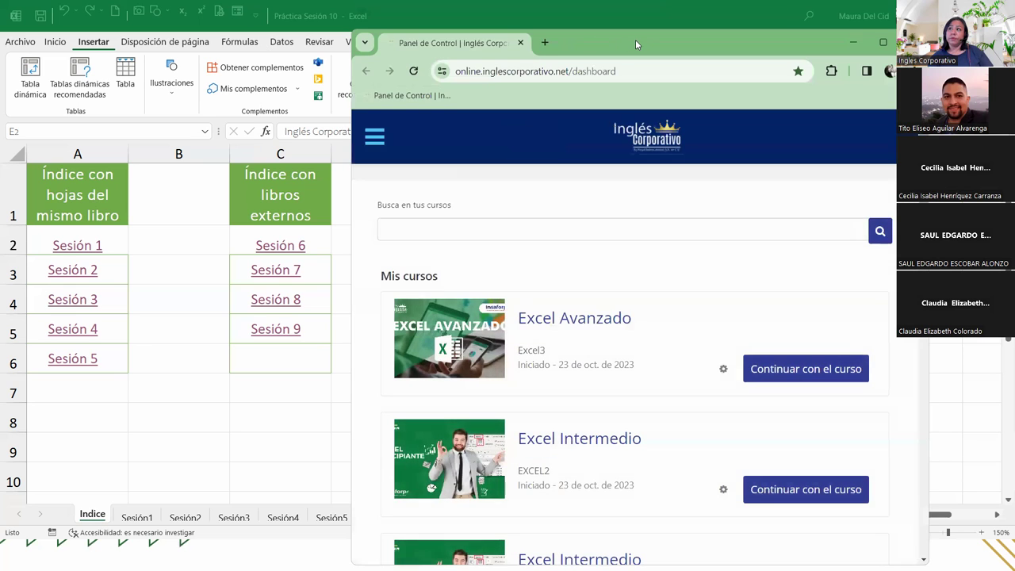
Maximize Chrome to view the course dashboard, then switch back to Excel
double_click(634, 40)
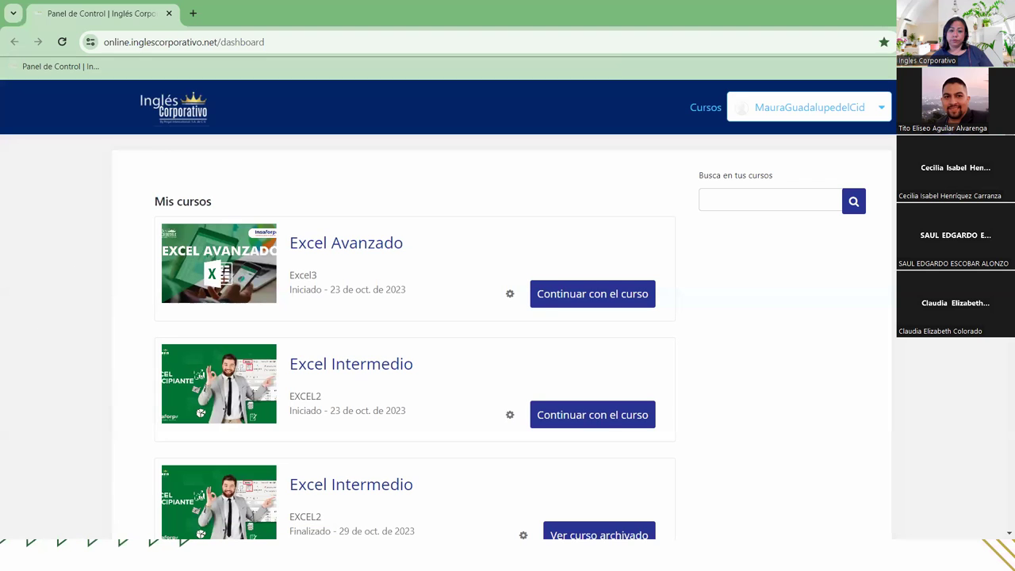
key("alt+Tab")
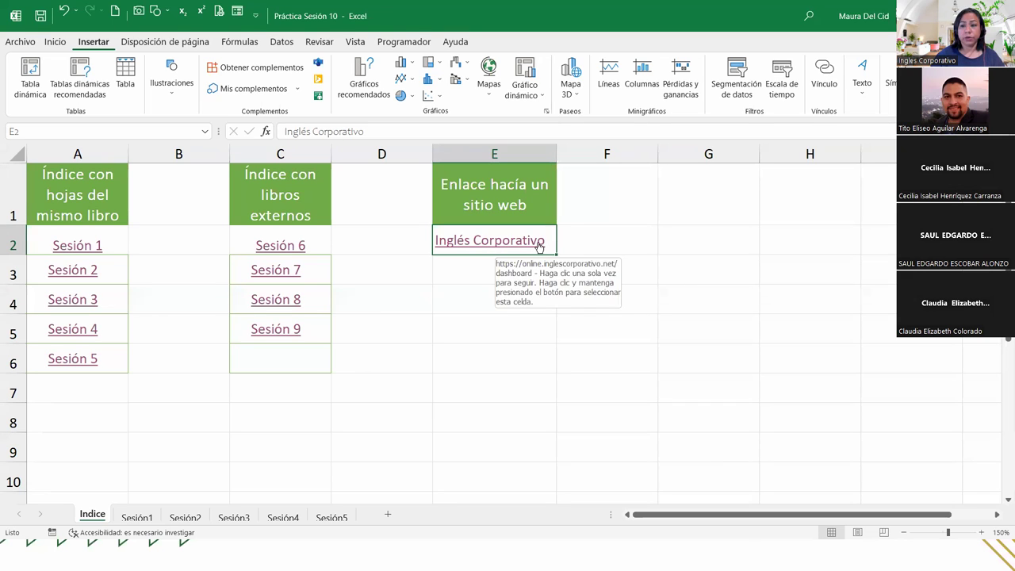
right_click(460, 243)
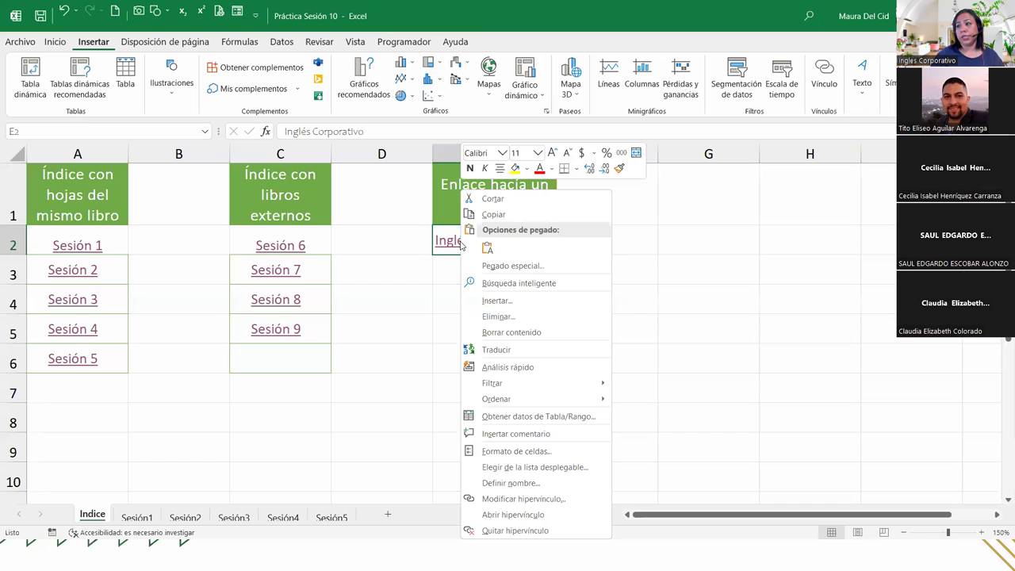
left_click(534, 505)
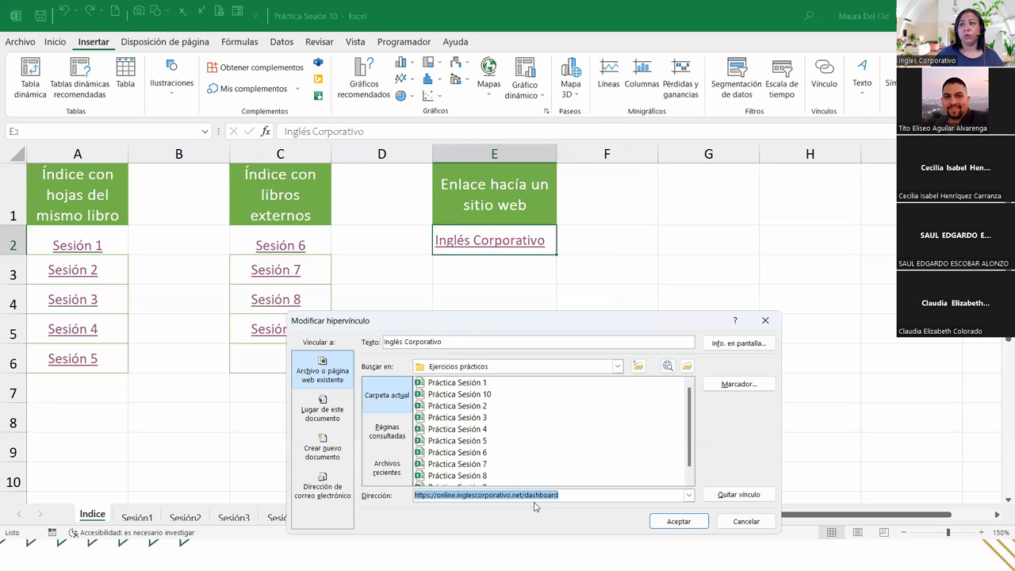
left_click(445, 342)
mouse_move(445, 341)
left_mouse_down()
mouse_move(384, 342)
mouse_move(389, 250)
left_mouse_up()
left_click(465, 267)
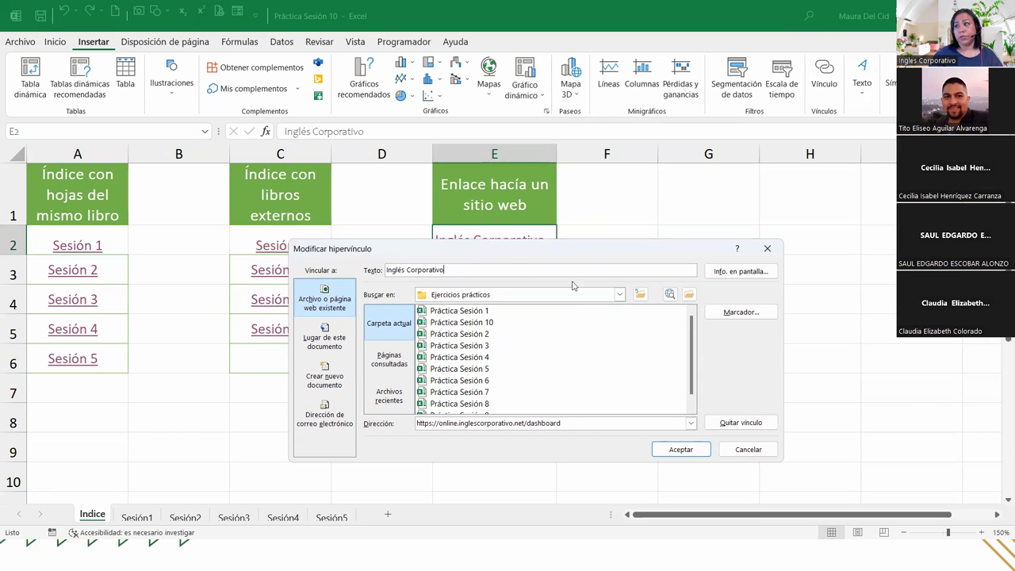
left_click(681, 448)
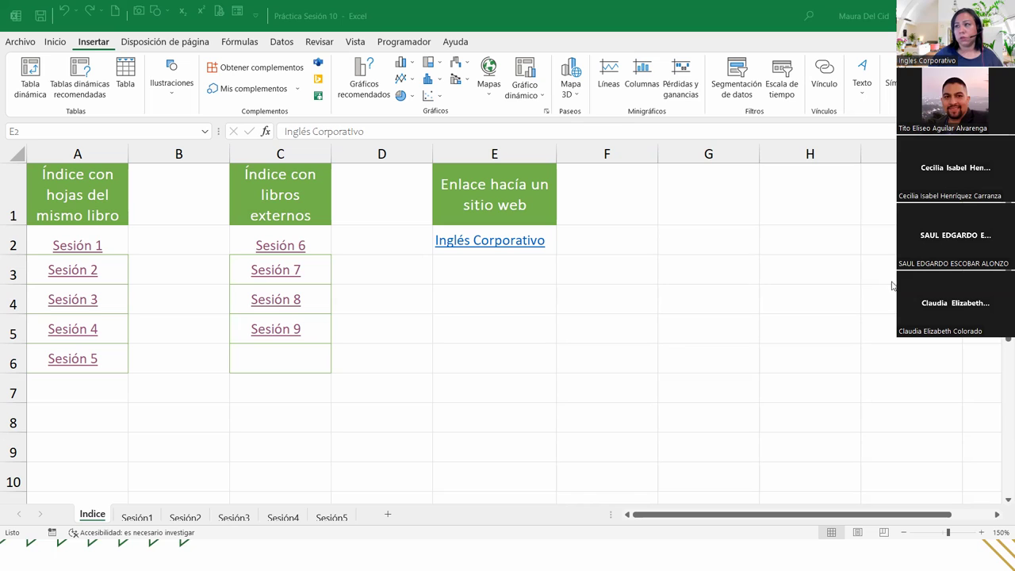
left_click(464, 303)
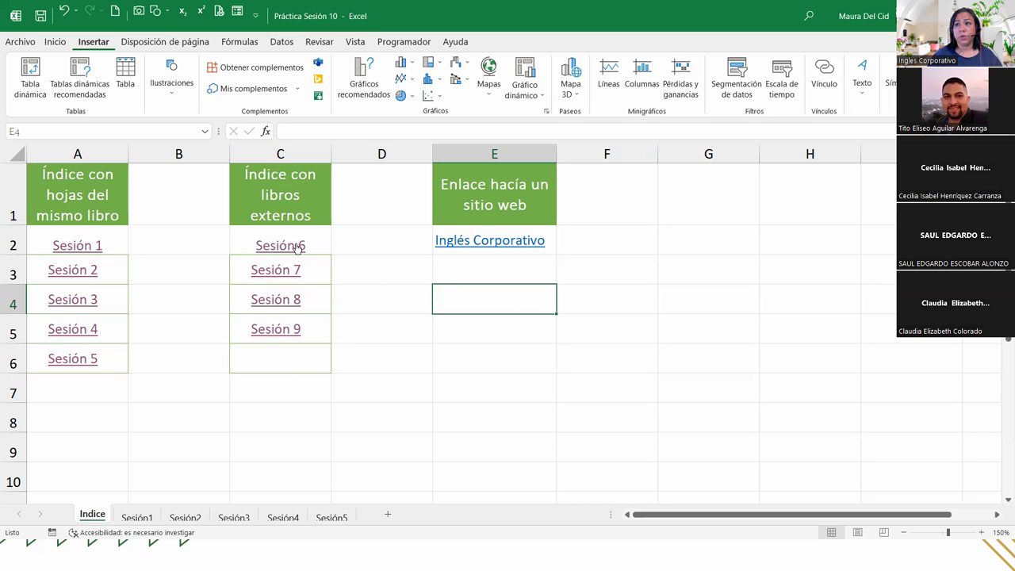
left_click(298, 247)
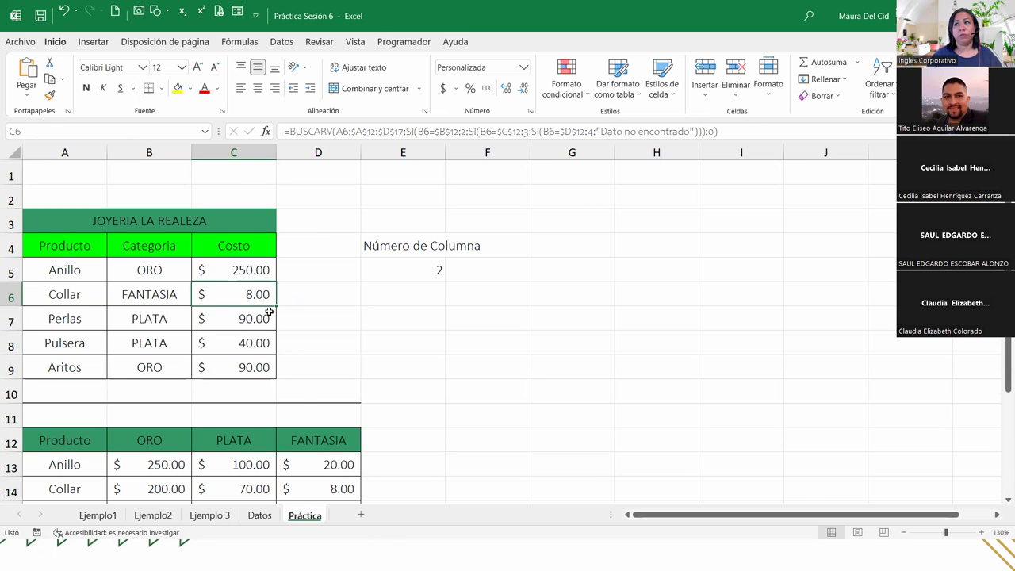
left_click(99, 515)
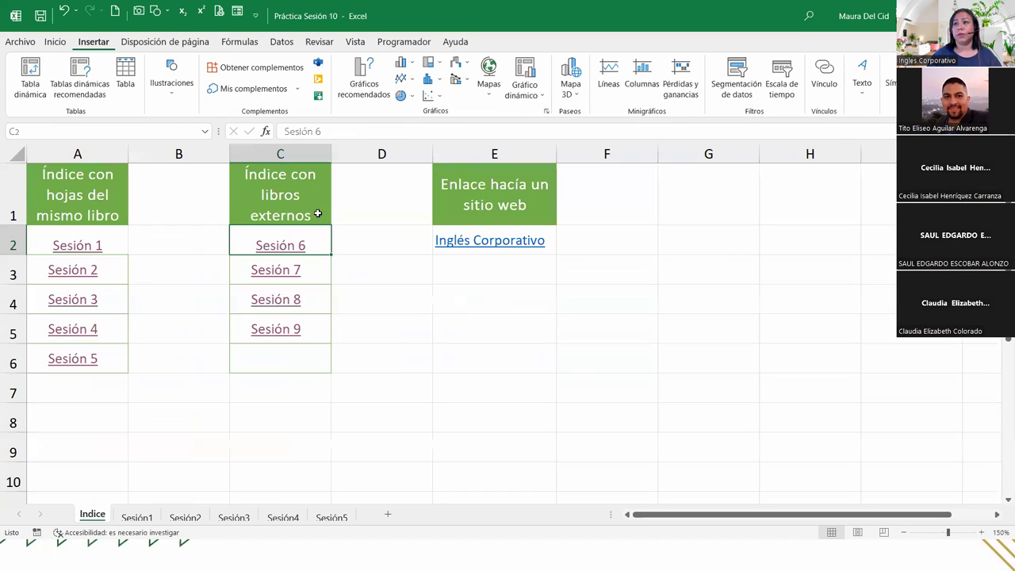
Edit the Sesión 6 hyperlink so its bookmark is Ejemplo1 sheet, cell B11, in Práctica Sesión 6.xlsx
right_click(318, 237)
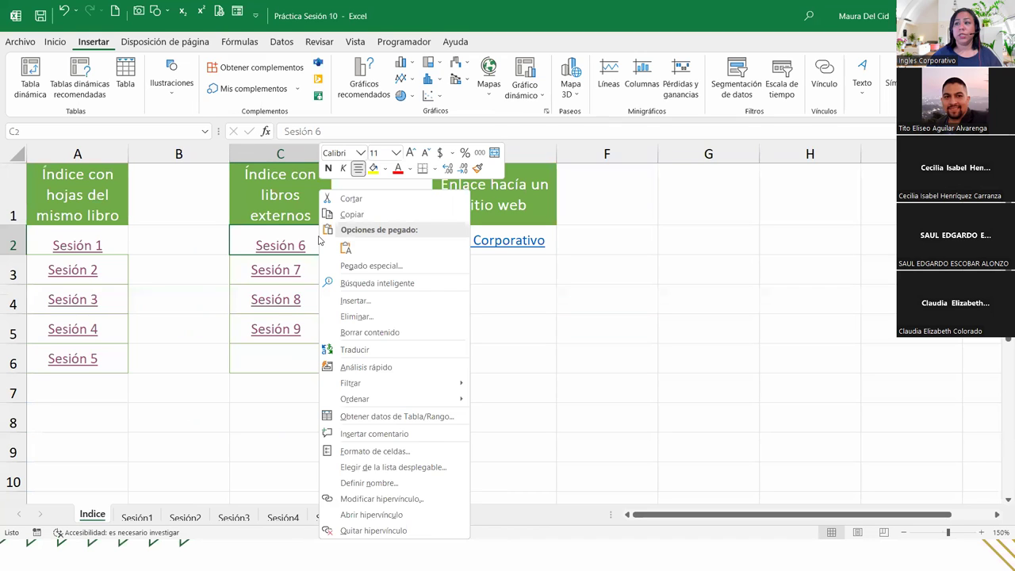
left_click(412, 498)
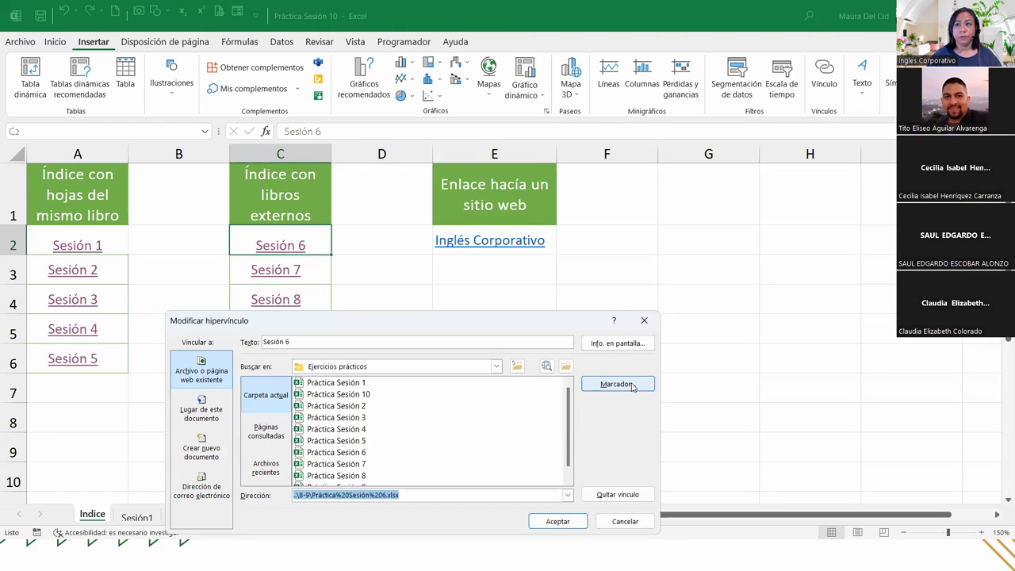
left_click(633, 386)
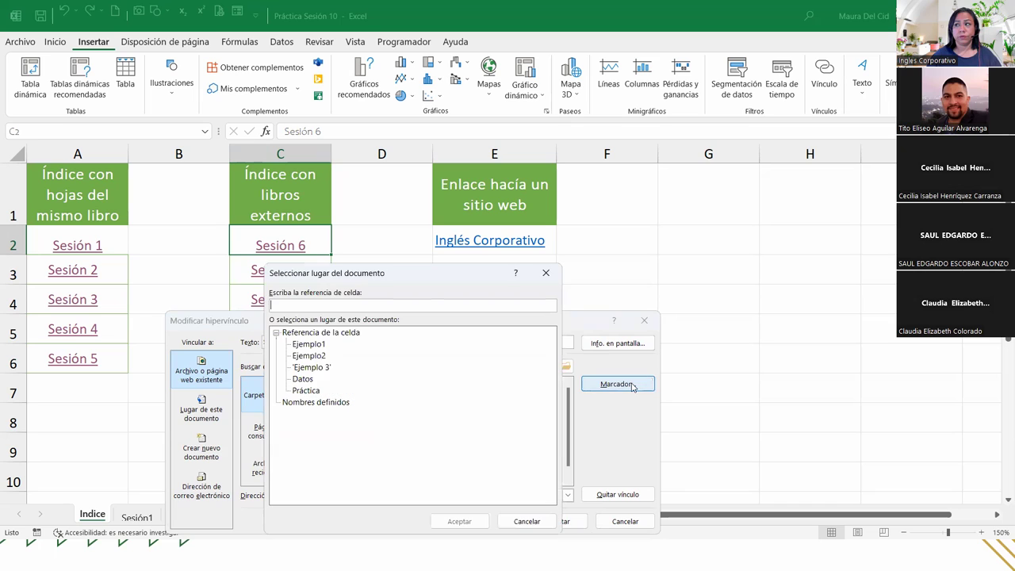
left_click(320, 345)
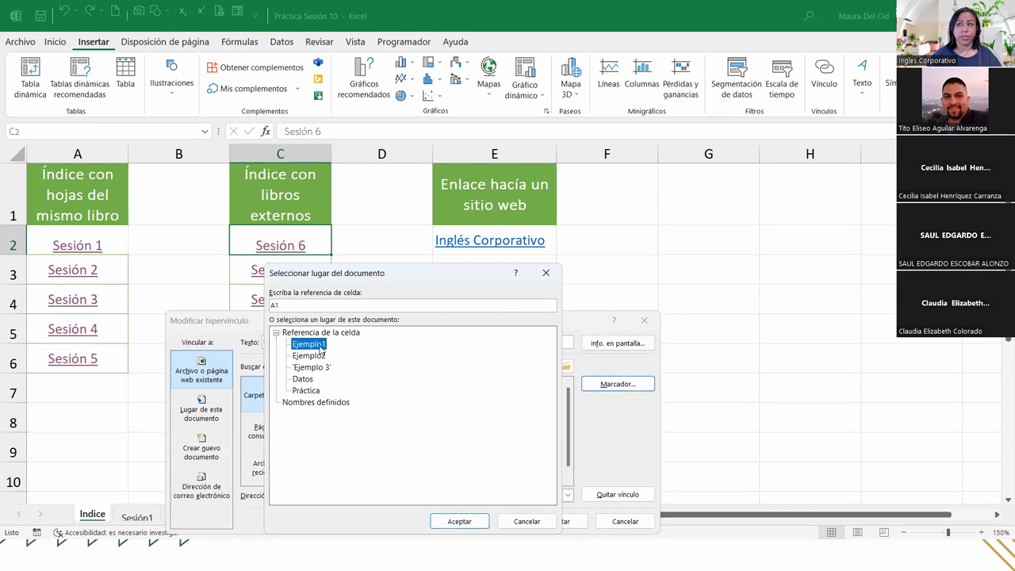
left_click_drag(280, 304, 259, 303)
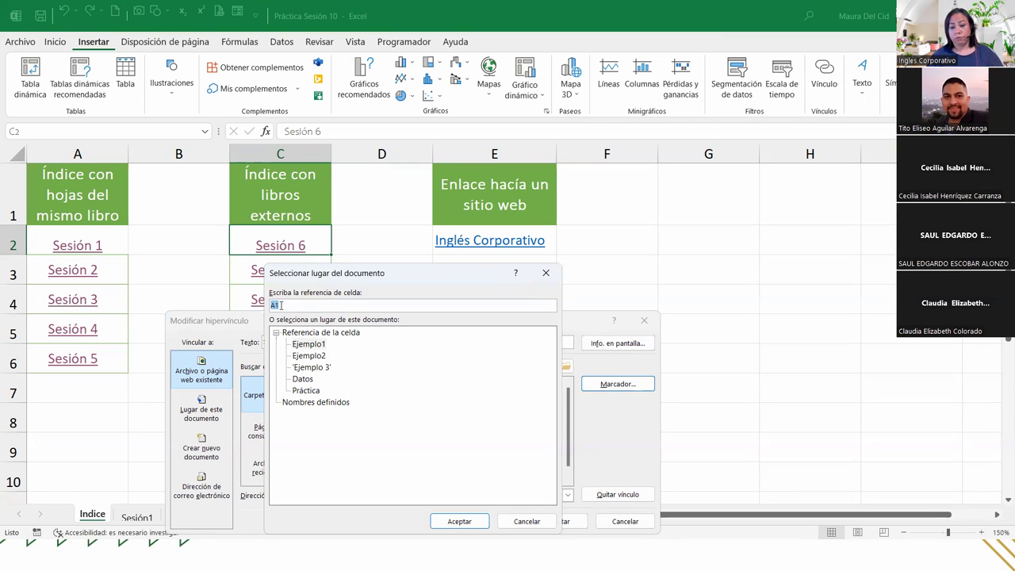
type("b11")
key("BackSpace")
key("BackSpace")
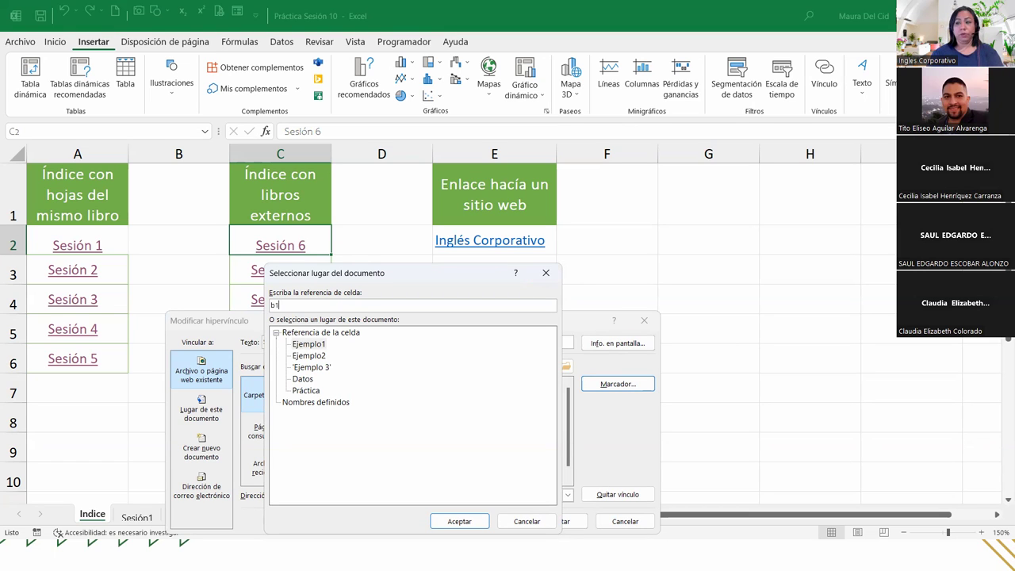
type("11")
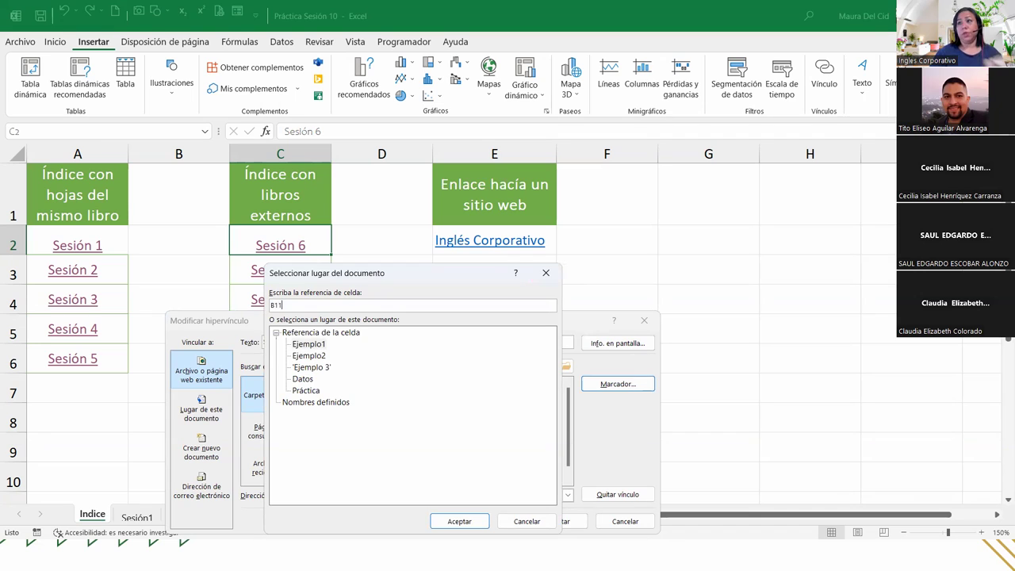
left_click(309, 345)
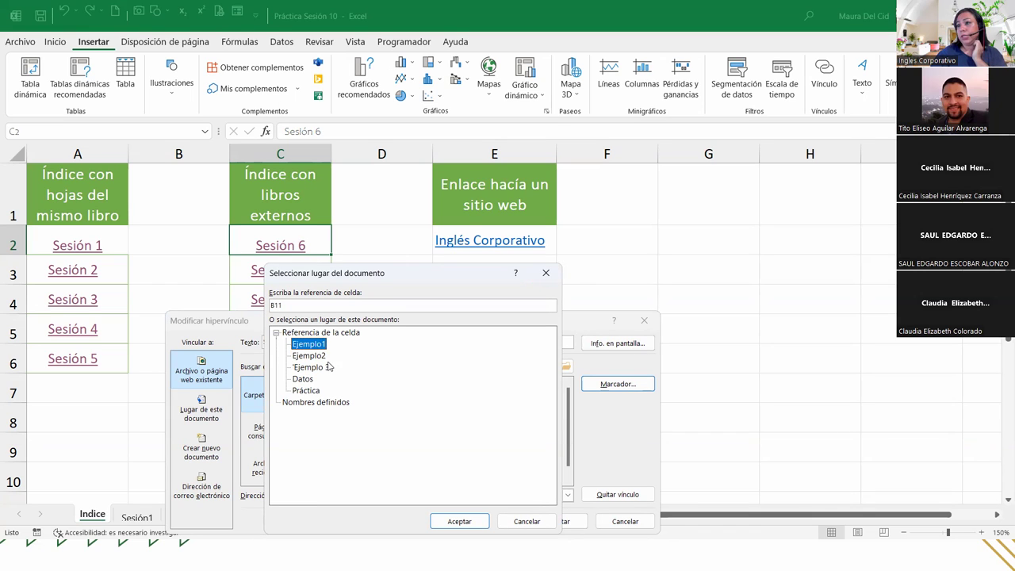
left_click(482, 522)
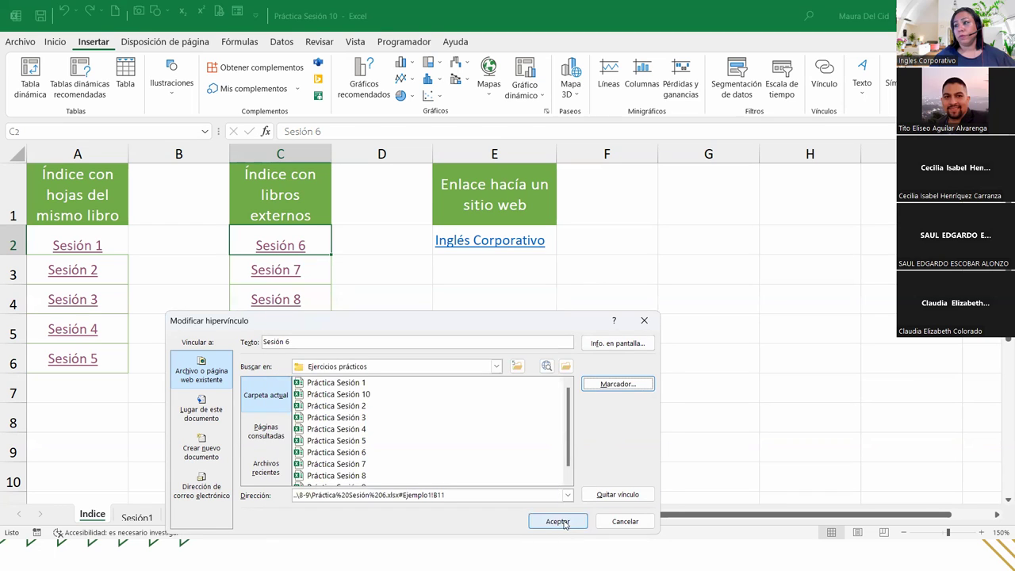
left_click(562, 521)
left_click(496, 240)
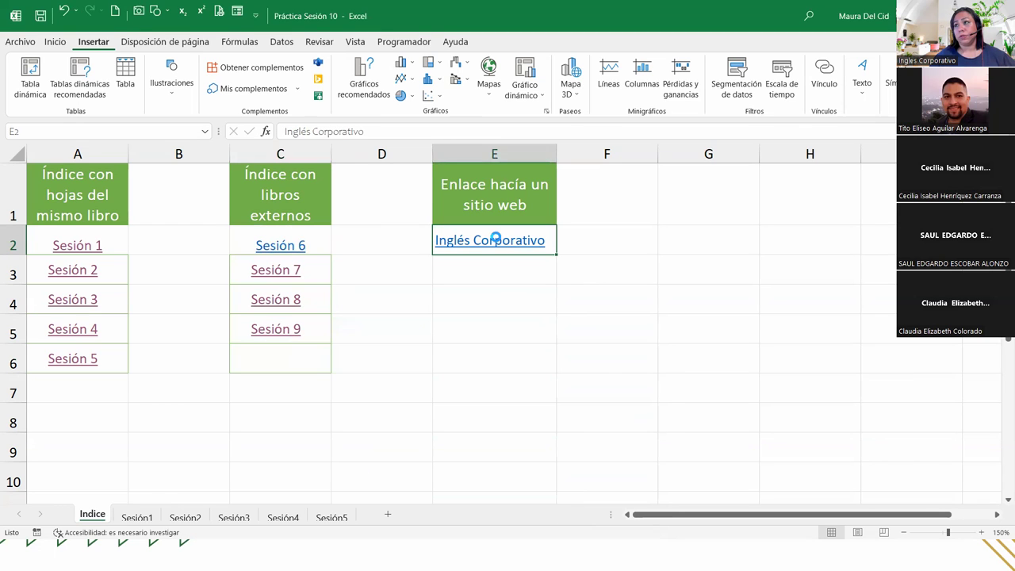
left_click(285, 246)
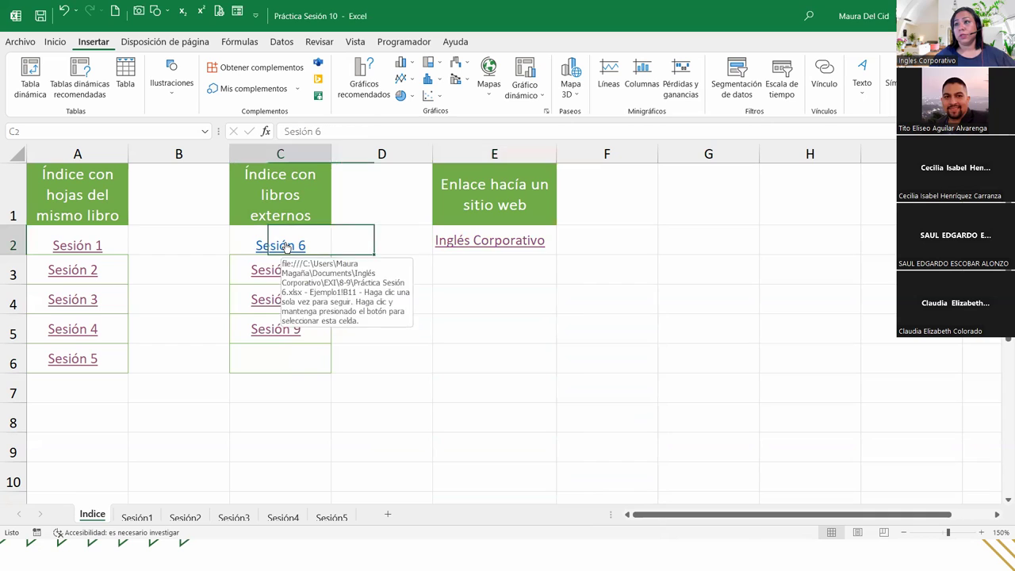
left_click(286, 246)
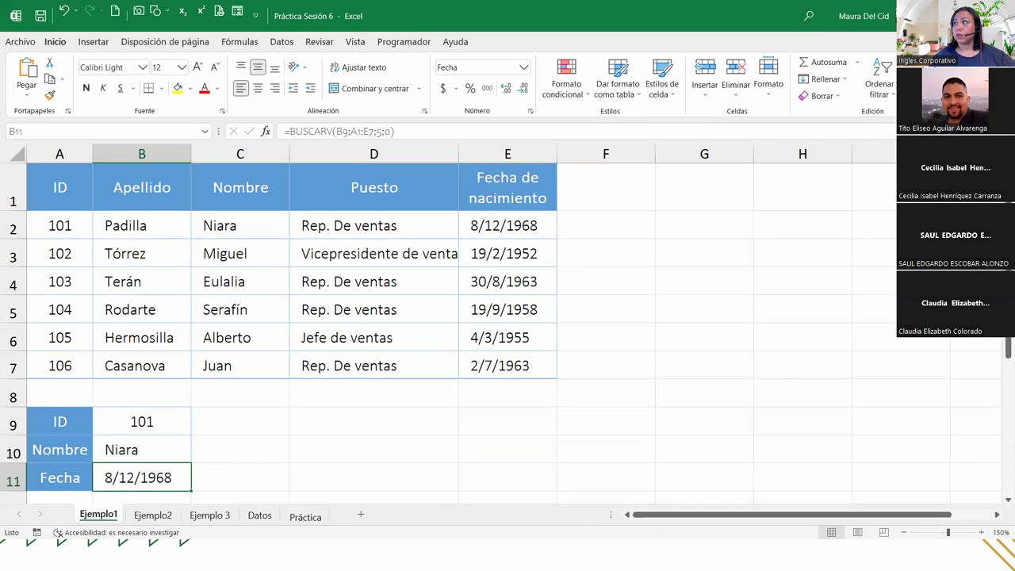
key("alt+Tab")
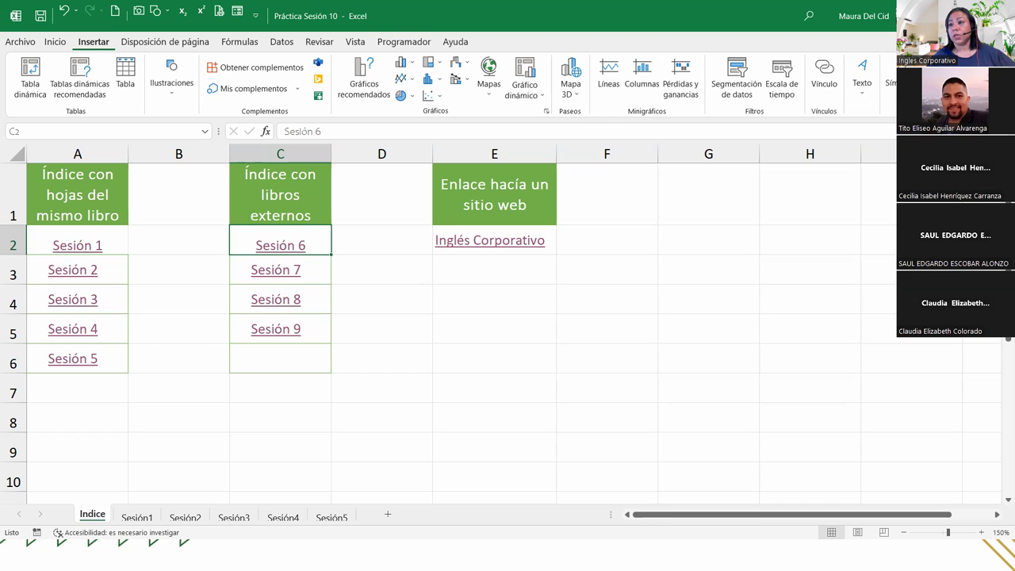
Add a new sheet and rename it 'Índice con formas'
left_click(388, 515)
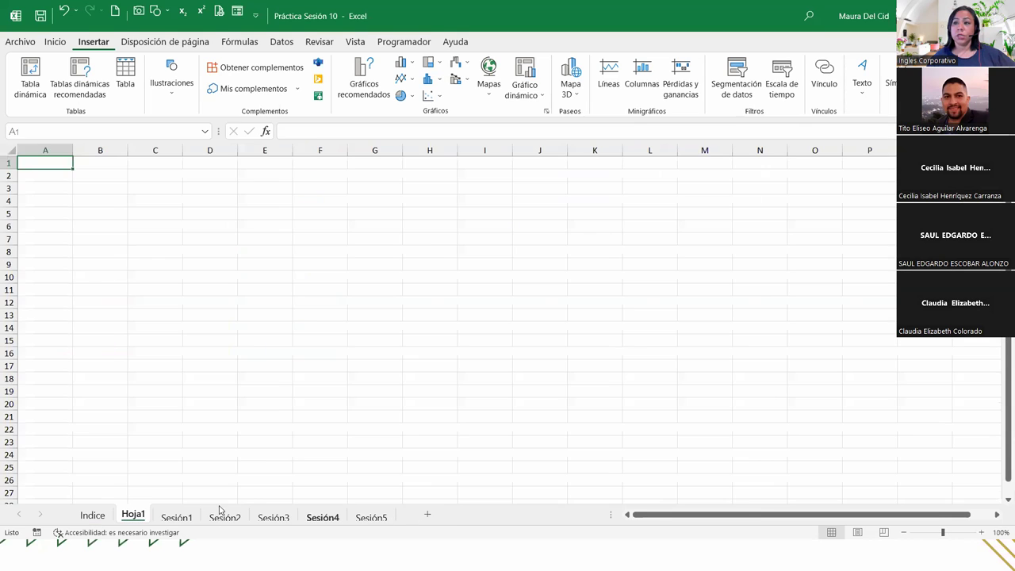
double_click(137, 516)
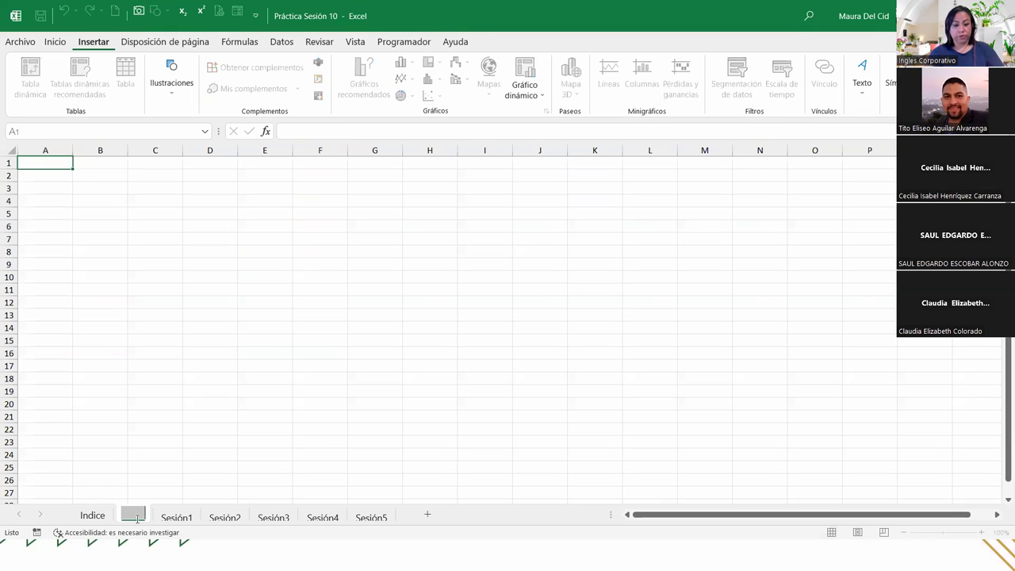
left_click(137, 517)
key("BackSpace")
type("_")
type("___")
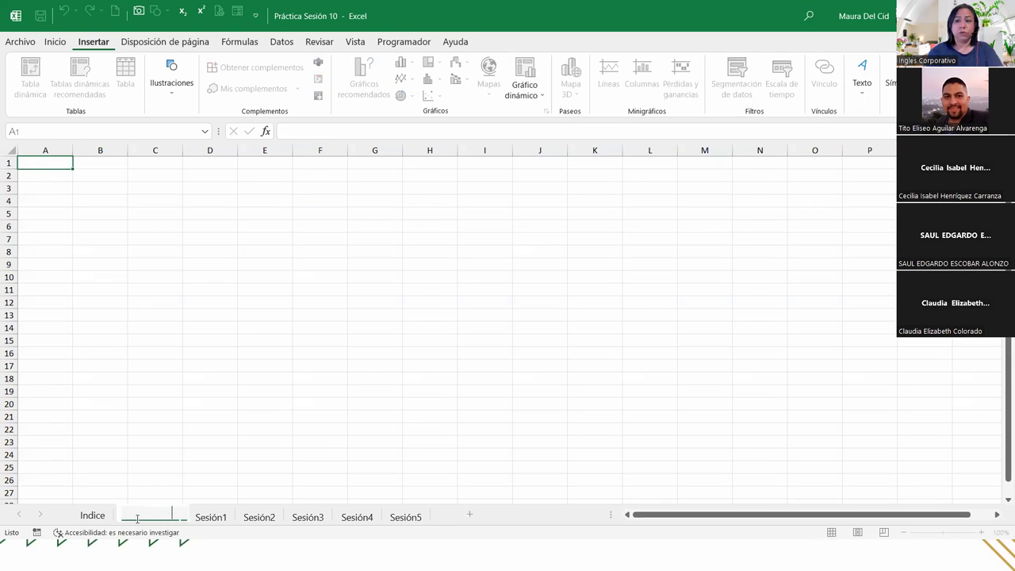
type(" con formas")
key("Return")
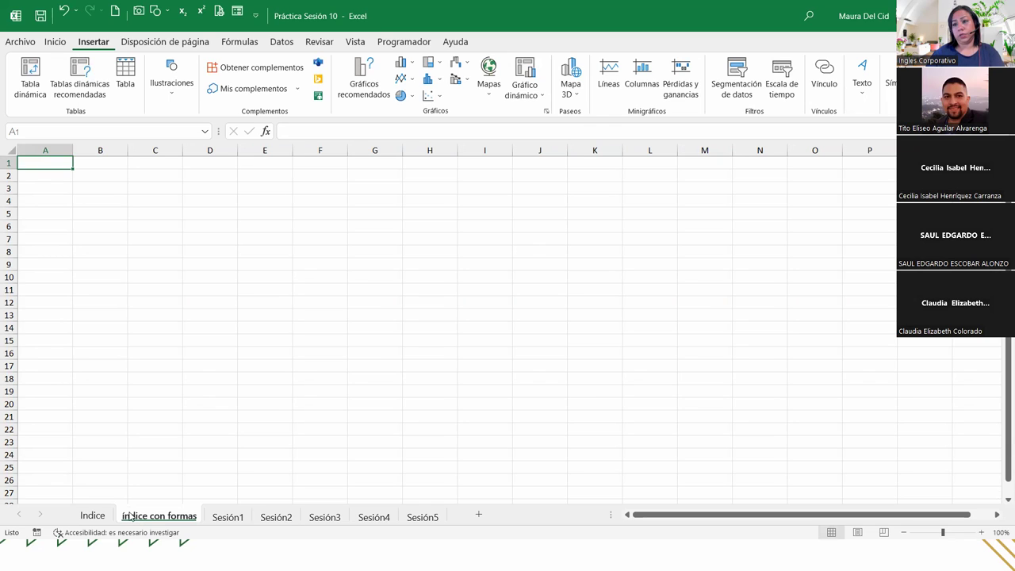
double_click(129, 516)
key("BackSpace")
key("ctrl+z")
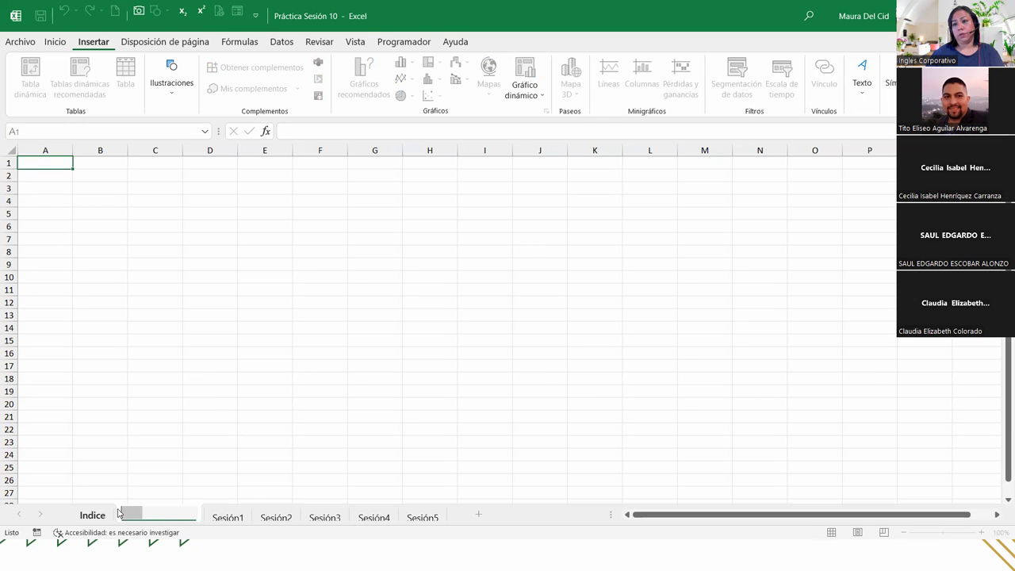
key("BackSpace")
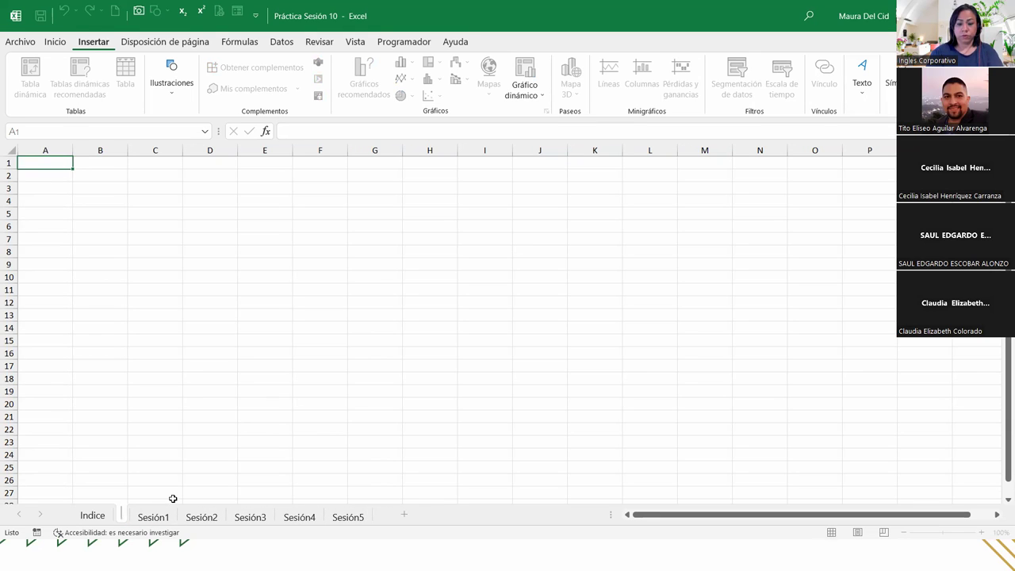
type("__________")
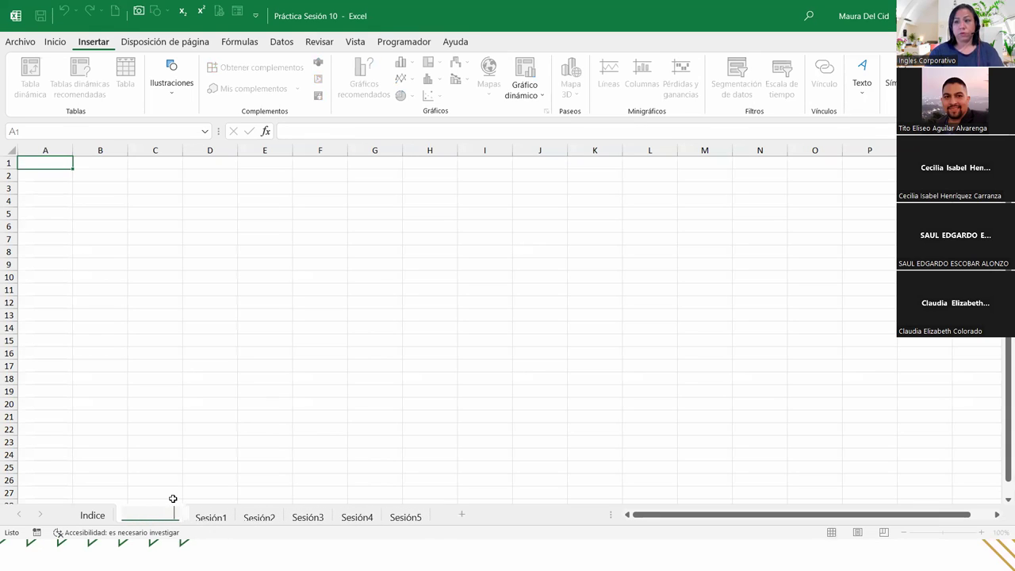
key("Escape")
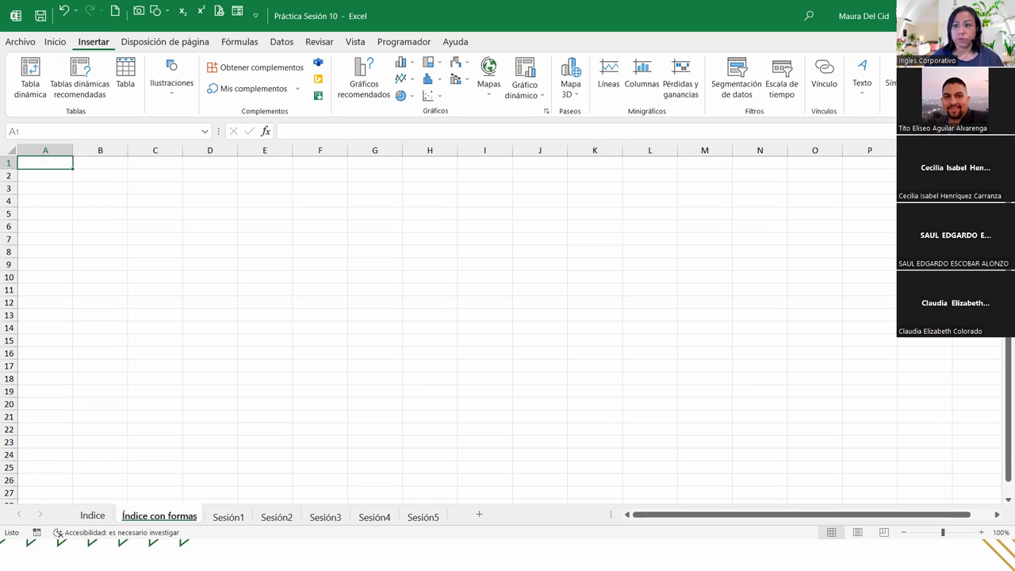
Drag the Índice con formas tab ahead of Indice
key("alt+Tab")
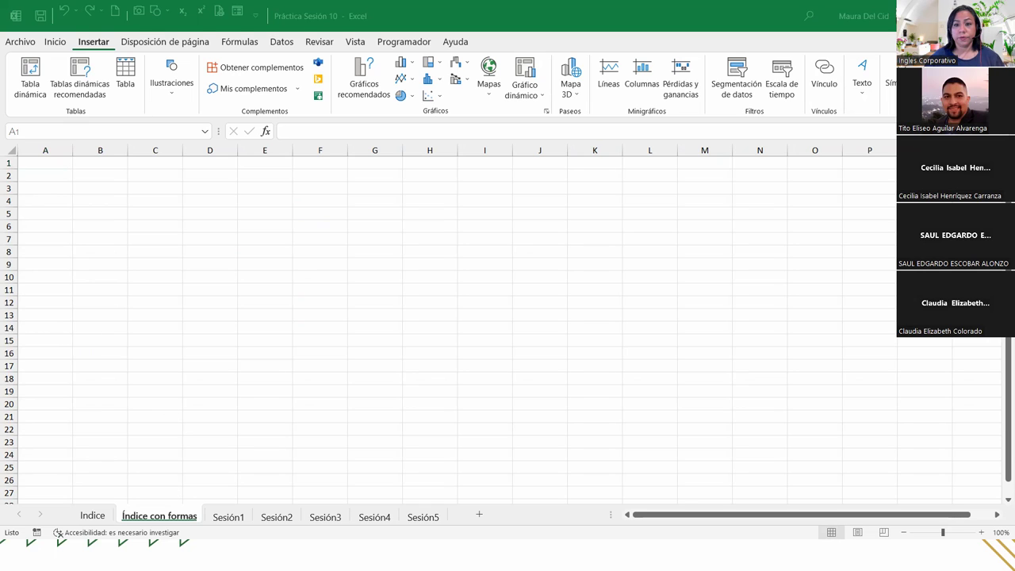
left_click(161, 520)
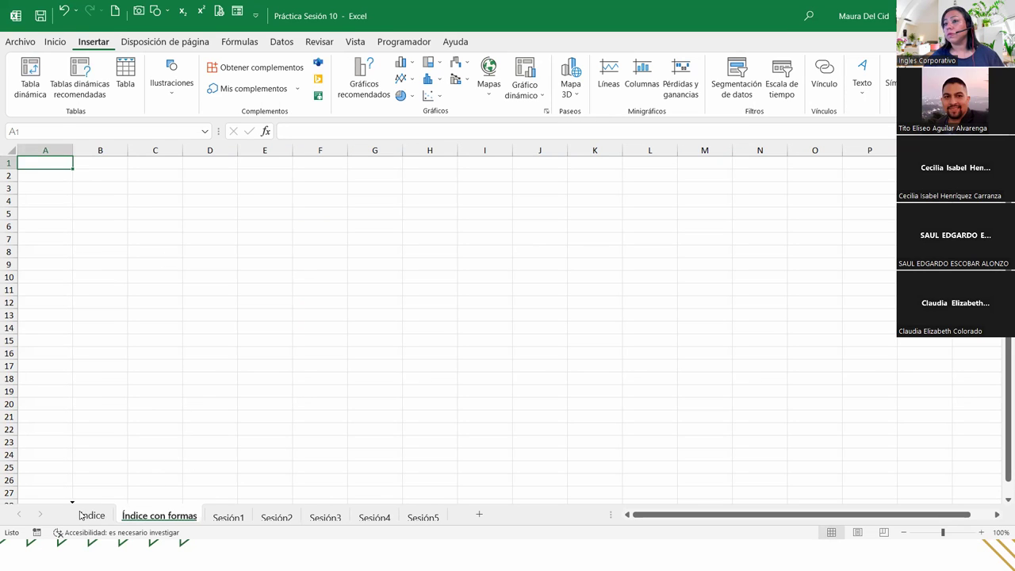
left_click_drag(80, 515, 79, 515)
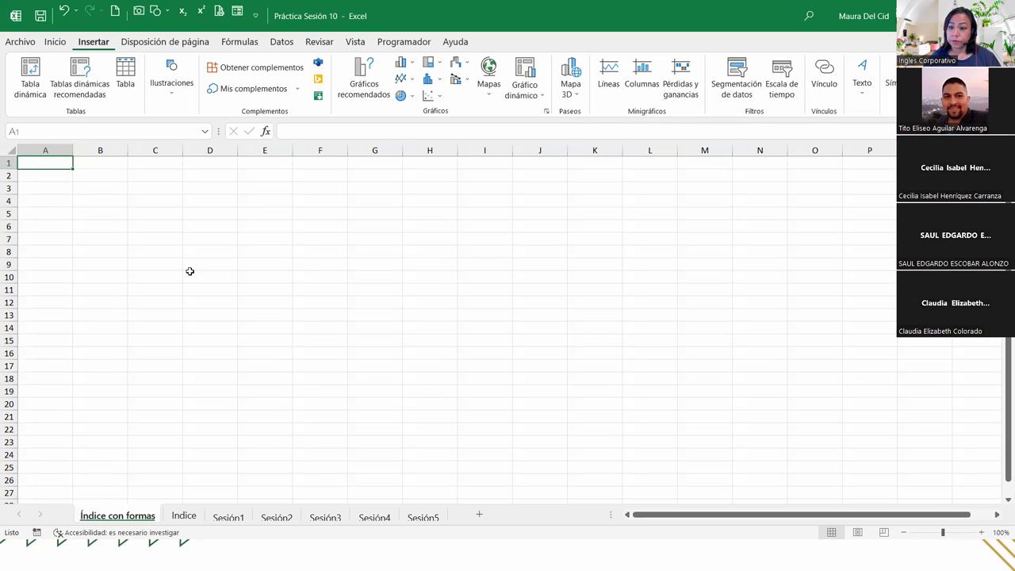
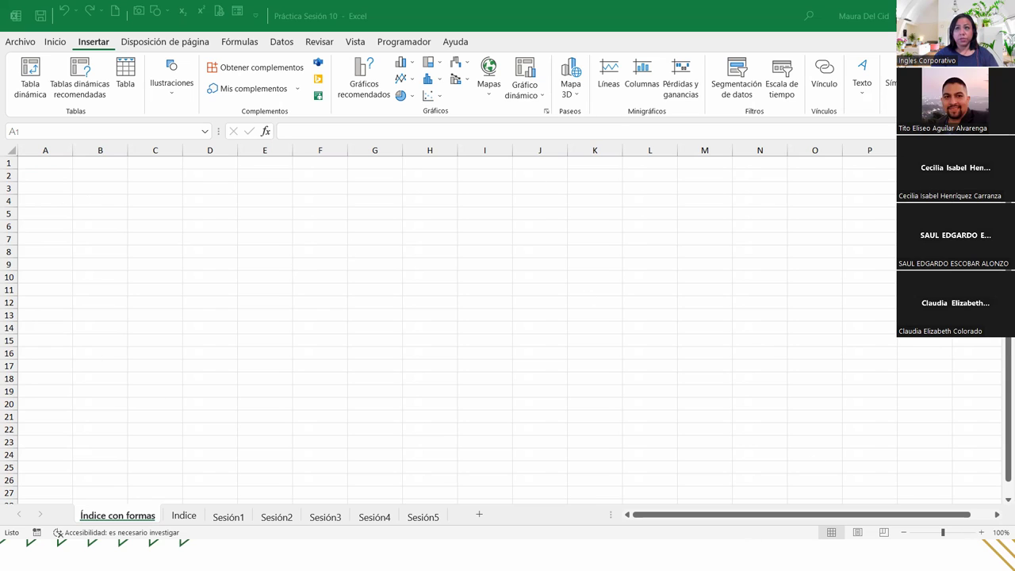
Select the whole sheet and set every column to the same width of 2 via Ancho de columna
left_click(13, 149)
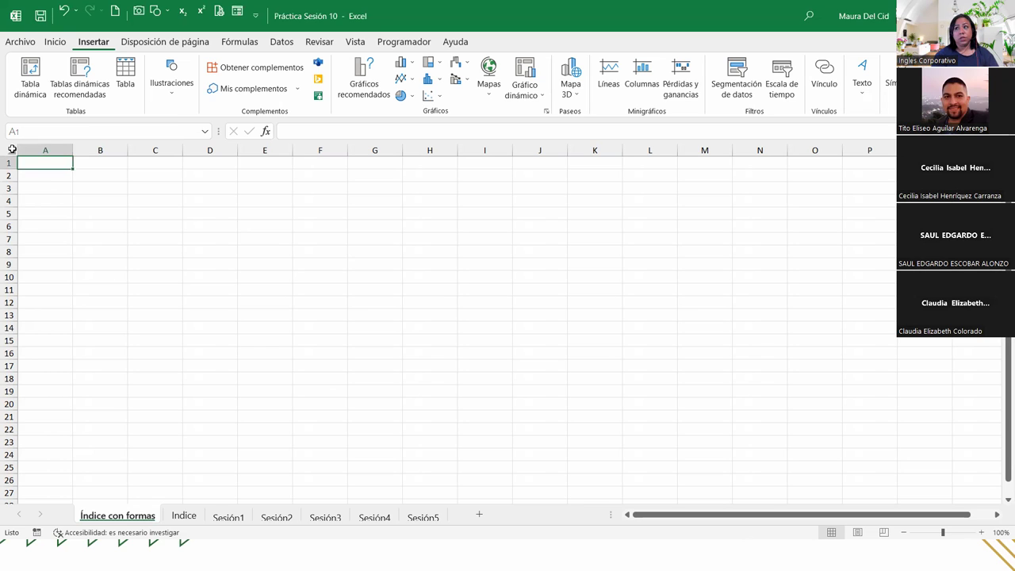
left_click(12, 149)
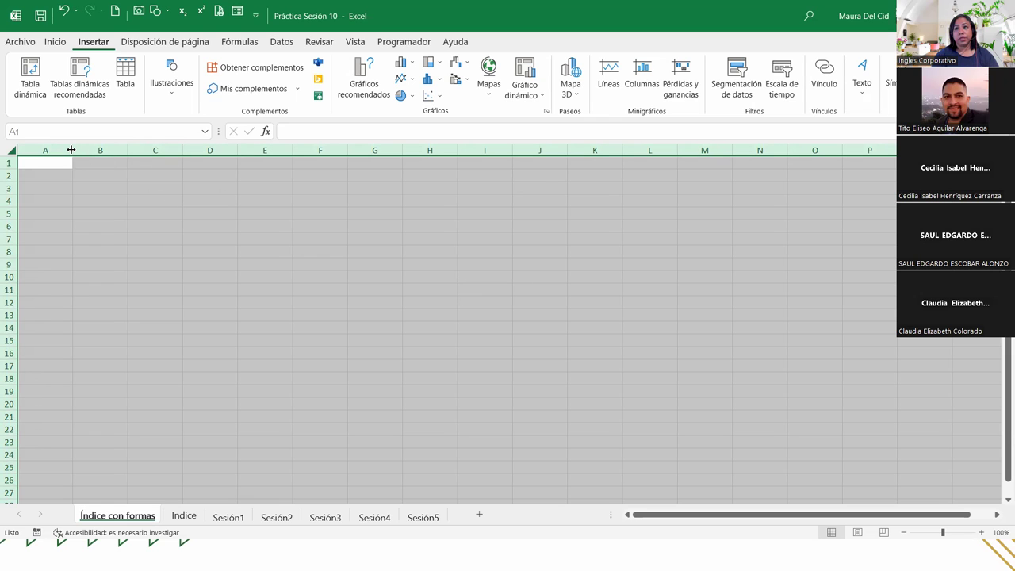
left_click_drag(72, 149, 183, 162)
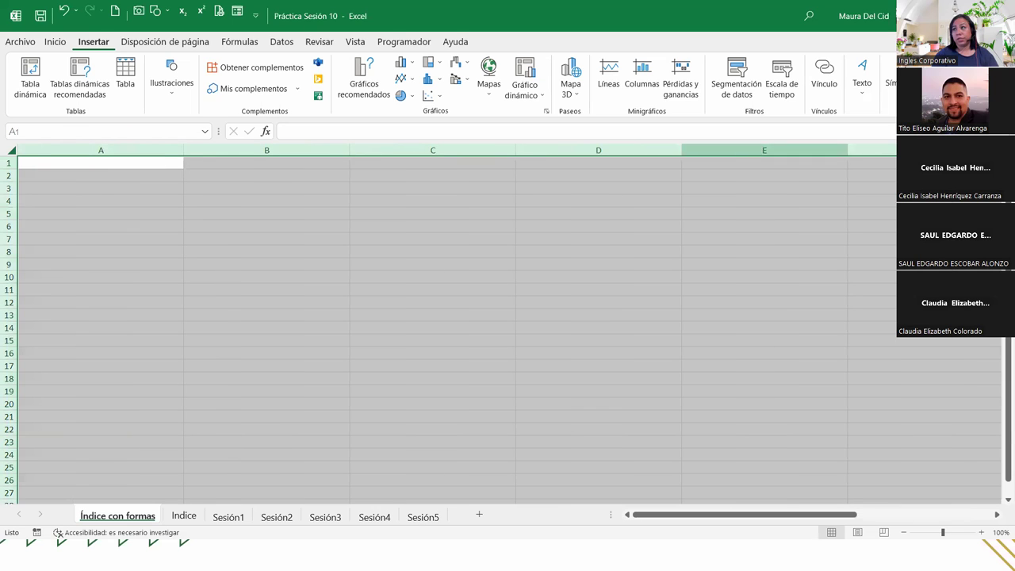
left_click_drag(183, 149, 157, 149)
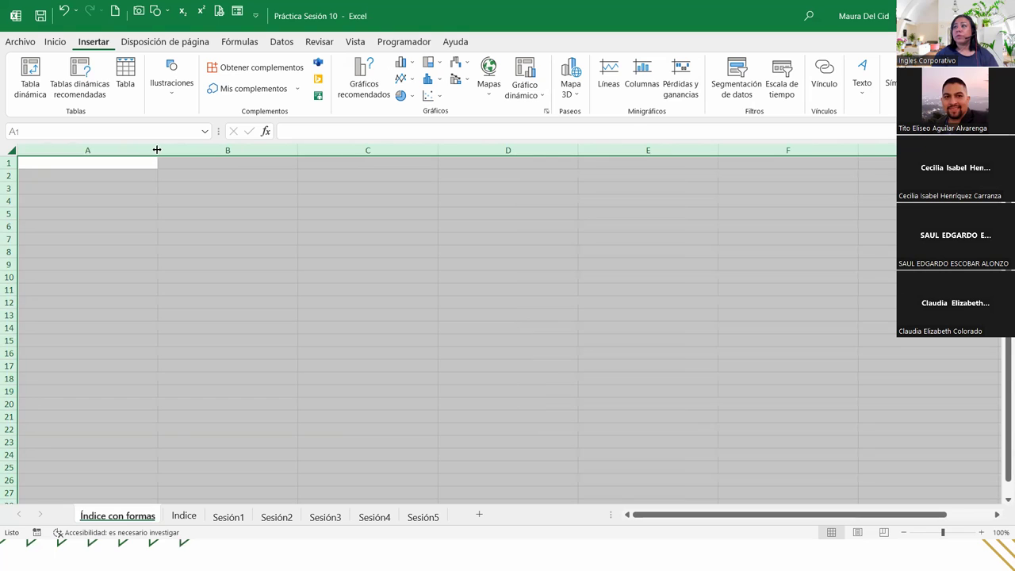
right_click(118, 149)
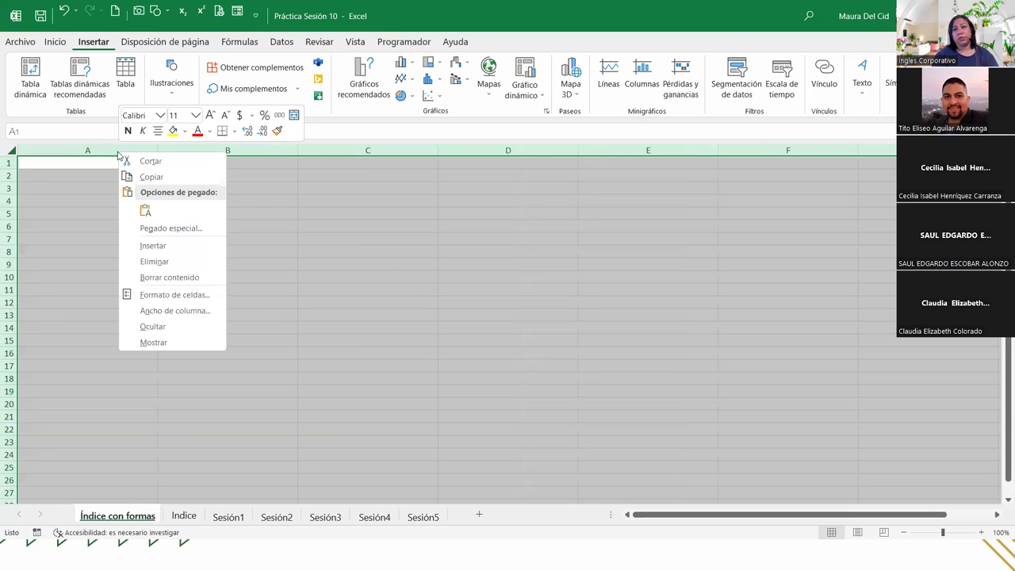
left_click(199, 315)
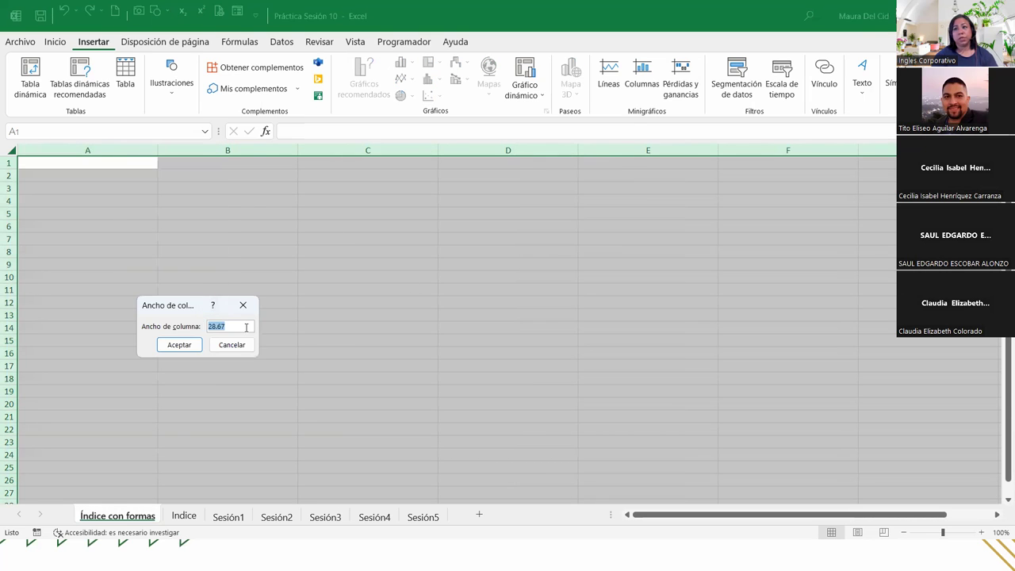
type("2")
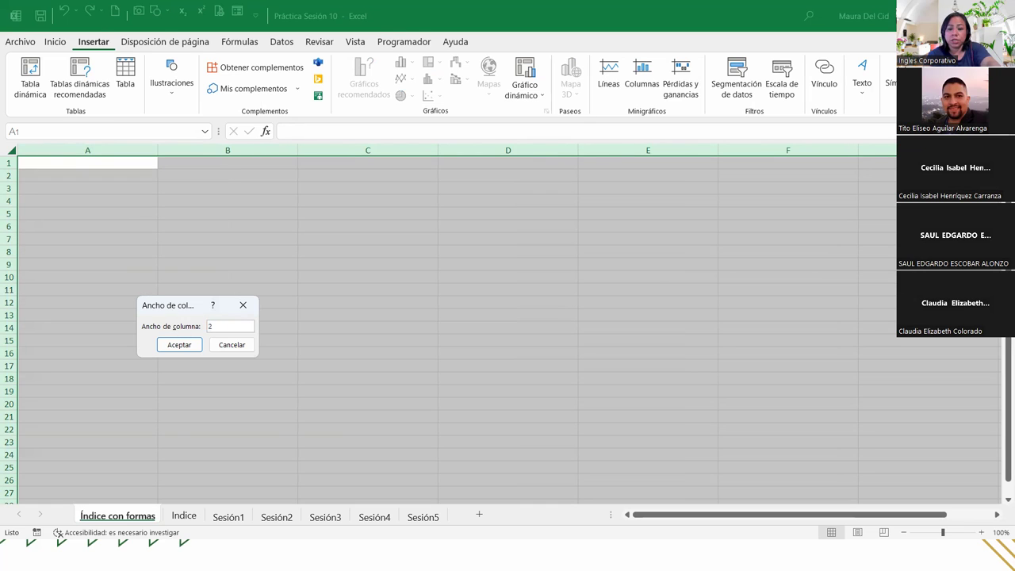
key("Return")
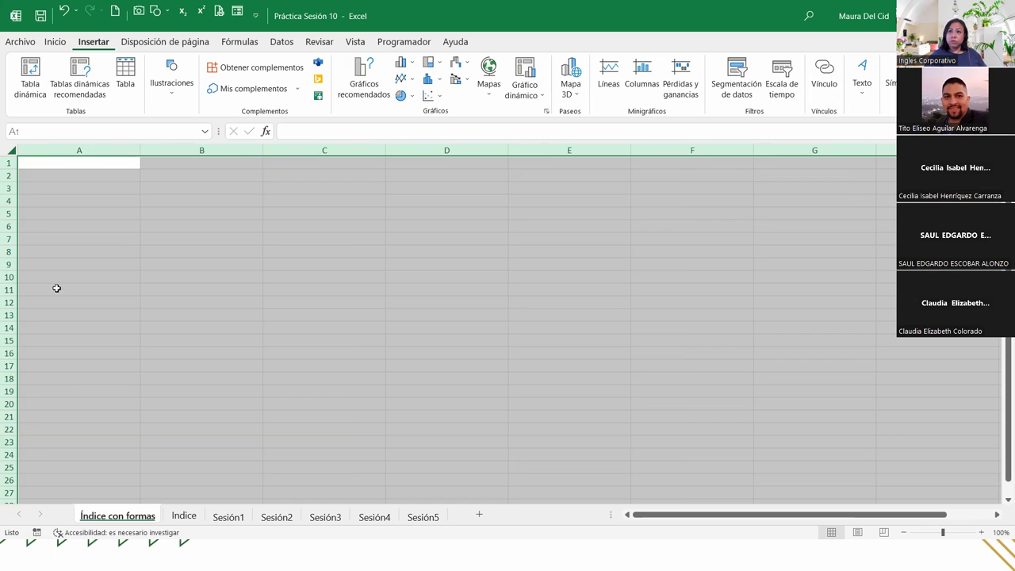
Set all row heights to 30, change them to 50, then deselect the sheet
right_click(11, 162)
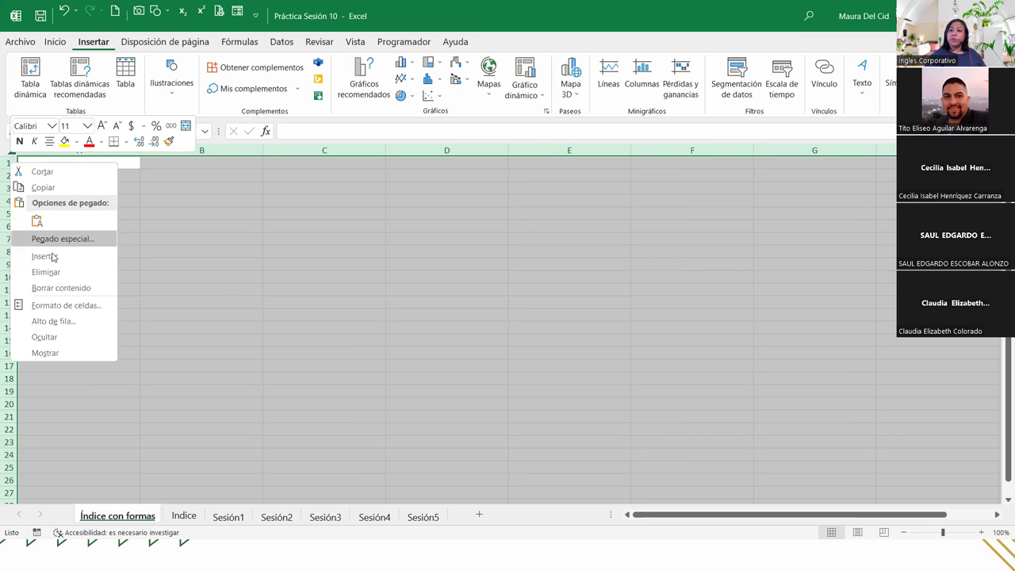
left_click(64, 321)
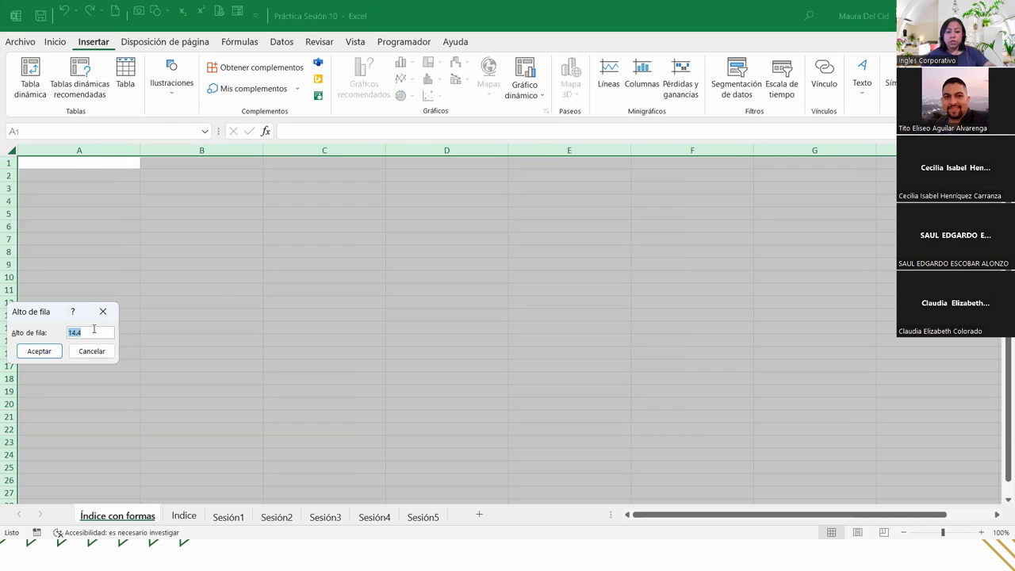
type("30")
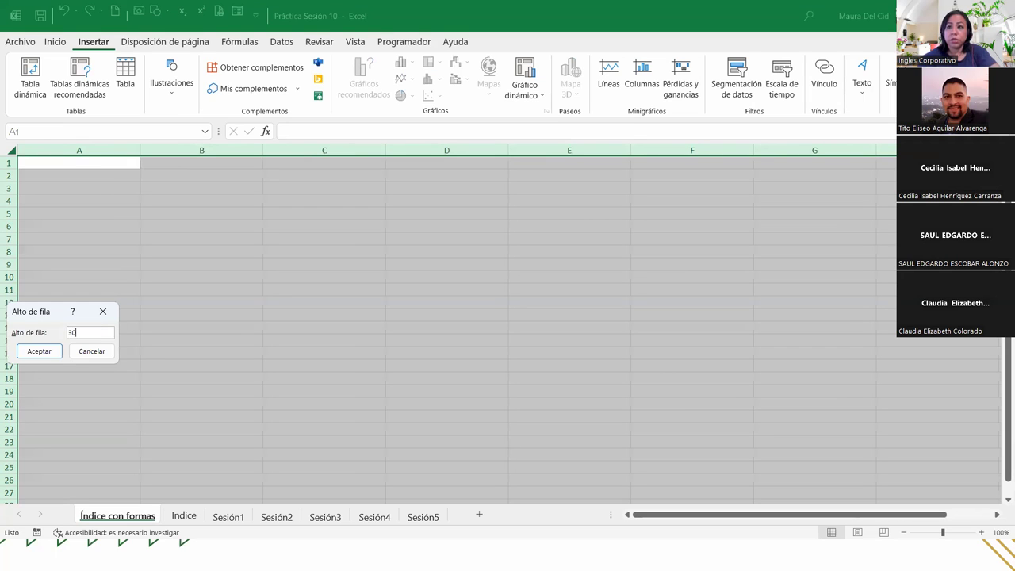
key("Return")
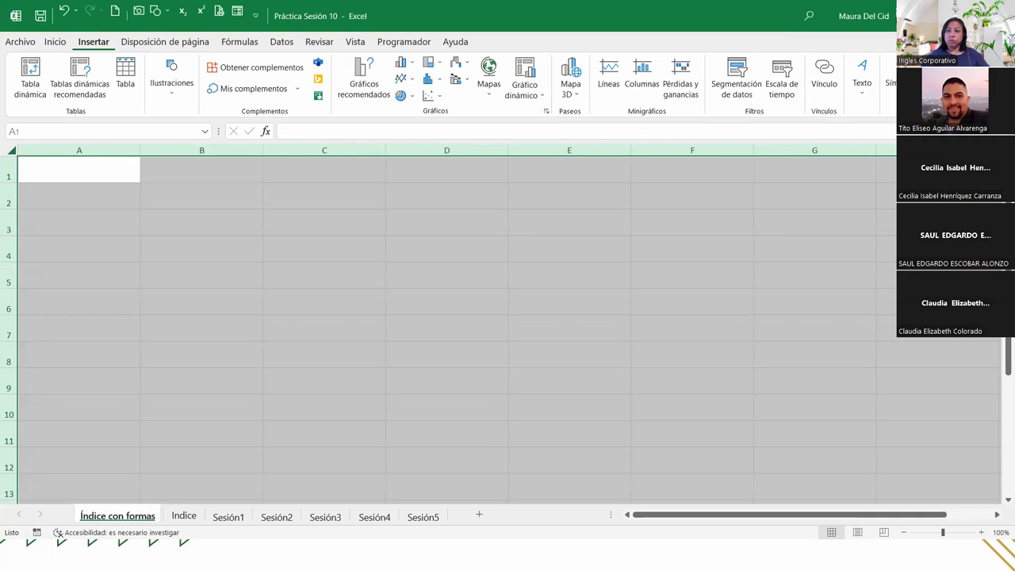
right_click(14, 260)
left_click(61, 420)
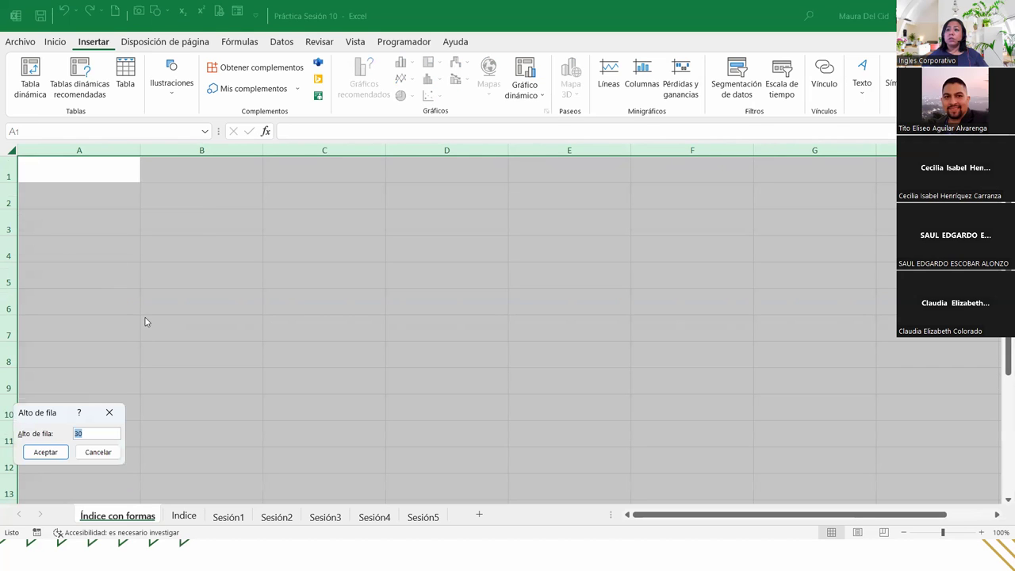
type("50")
key("Return")
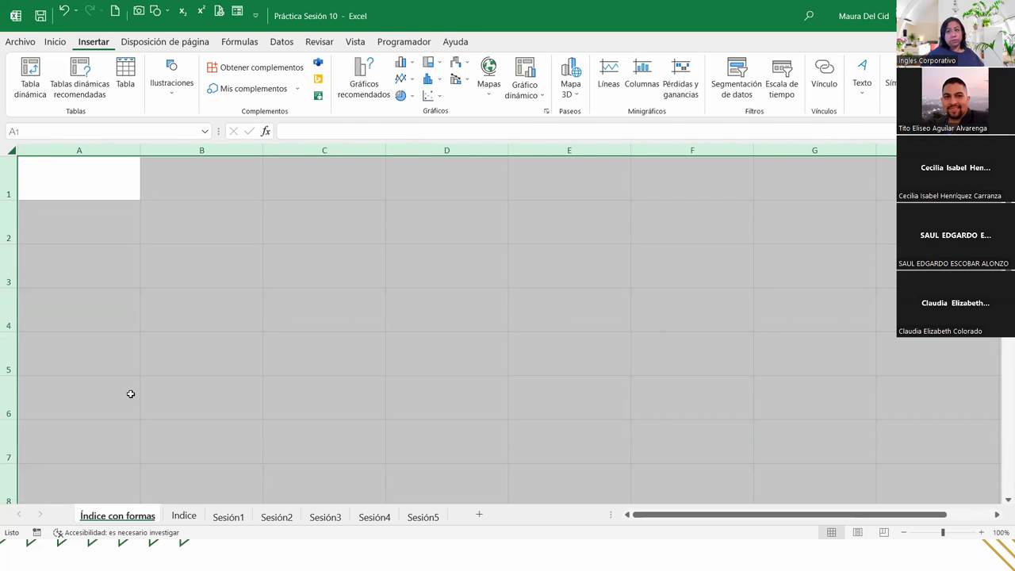
left_click(484, 290)
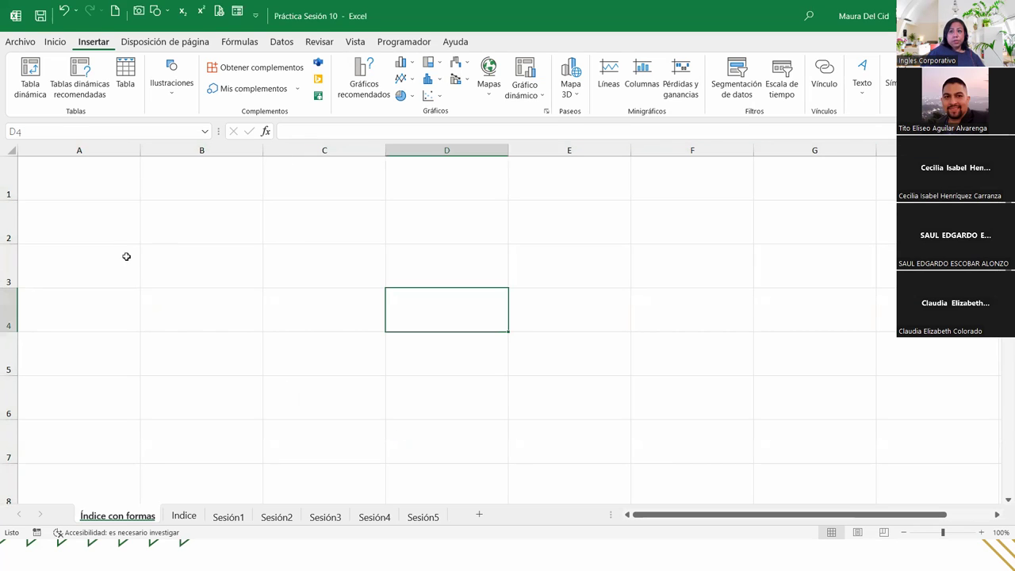
left_click(179, 239)
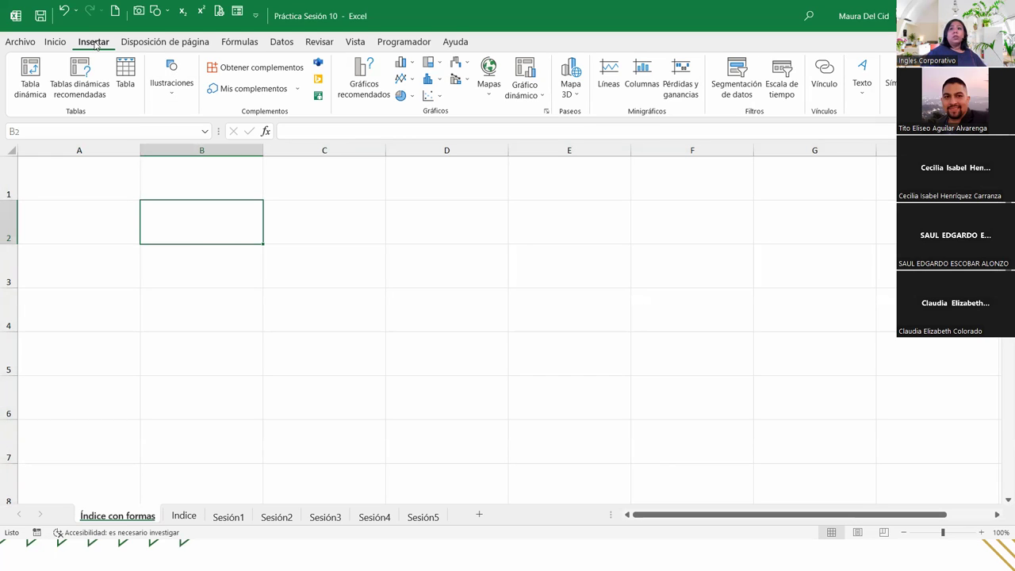
right_click(244, 149)
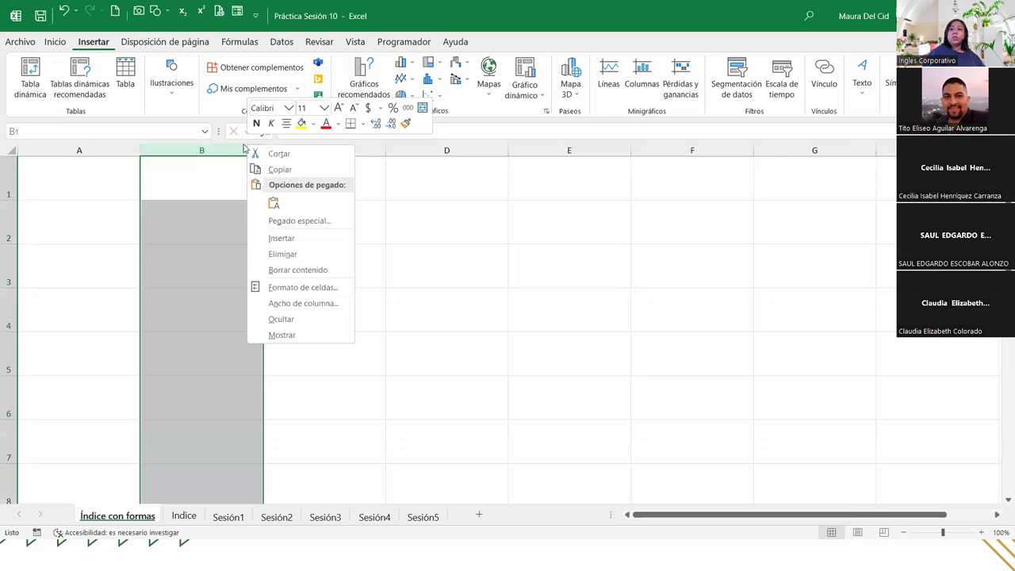
left_click(304, 303)
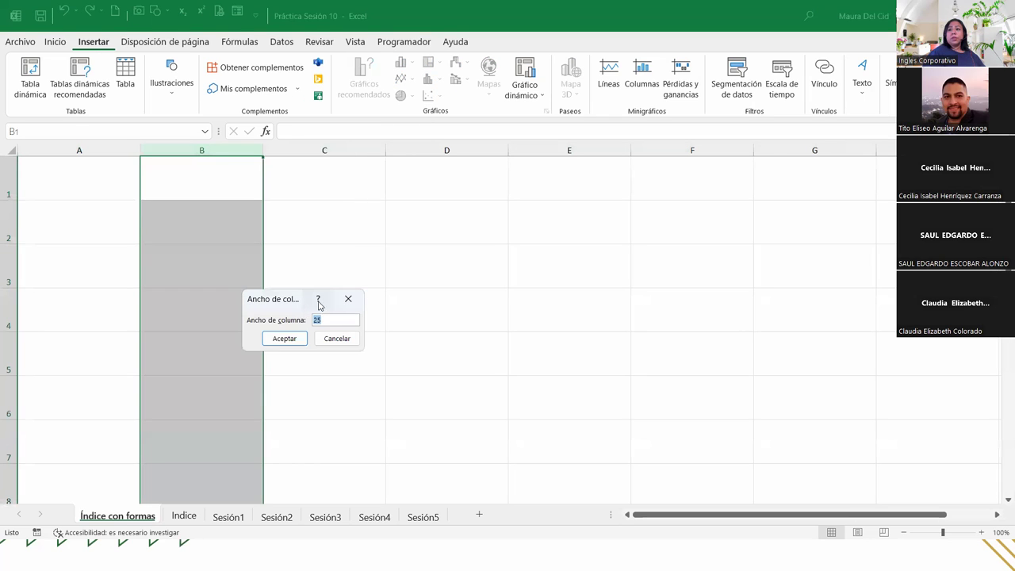
left_click(348, 299)
left_click(226, 182)
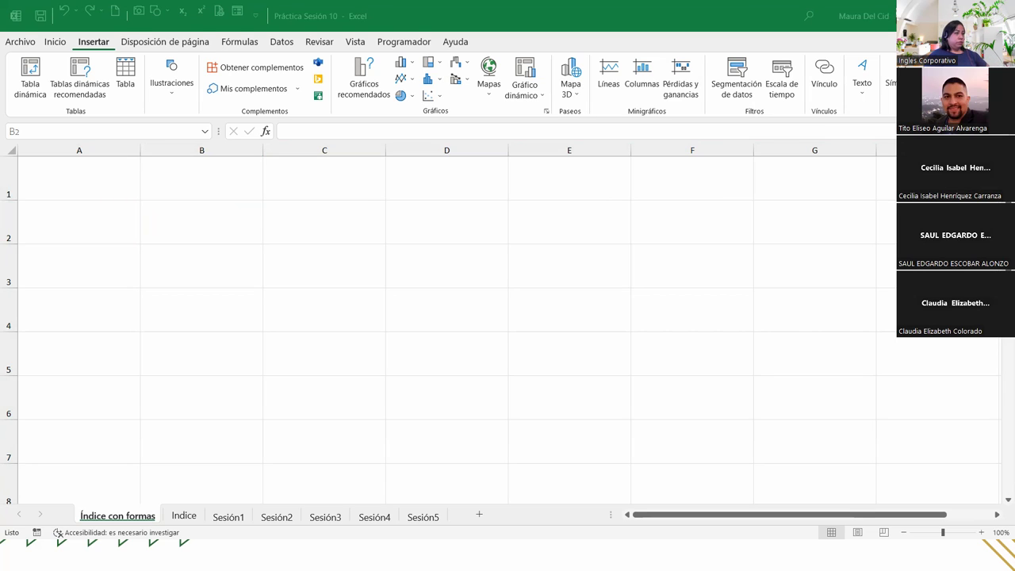
left_click(163, 241)
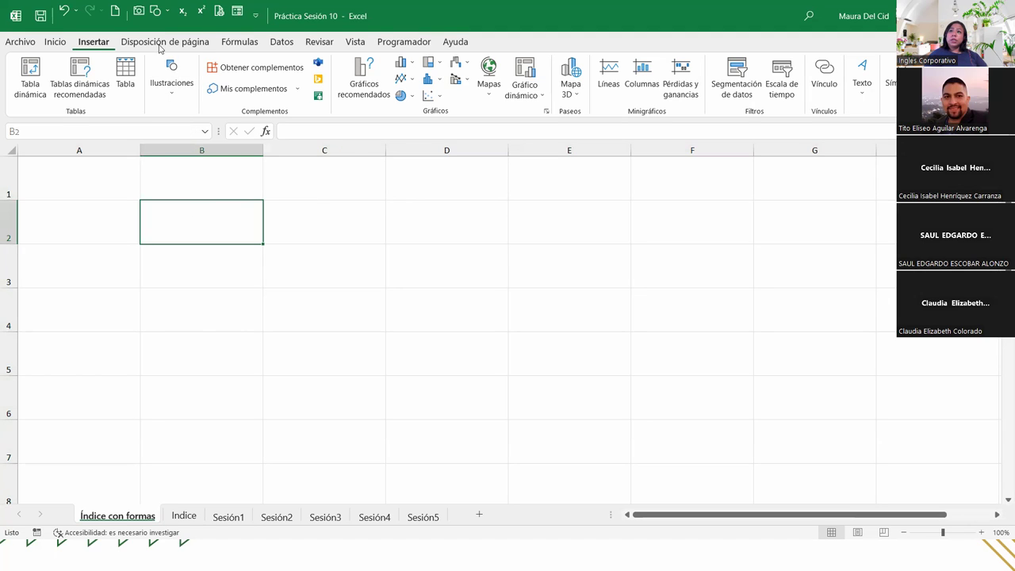
Insert a Rectángulo: esquinas redondeadas shape over cell B2
left_click(172, 90)
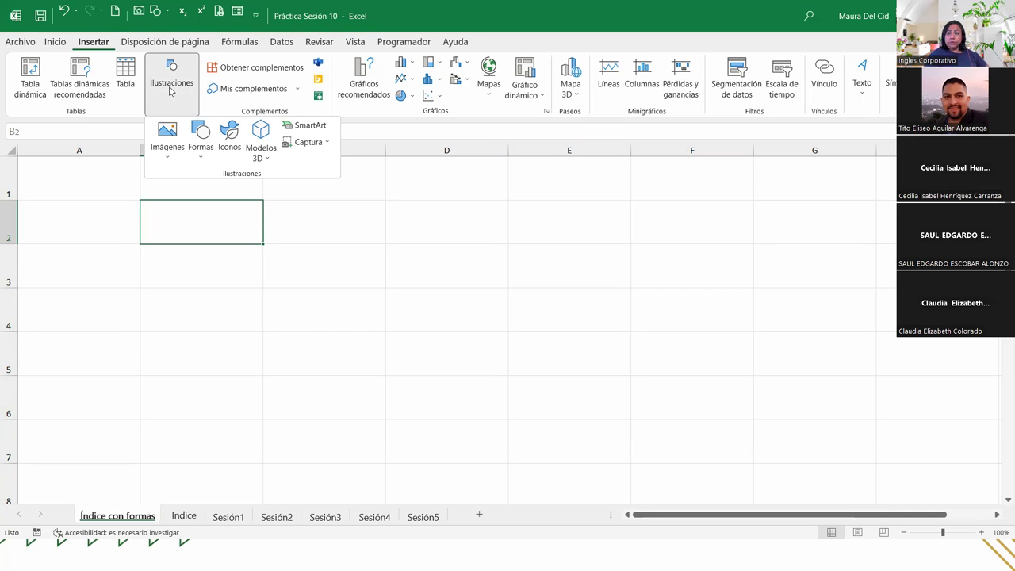
left_click(201, 136)
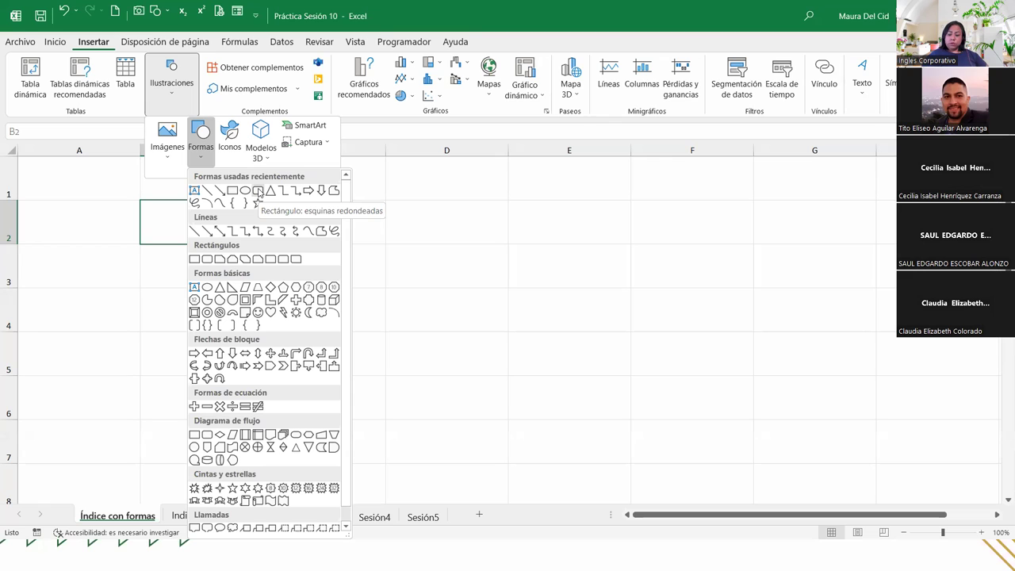
left_click(258, 192)
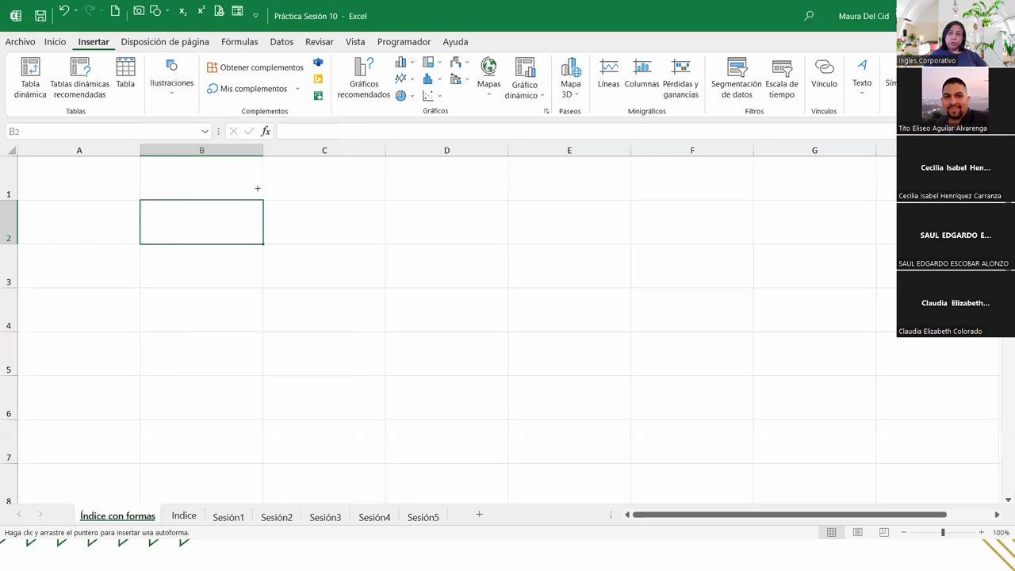
left_click(145, 205)
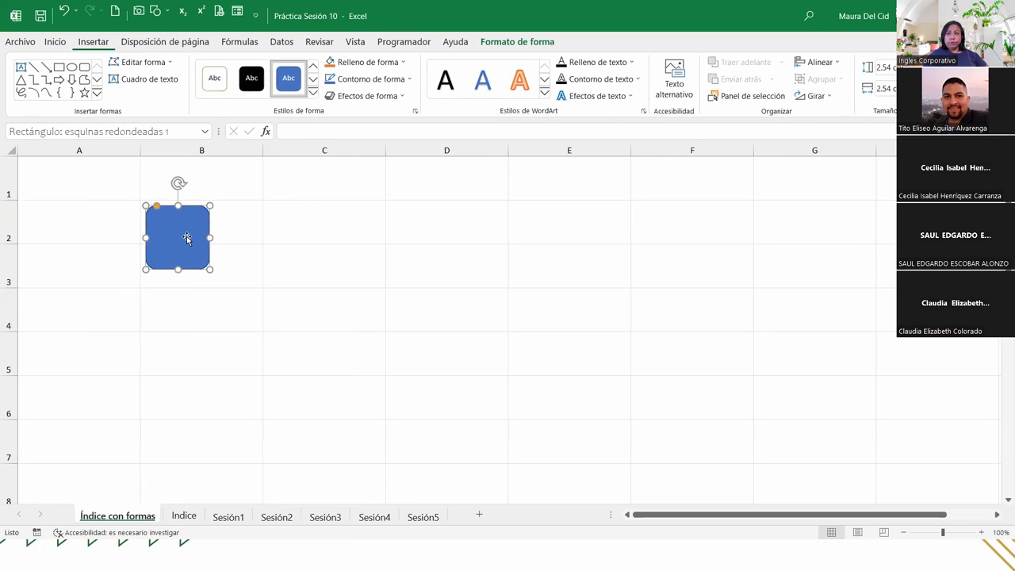
left_click_drag(172, 233, 261, 235)
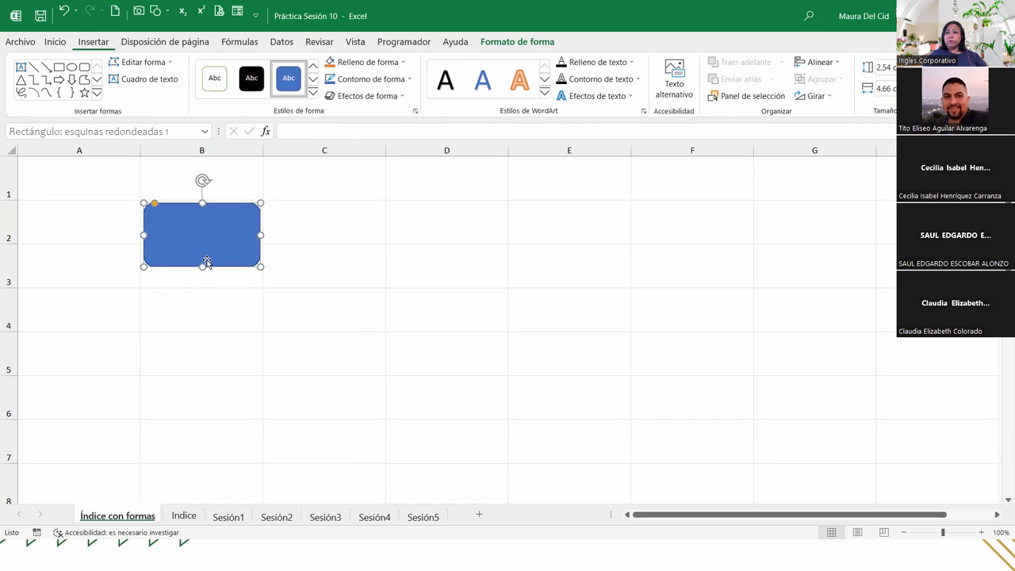
Resize the rectangle to fit within row 2 and round its corners fully into a pill
left_click_drag(203, 264, 203, 241)
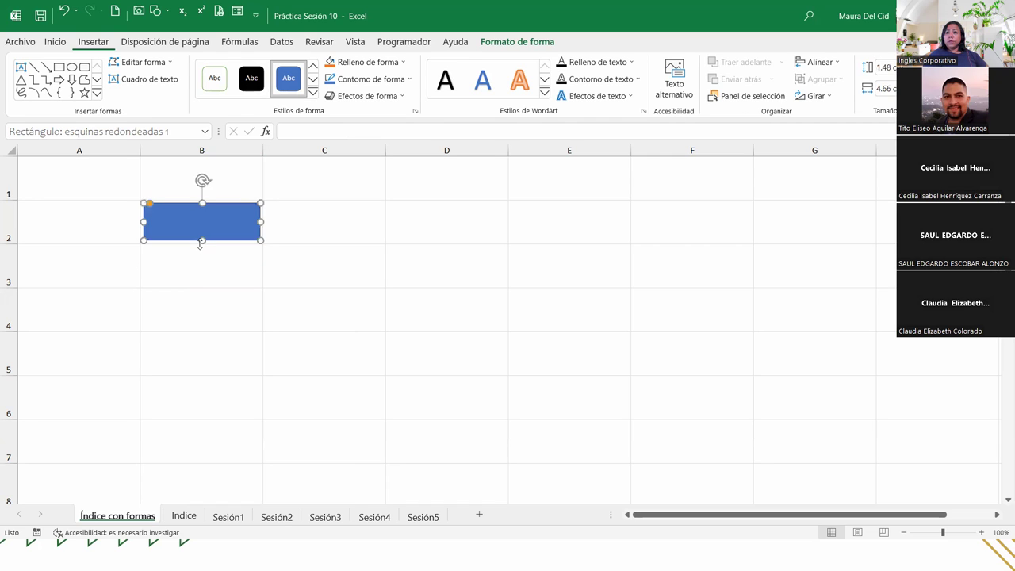
left_click_drag(202, 240, 202, 240)
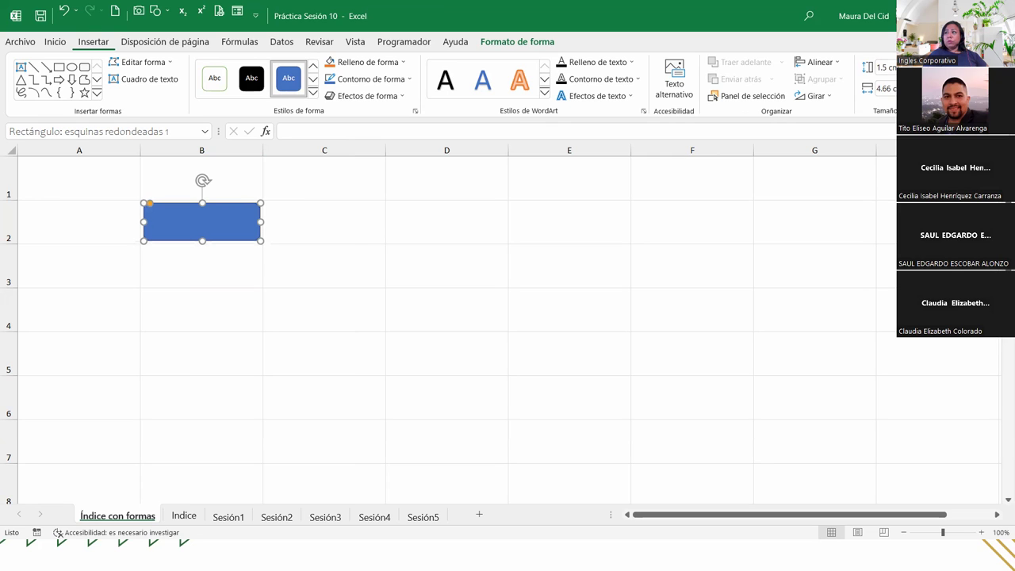
left_click_drag(261, 222, 257, 222)
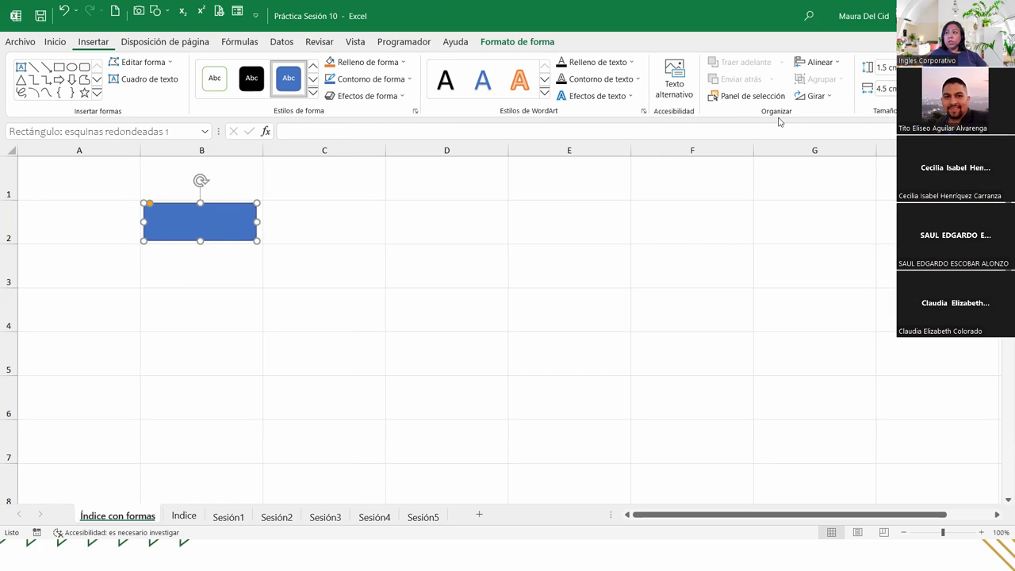
left_click_drag(150, 204, 328, 192)
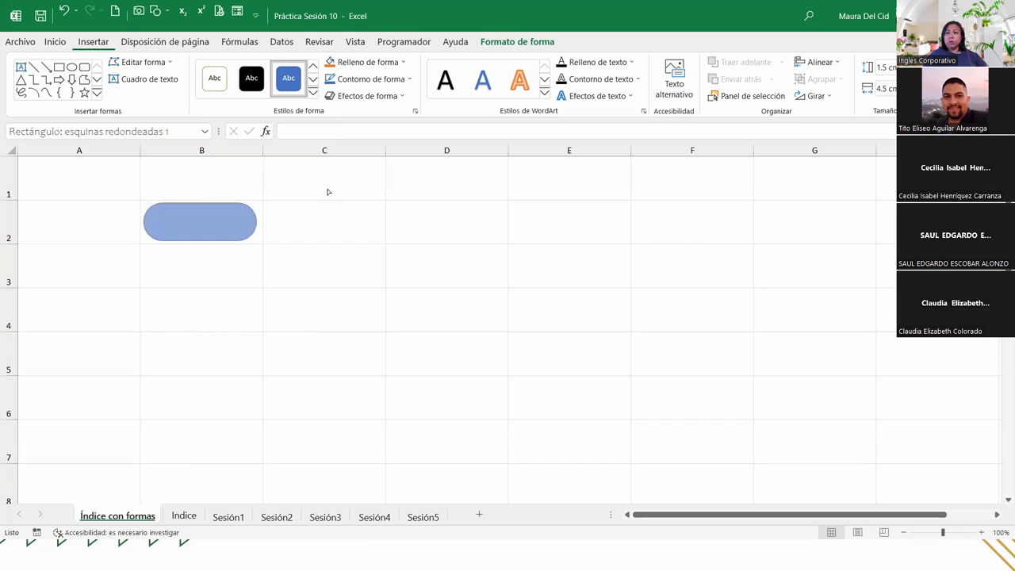
left_click_drag(327, 192, 272, 208)
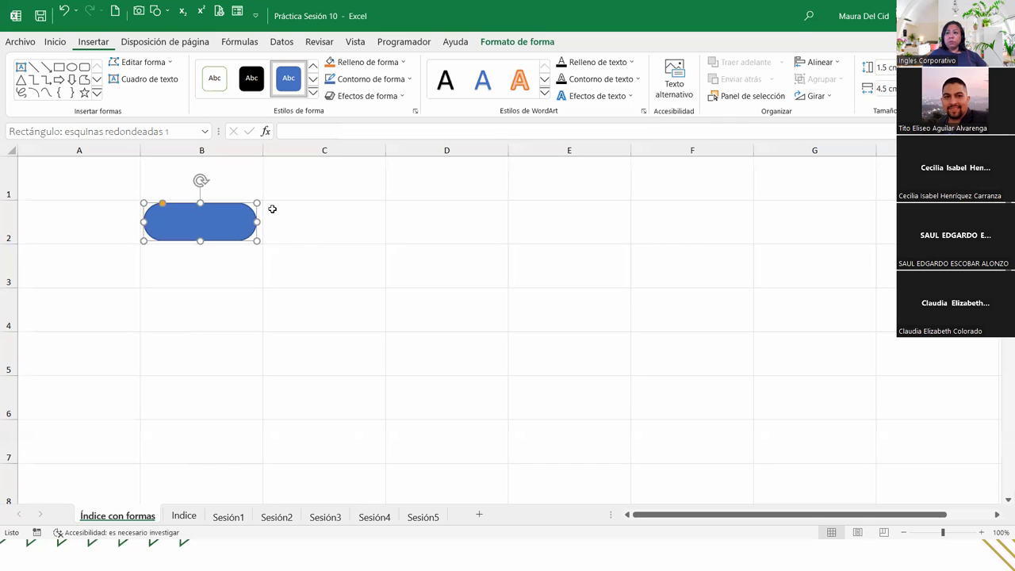
left_click(981, 532)
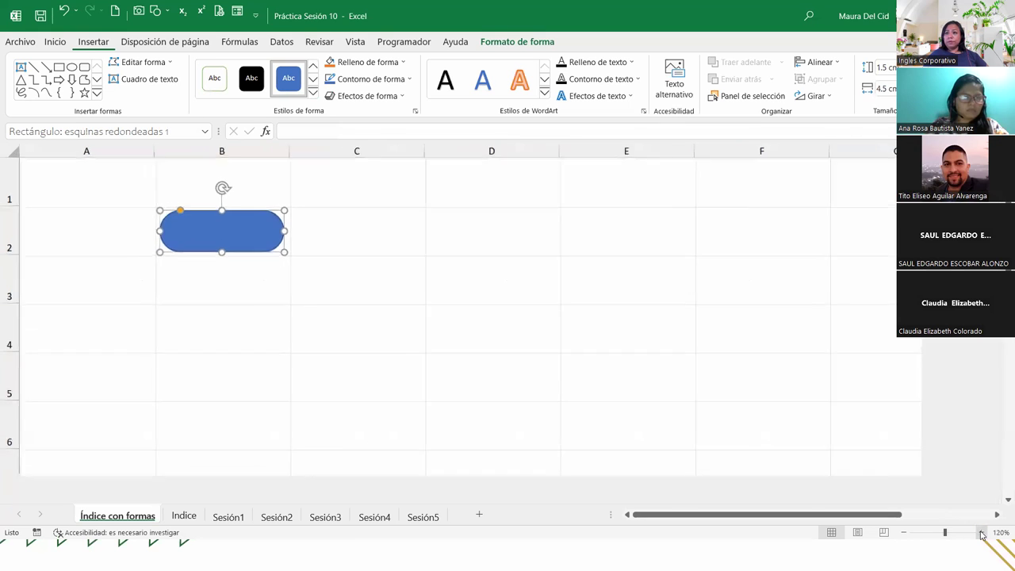
left_click(982, 533)
left_click(981, 533)
left_click(981, 532)
left_click(981, 533)
left_click(981, 533)
left_click(981, 533)
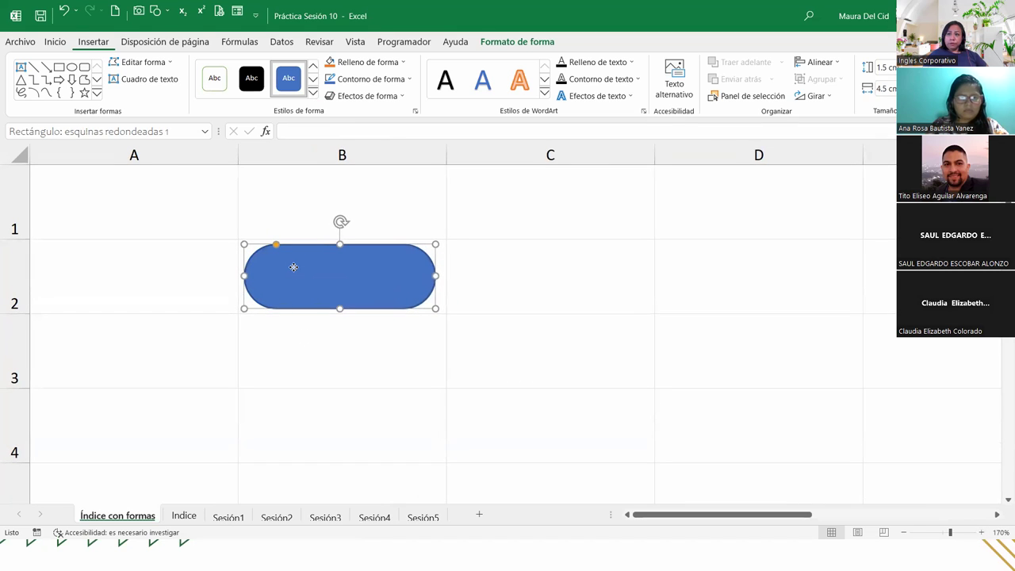
left_click_drag(276, 244, 236, 266)
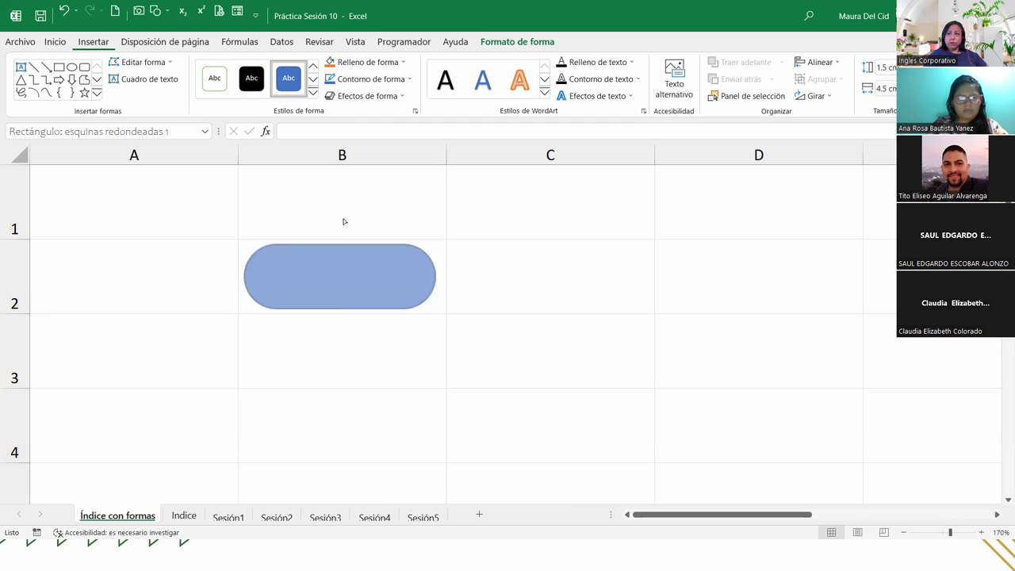
left_click_drag(236, 266, 342, 220)
left_click(398, 350)
left_click(369, 277)
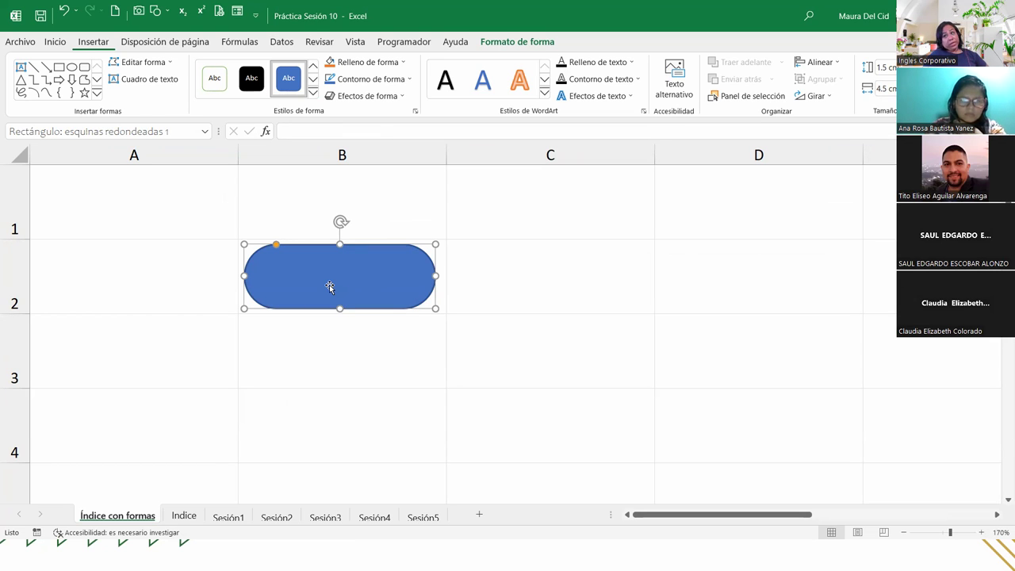
left_click_drag(329, 285, 329, 287)
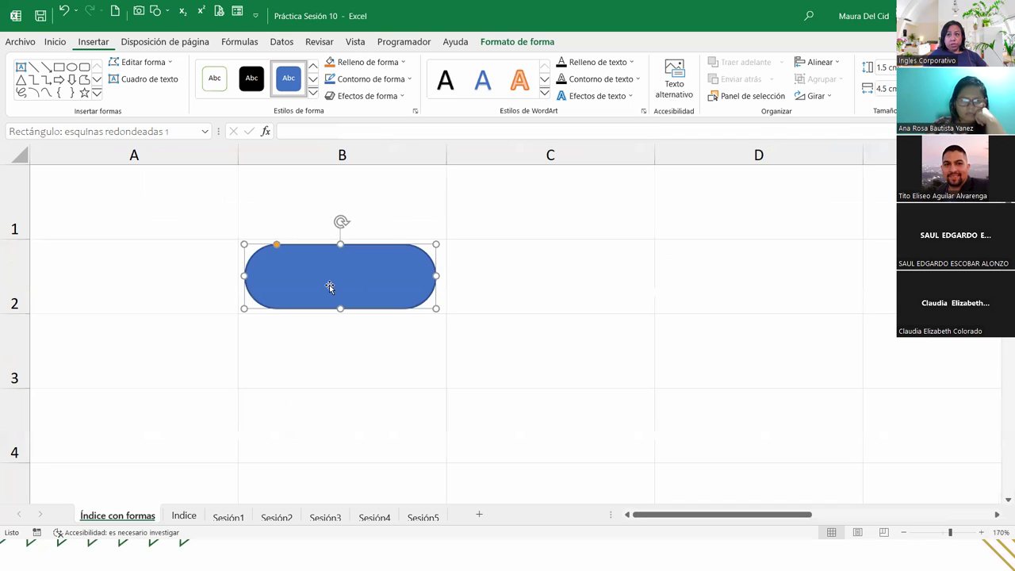
left_click(288, 345)
left_click(247, 241)
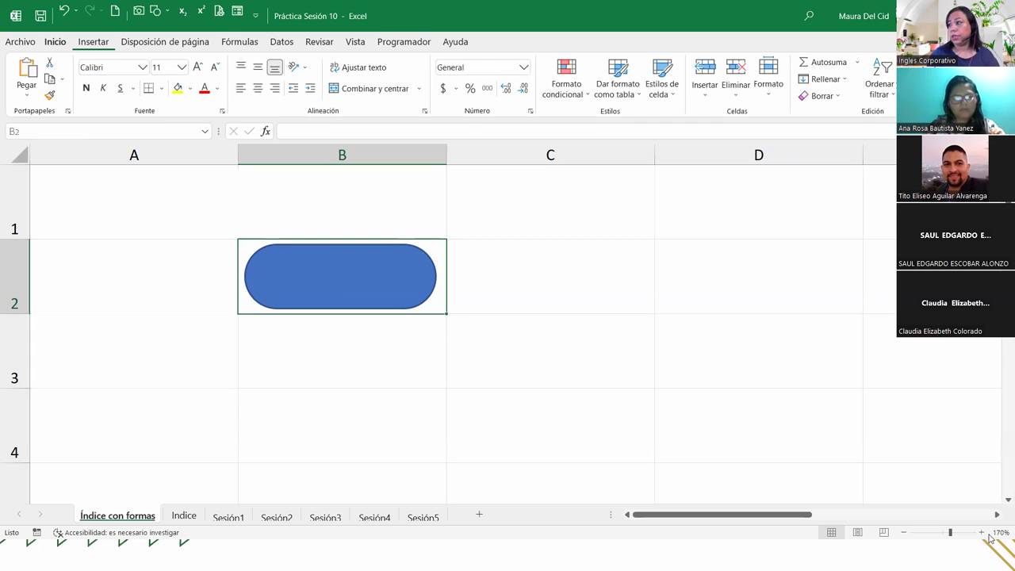
left_click(905, 533)
left_click(905, 532)
left_click(905, 533)
left_click(905, 533)
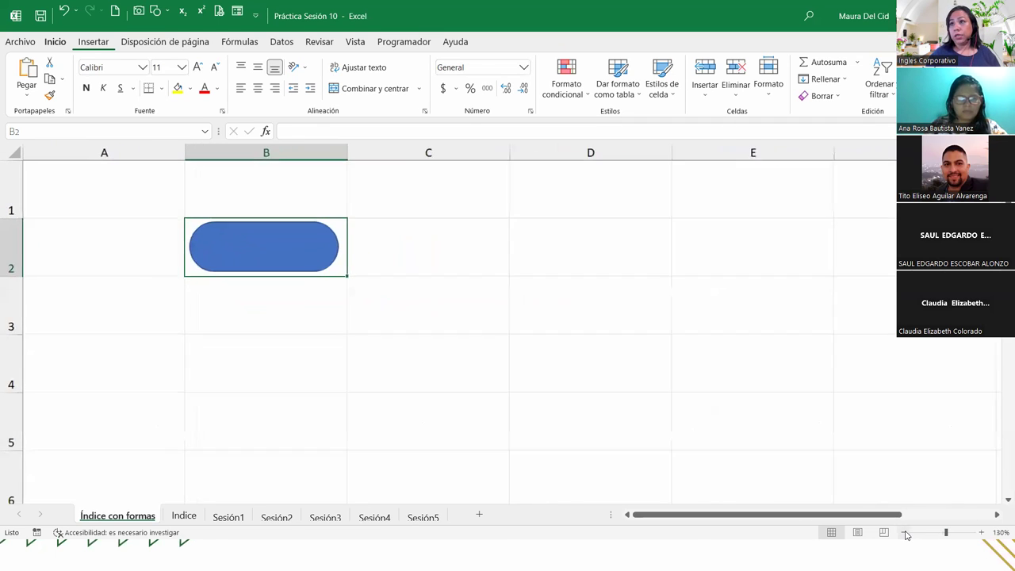
left_click(905, 532)
left_click(905, 532)
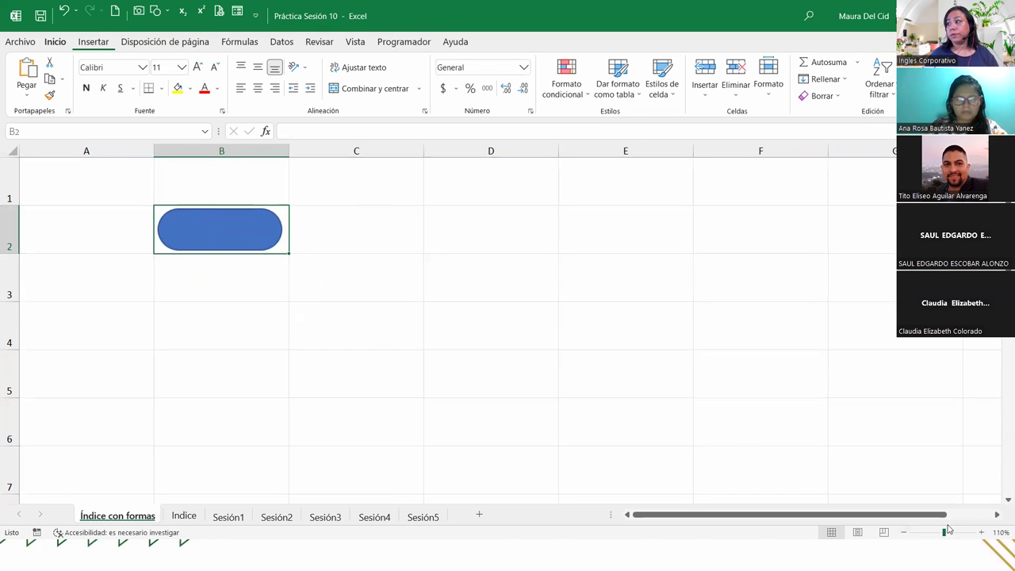
left_click(980, 532)
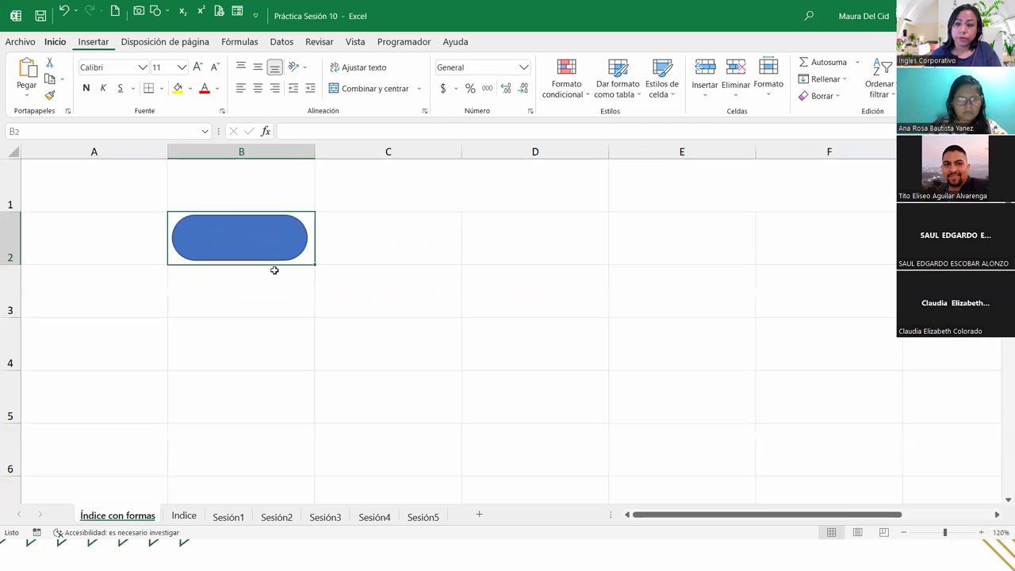
left_click(274, 247)
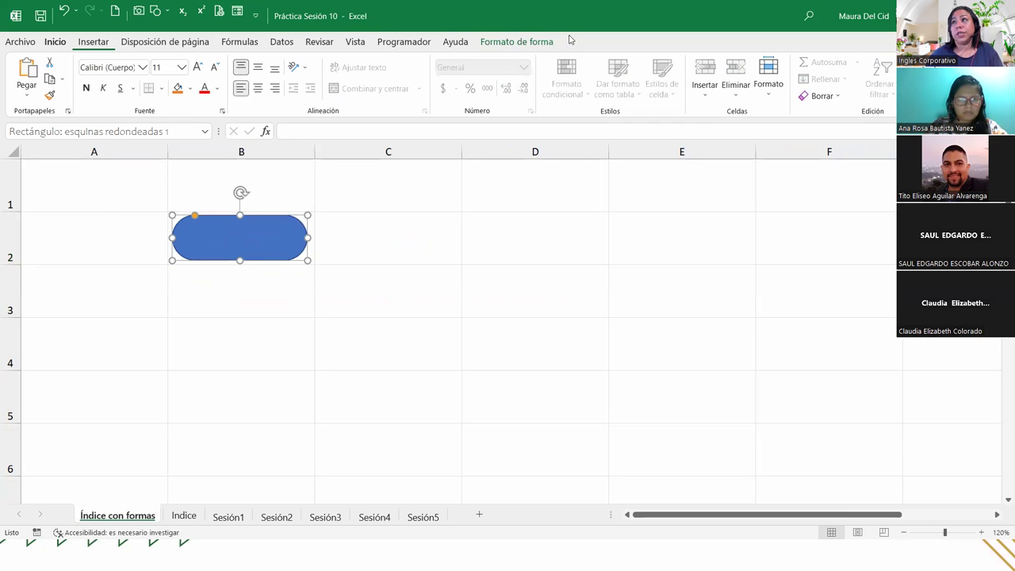
Apply the Efecto intenso - Verde, Énfasis 6 shape style to the pill
left_click(516, 42)
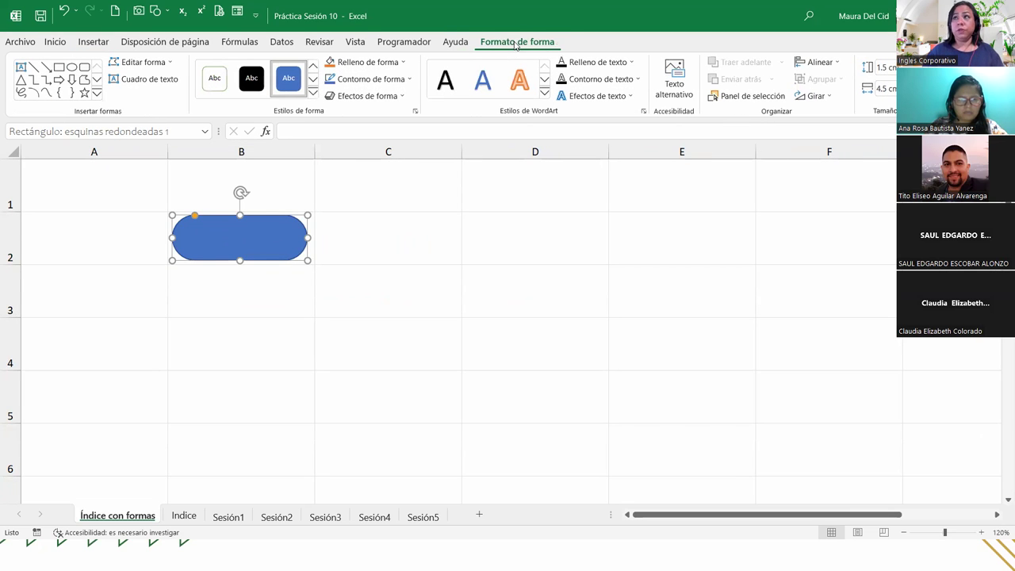
left_click(312, 95)
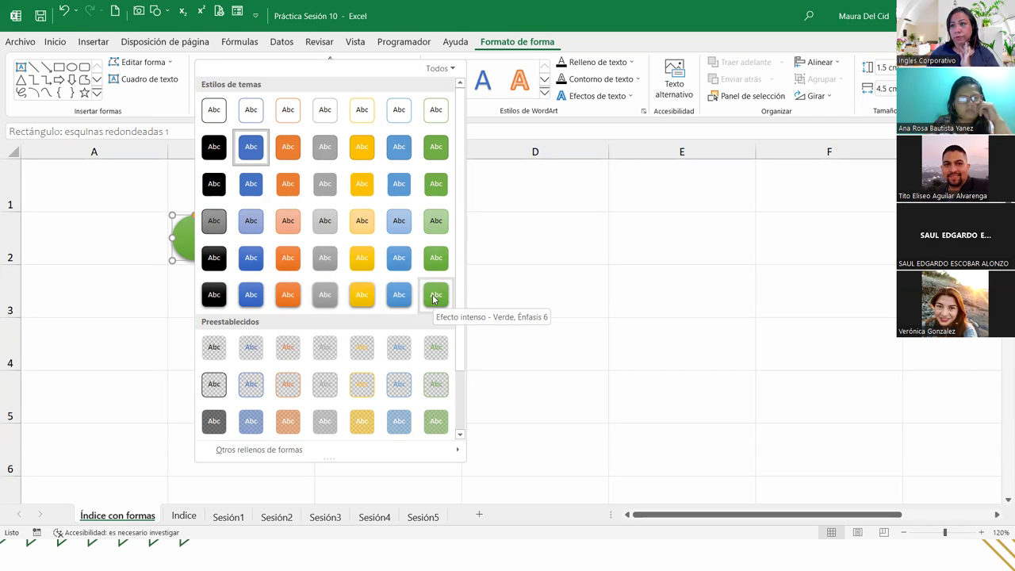
left_click(433, 299)
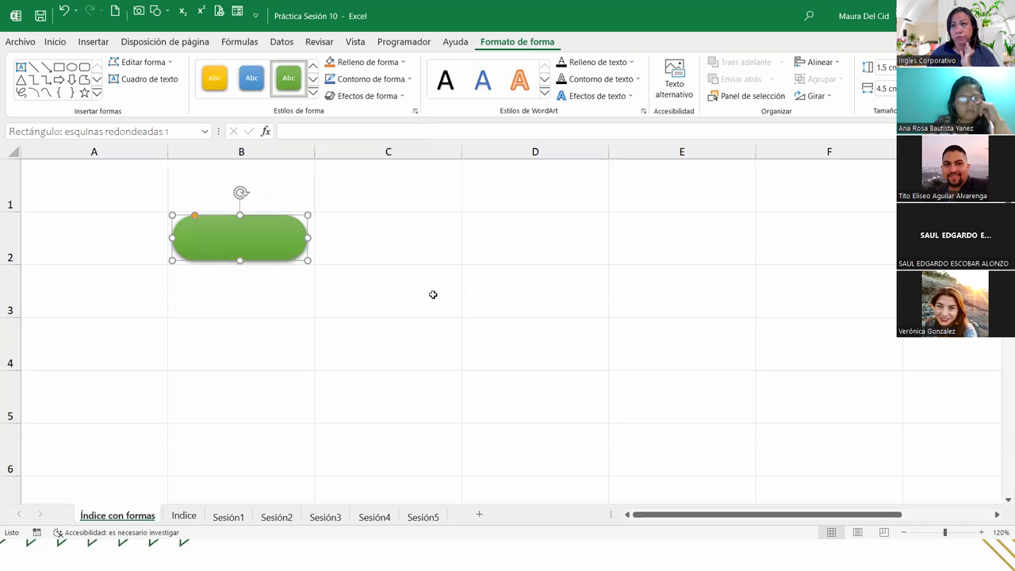
Type the label SESIÓN 1 inside the green shape
left_click(232, 238)
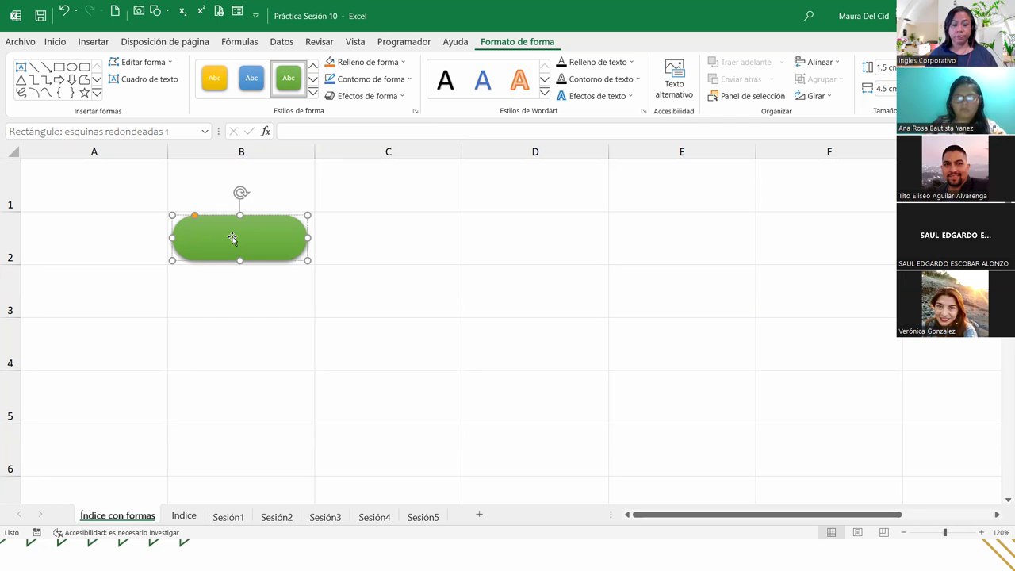
type("SESI+ÓN")
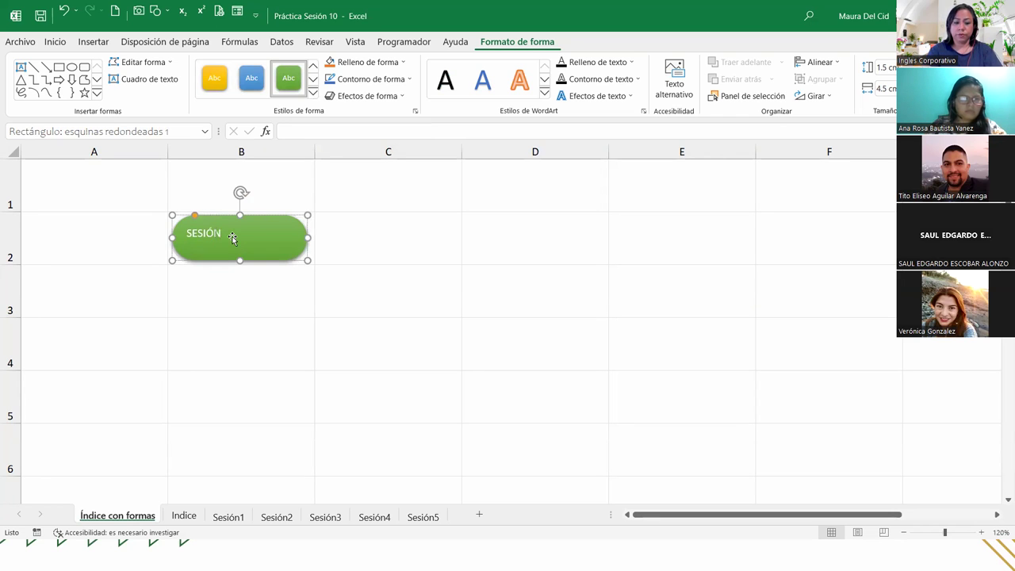
type("1")
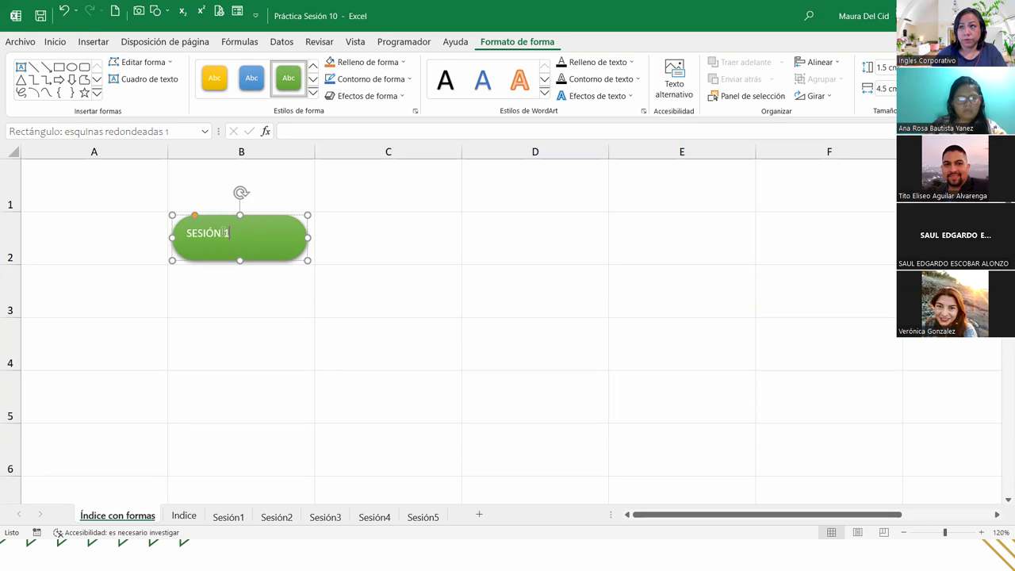
triple_click(223, 234)
key("Escape")
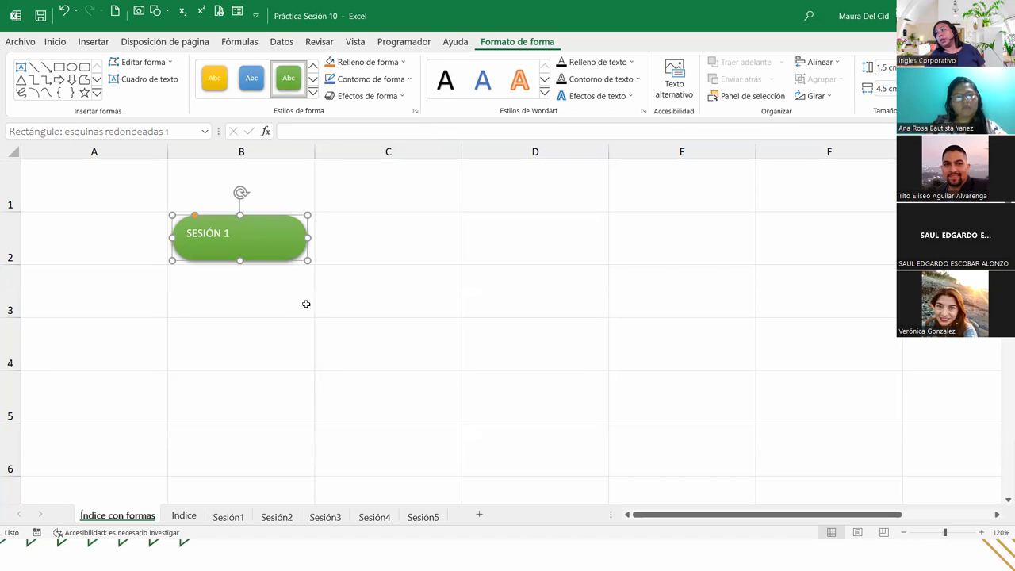
Format the SESIÓN 1 label in Candara, enlarge it to 18 pt and centre it
triple_click(218, 236)
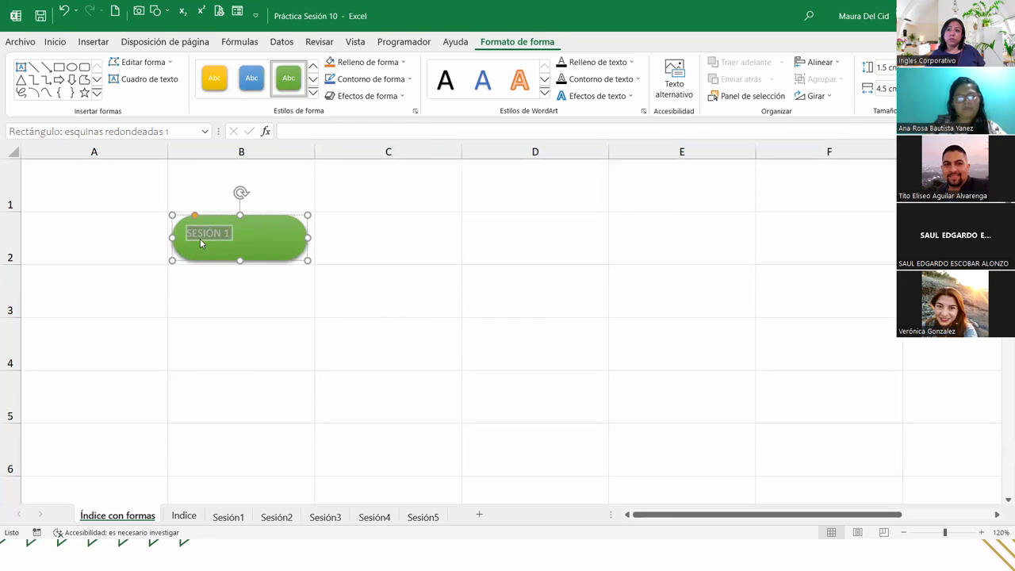
left_click(197, 254)
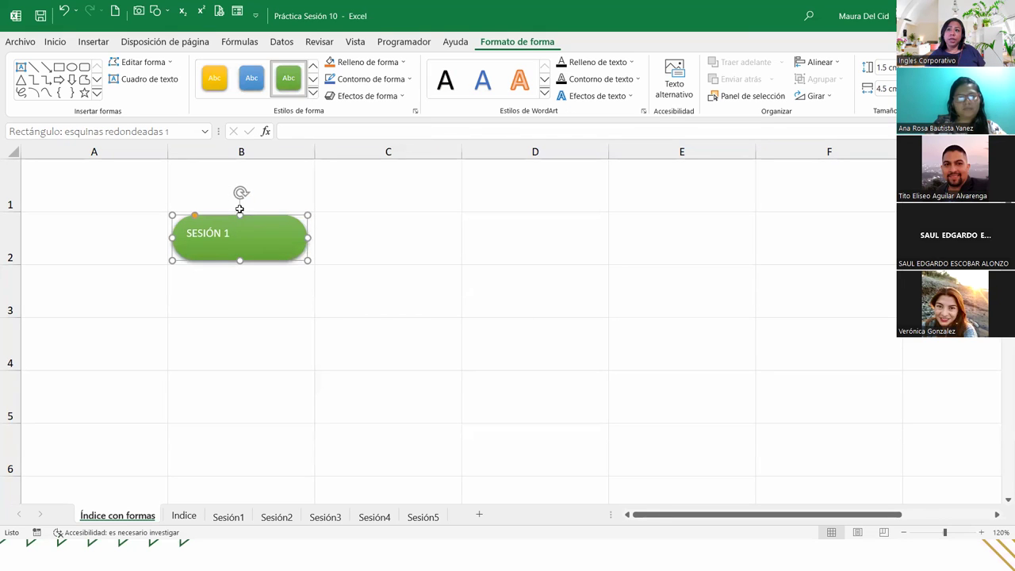
left_click(56, 43)
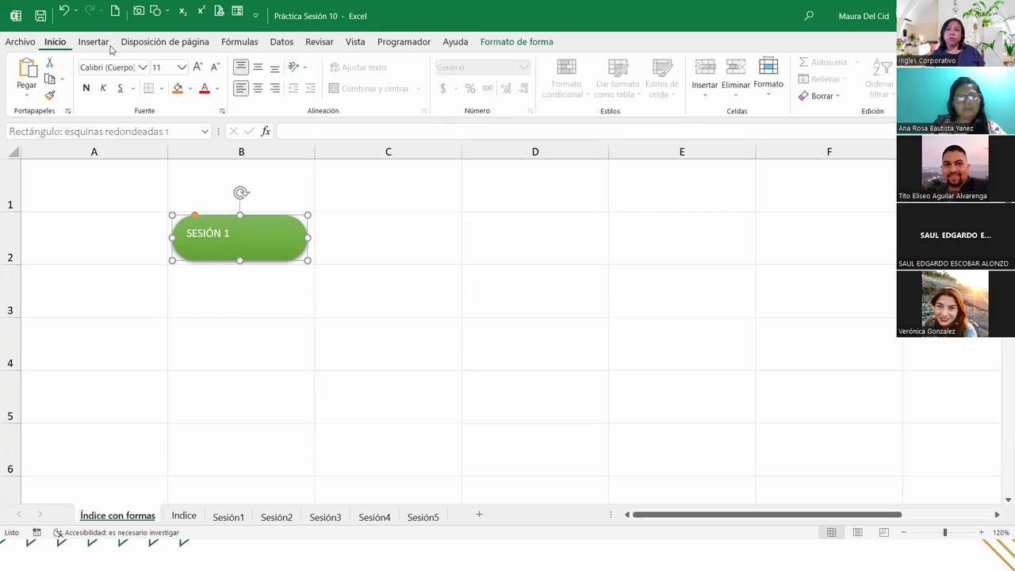
left_click(144, 68)
scroll(183, 229, "down", 7)
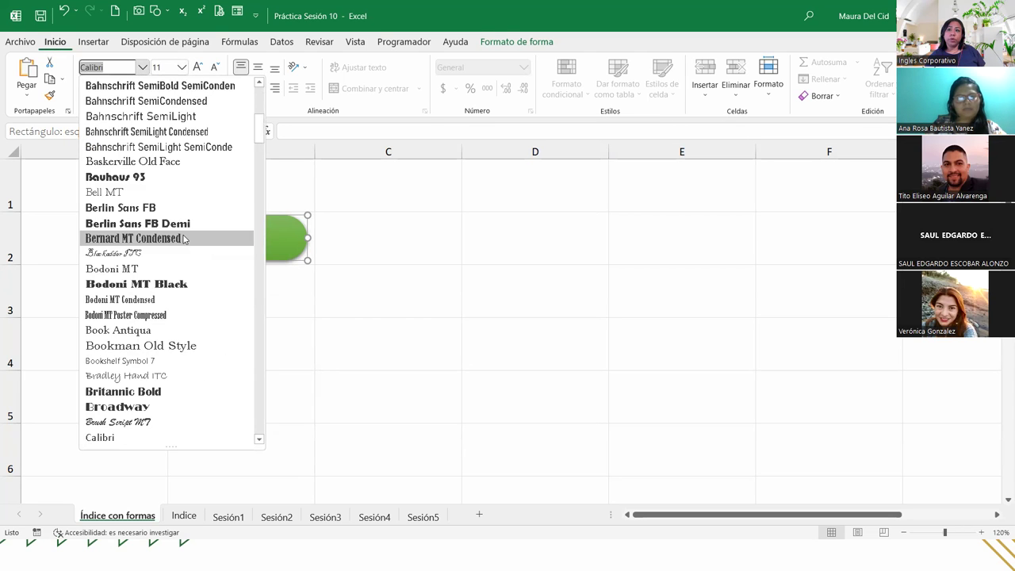
scroll(183, 235, "down", 6)
left_click(119, 253)
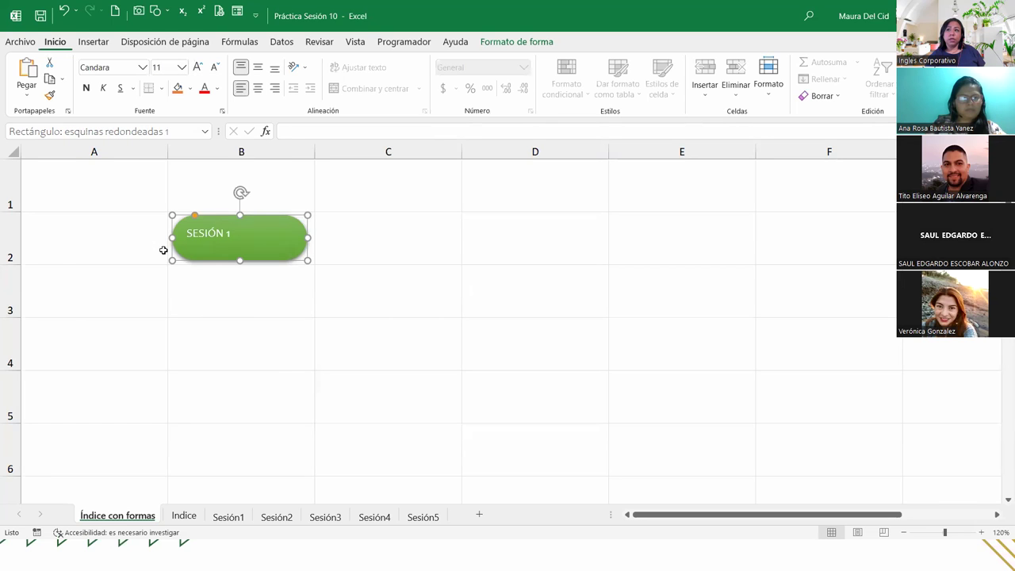
left_click(197, 67)
left_click(197, 67)
left_click(197, 67)
left_click(197, 66)
left_click(257, 88)
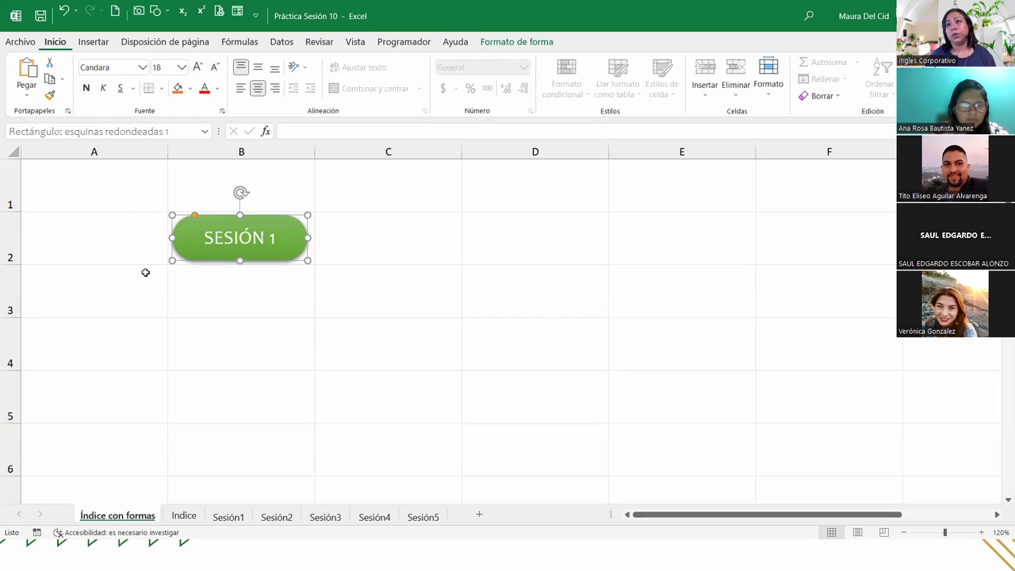
Start a hyperlink on the button and pick Práctica Sesión 1 from the 8-9 folder
left_click(93, 42)
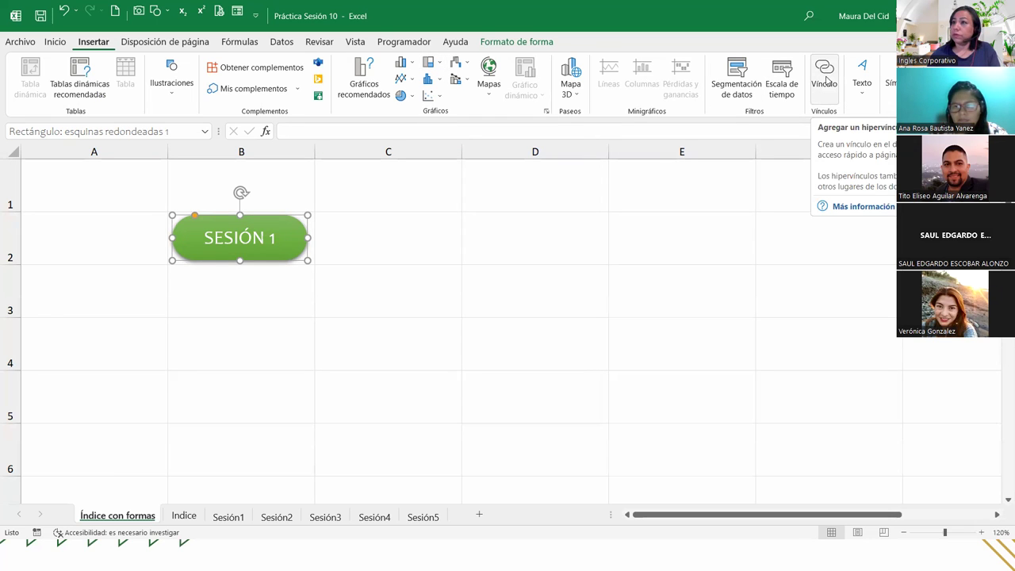
left_click(824, 76)
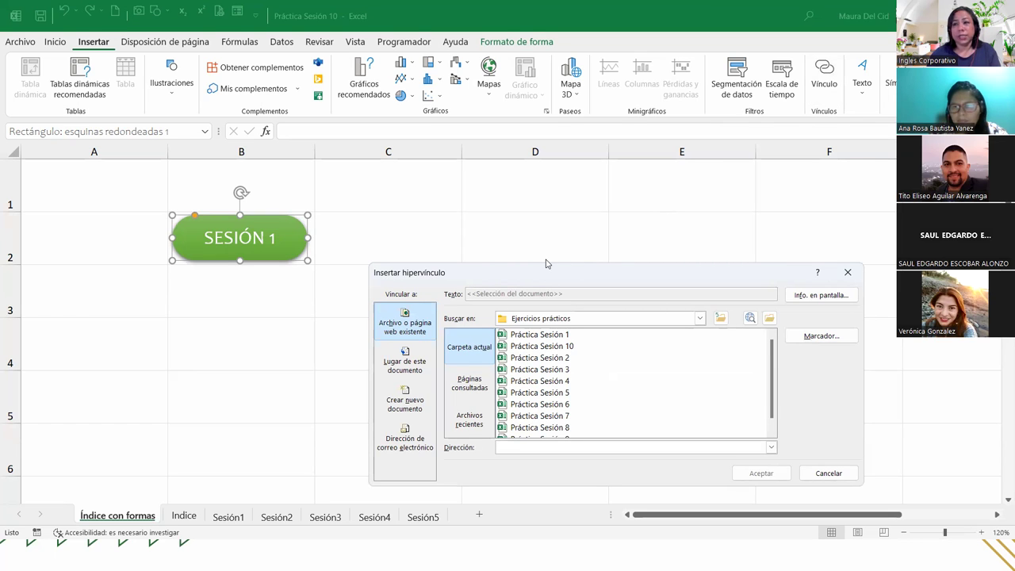
left_click_drag(545, 263, 519, 167)
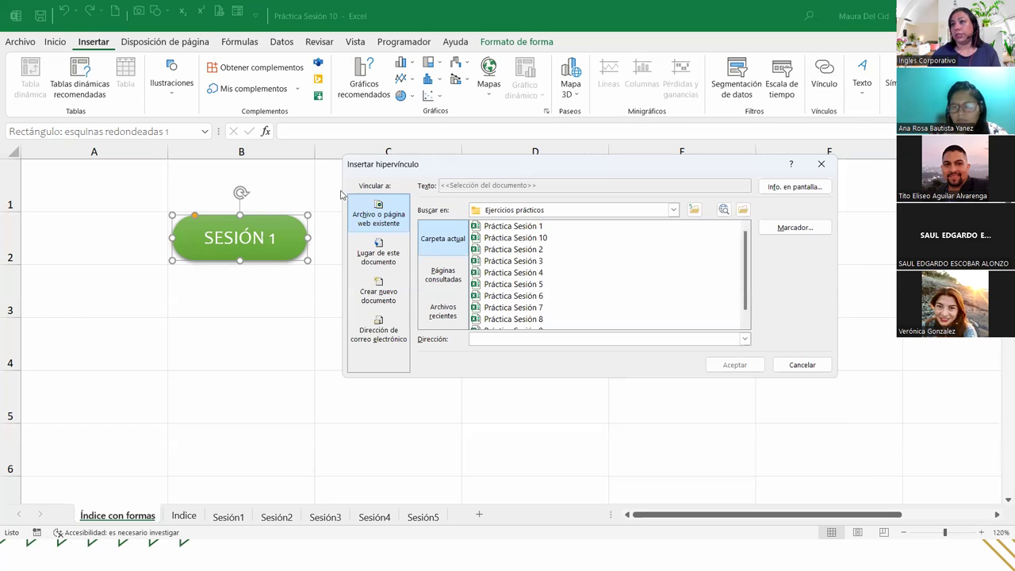
left_click(386, 262)
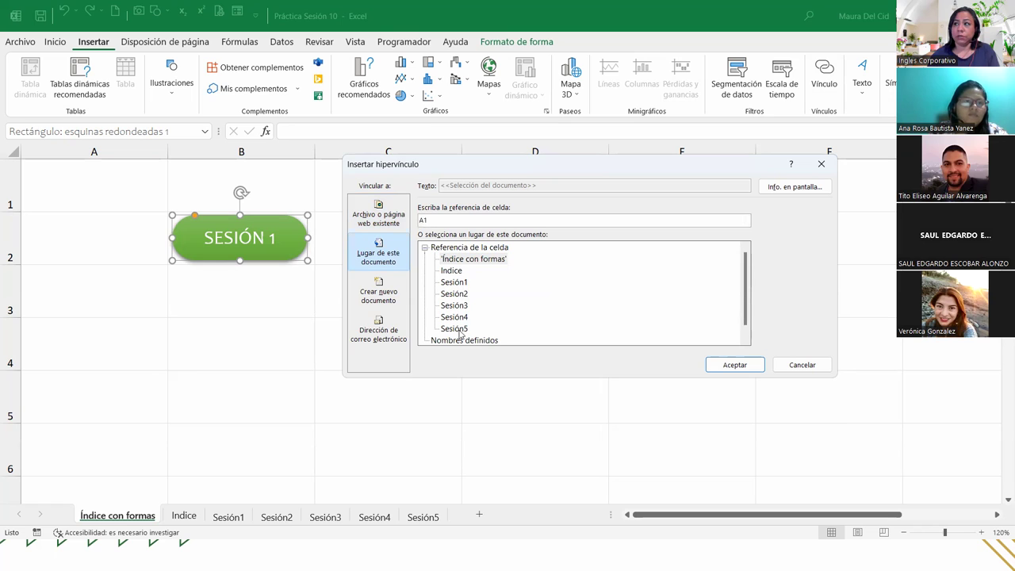
left_click(378, 216)
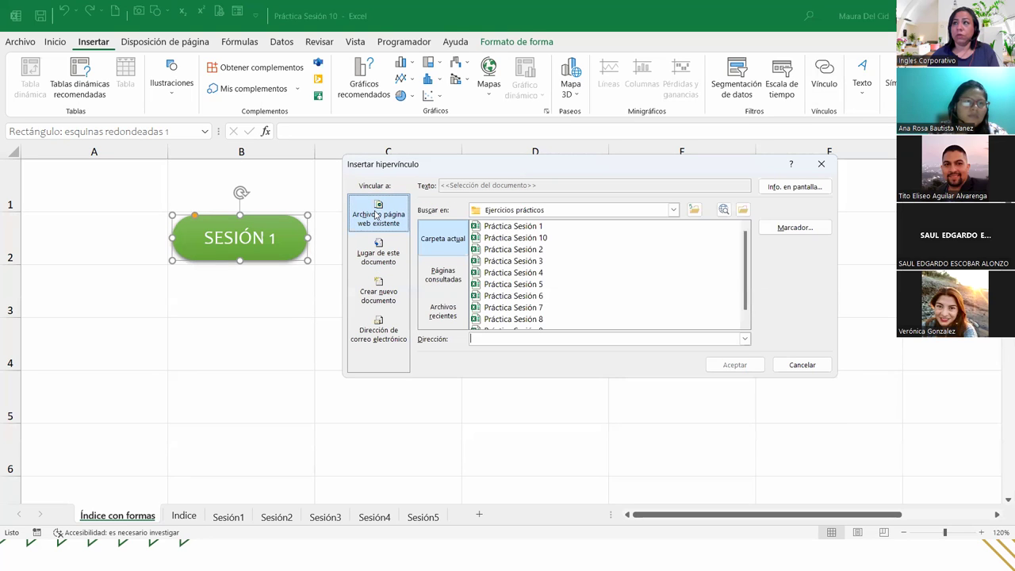
left_click(694, 210)
left_click(486, 227)
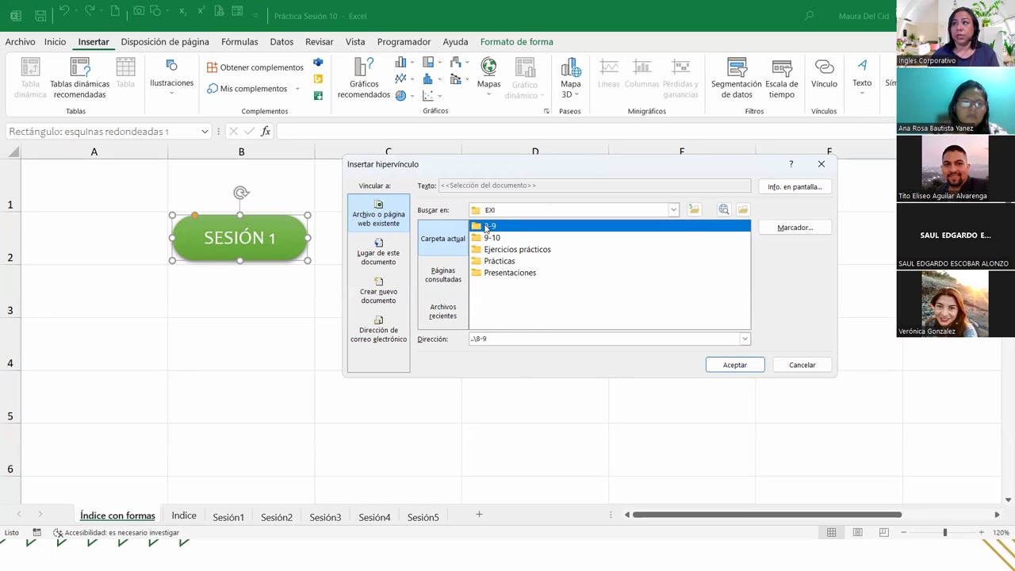
double_click(487, 228)
left_click(508, 248)
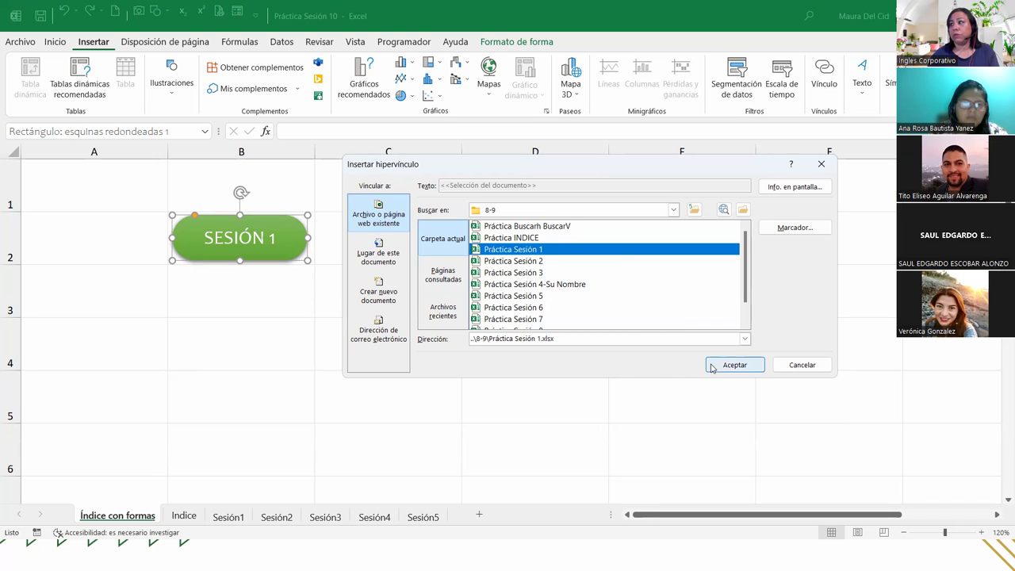
Target cell A1 of the Ejemplo sheet and confirm the hyperlink
left_click(794, 227)
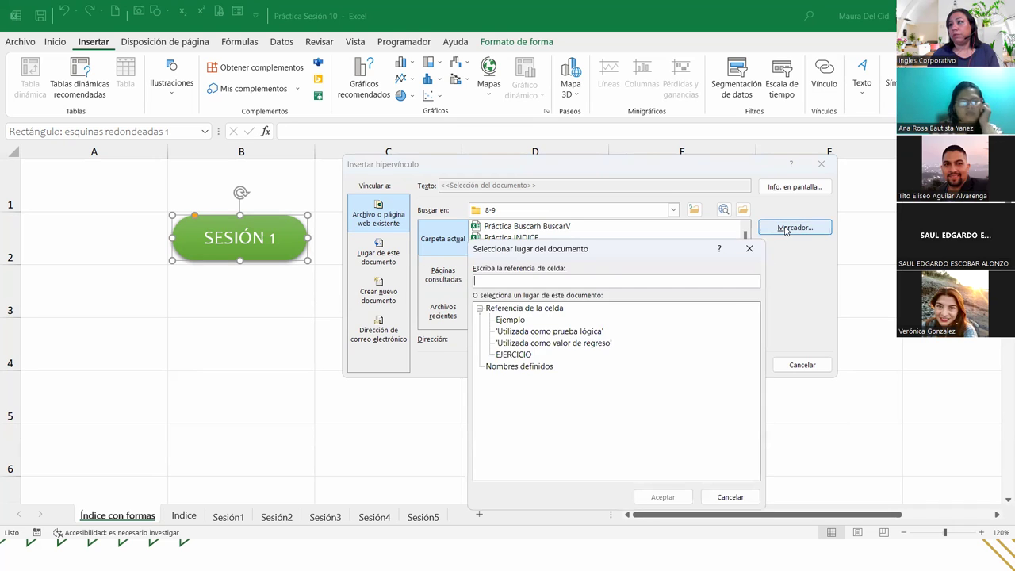
left_click(518, 321)
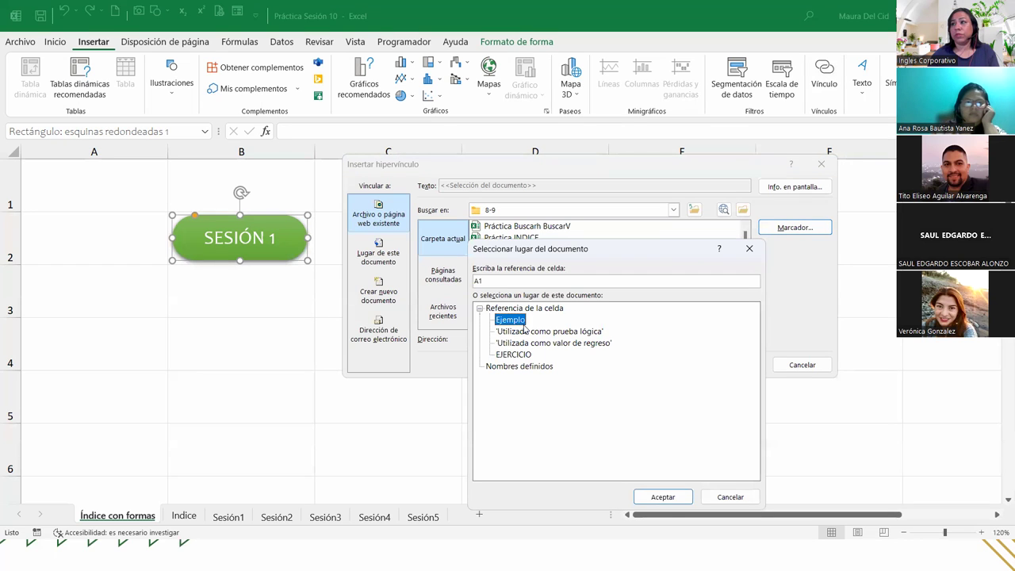
left_click(656, 496)
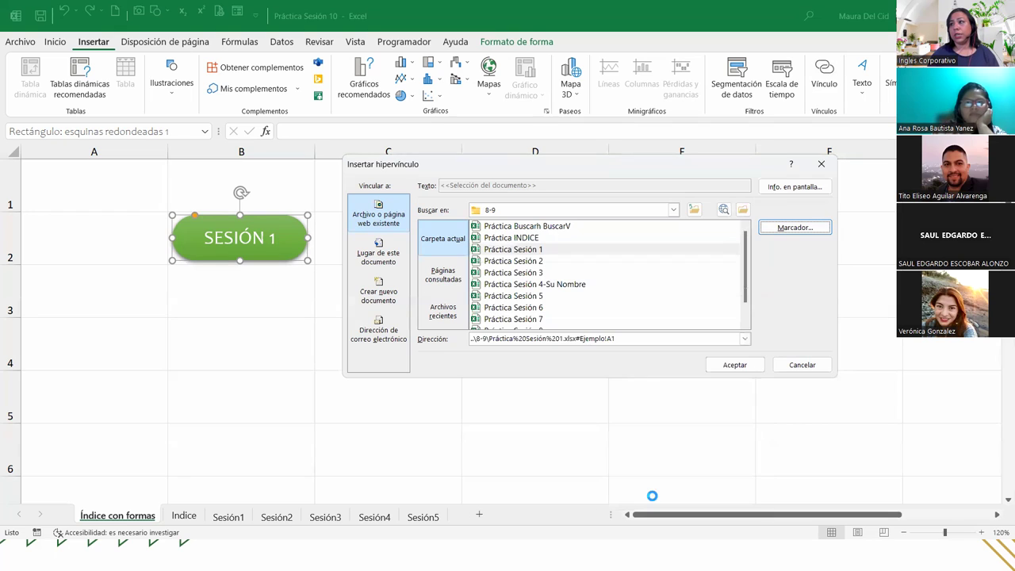
left_click(715, 366)
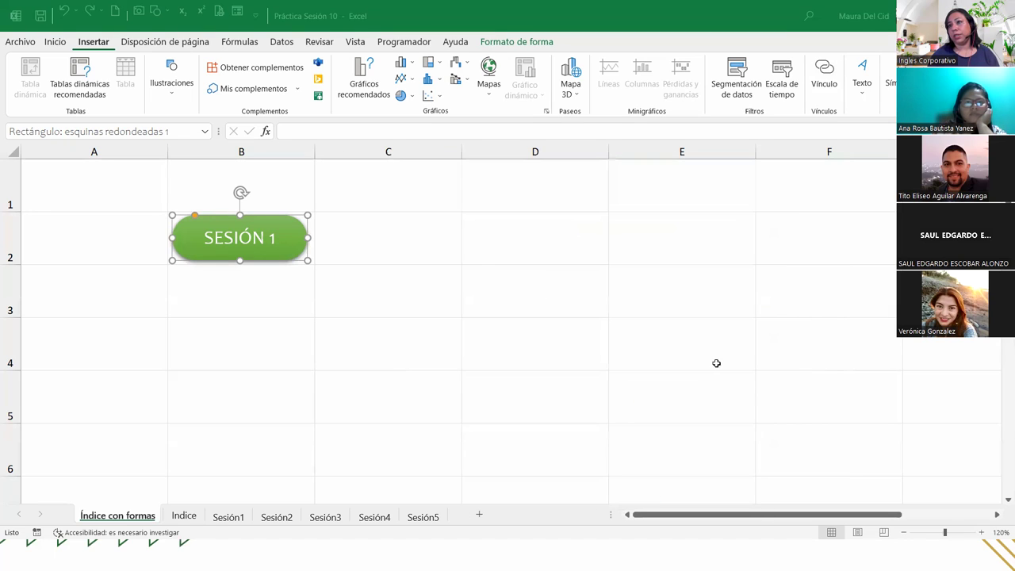
left_click(359, 307)
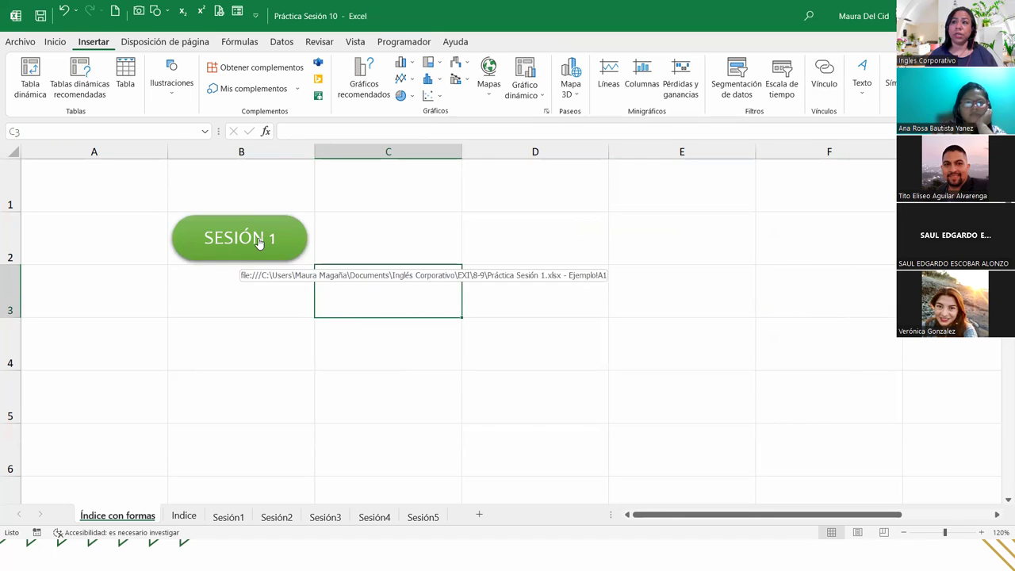
left_click(259, 241)
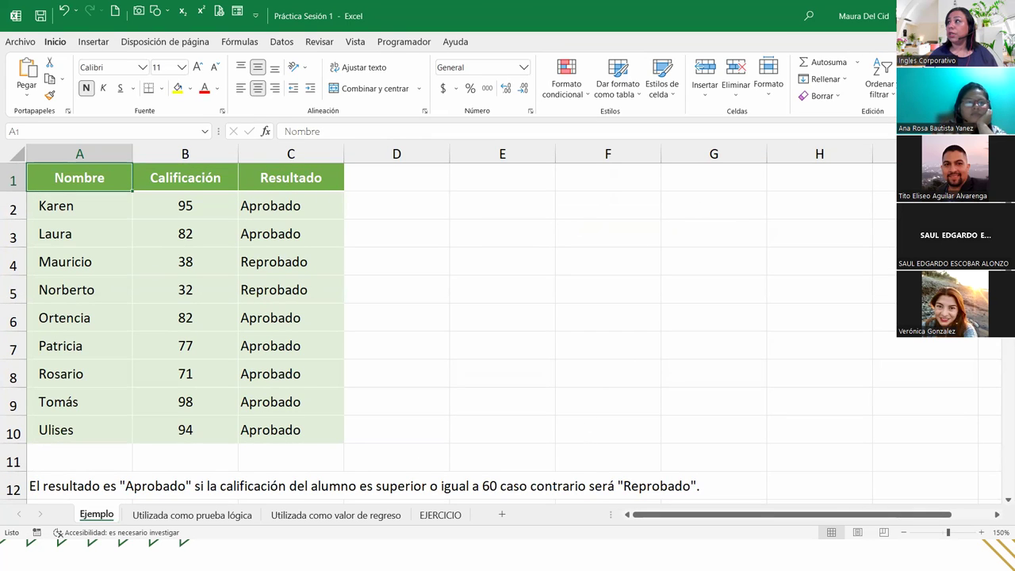
key("ctrl+w")
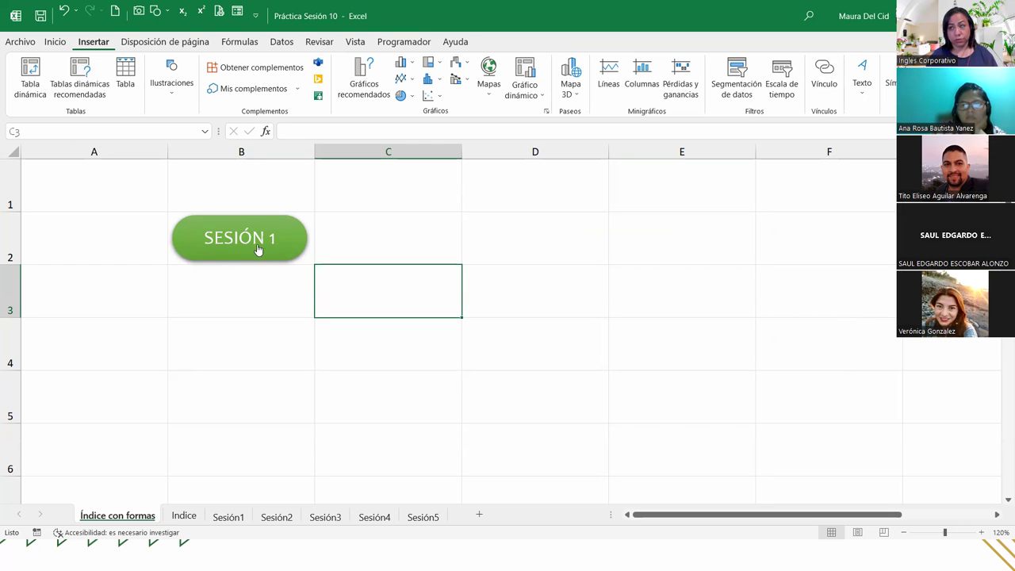
Open the SESIÓN 1 button's hyperlink settings and close them unchanged
right_click(254, 235)
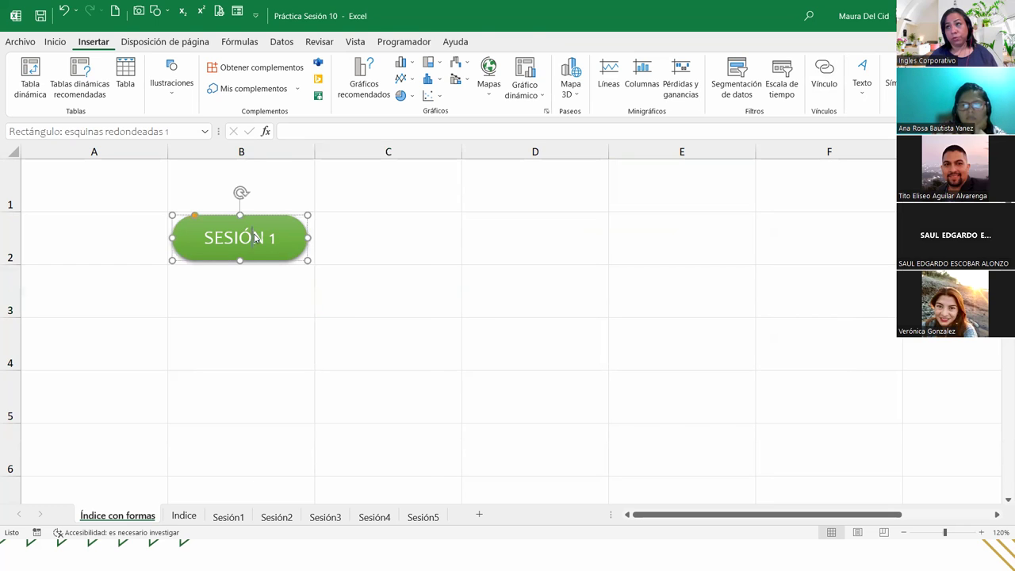
left_click(197, 245)
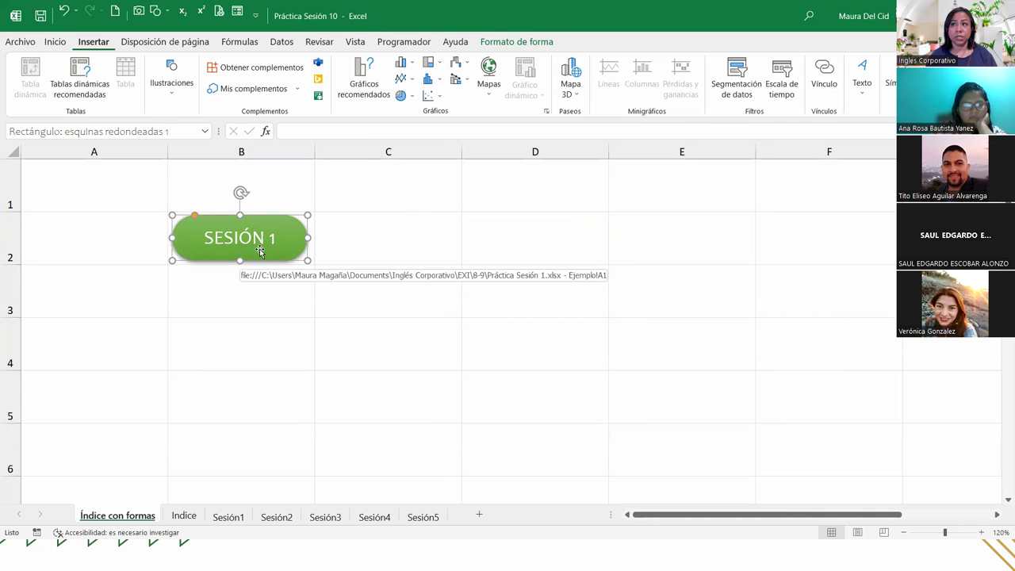
right_click(274, 224)
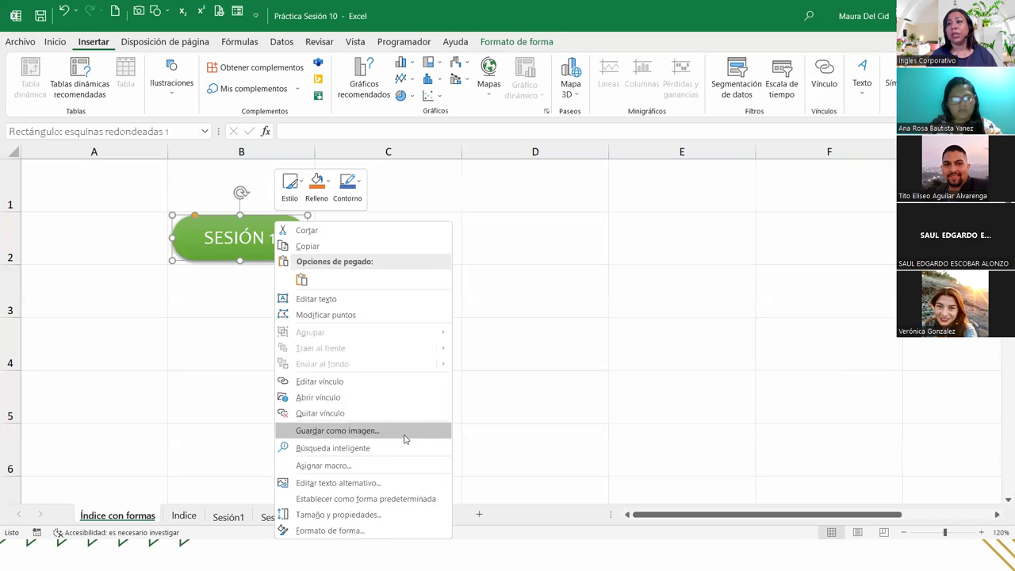
left_click(405, 386)
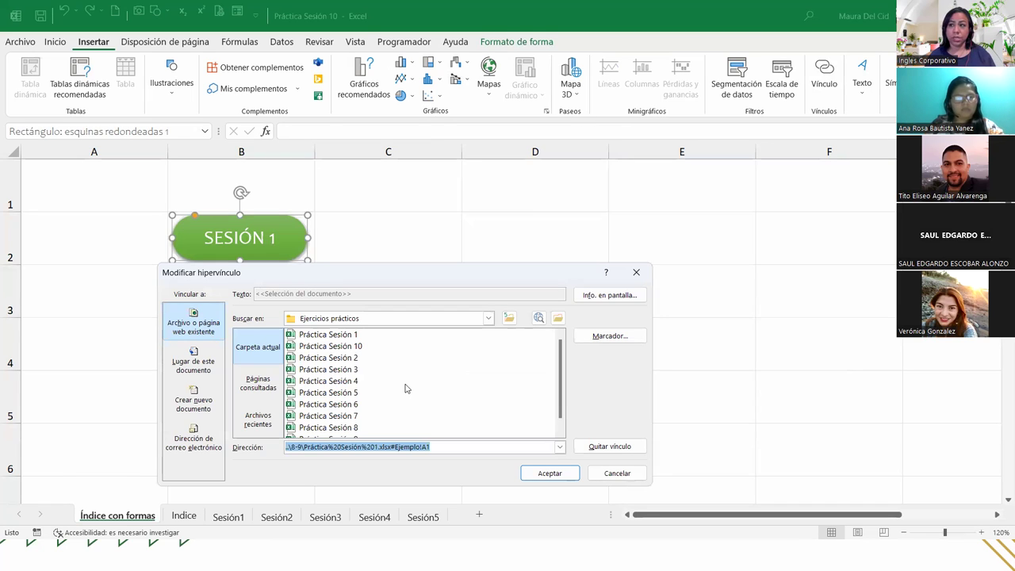
left_click(629, 268)
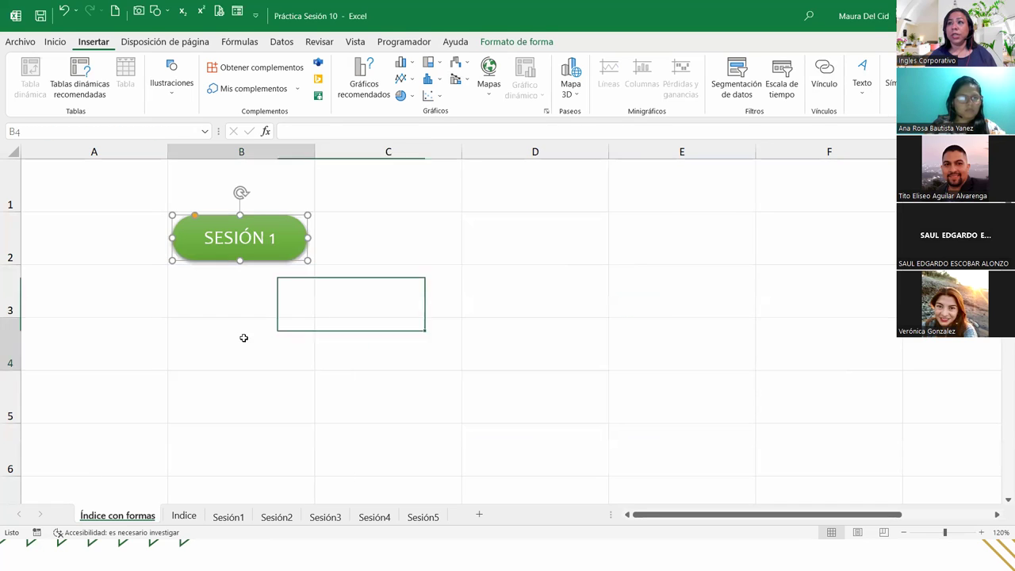
left_click(242, 338)
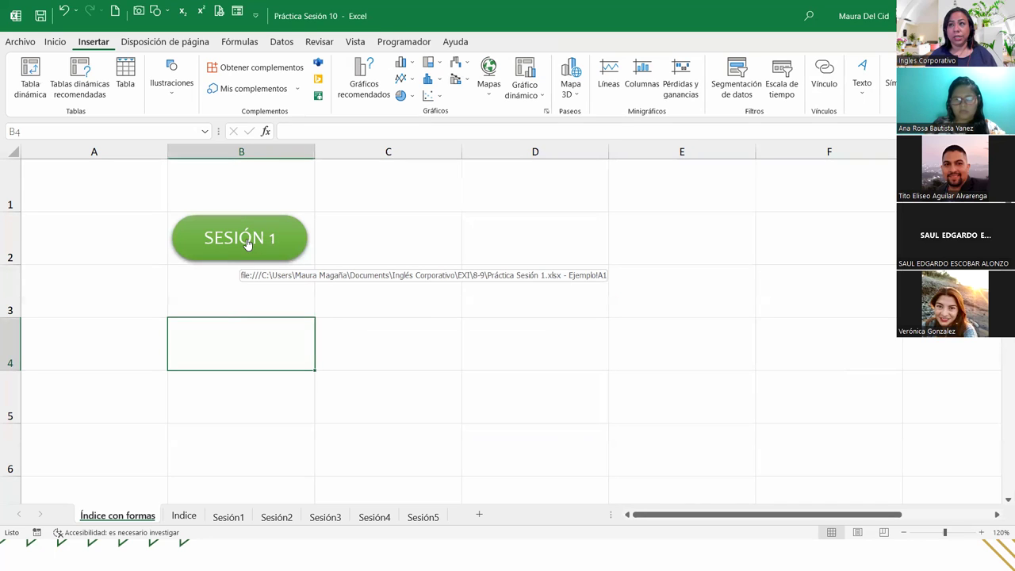
Edit the link again, reselecting Práctica Sesión 1 in folder 8-9 and opening Marcador
right_click(246, 243)
left_click(277, 239)
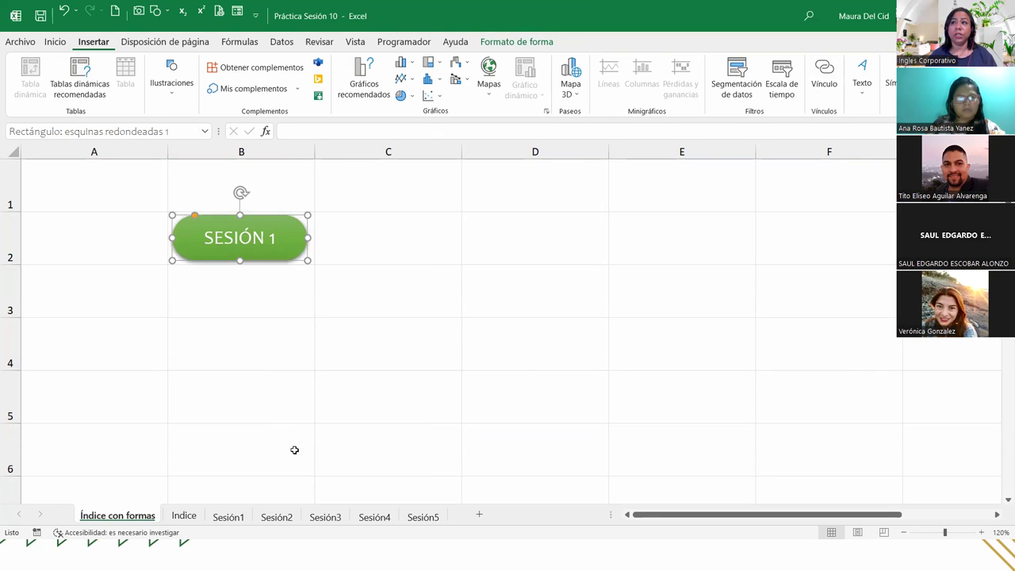
right_click(287, 256)
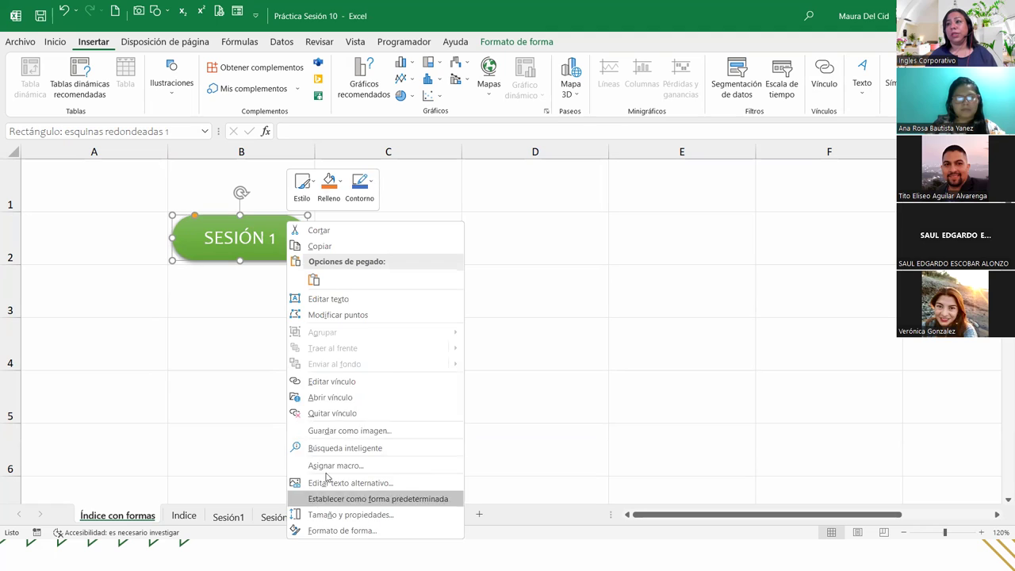
left_click(343, 383)
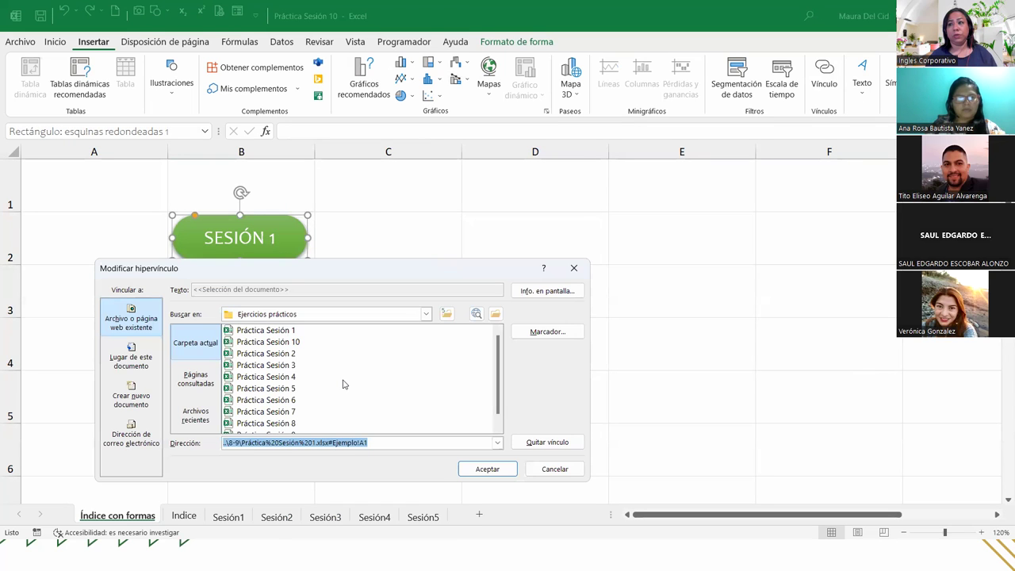
left_click(446, 313)
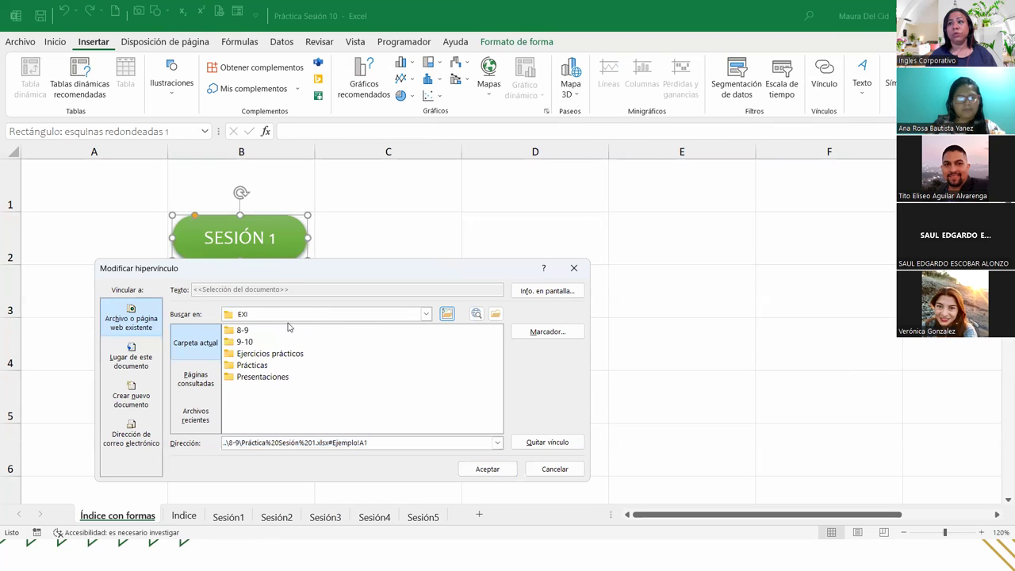
left_click(247, 329)
double_click(247, 328)
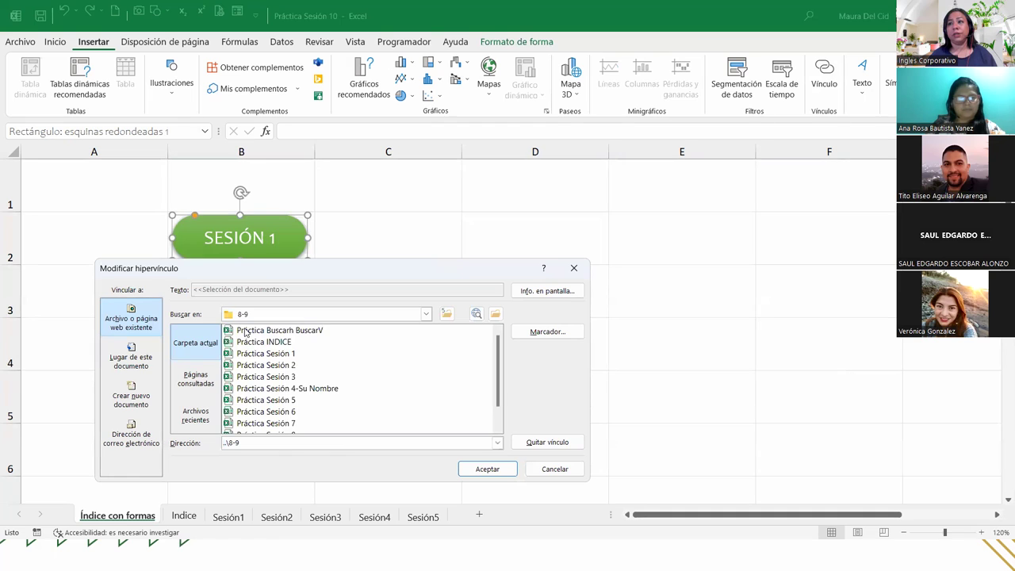
left_click(288, 354)
left_click(547, 332)
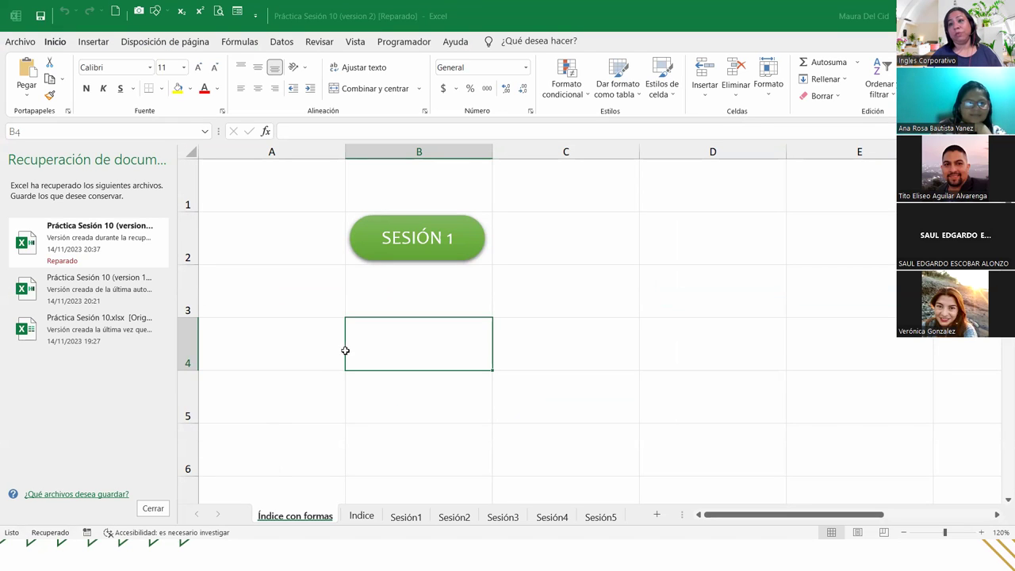
Close the Recuperación de documentos pane and check the SESIÓN 1 button on the recovered workbook
left_click(152, 508)
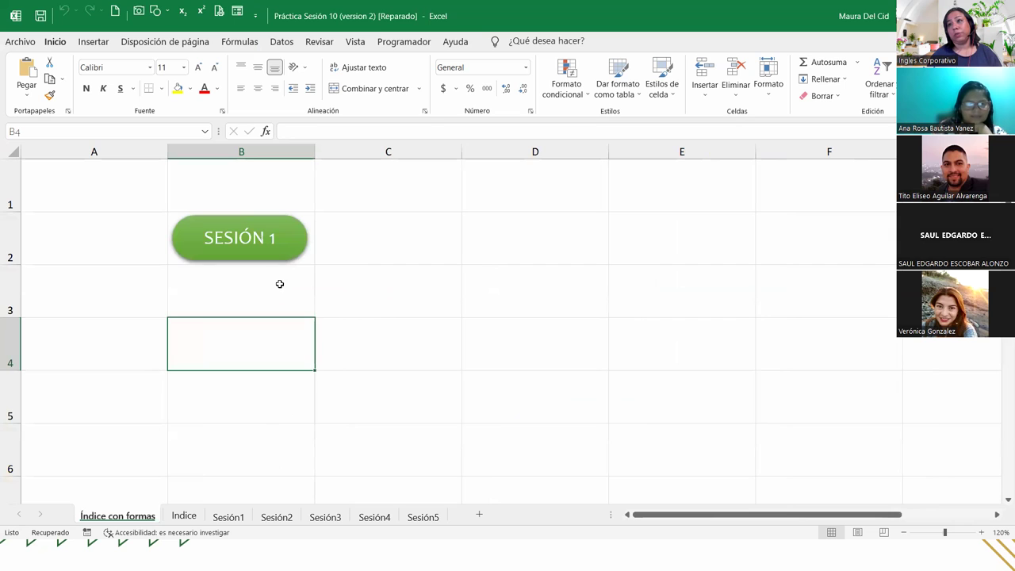
left_click(279, 284)
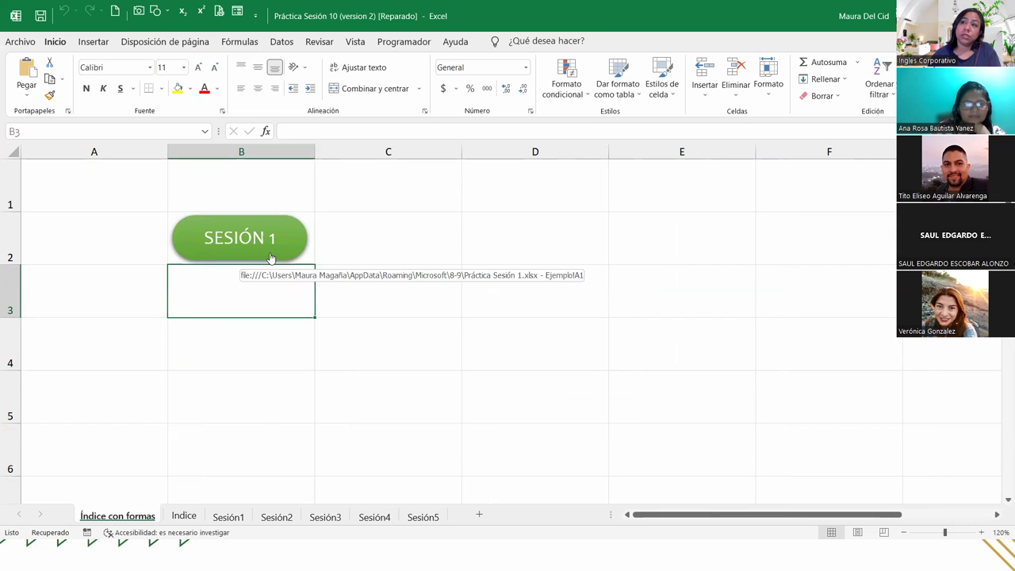
right_click(270, 258)
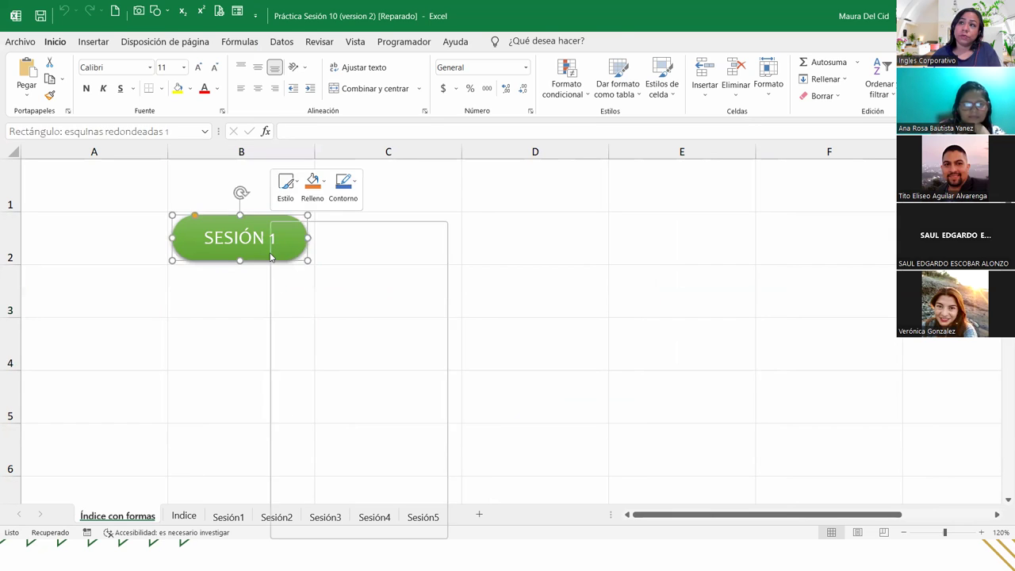
key("Escape")
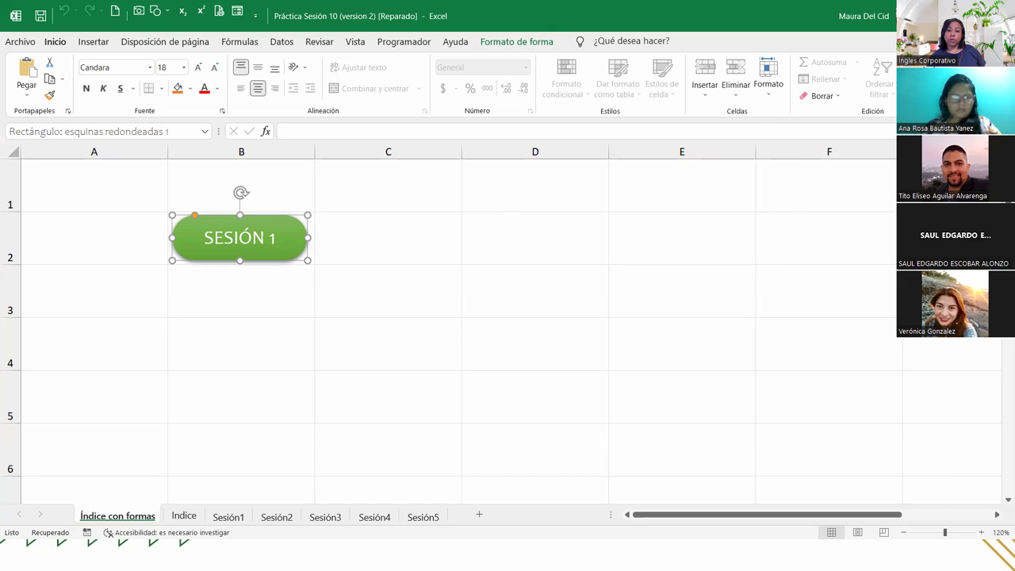
key("alt+Tab")
left_click(410, 294)
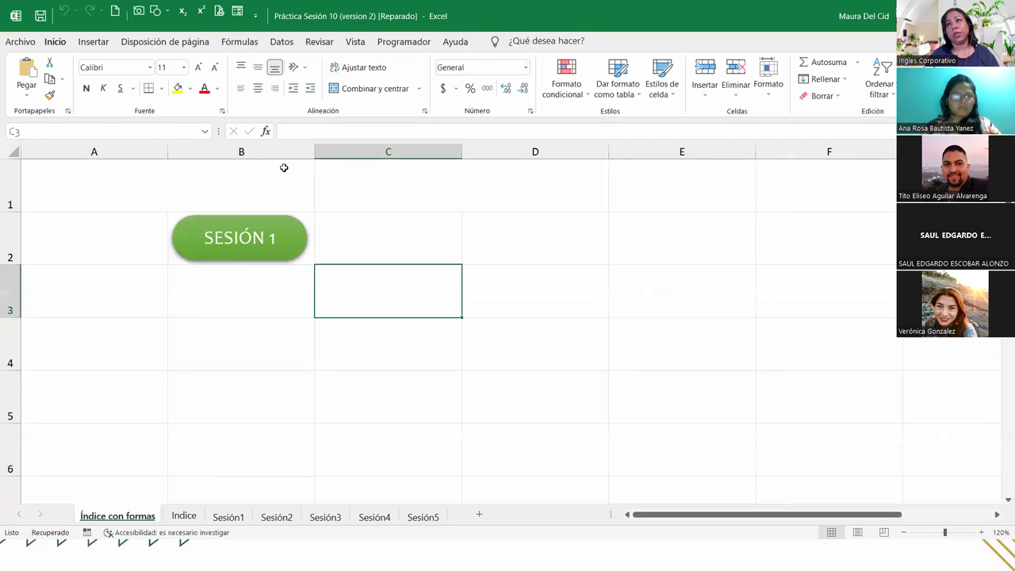
Draw a new rounded rectangle and move it beside the SESIÓN 1 button
left_click(108, 41)
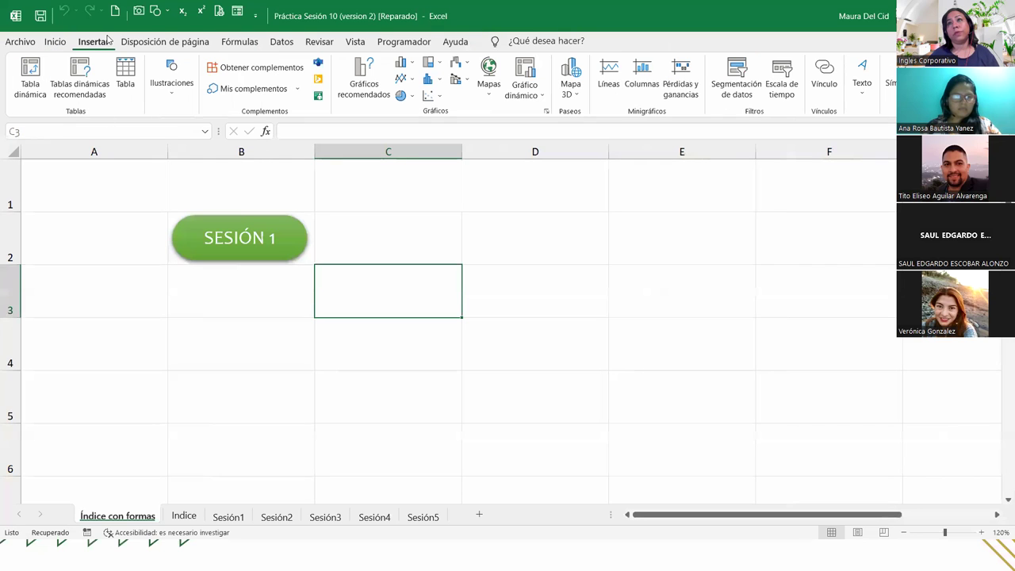
left_click(171, 79)
left_click(200, 138)
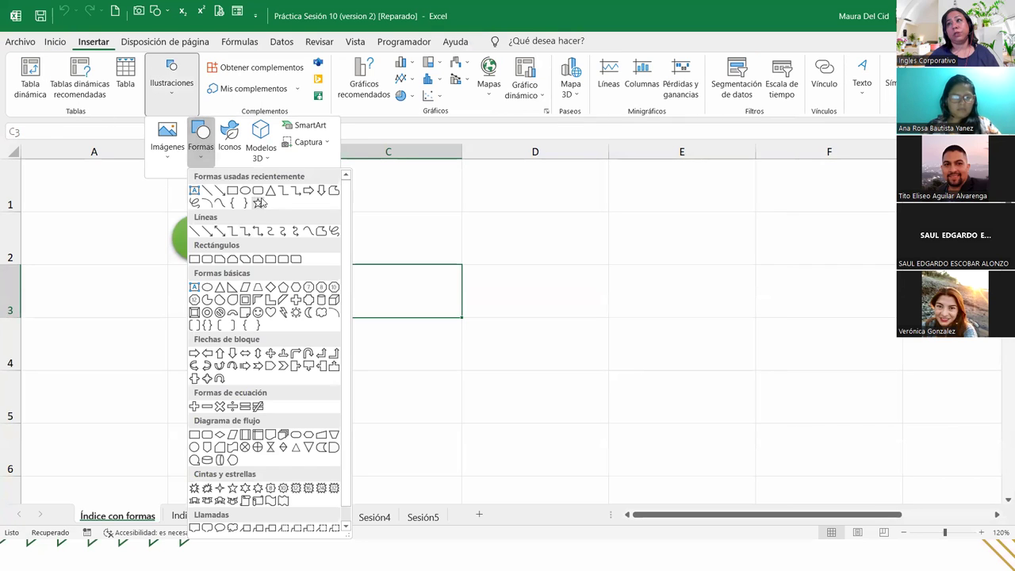
left_click(247, 190)
left_click_drag(387, 287, 462, 362)
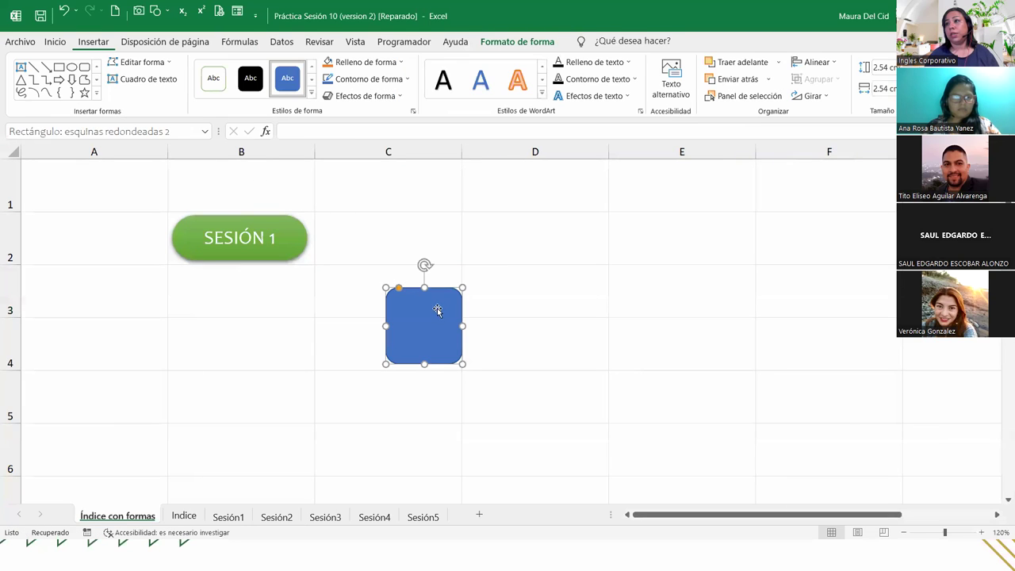
left_click_drag(428, 324, 369, 253)
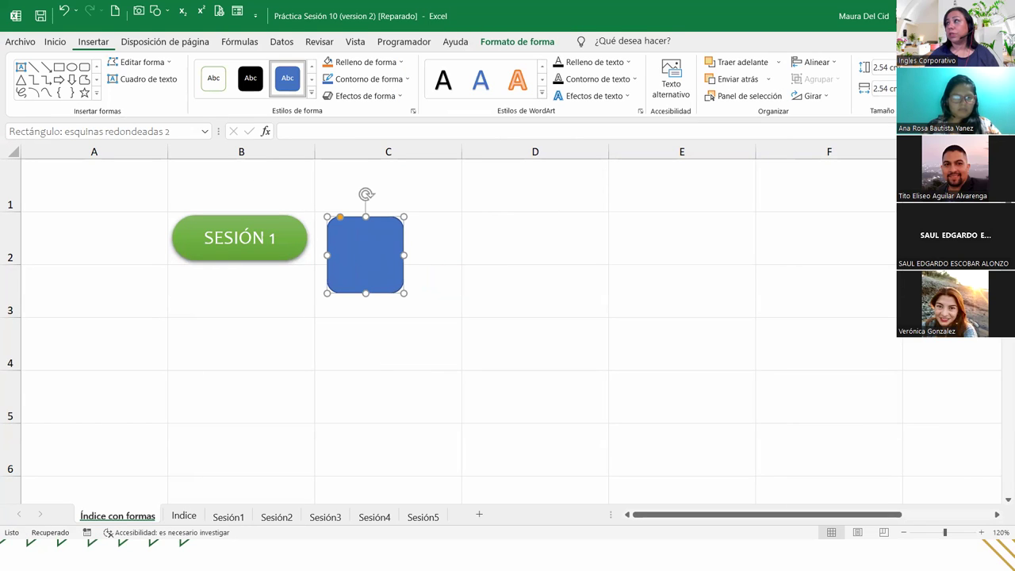
Size the new rectangle to 1.5 cm high and 4.5 cm wide
left_click(886, 68)
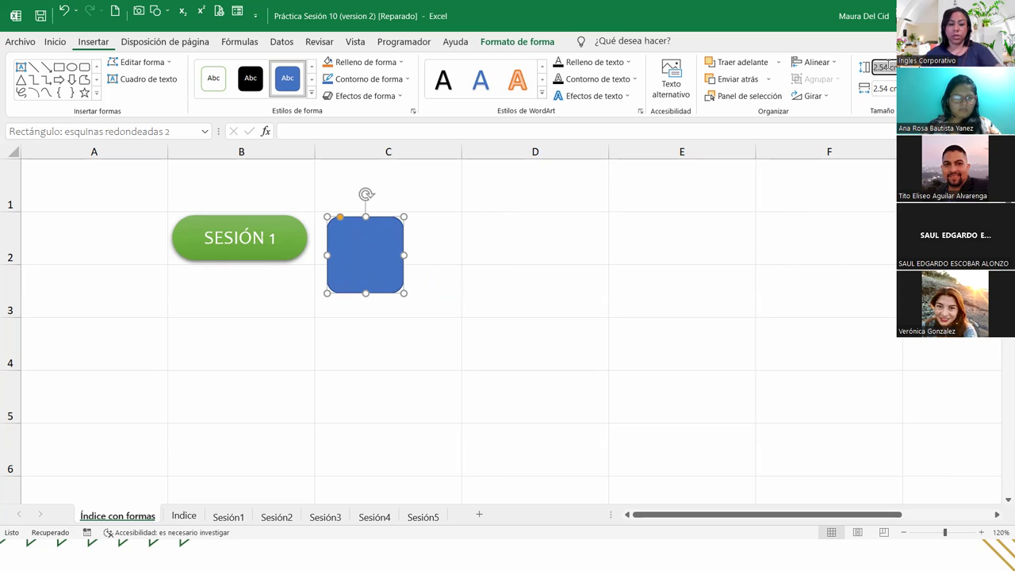
type("4.5")
key("Return")
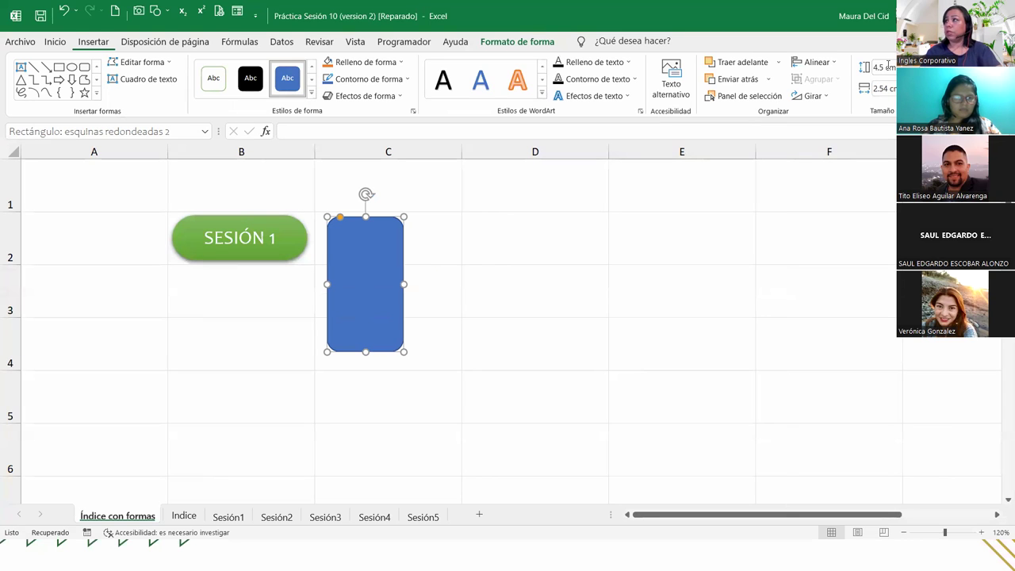
left_click(887, 66)
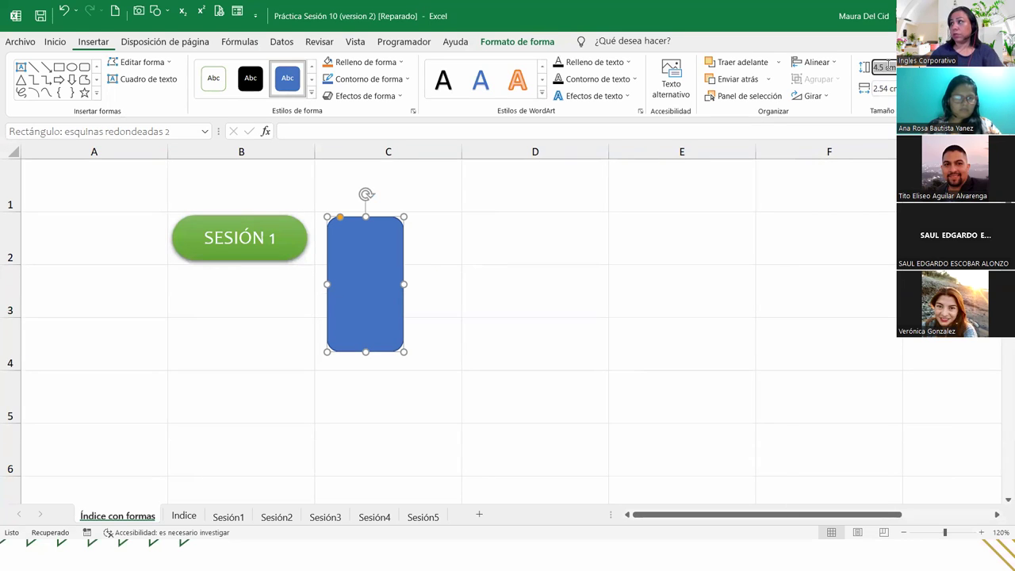
type("2.5")
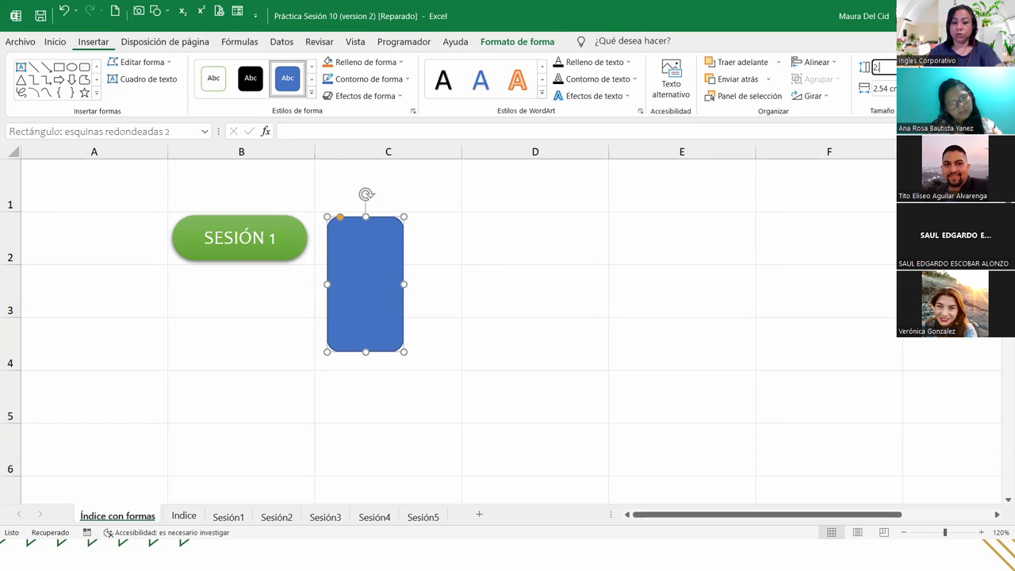
key("Return")
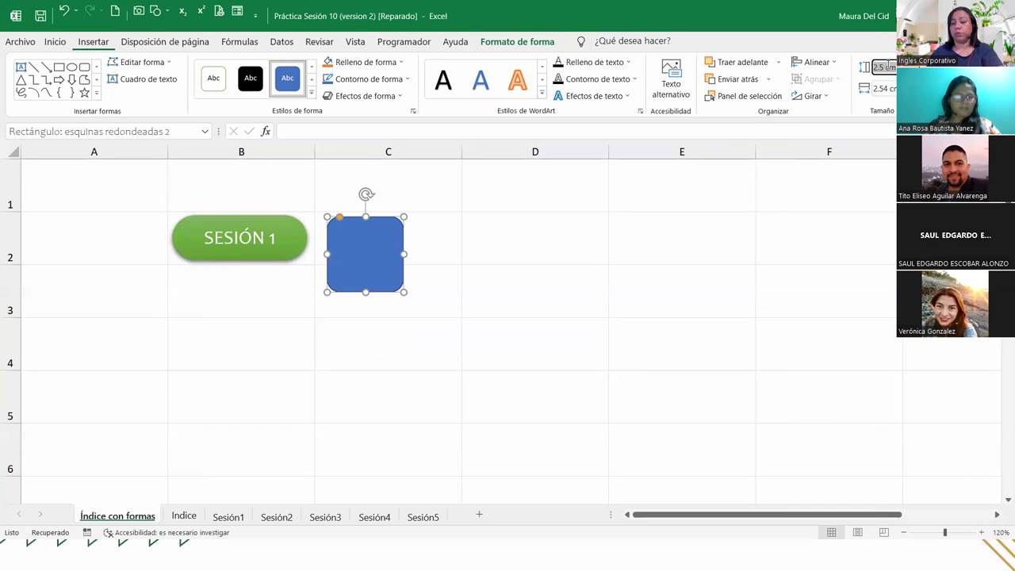
type("1.5")
key("Return")
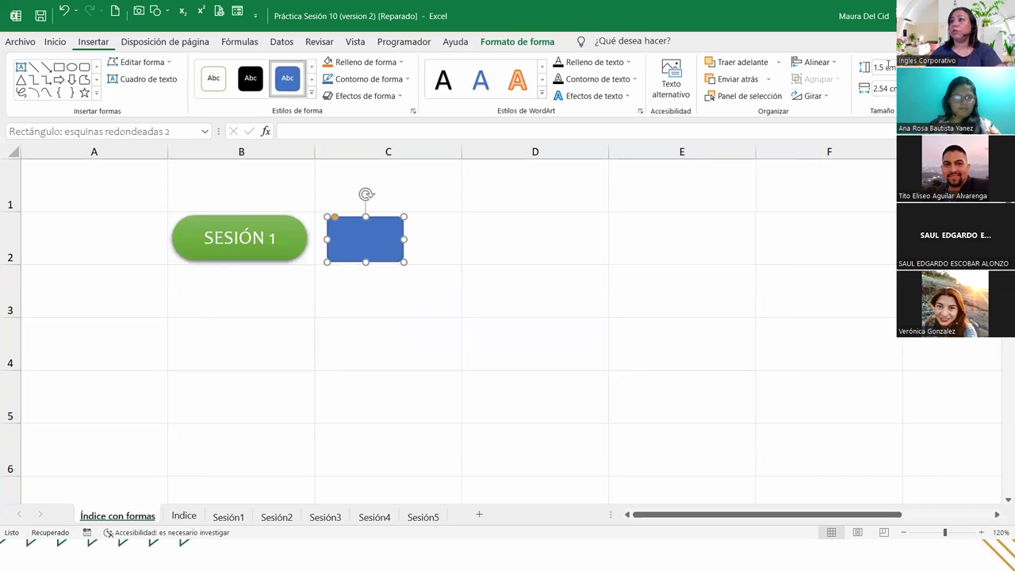
left_click(882, 89)
type("4.5")
key("Return")
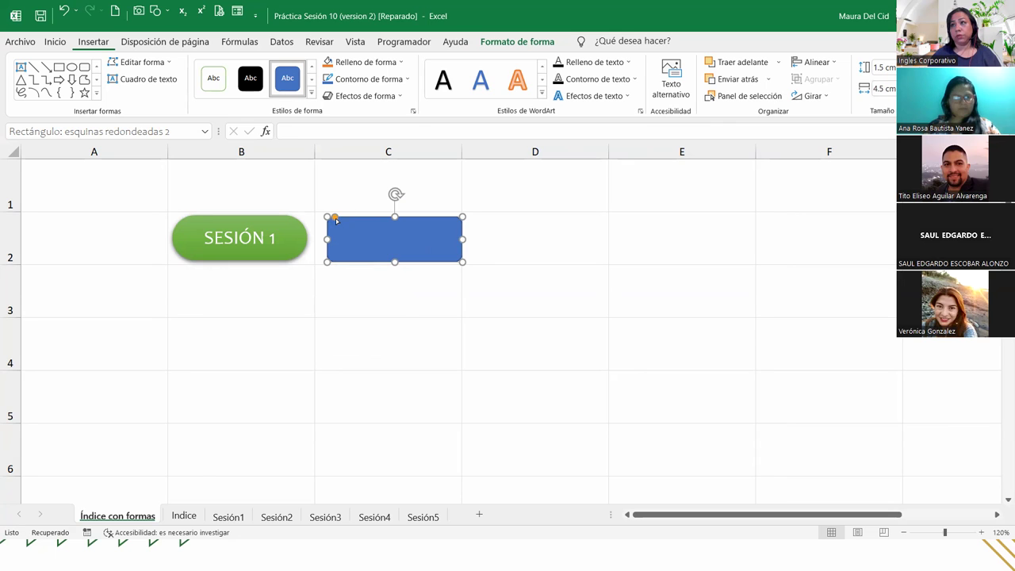
Align the rectangle to column C's border and dismiss the cannot-open-file errors
left_click_drag(380, 241, 374, 239)
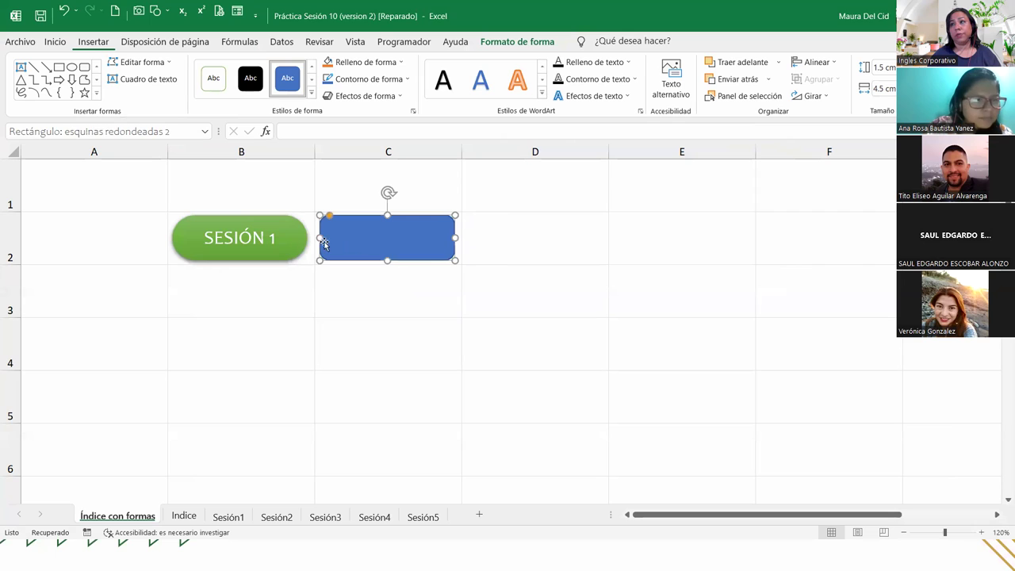
left_click(273, 243)
left_click(587, 258)
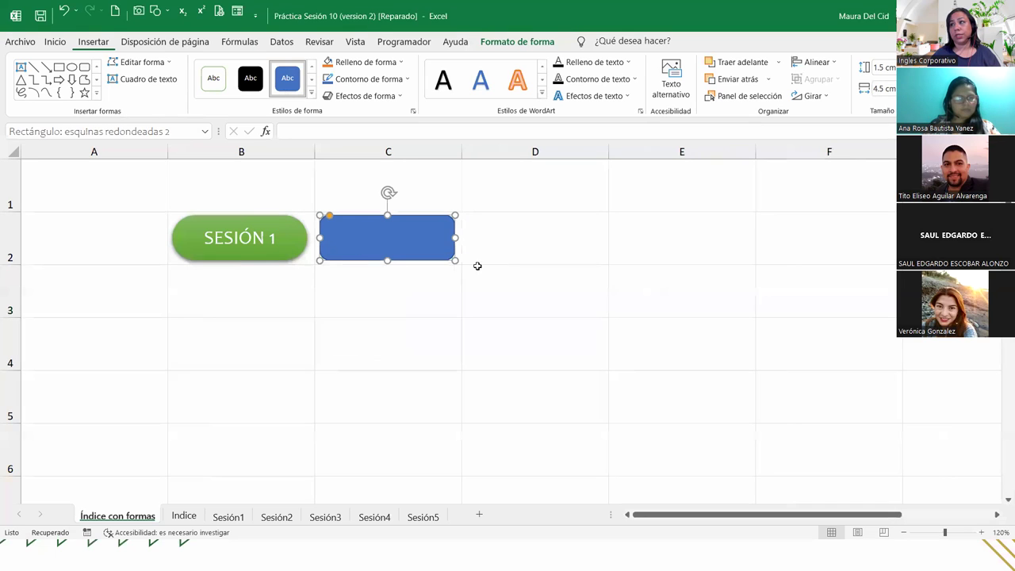
left_click(297, 258)
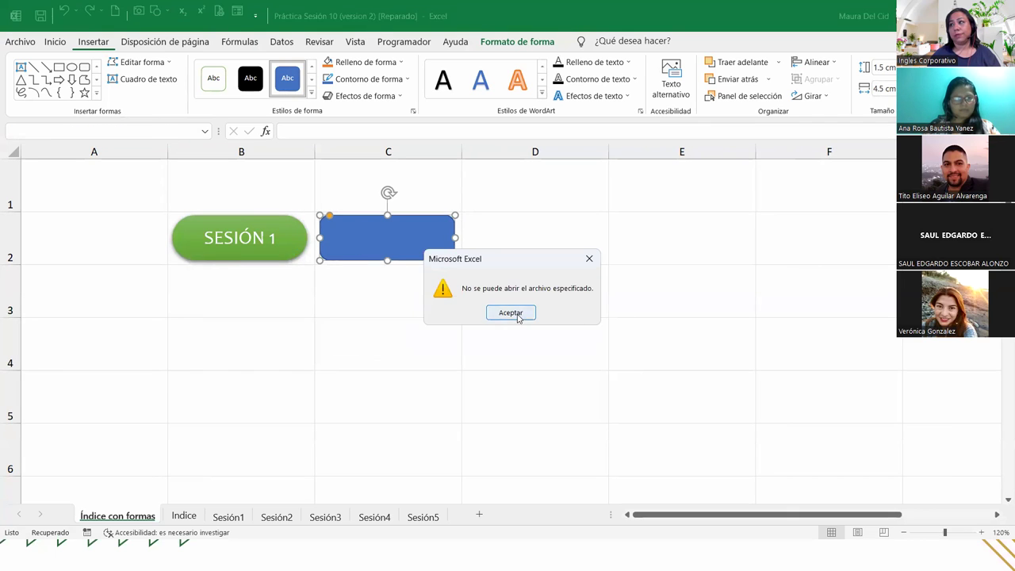
left_click(511, 313)
Copy the SESIÓN 1 format onto the blue rectangle with Copiar formato and round its corners fully
right_click(305, 255)
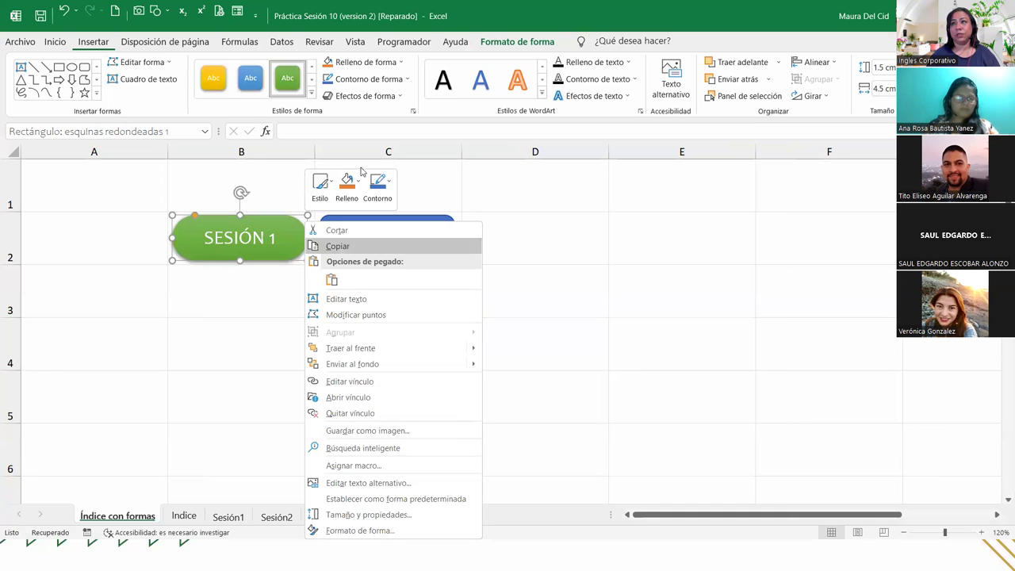
left_click(24, 38)
left_click(29, 39)
left_click(54, 41)
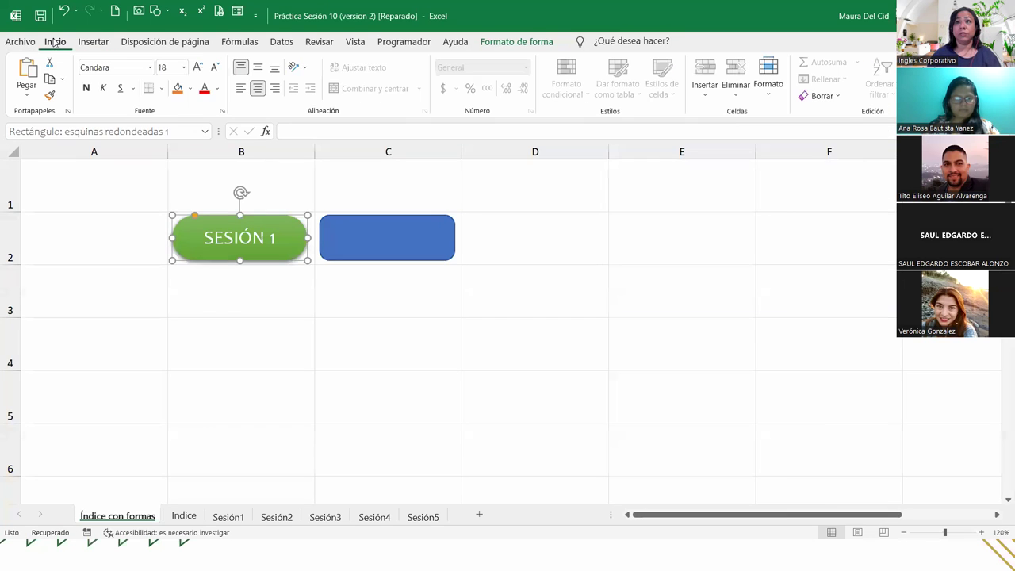
left_click(49, 95)
left_click(390, 250)
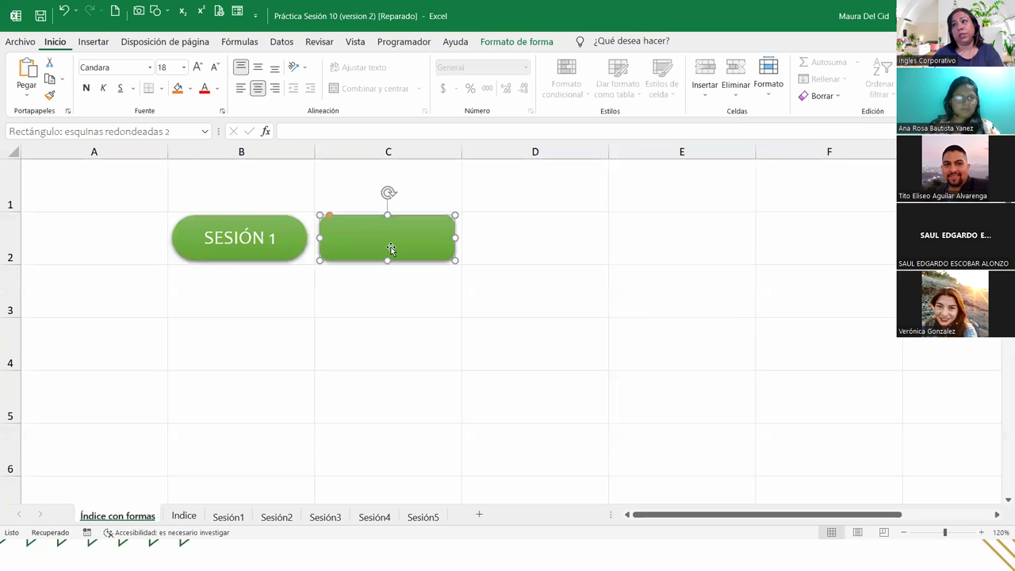
left_click_drag(331, 215, 403, 219)
left_click(253, 245)
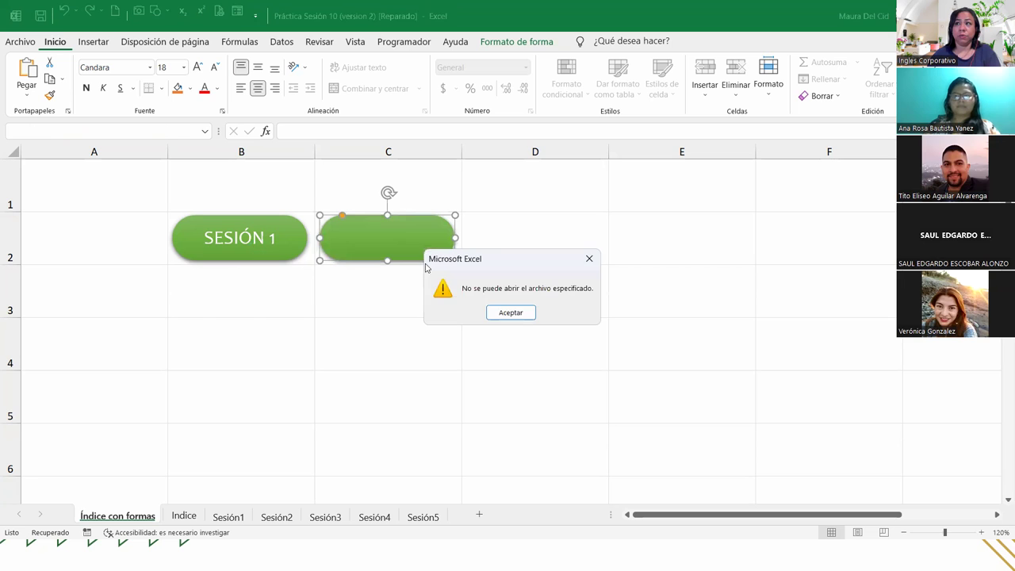
left_click(504, 313)
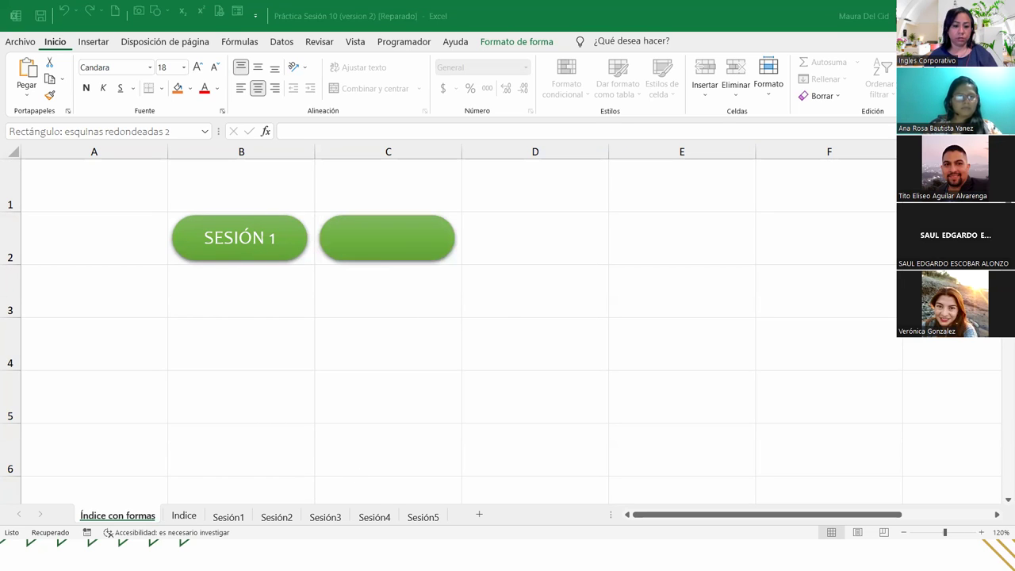
Open the SESIÓN 1 button's link settings and browse up through the C: drive to the desktop
right_click(250, 246)
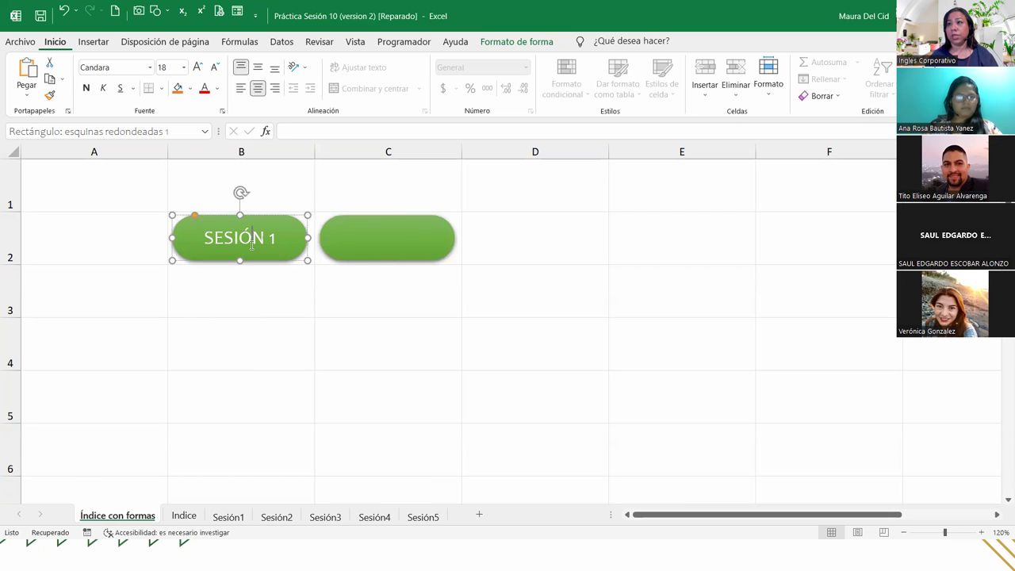
left_click(296, 388)
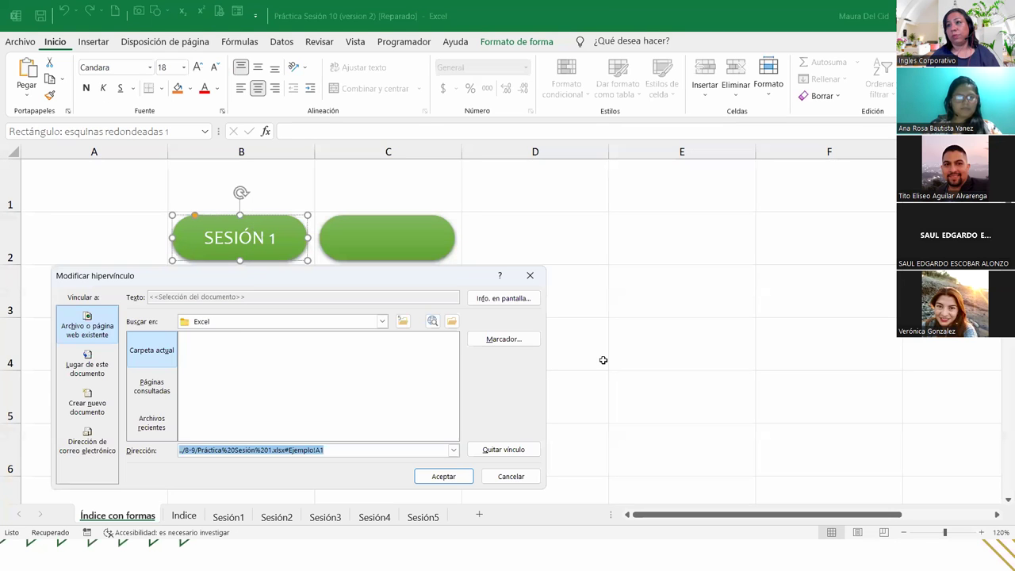
left_click(403, 321)
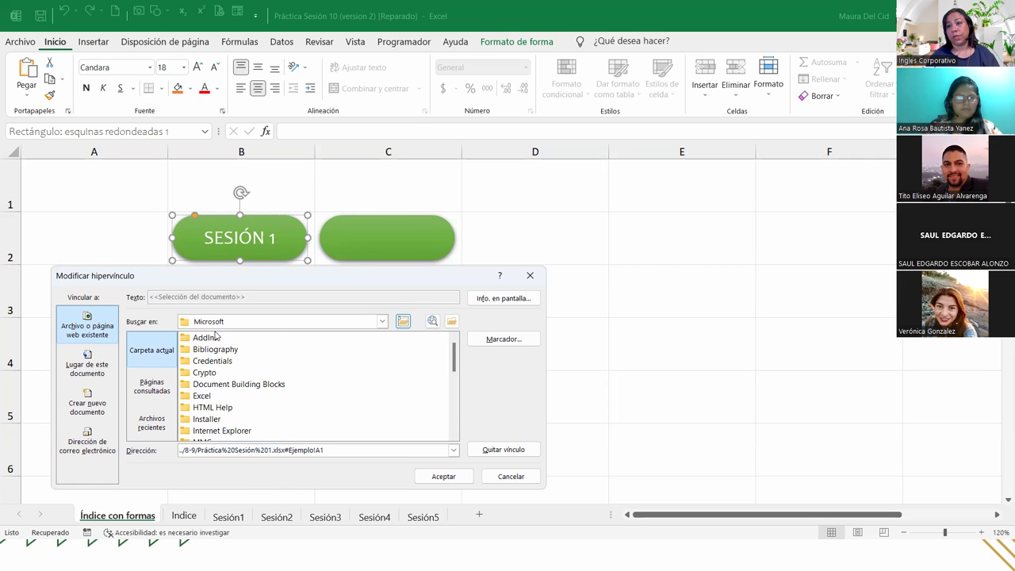
left_click(150, 353)
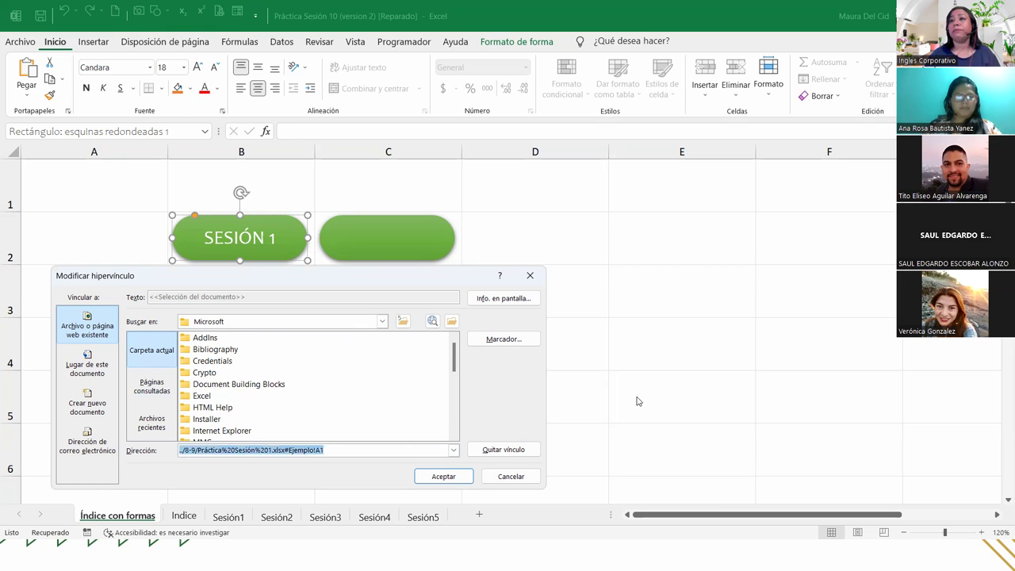
left_click(381, 321)
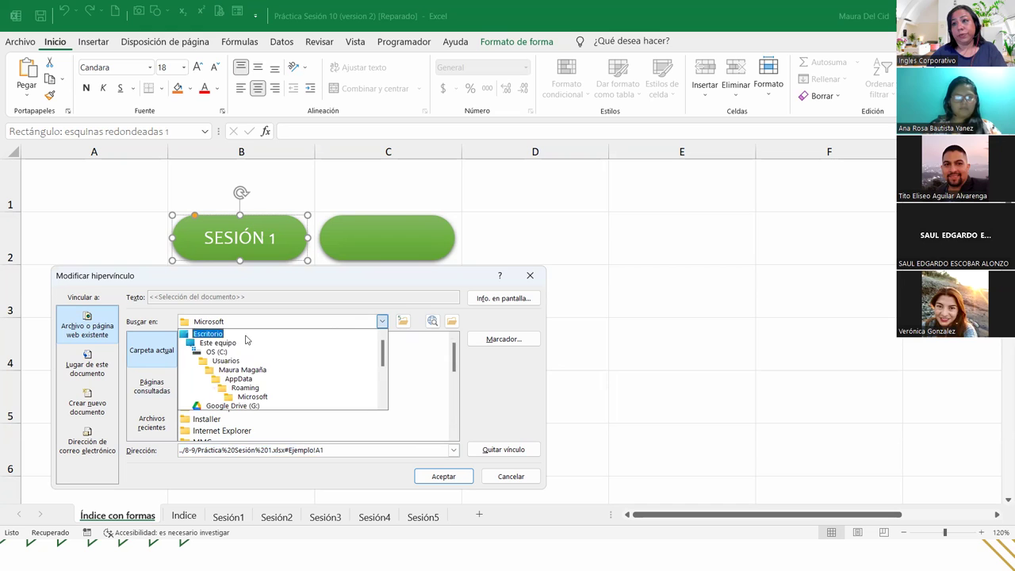
scroll(251, 371, "down", 2)
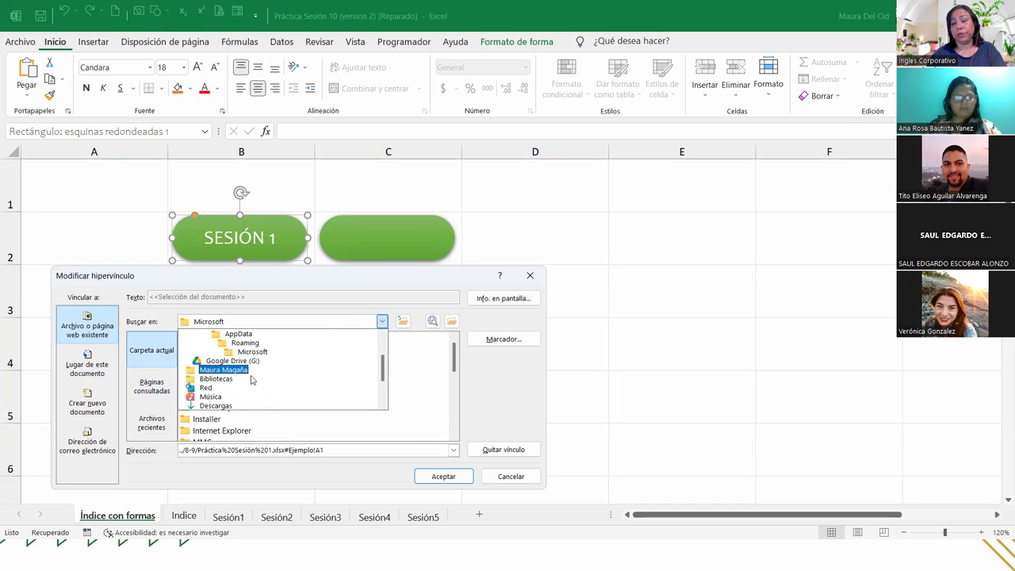
scroll(250, 371, "up", 2)
scroll(260, 361, "up", 1)
left_click(263, 352)
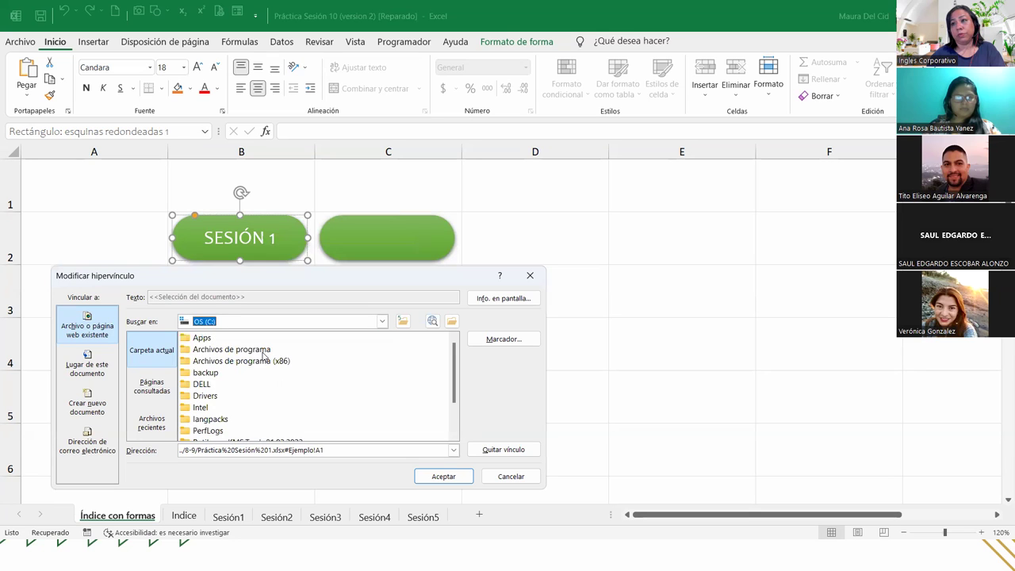
scroll(257, 415, "down", 2)
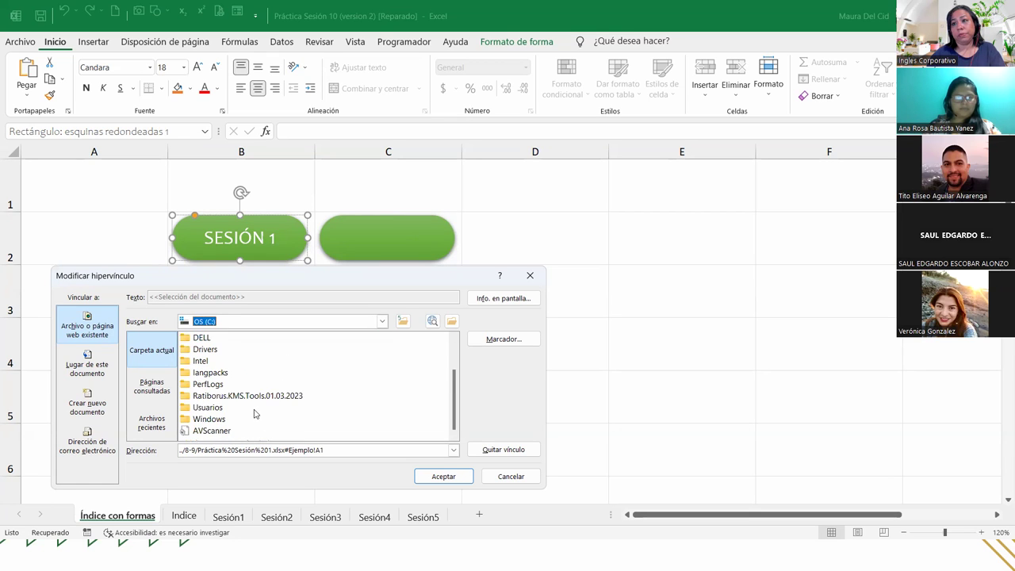
scroll(254, 413, "up", 2)
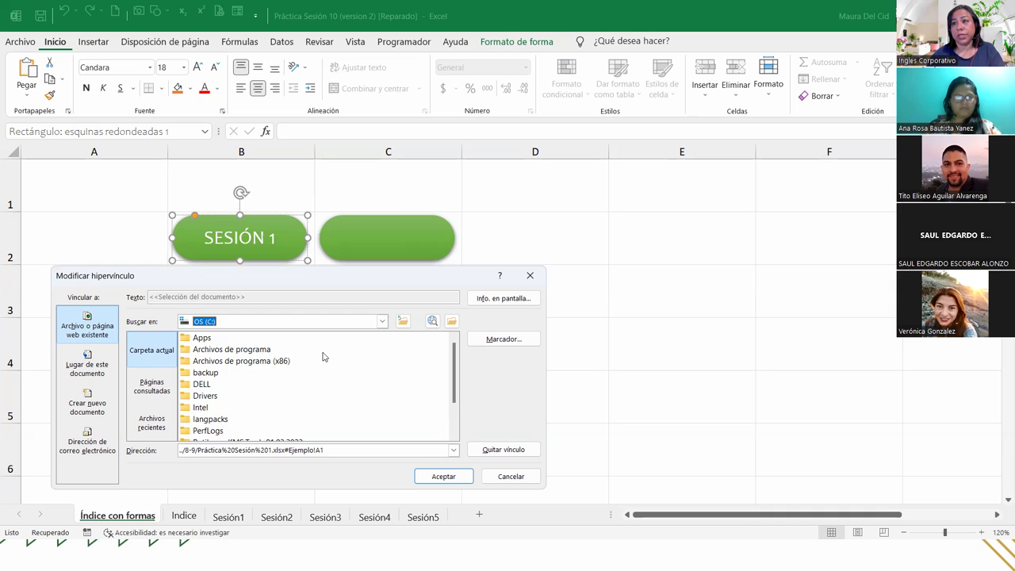
left_click(404, 321)
left_click(403, 321)
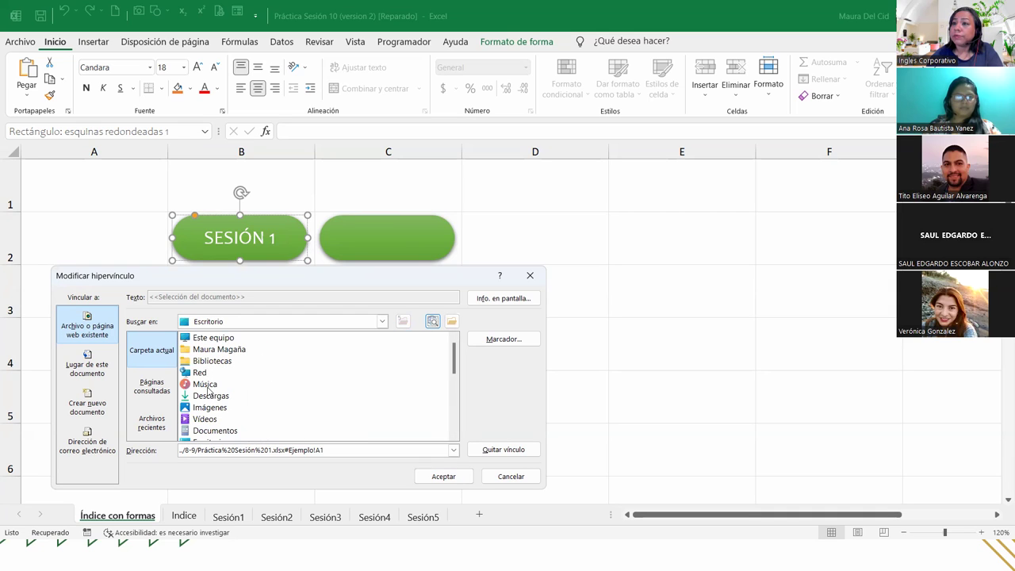
Browse Documentos > Inglés Corporativo > EXI > 8-9, pick Práctica Sesión 1 and dismiss the error
double_click(215, 430)
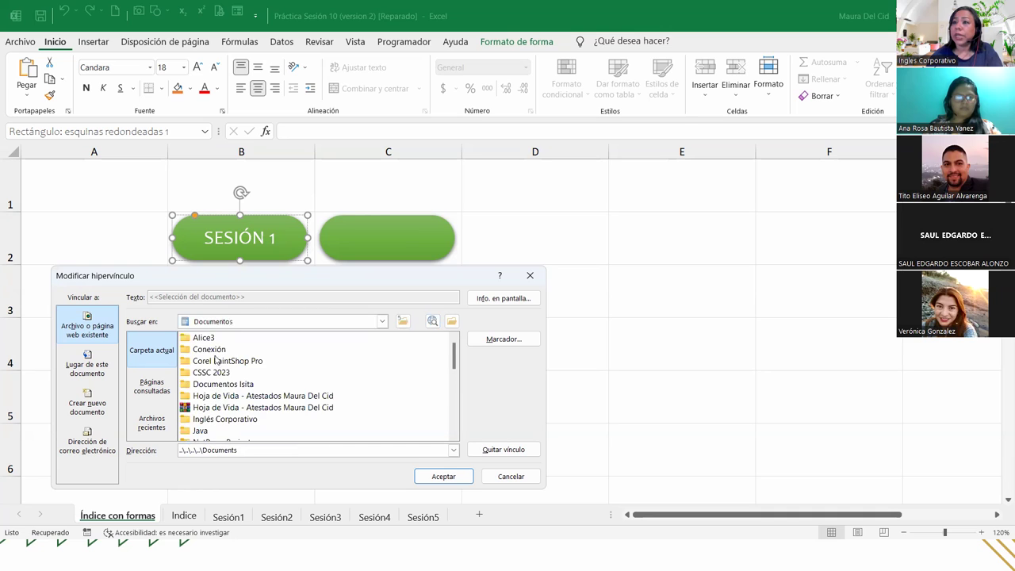
double_click(222, 419)
left_click(214, 371)
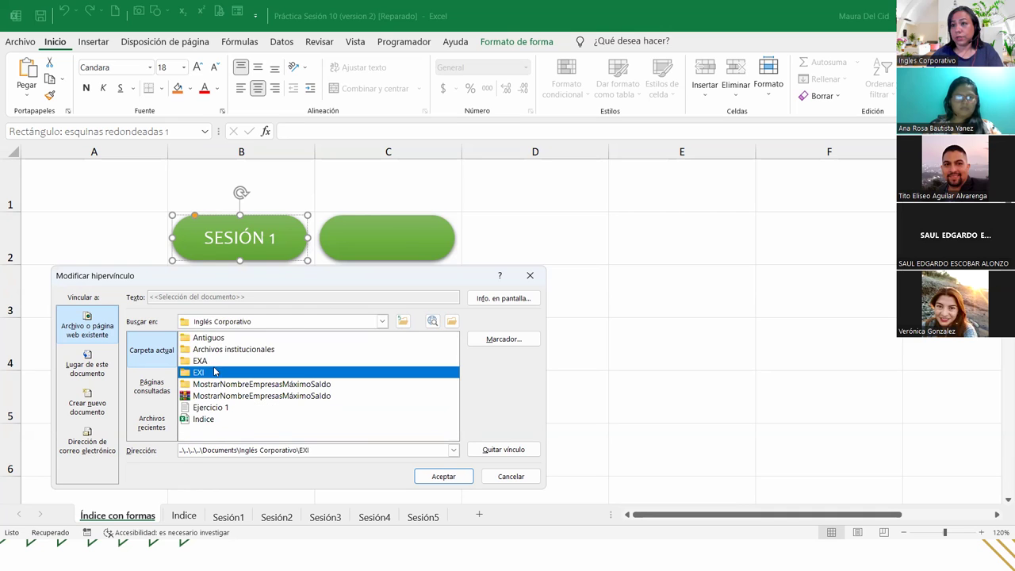
double_click(185, 372)
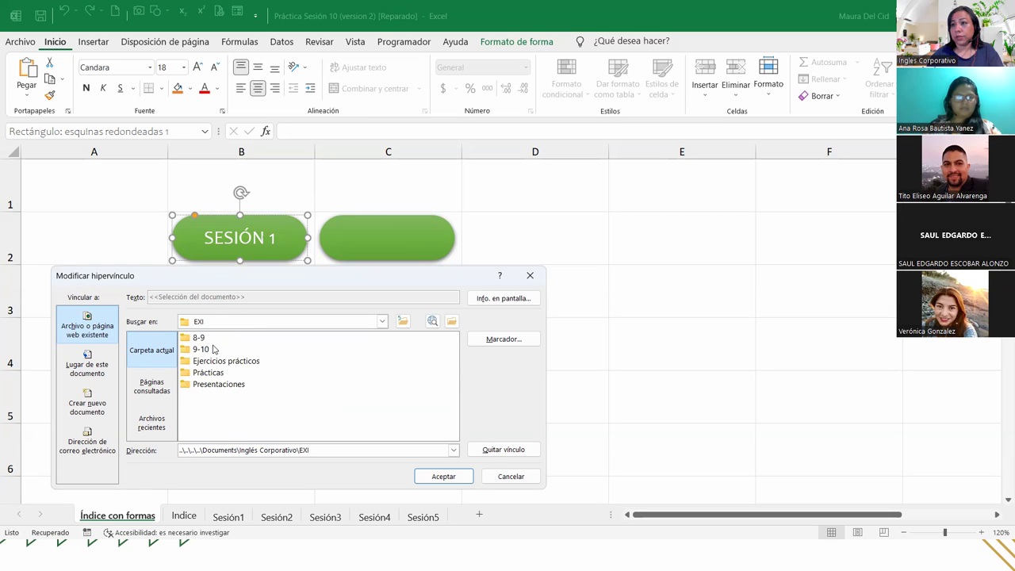
double_click(212, 349)
left_click(241, 362)
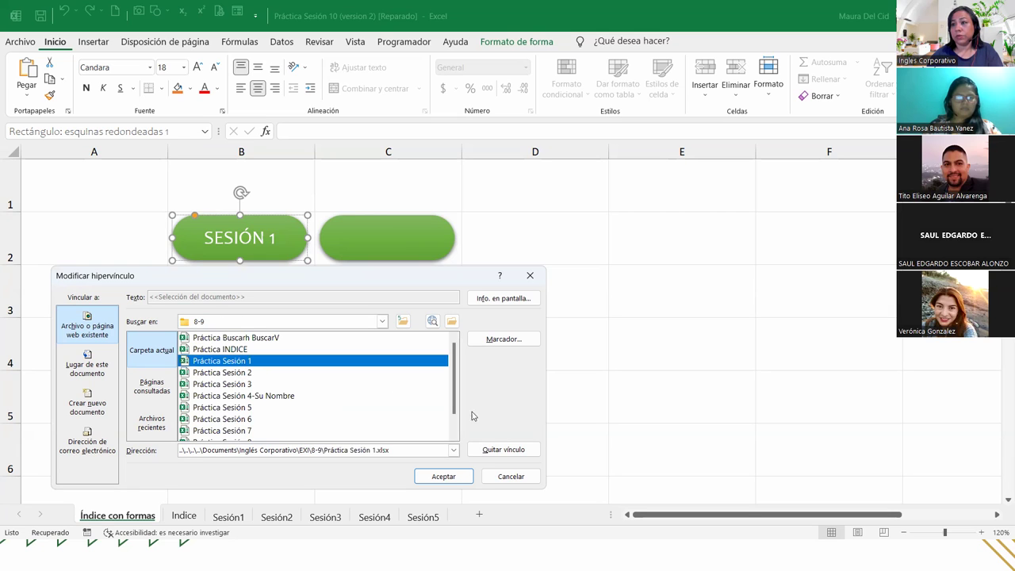
left_click(503, 338)
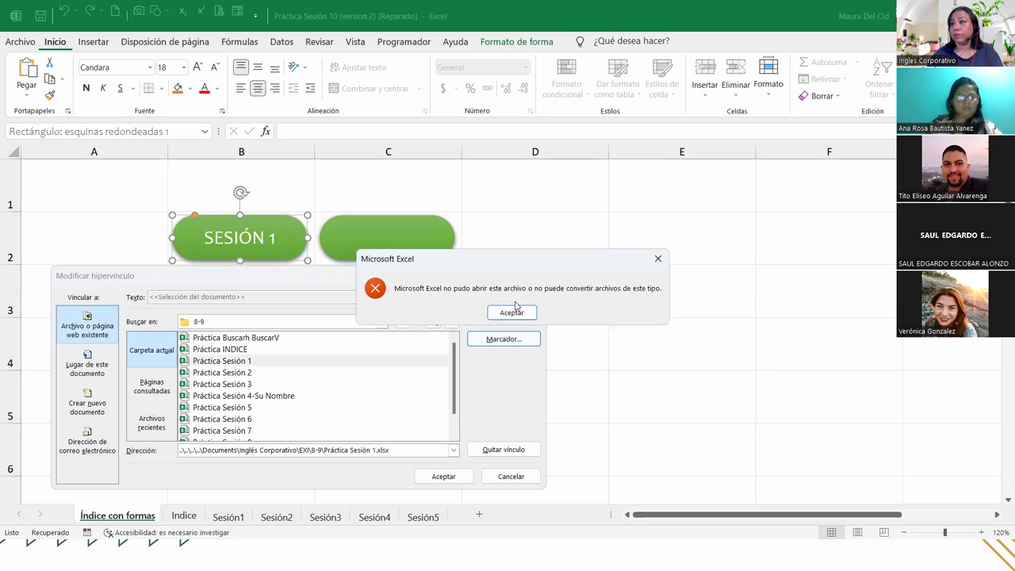
left_click(512, 312)
Clear the link address and relink the button to Práctica Sesión 1 in the 8-9 folder
triple_click(404, 449)
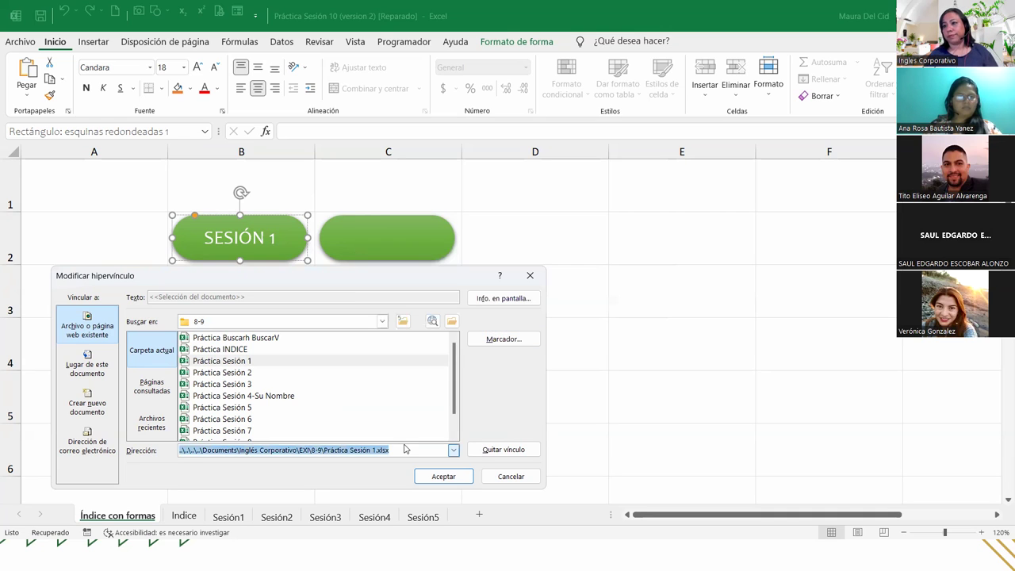
key("Delete")
left_click(231, 361)
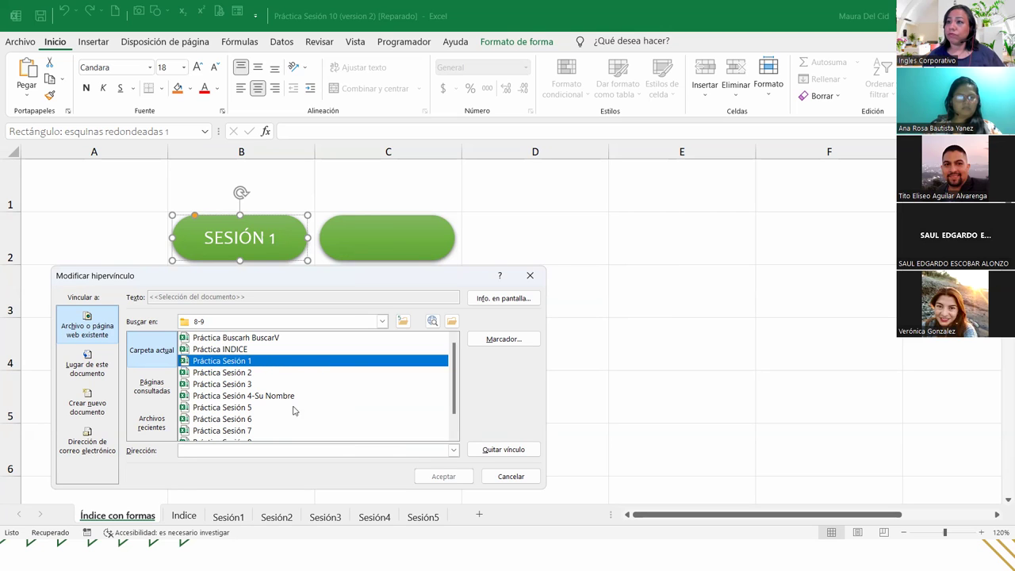
left_click(402, 321)
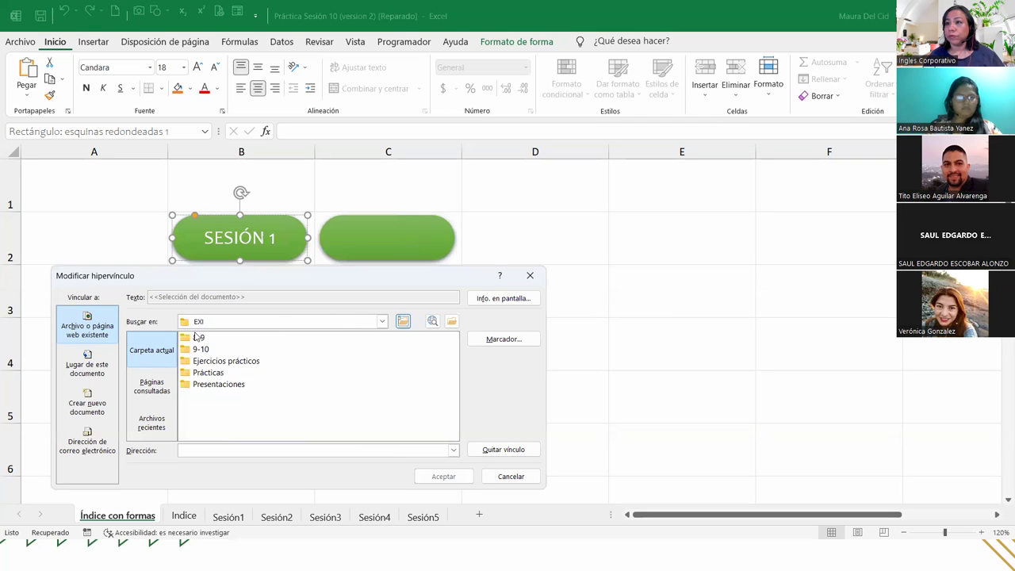
double_click(196, 339)
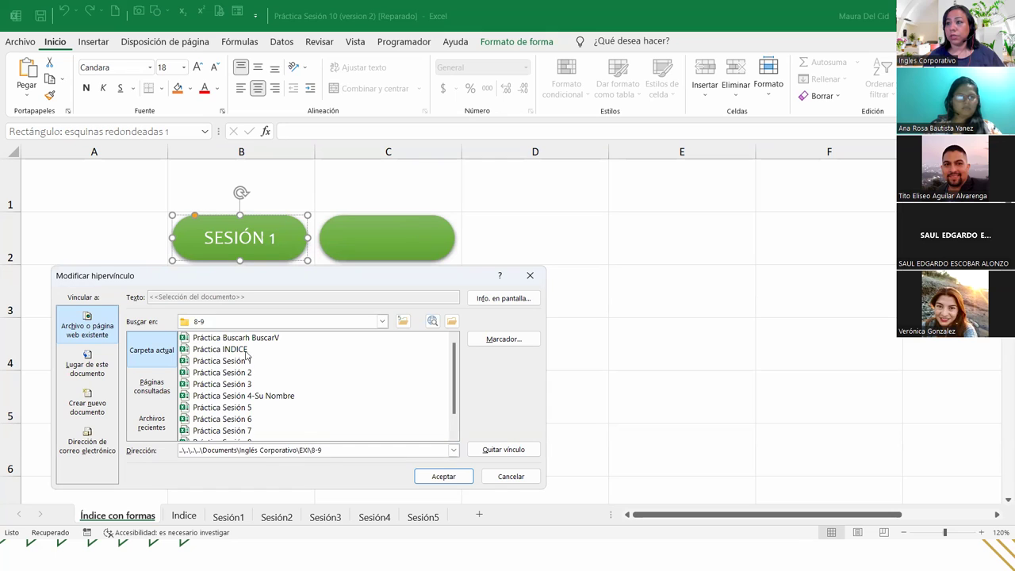
double_click(219, 362)
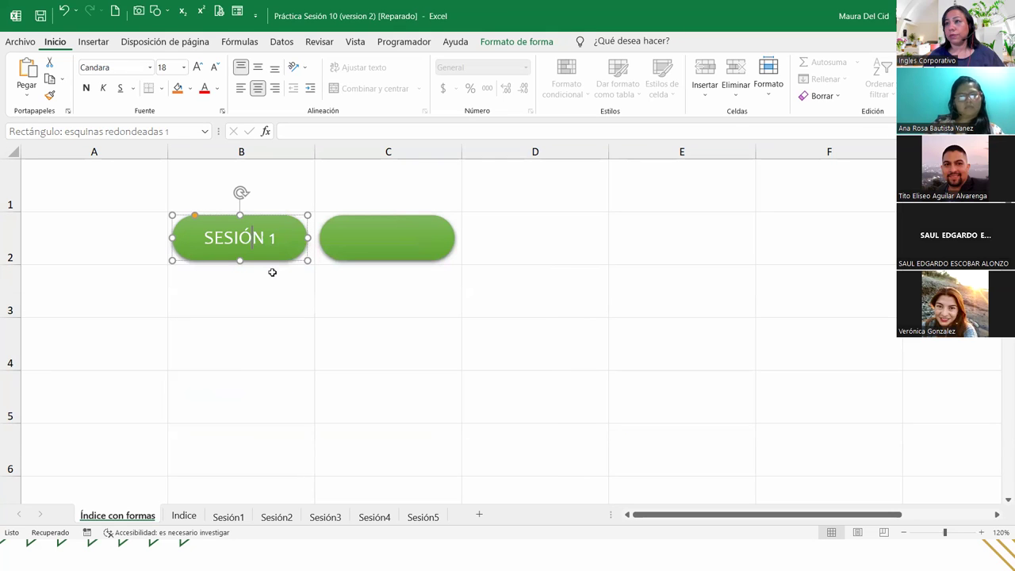
Reopen the SESIÓN 1 link settings, dismiss the could-not-open error, and browse up to the Desktop
right_click(278, 221)
left_click(353, 377)
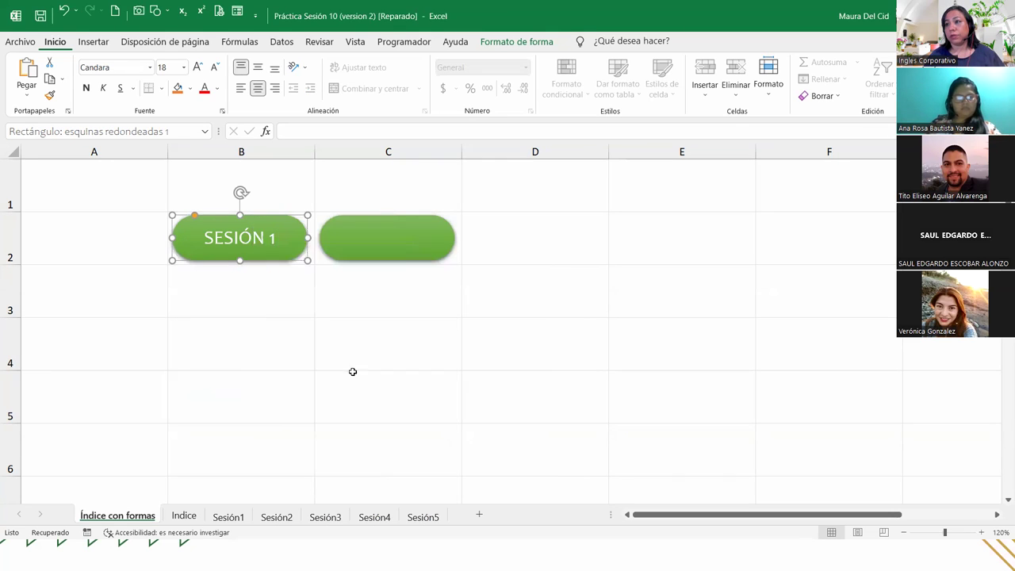
left_click(544, 334)
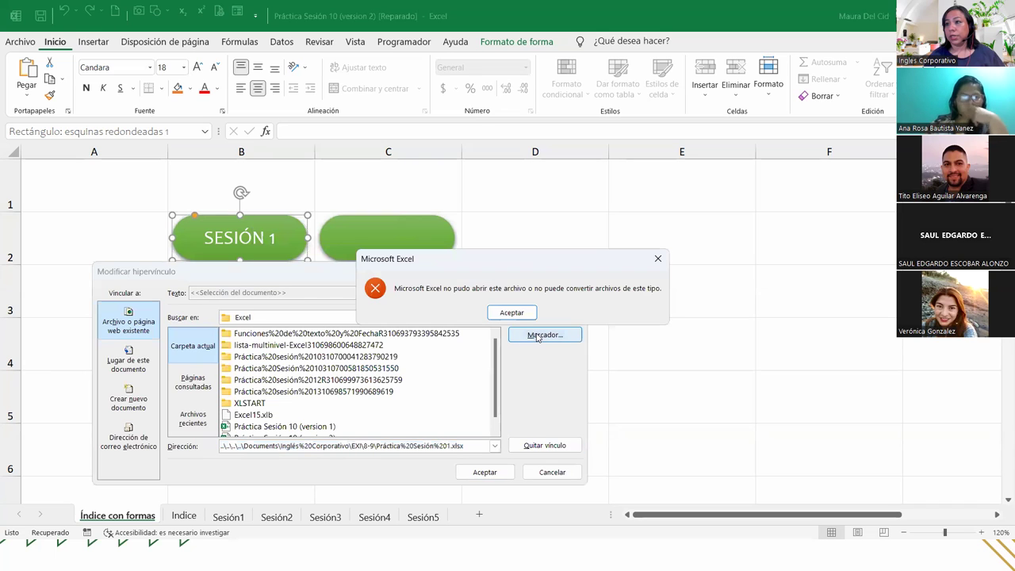
left_click(511, 312)
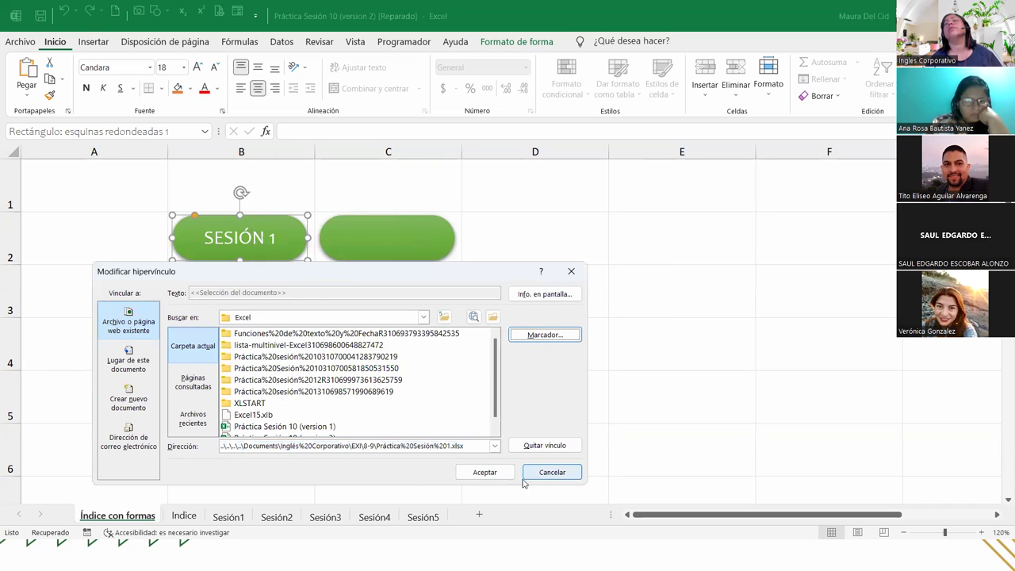
left_click(424, 317)
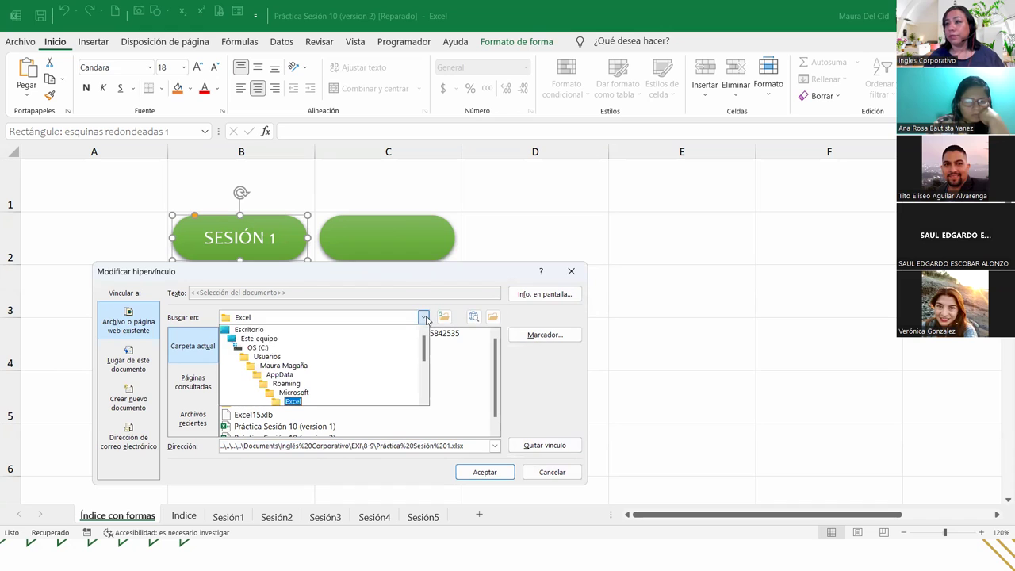
left_click(259, 338)
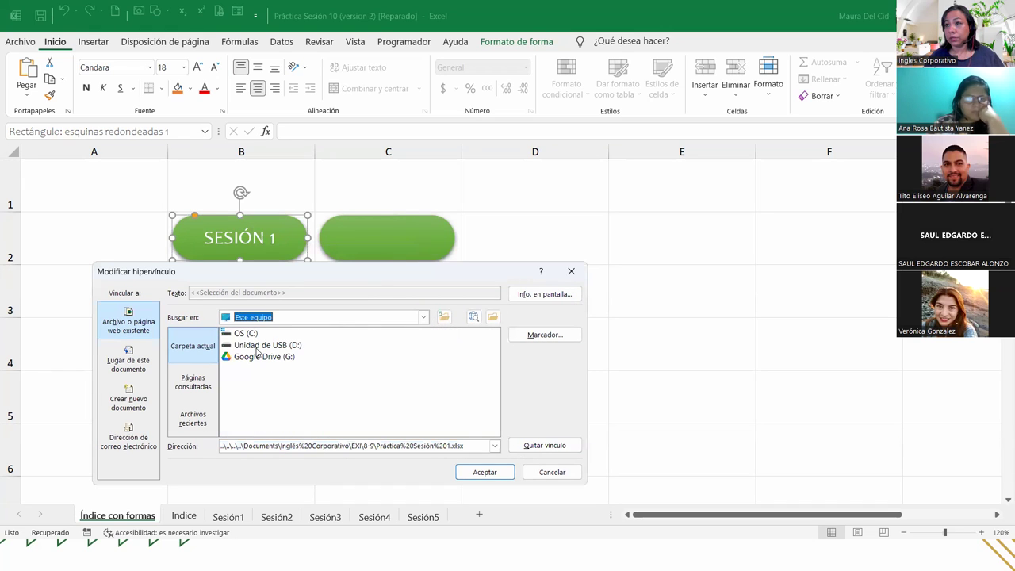
left_click(188, 350)
left_click(444, 317)
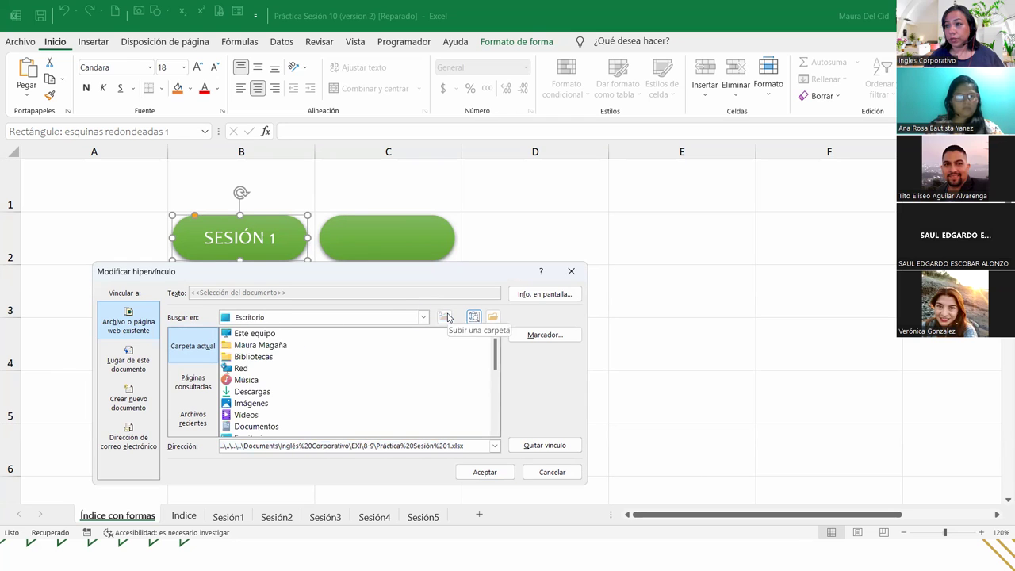
Open Documentos > Inglés Corporativo > EXI > 8-9 and choose Práctica Sesión 1 as the link target
double_click(252, 427)
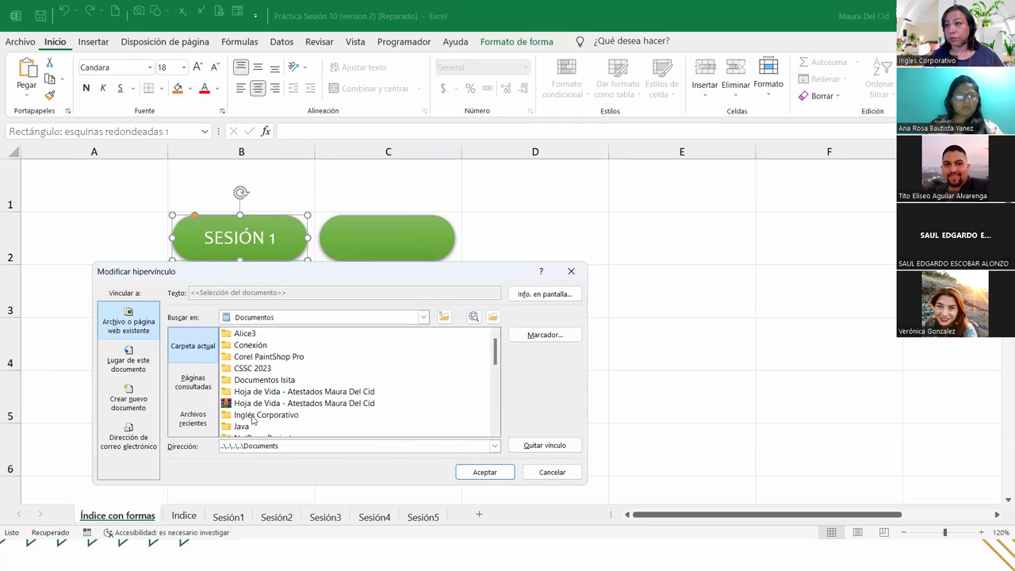
double_click(256, 414)
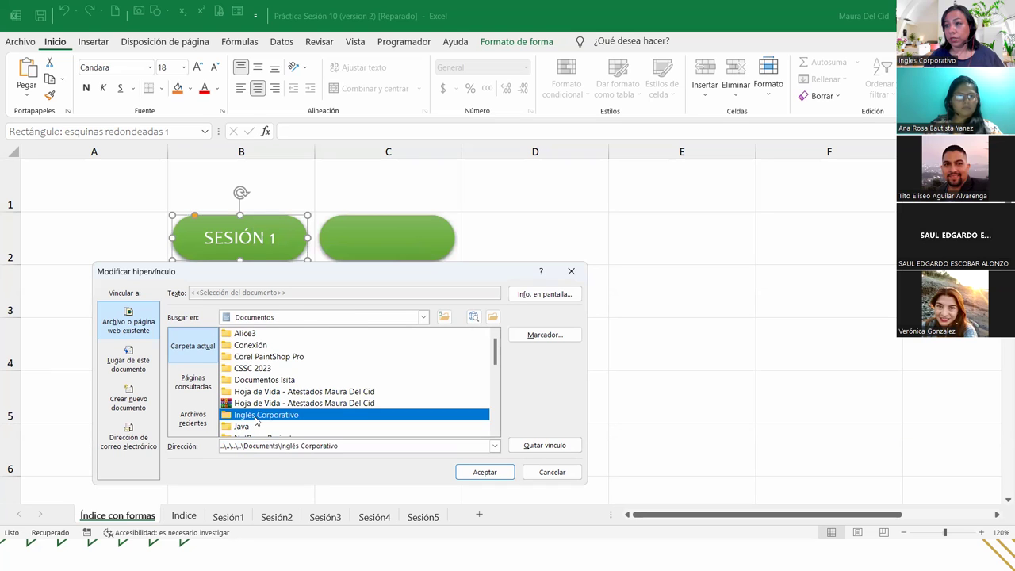
double_click(238, 368)
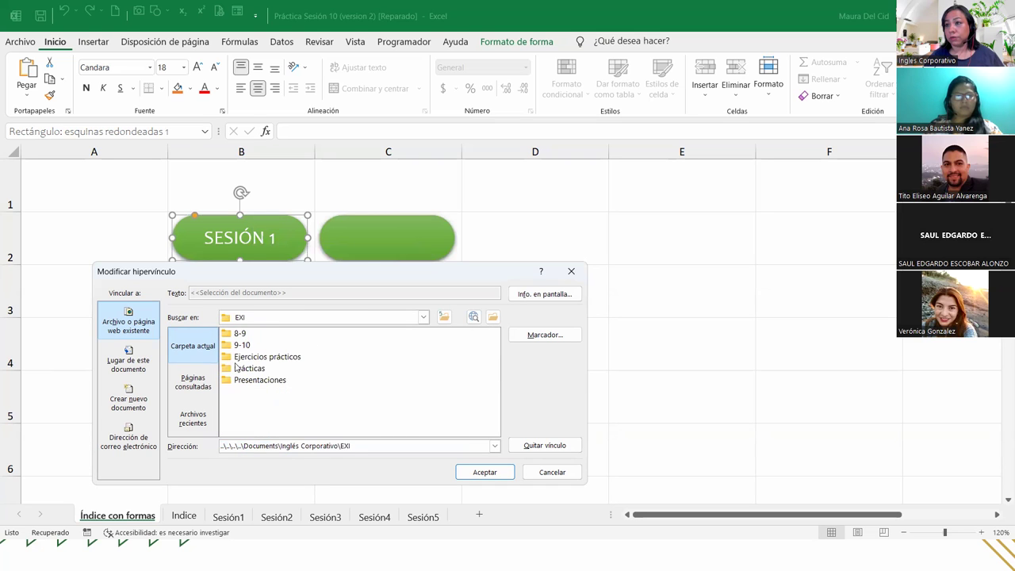
double_click(239, 334)
left_click(268, 358)
left_click(539, 334)
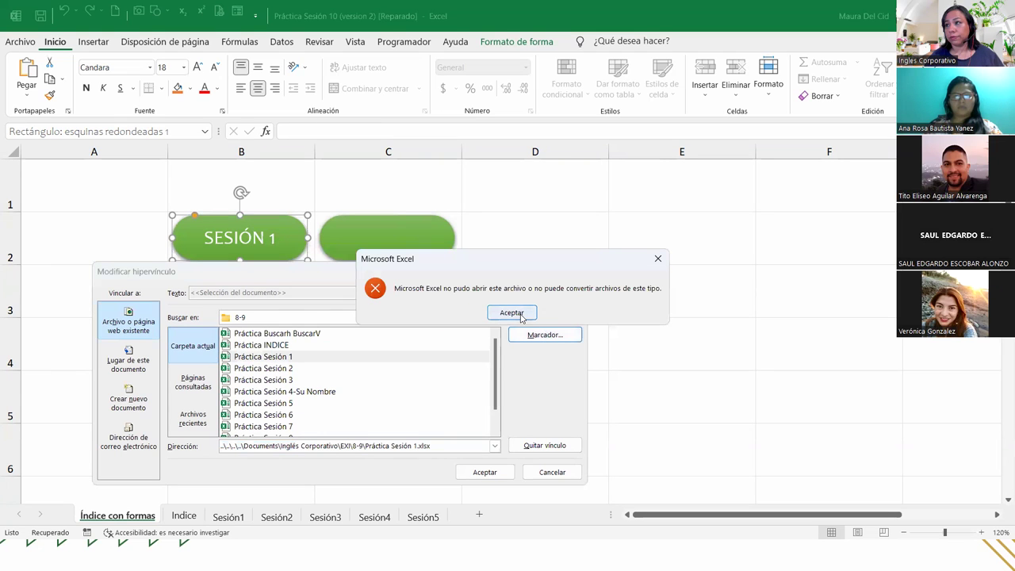
left_click(519, 314)
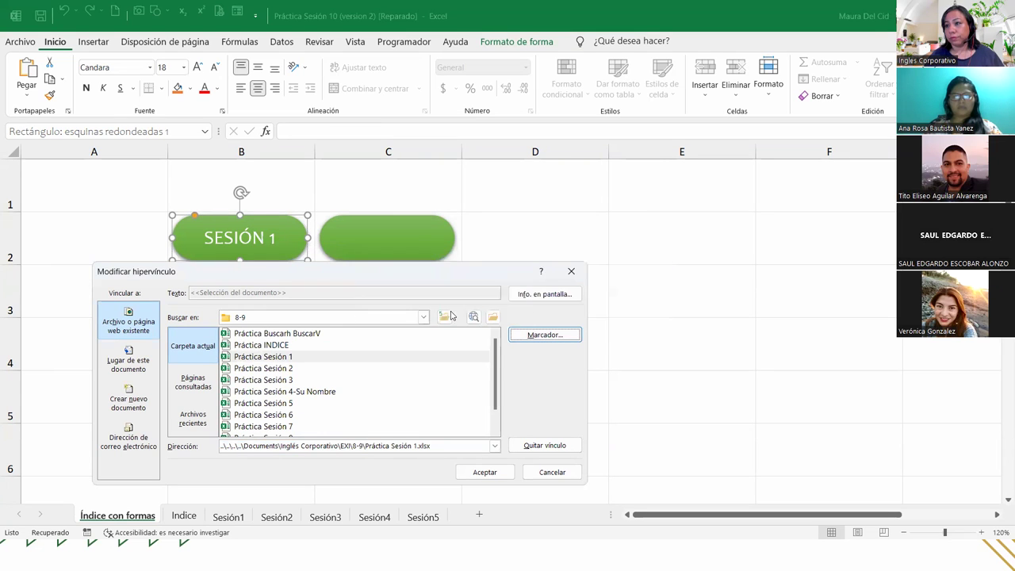
Confirm the link, then click SESIÓN 1 and accept the warning to open Práctica Sesión 1
left_click(484, 472)
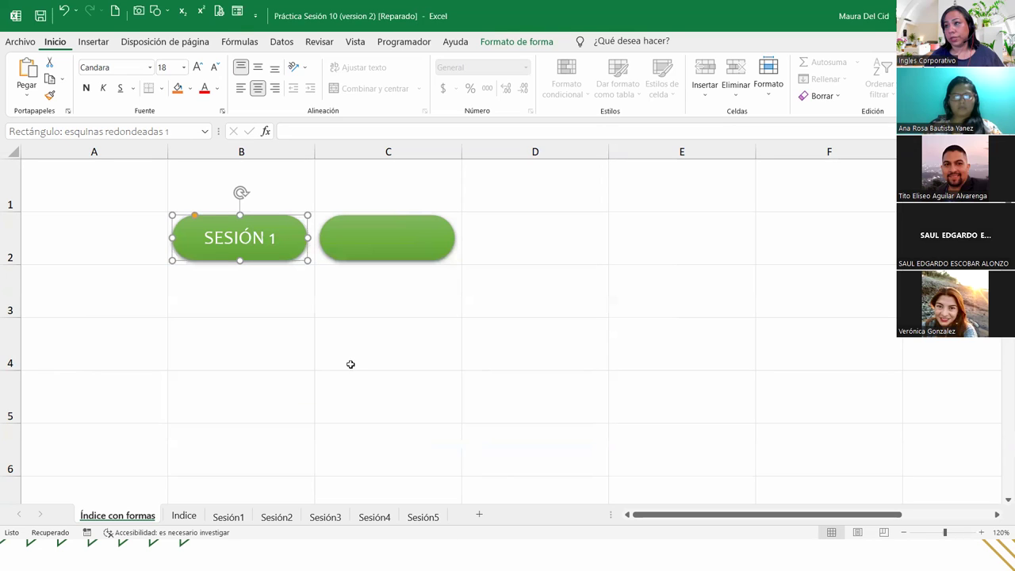
left_click_drag(323, 372, 341, 360)
left_click(204, 232)
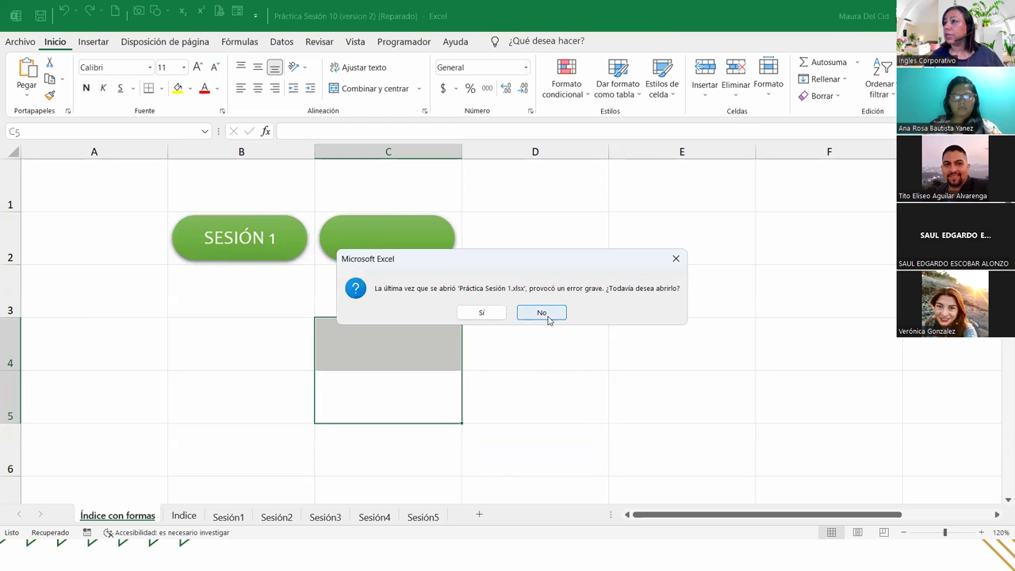
left_click(501, 316)
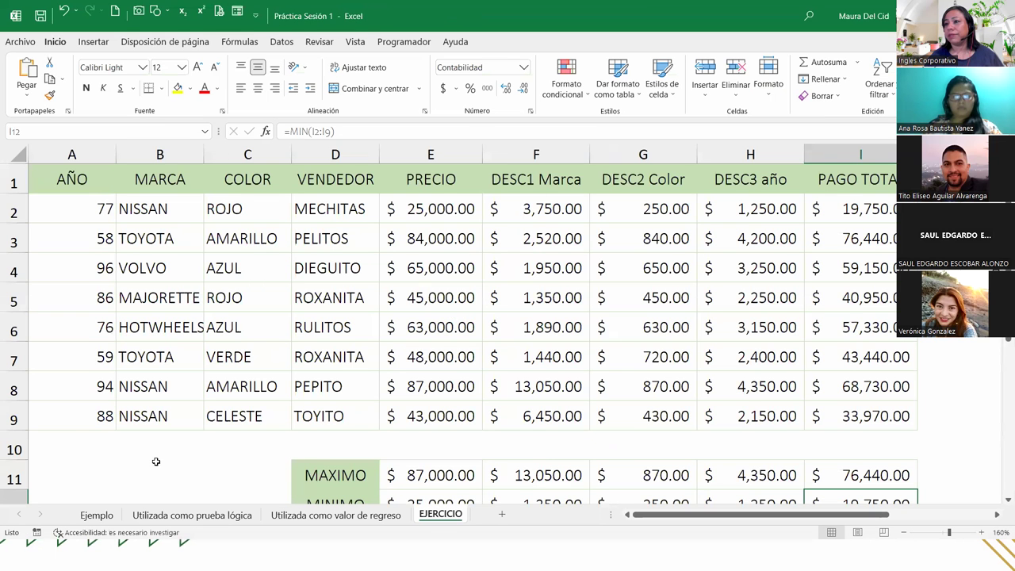
left_click(130, 287)
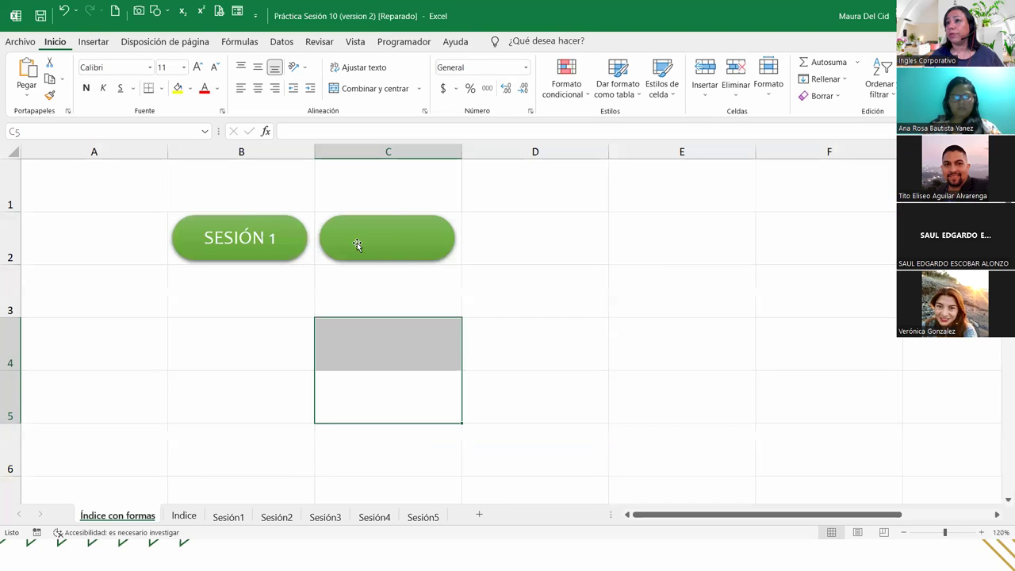
Open the SESIÓN 1 button's link settings and look for a location inside the linked file
right_click(262, 225)
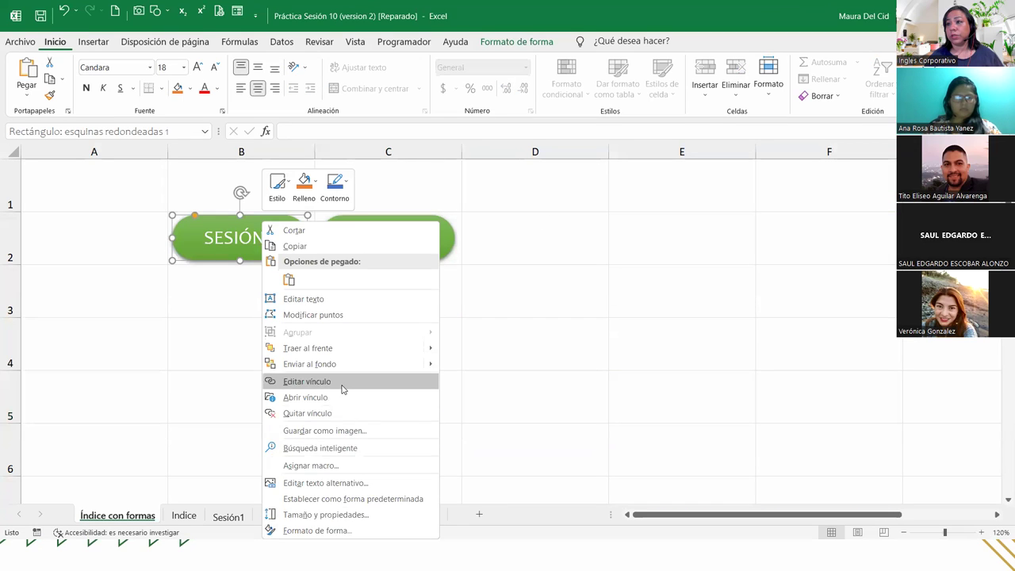
left_click(341, 382)
left_click(537, 336)
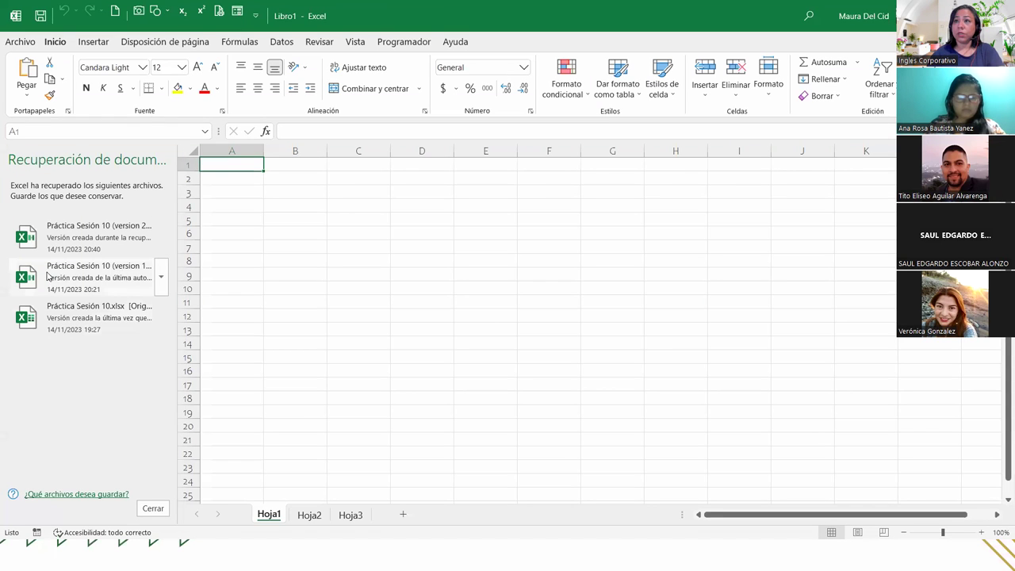
From Document Recovery, open Práctica Sesión 10 version 2 [Reparado] and select cell A4
left_click(79, 269)
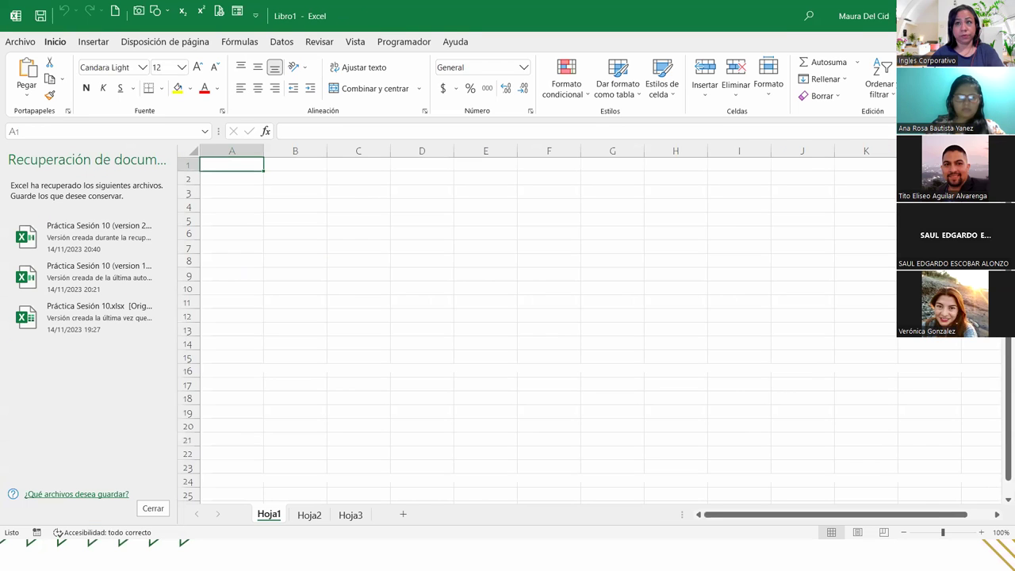
left_click(138, 283)
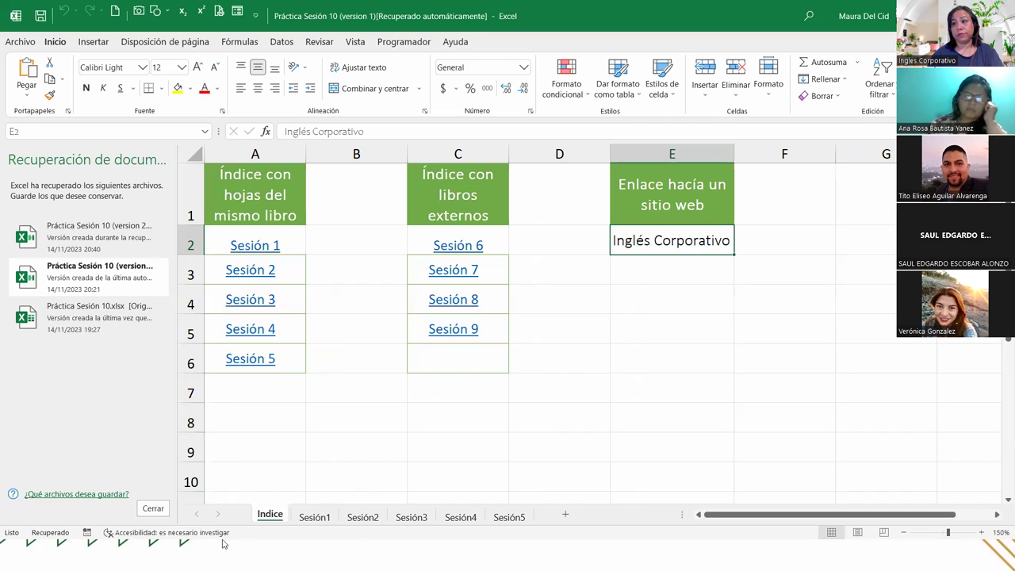
left_click(81, 225)
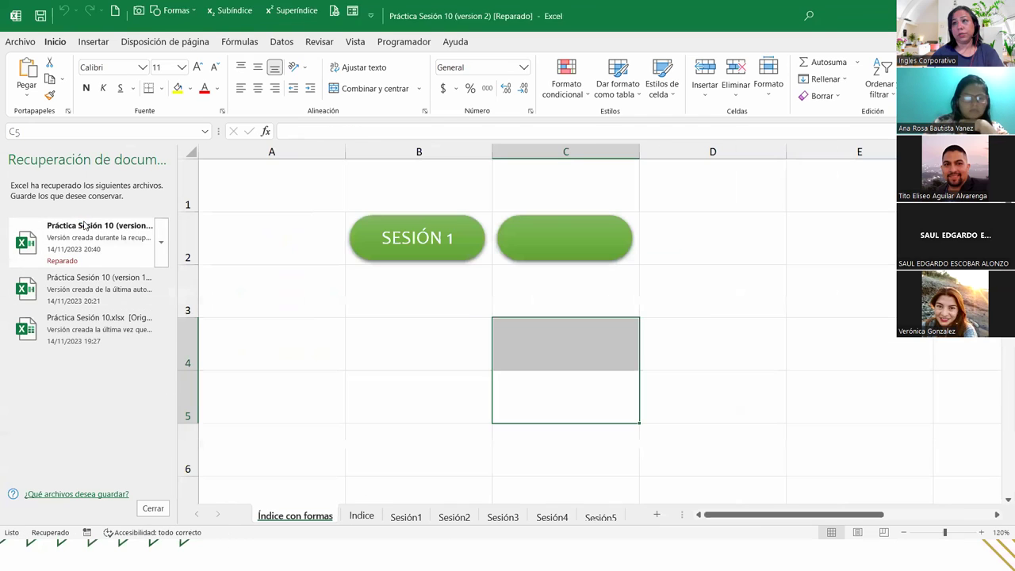
left_click(295, 339)
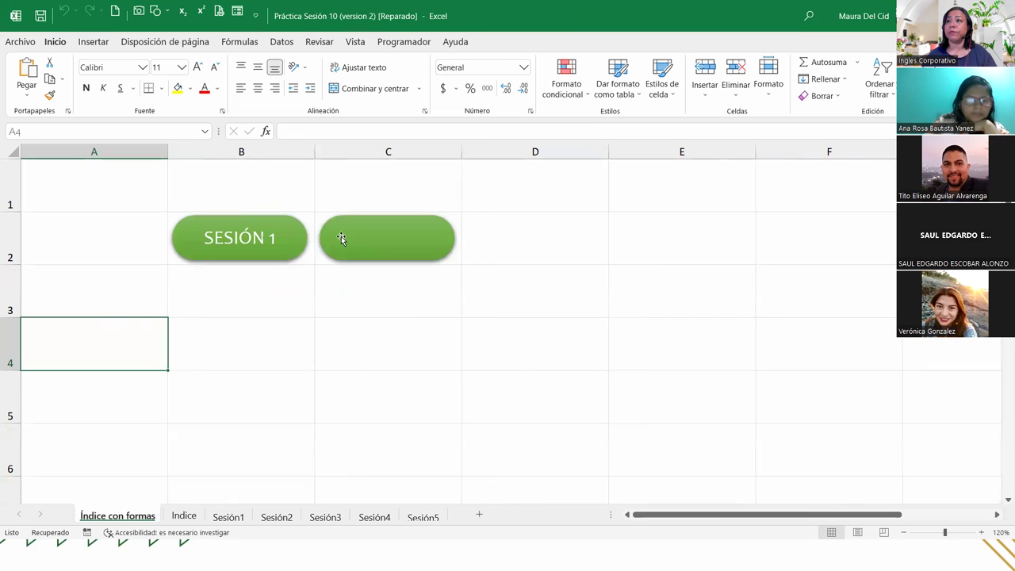
Start a hyperlink on the second green button and browse to the Documentos folder
right_click(341, 239)
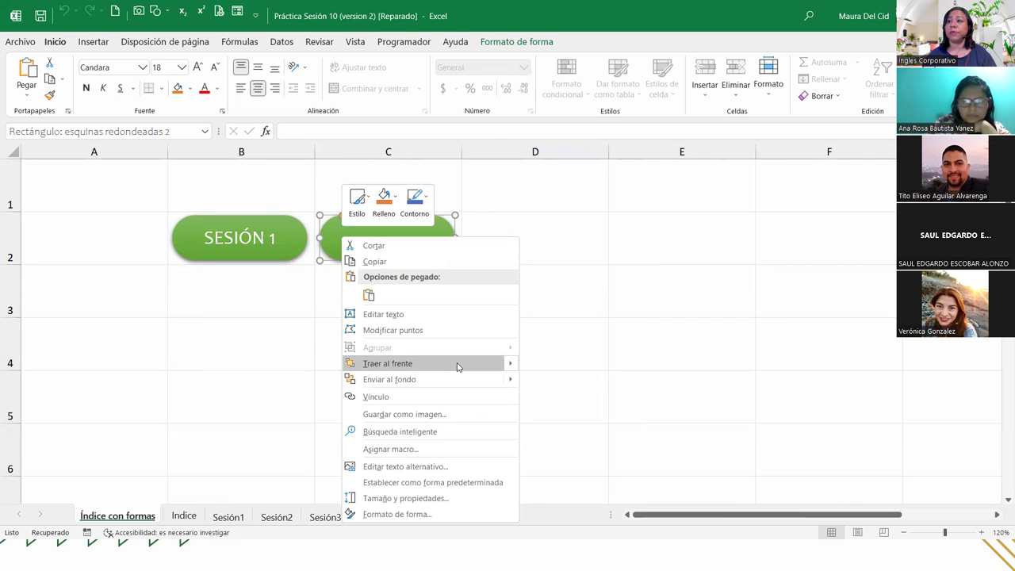
left_click(457, 394)
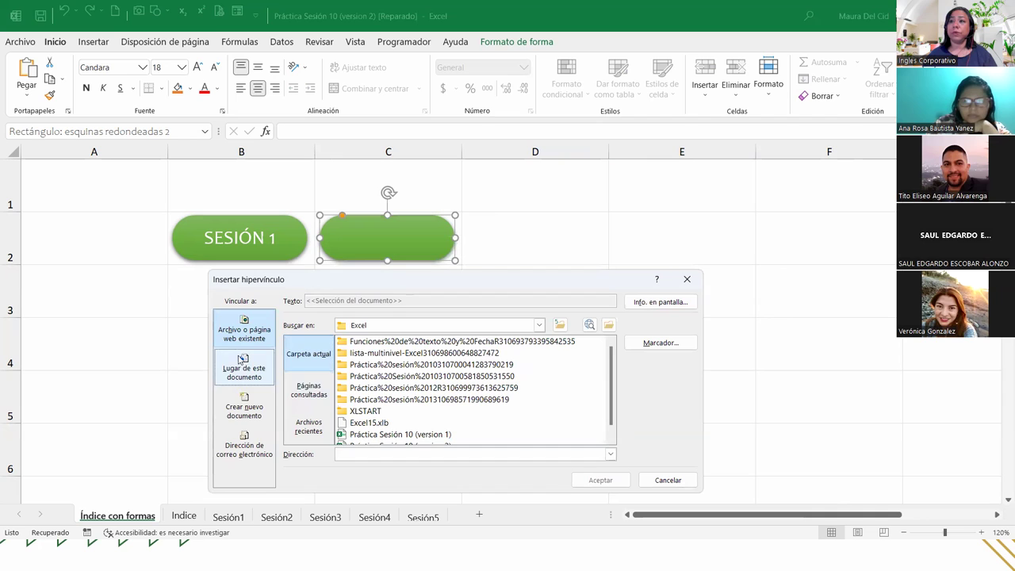
left_click(560, 324)
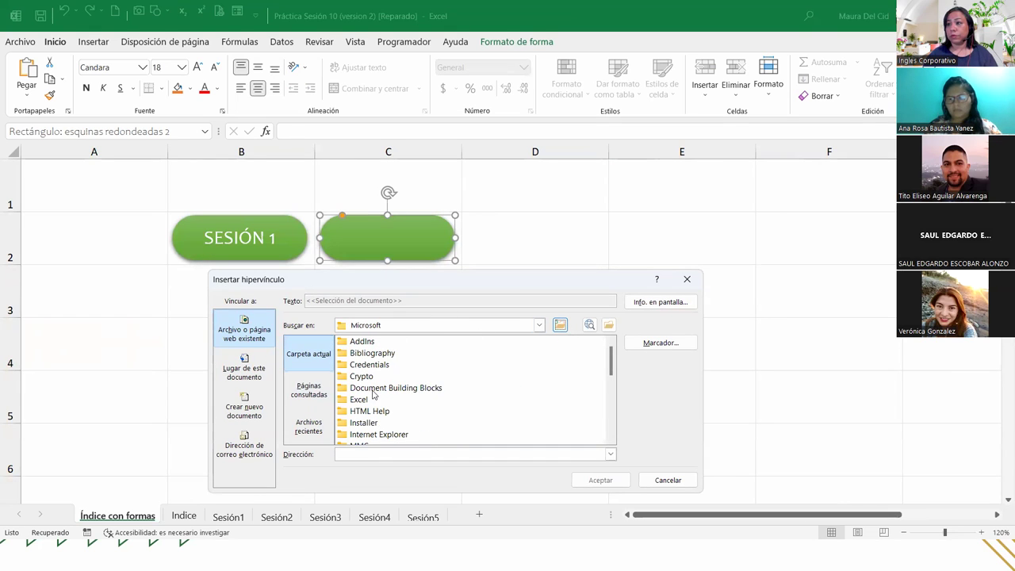
left_click(560, 324)
left_click(560, 325)
left_click(559, 324)
left_click(560, 324)
left_click(538, 325)
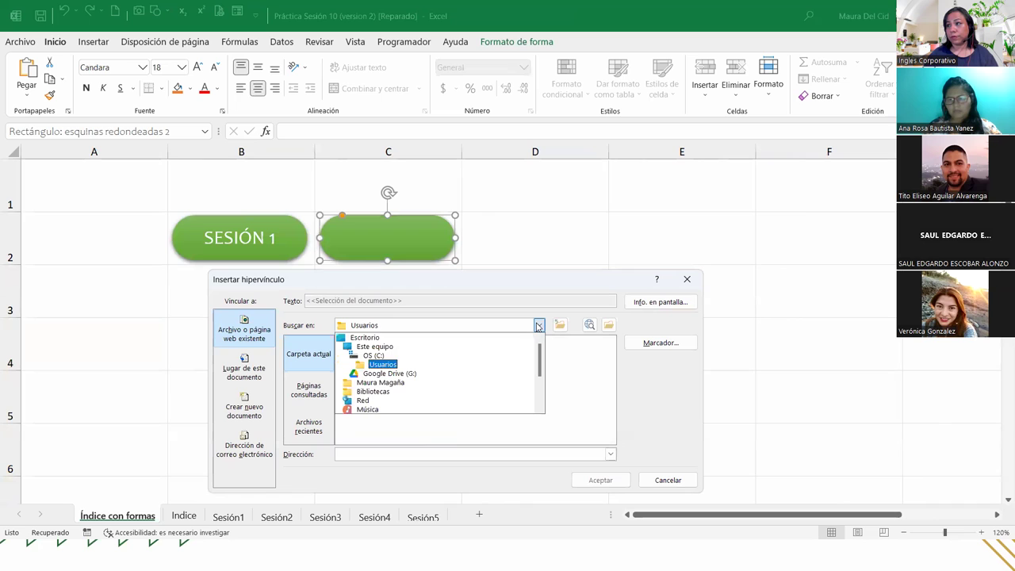
left_click(374, 391)
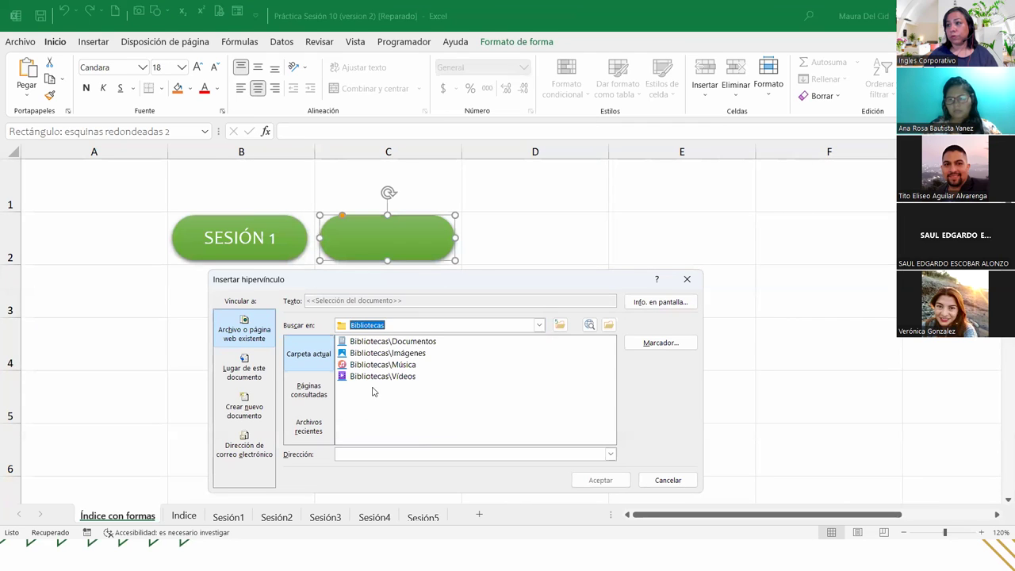
double_click(415, 342)
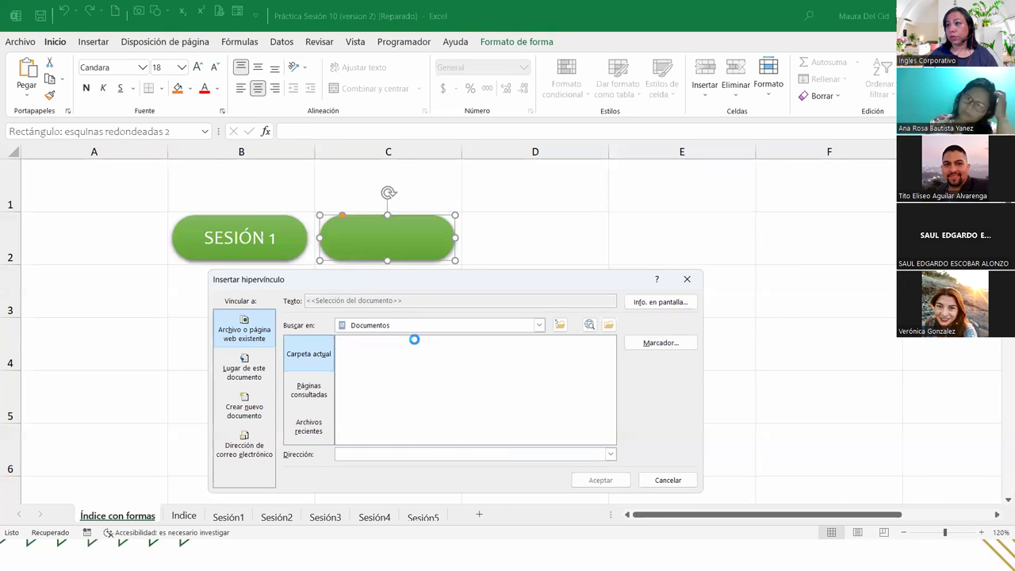
left_click(538, 325)
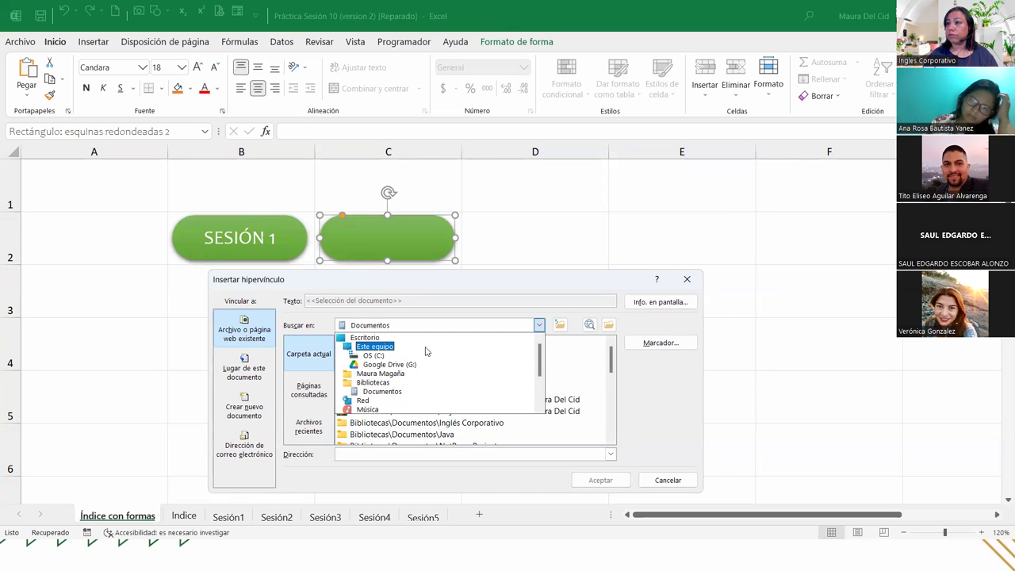
left_click(426, 356)
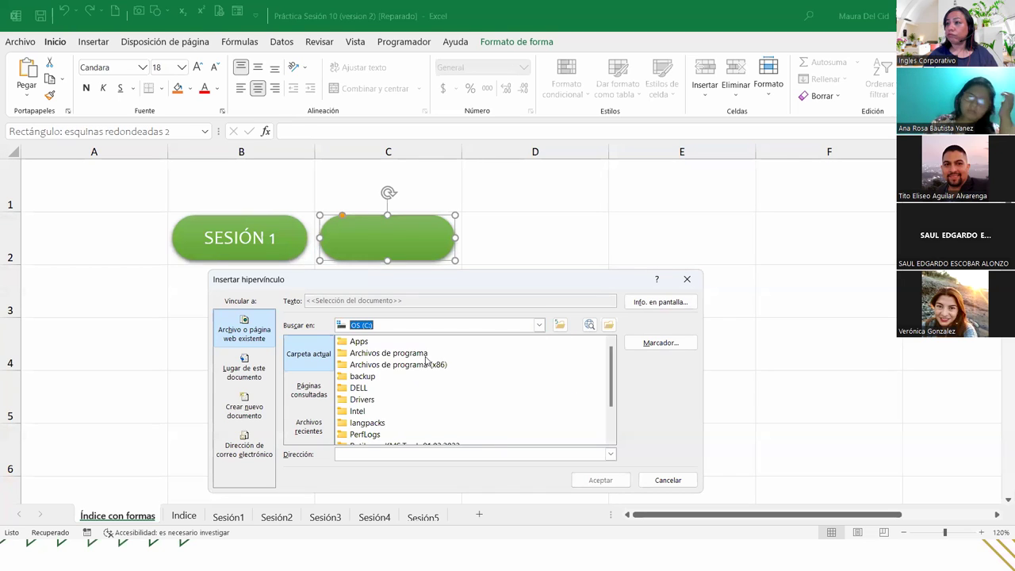
left_click(538, 325)
scroll(435, 377, "up", 3)
left_click(376, 392)
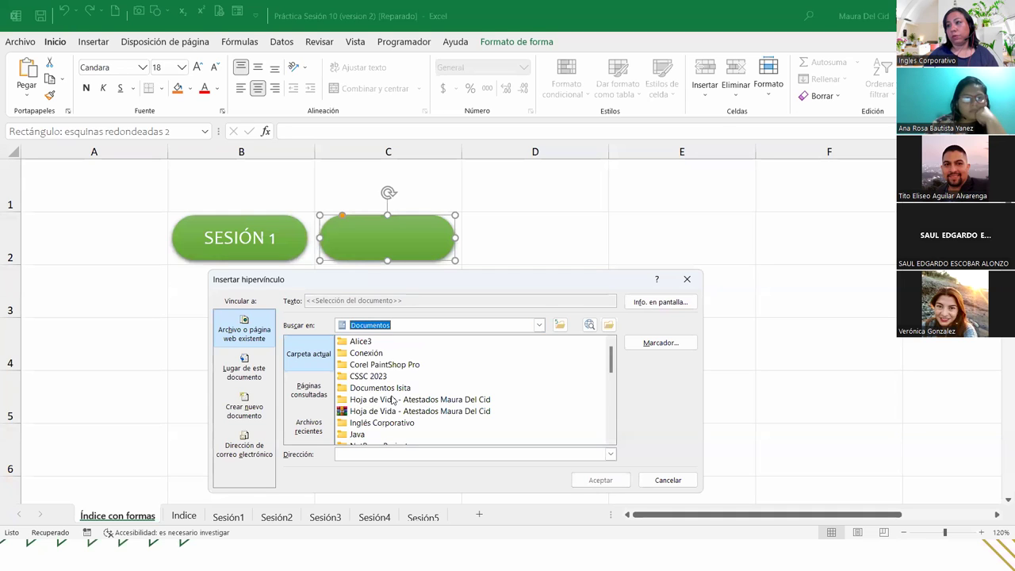
Link the button to Práctica Sesión 2 in Inglés Corporativo\EXI\8-9, bookmarked to Ejemplo cell A1
double_click(364, 424)
double_click(360, 376)
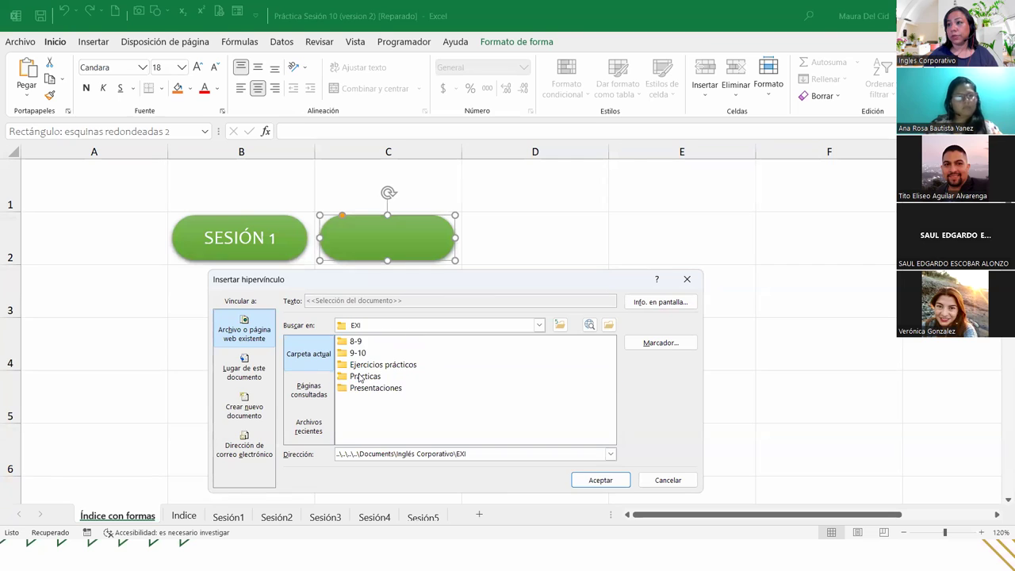
double_click(357, 342)
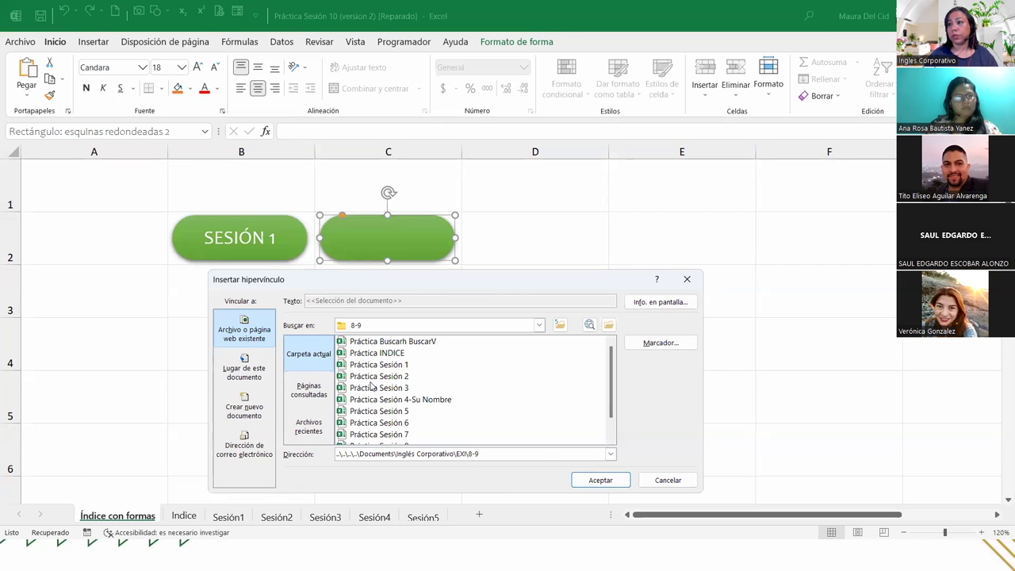
left_click(370, 378)
left_click(660, 344)
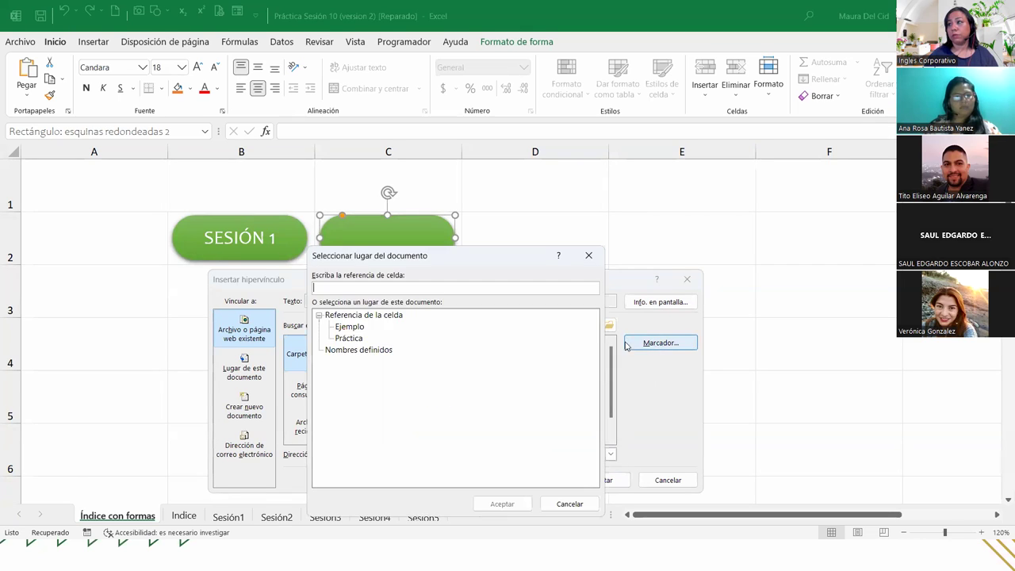
left_click(355, 328)
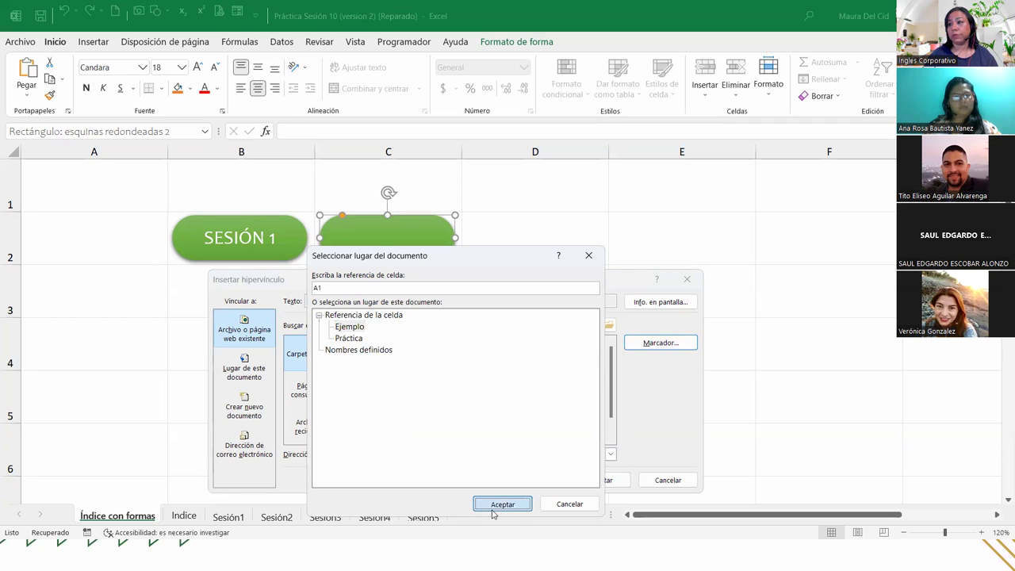
left_click(501, 503)
left_click(600, 479)
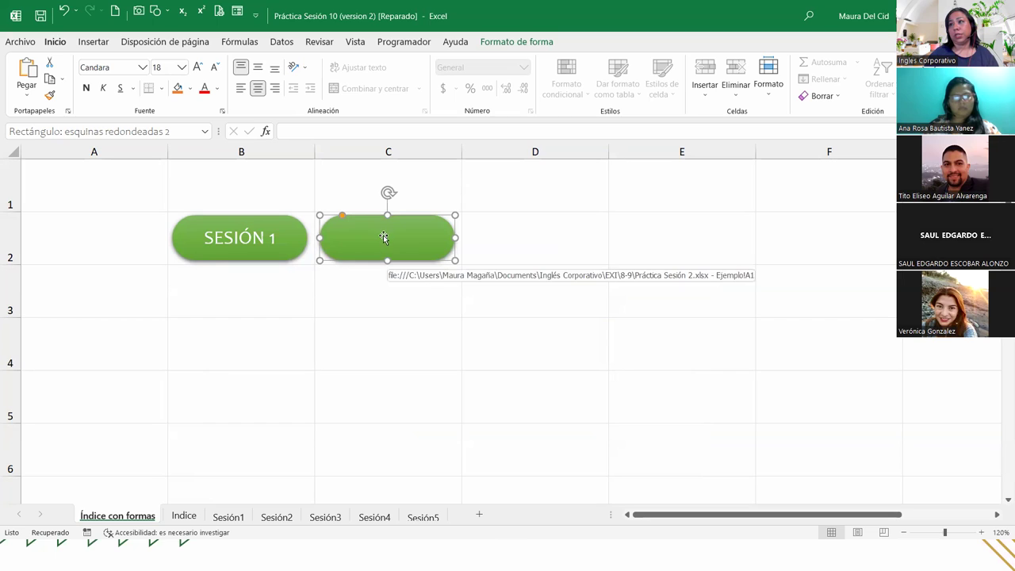
mouse_move(414, 238)
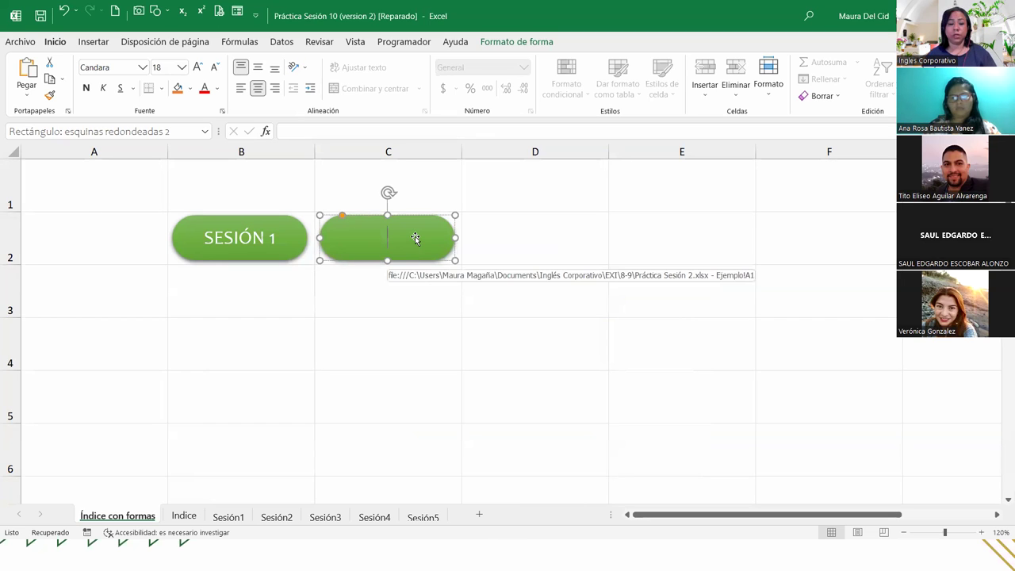
Label the button SESIÓN 2, test its link, and close the opened workbook
type("SESIÓN 2")
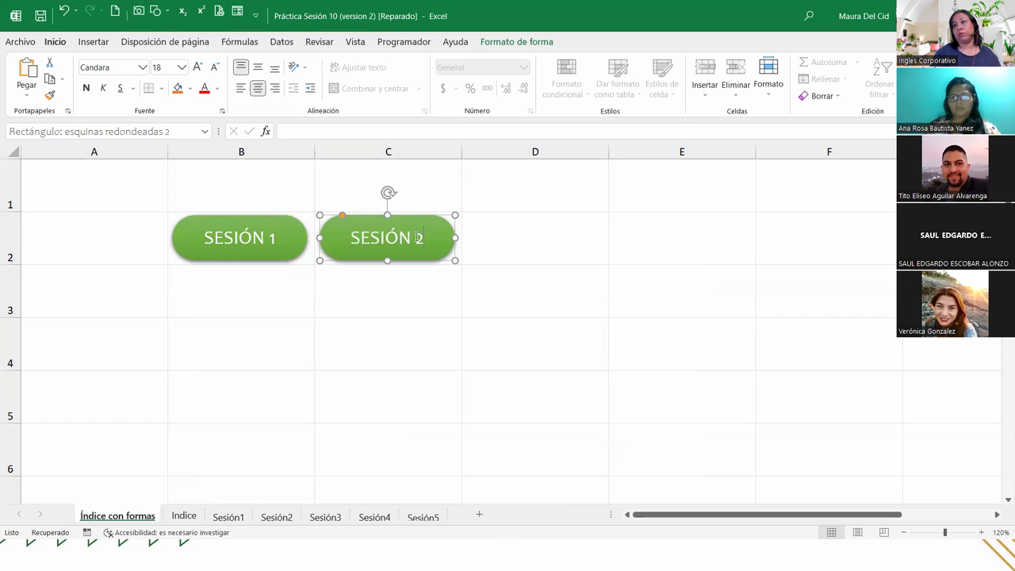
left_click(431, 296)
left_click(419, 249)
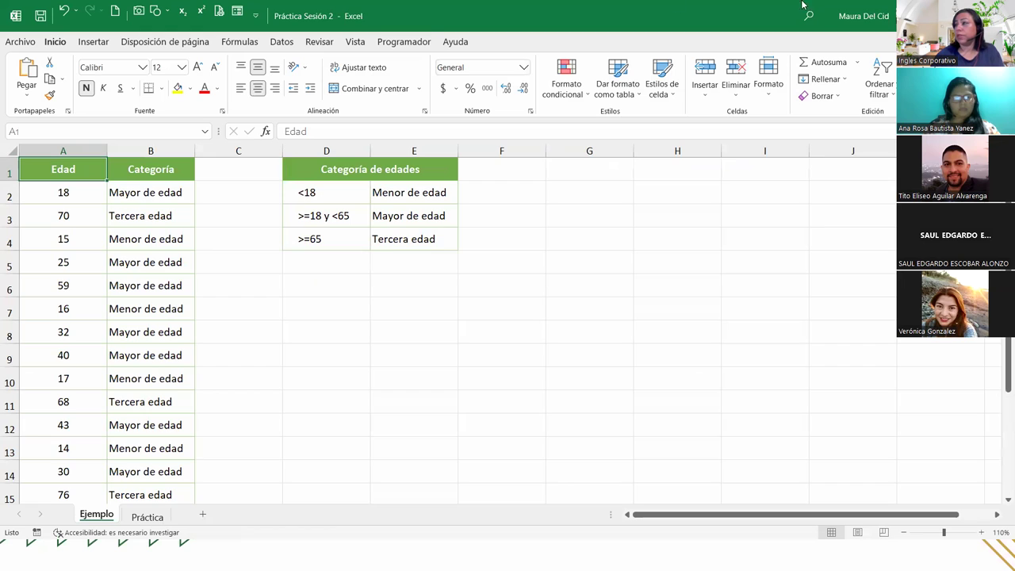
key("ctrl+w")
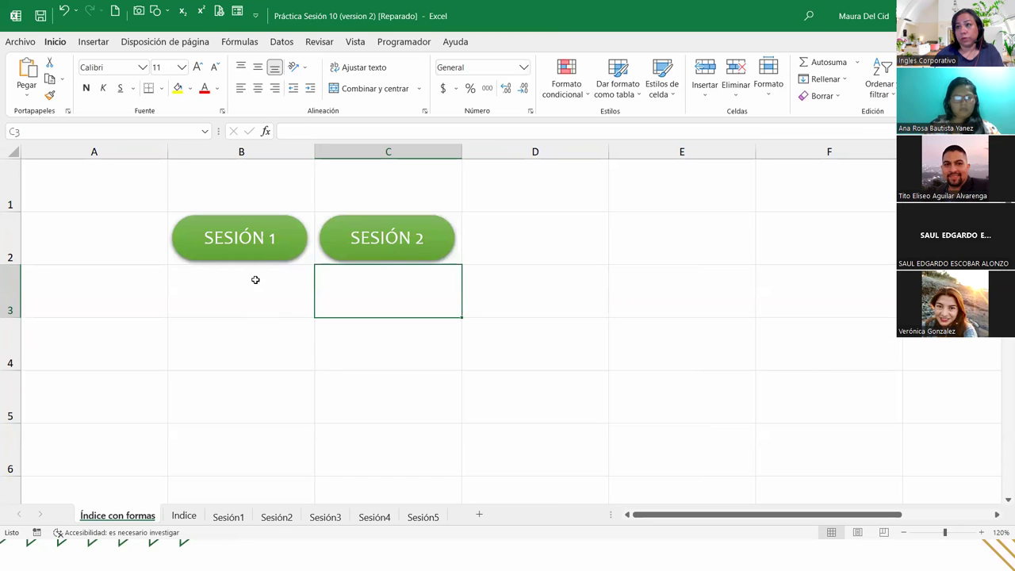
Delete the SESIÓN 1 button and draw a new rounded rectangle over cell B2
right_click(262, 255)
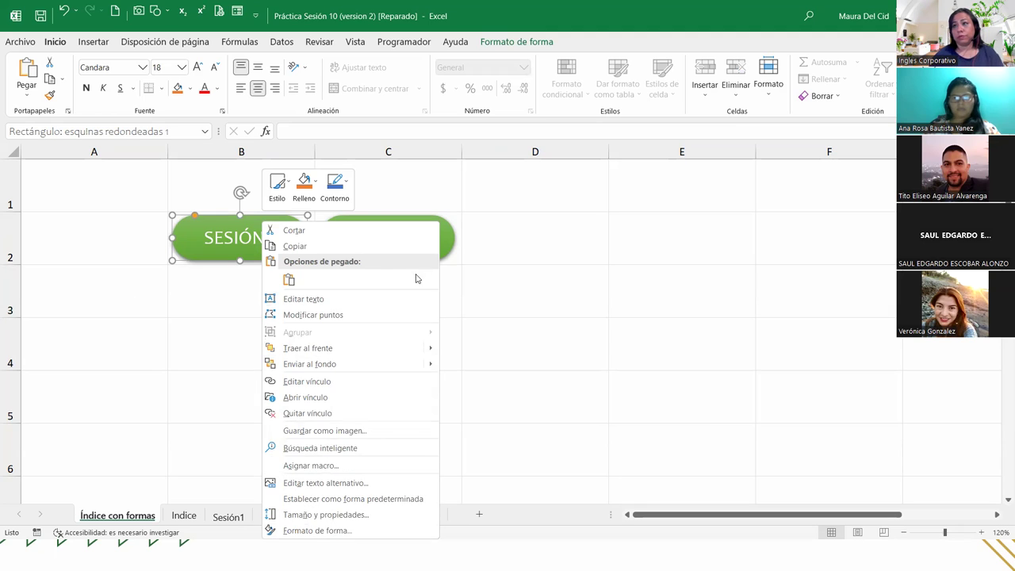
key("Escape")
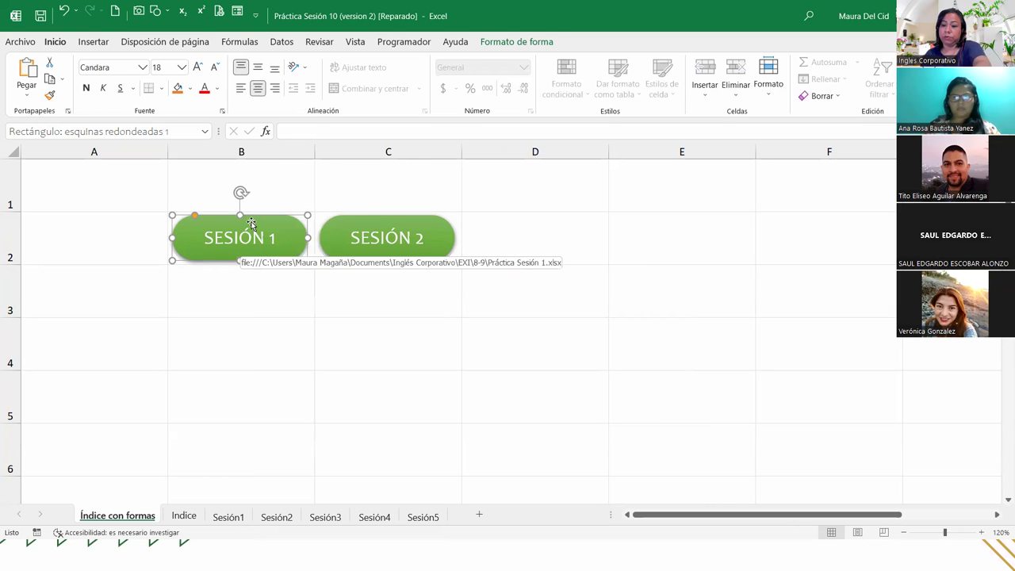
key("Delete")
left_click(274, 269)
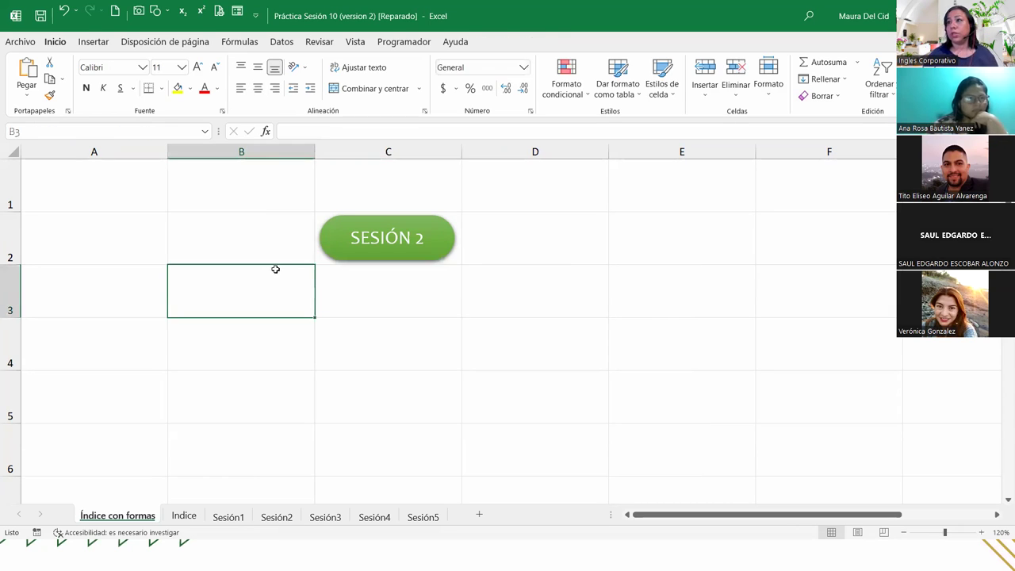
left_click(92, 41)
left_click(190, 78)
left_click(201, 138)
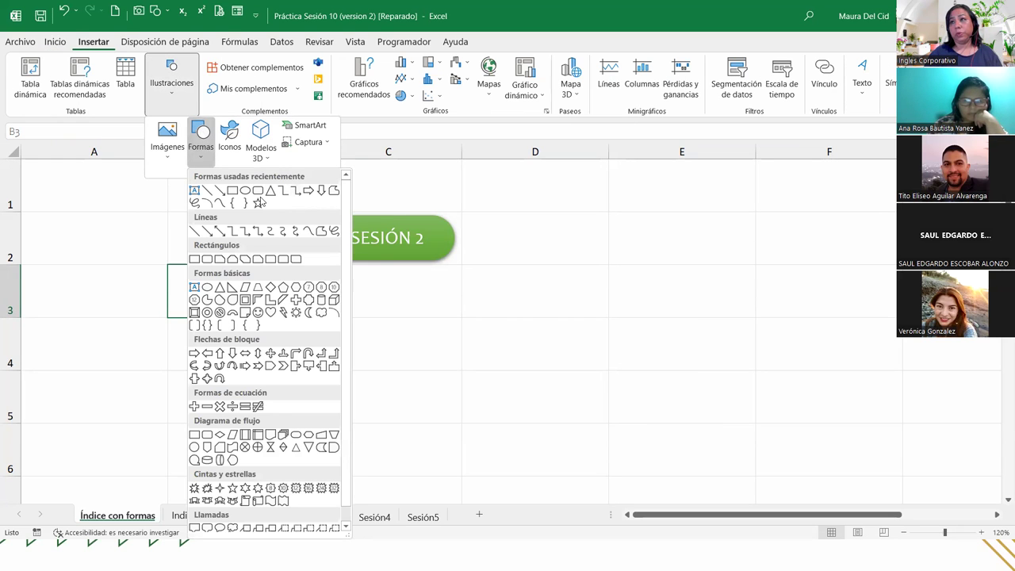
left_click(257, 191)
left_click_drag(188, 226, 264, 302)
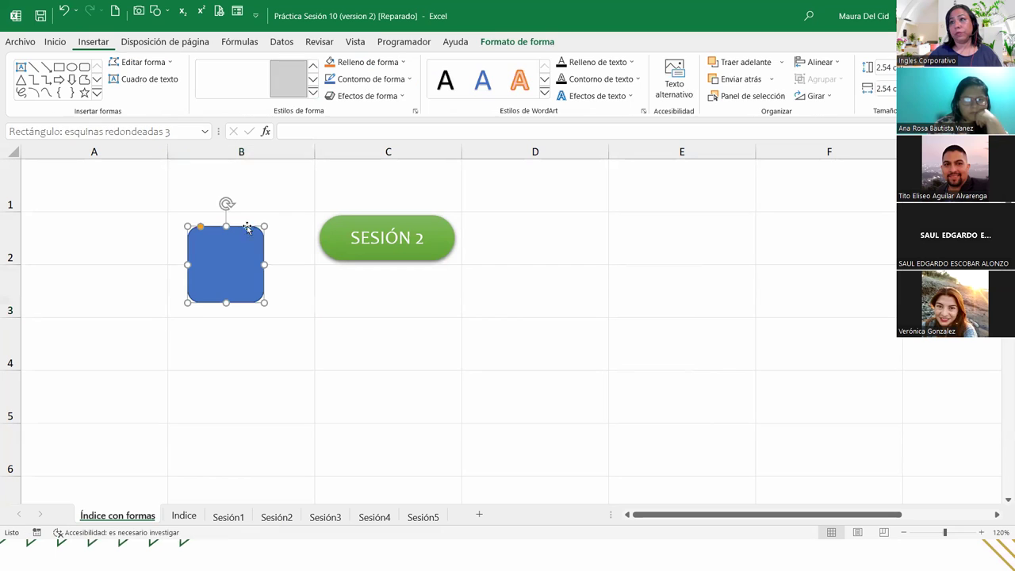
Test the SESIÓN 2 link, then nudge the blue rectangle slightly up and left
left_click(409, 237)
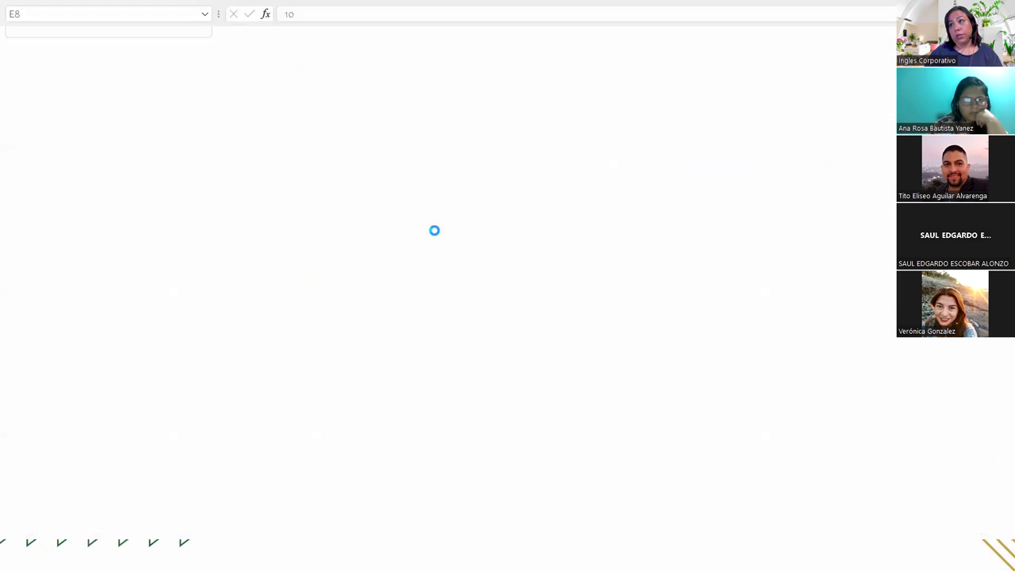
key("alt+Tab")
right_click(342, 233)
key("Escape")
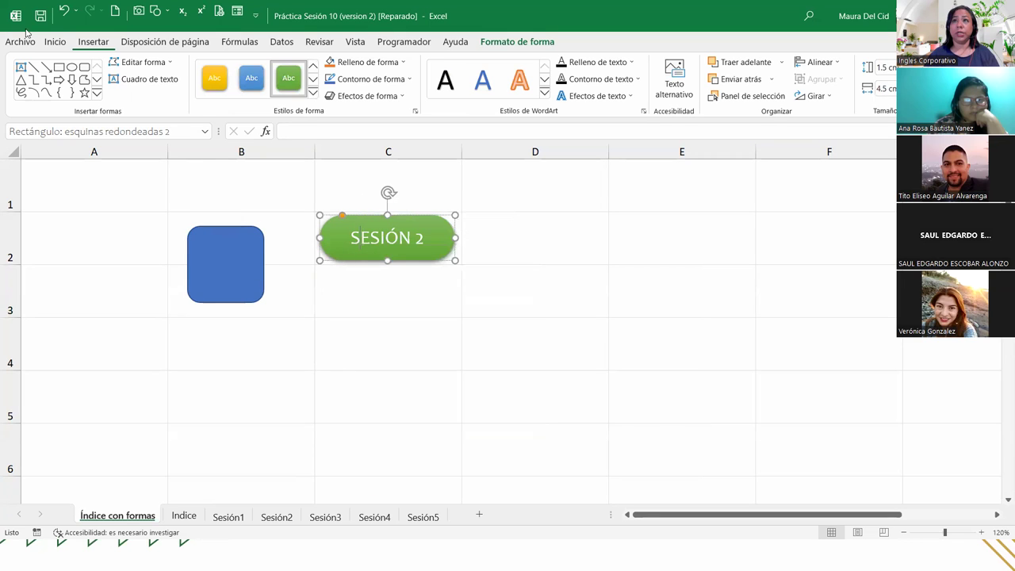
left_click(54, 42)
left_click(52, 96)
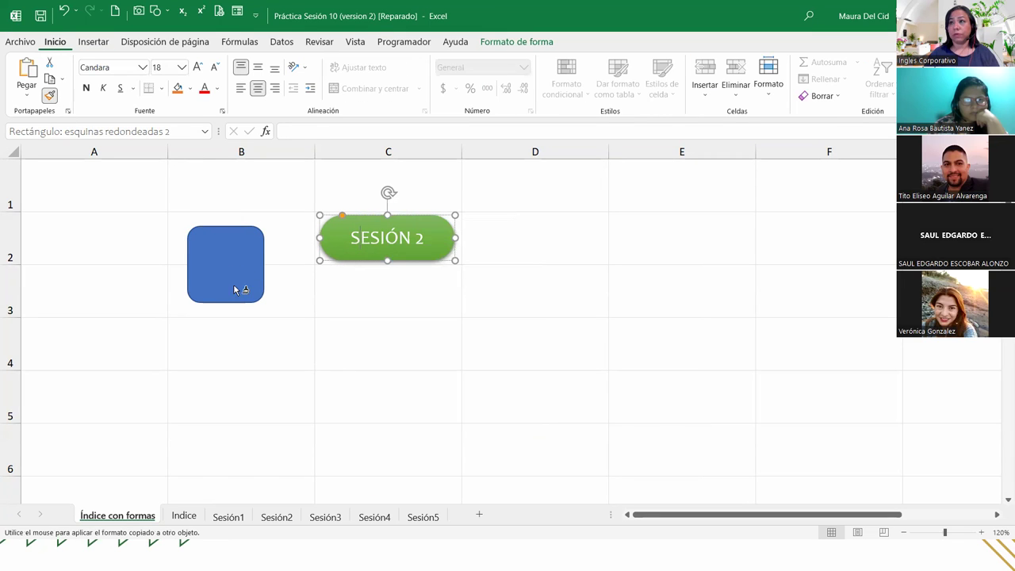
left_click(232, 283)
left_click_drag(244, 279, 229, 272)
Copy the SESIÓN 2 button's green formatting onto the blue rectangle
left_click(324, 243)
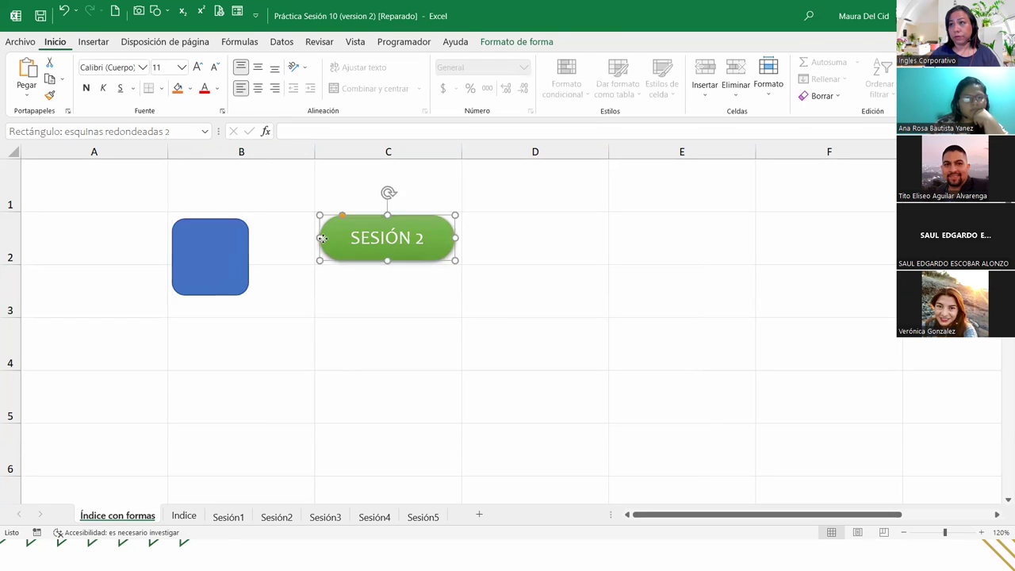
right_click(324, 243)
key("Escape")
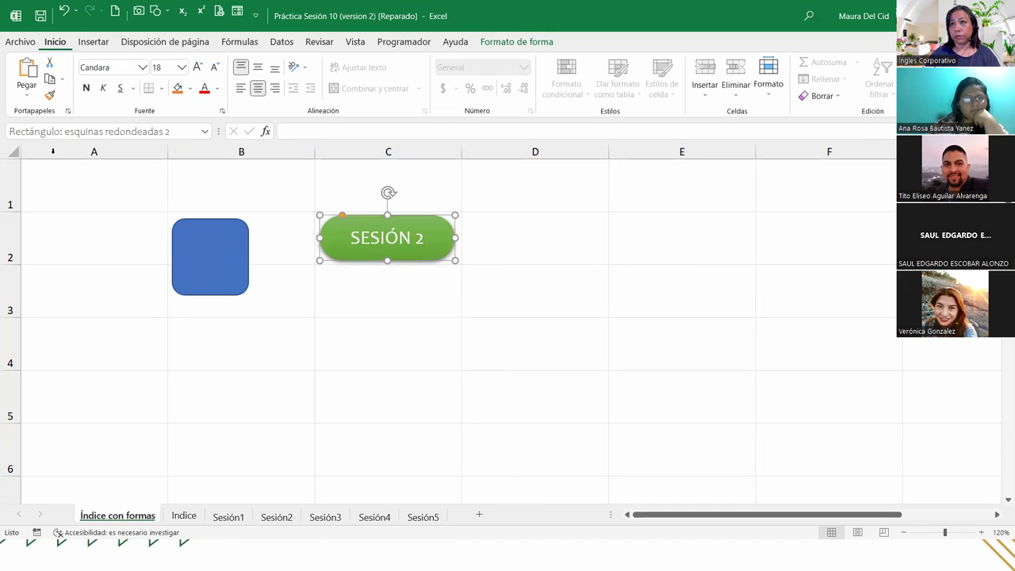
left_click(49, 94)
left_click(189, 257)
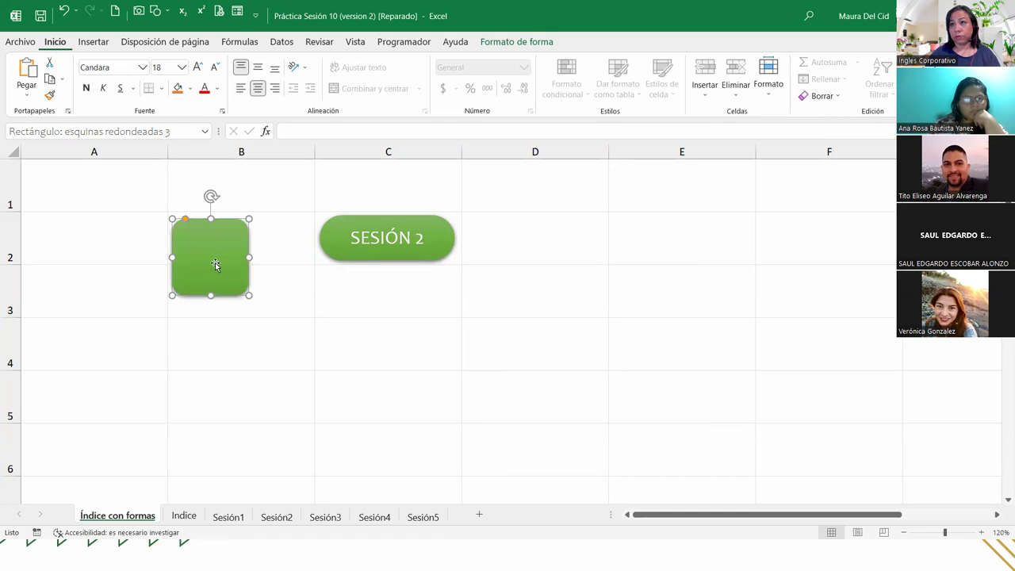
Size the shape to 1.5 cm high and 4.5 cm wide
left_click(523, 42)
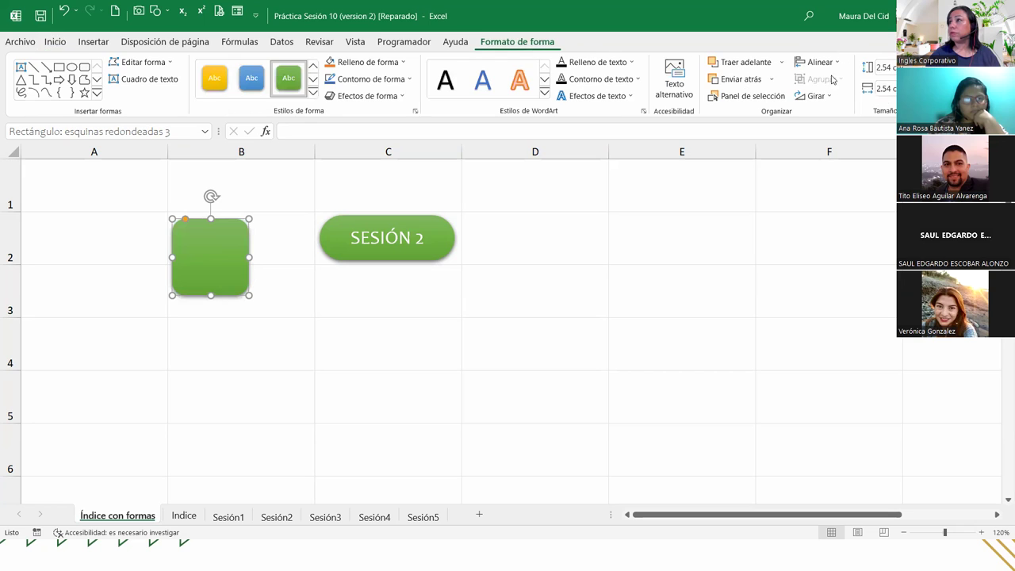
left_click(882, 68)
type("1.5")
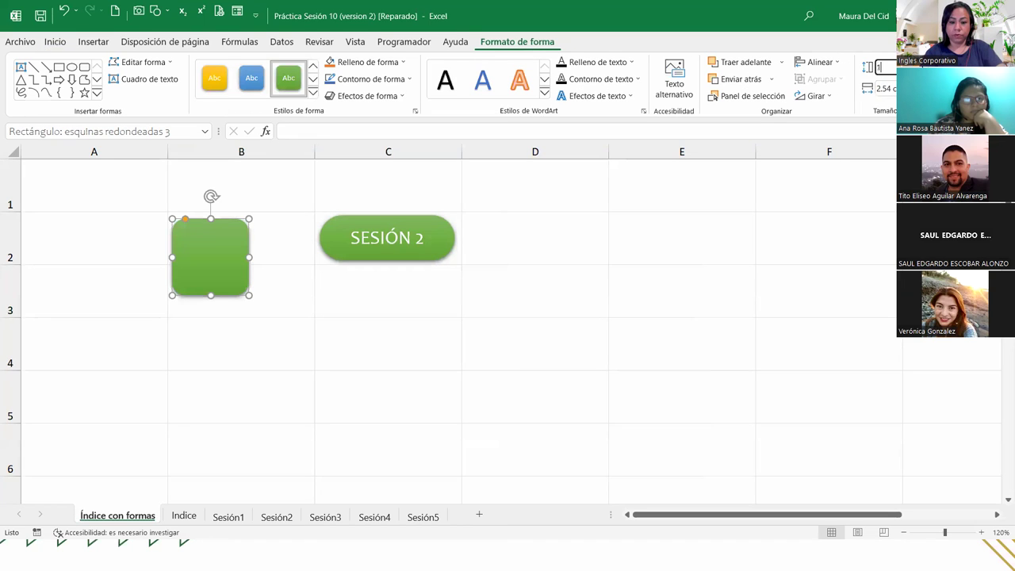
key("Return")
left_click(880, 88)
type("4")
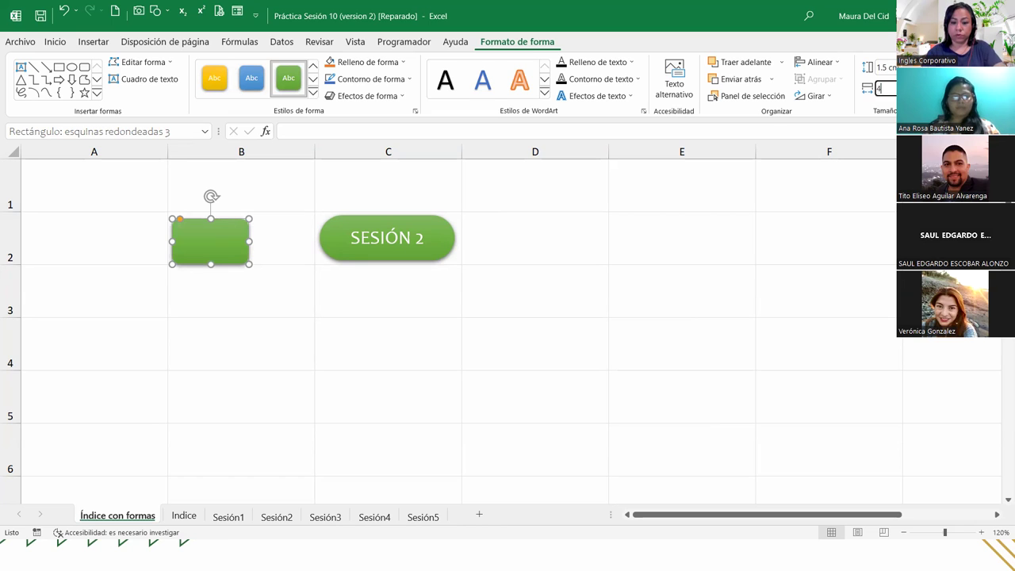
type(".5")
key("Return")
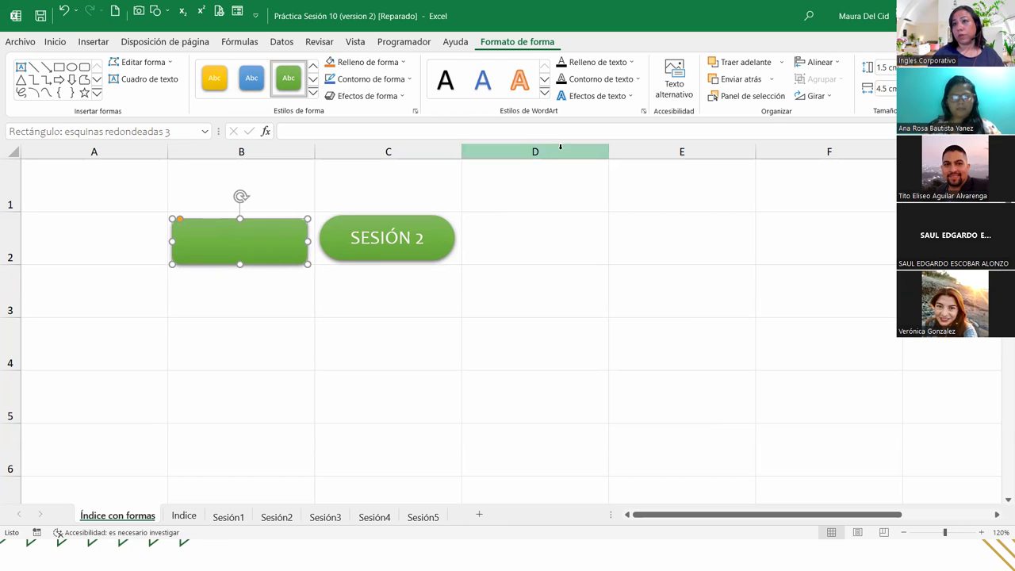
Round the rectangle's ends into a pill and label it SESIÓN 1
left_click_drag(181, 219, 240, 230)
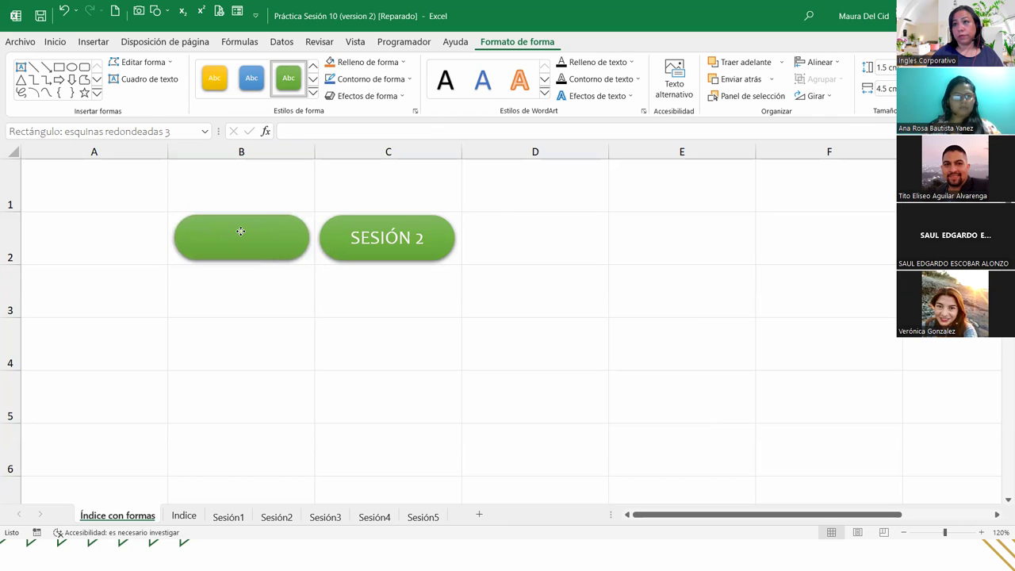
left_click_drag(240, 231, 240, 233)
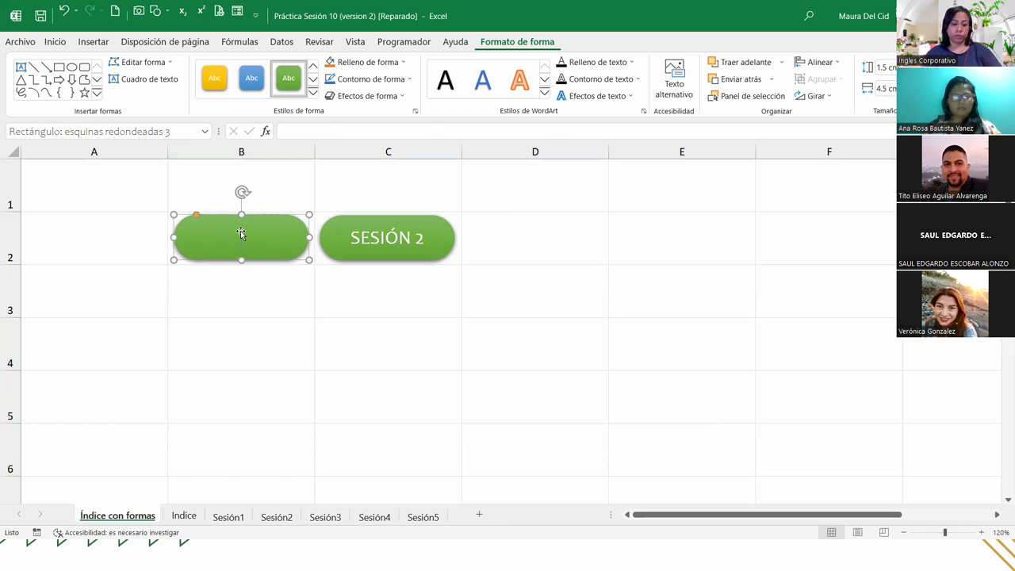
type("SESIÓN")
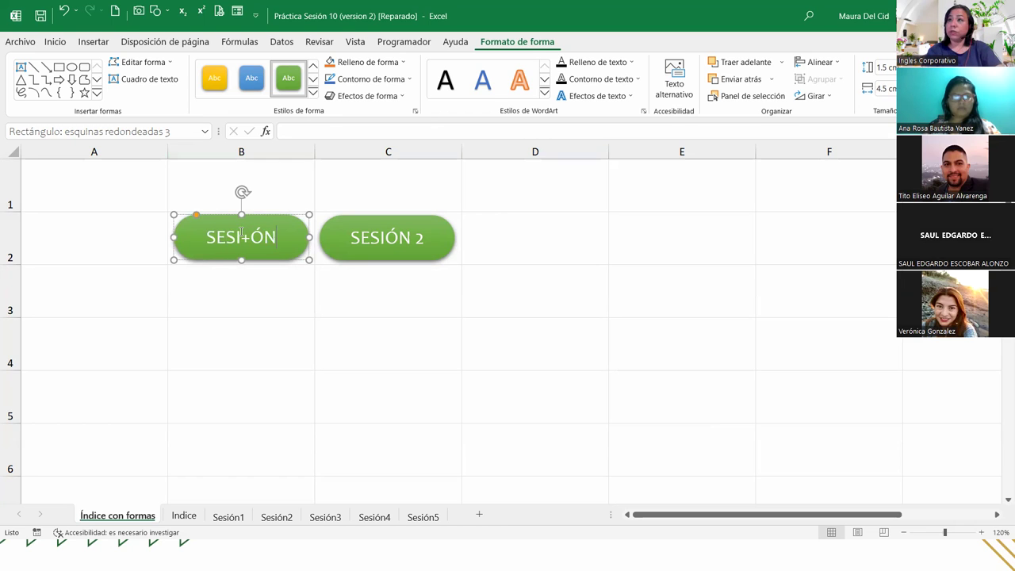
key("BackSpace")
key("BackSpace")
type("ÓN1")
key("Left")
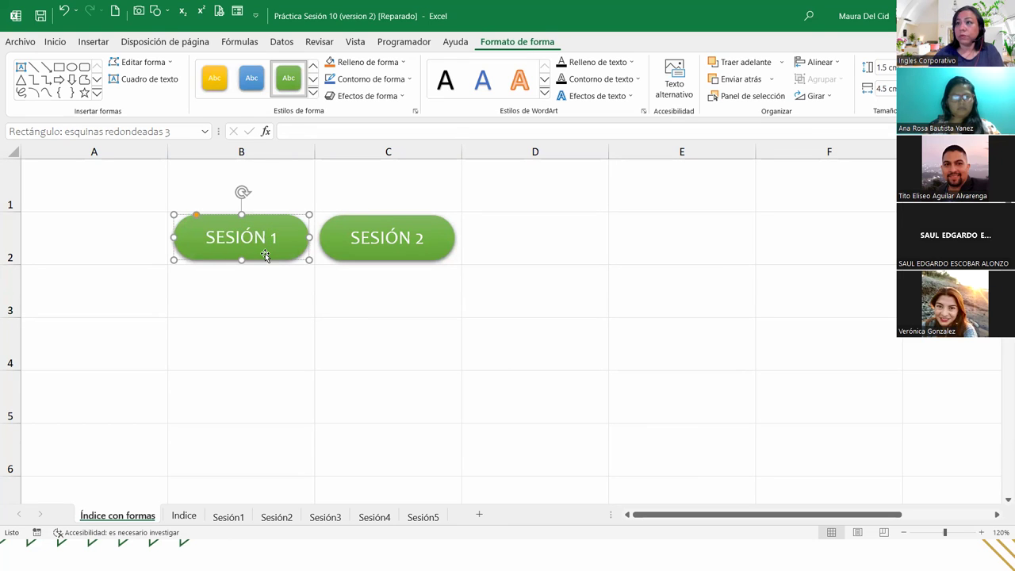
Start a hyperlink on SESIÓN 1, then cancel it and deselect the shape
right_click(265, 254)
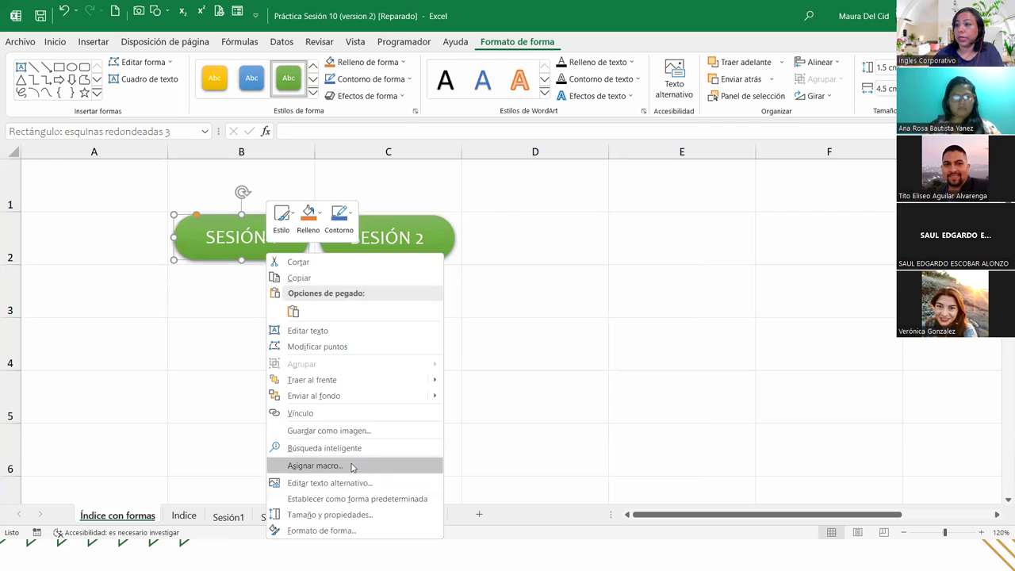
left_click(358, 412)
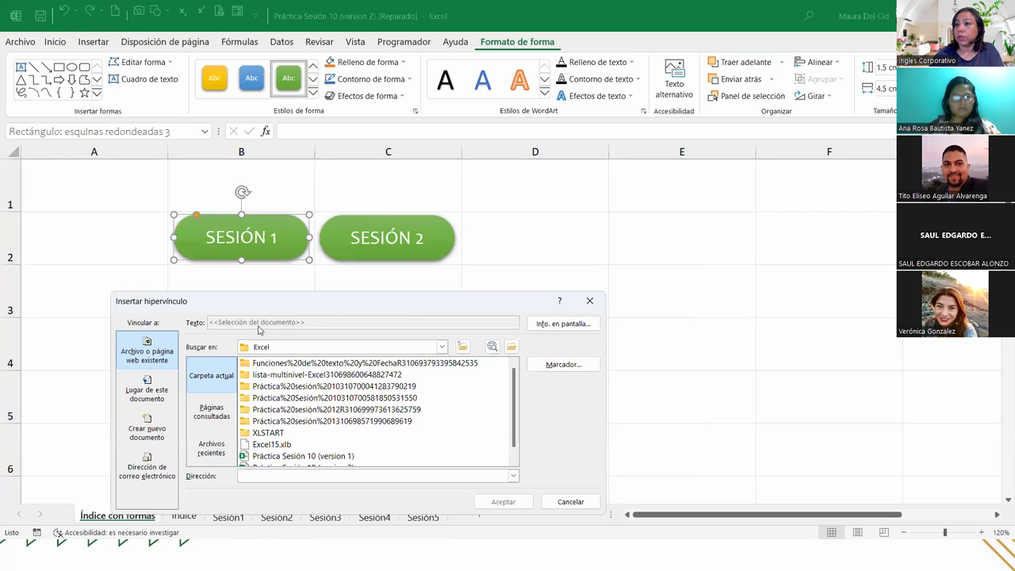
left_click(462, 346)
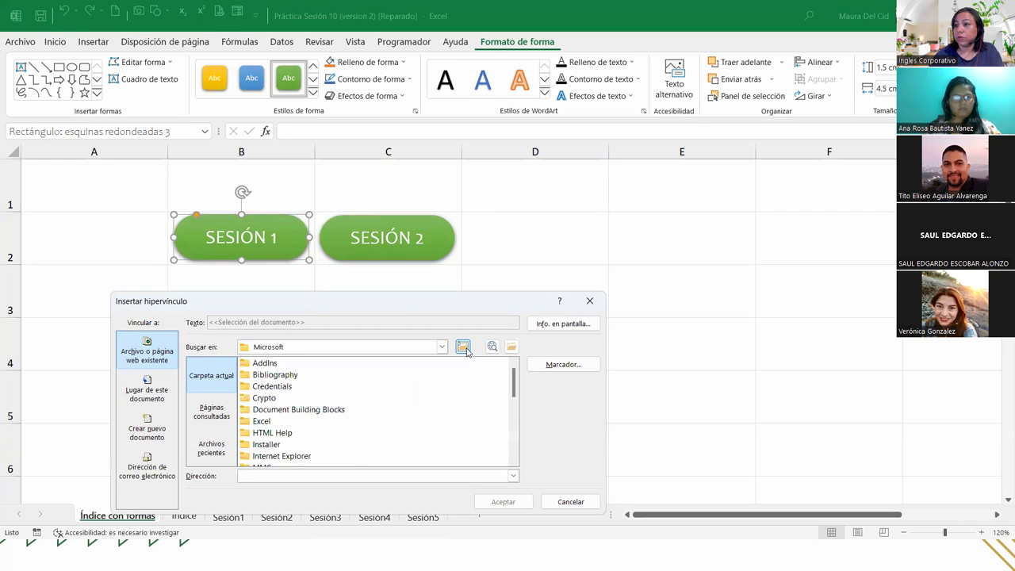
left_click(462, 346)
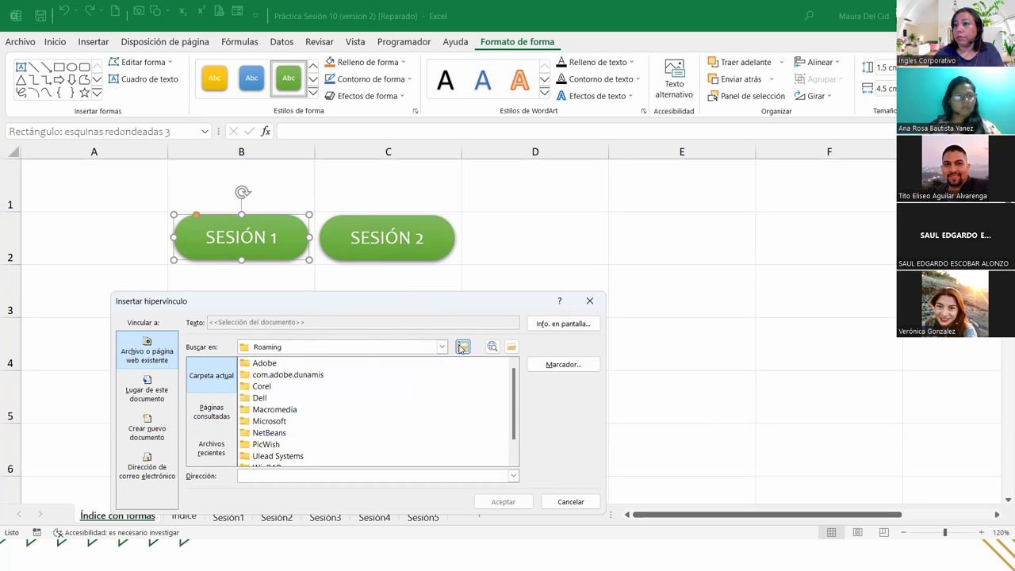
left_click(589, 300)
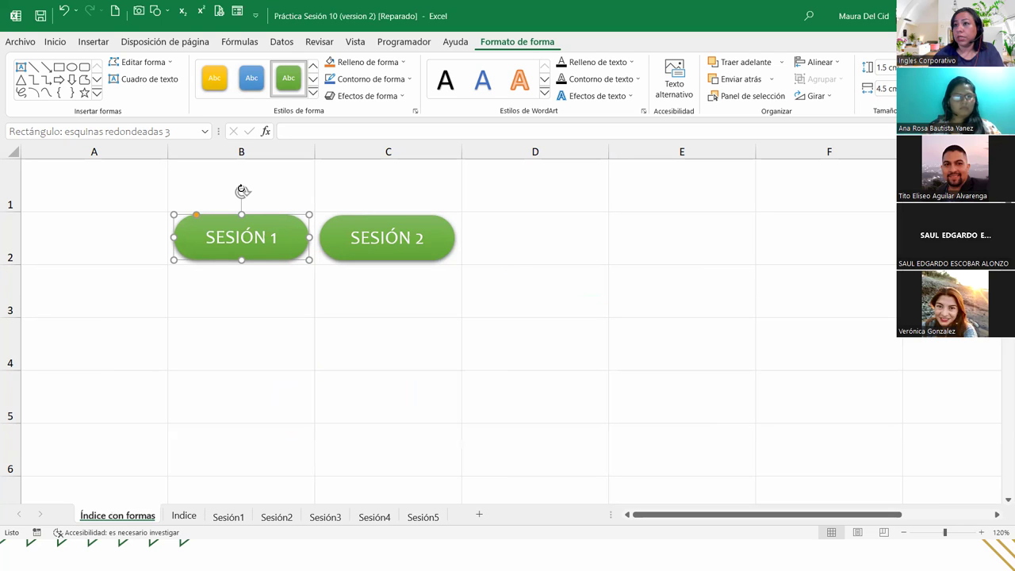
left_click(101, 317)
Save As, accept the repairs, and browse to Documentos\Inglés Corporativo\EXI\8-9
left_click(20, 41)
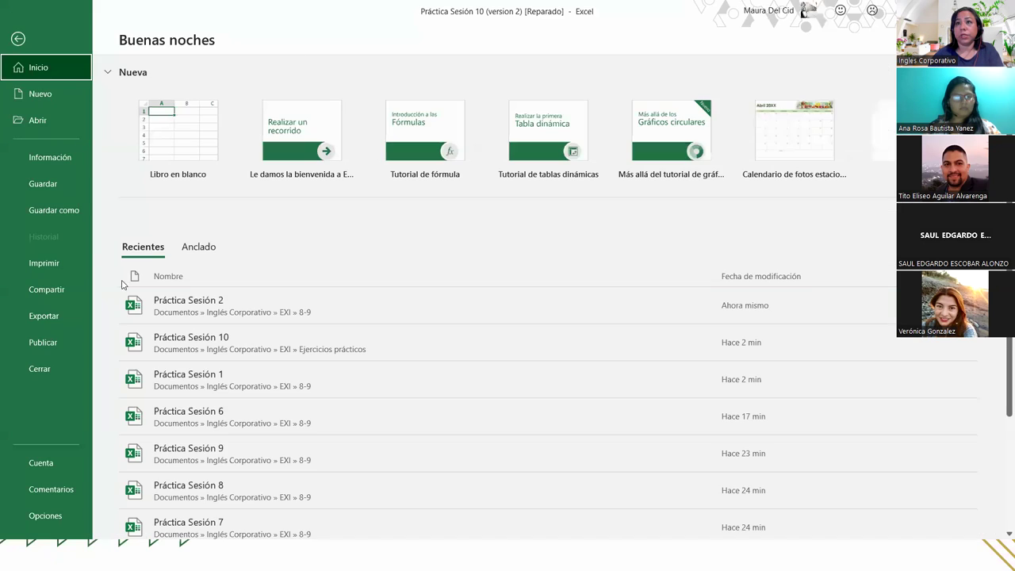
left_click(71, 211)
left_click(188, 247)
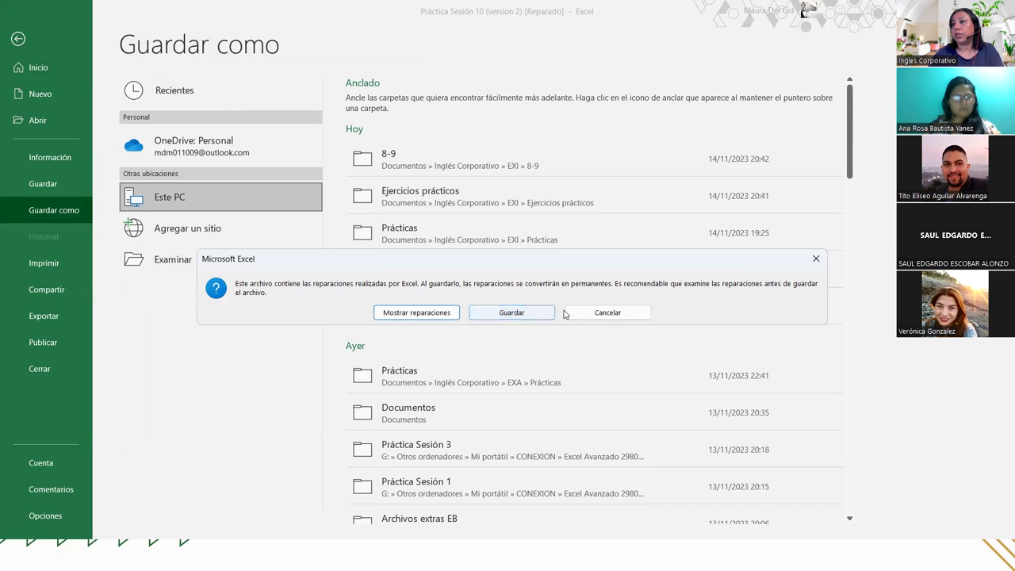
left_click(511, 312)
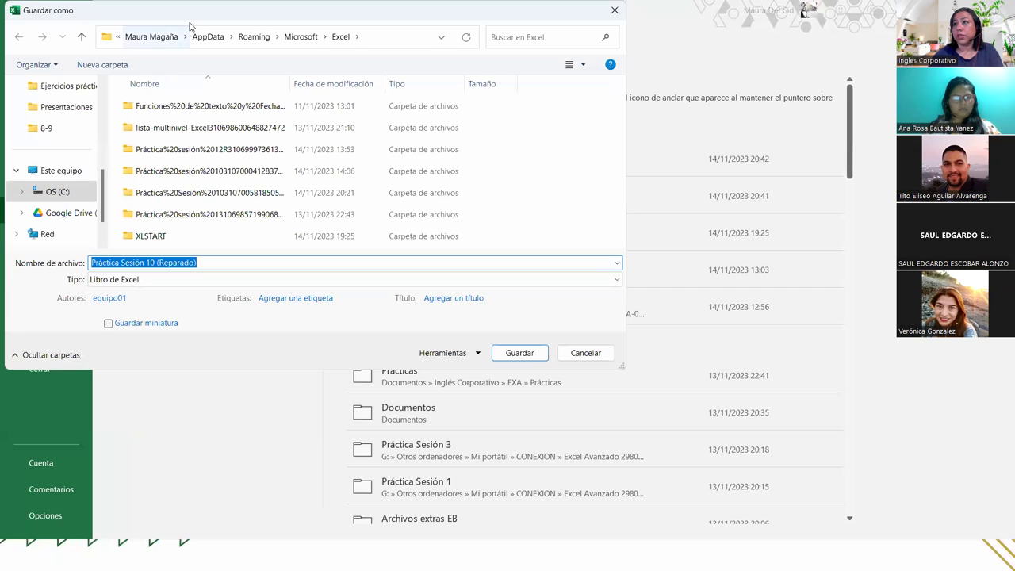
scroll(35, 137, "up", 5)
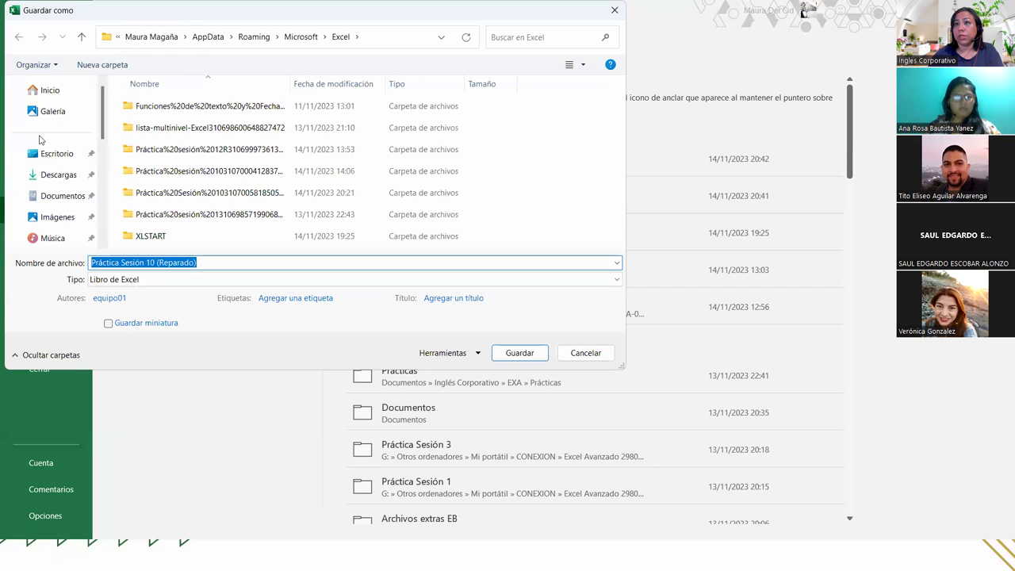
left_click(49, 195)
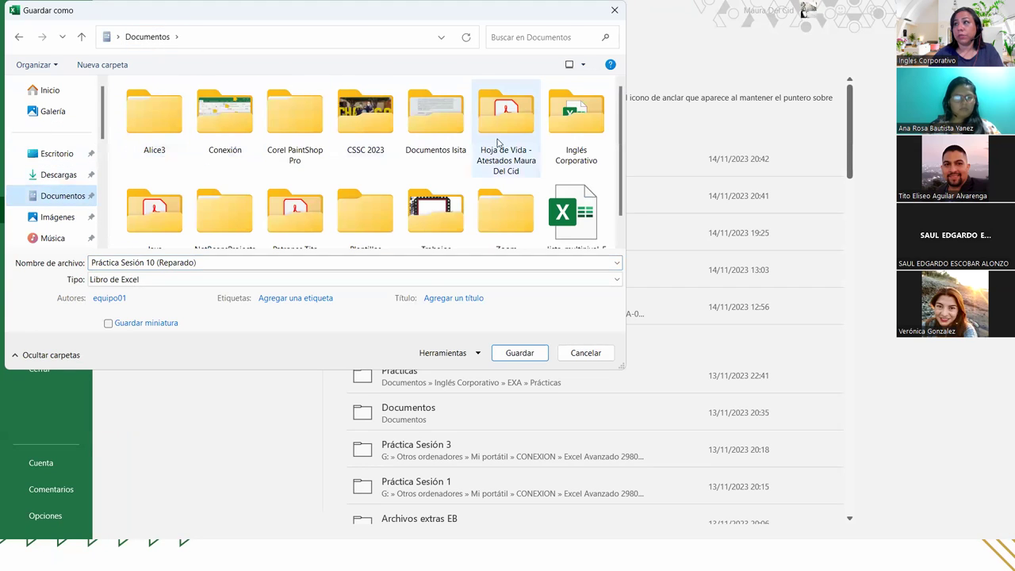
double_click(576, 118)
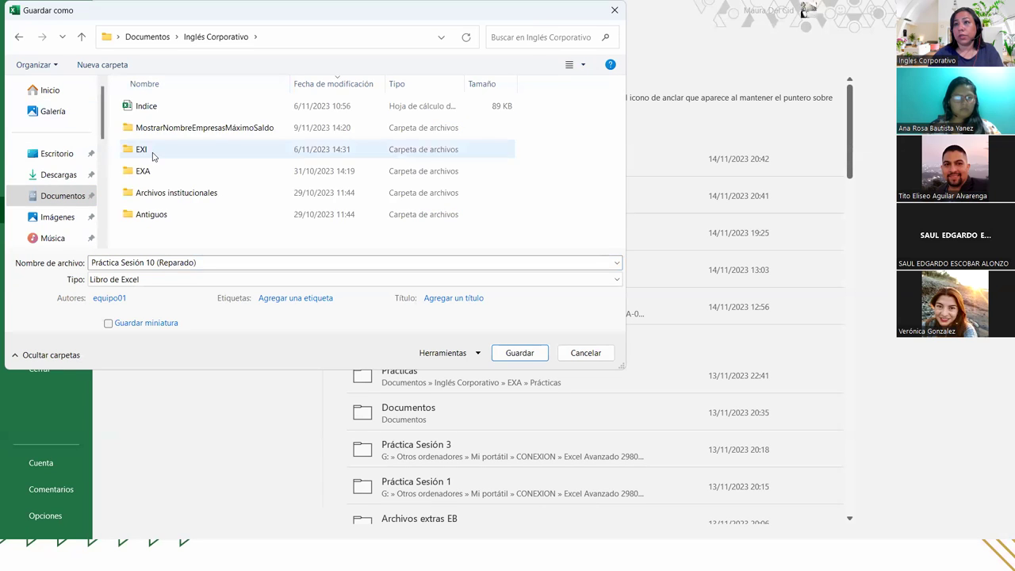
double_click(153, 151)
double_click(154, 105)
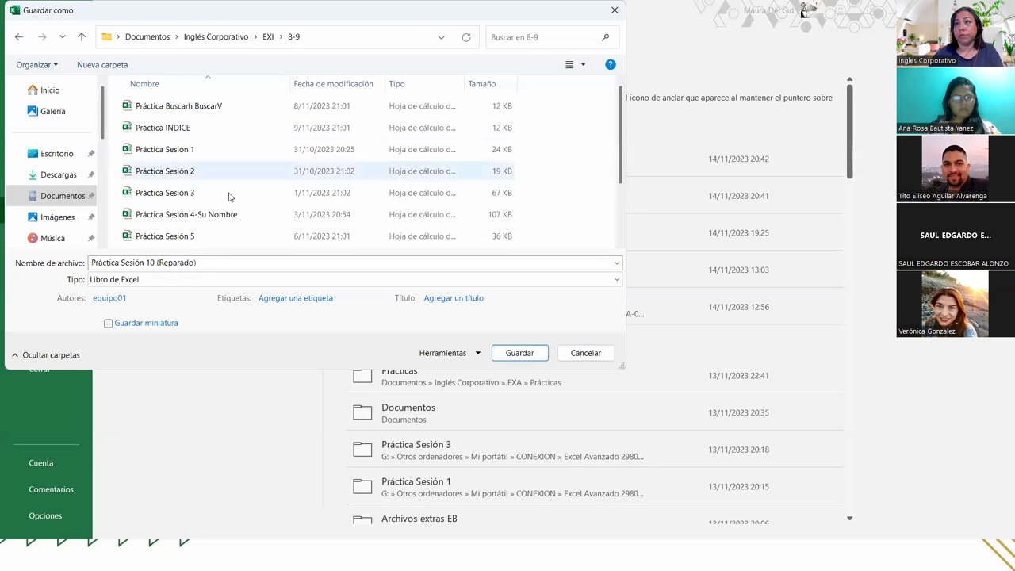
Remove (Reparado) from the name, try saving as Práctica Sesión 10, dismiss the error, and cancel
scroll(229, 197, "down", 2)
left_click_drag(156, 263, 219, 264)
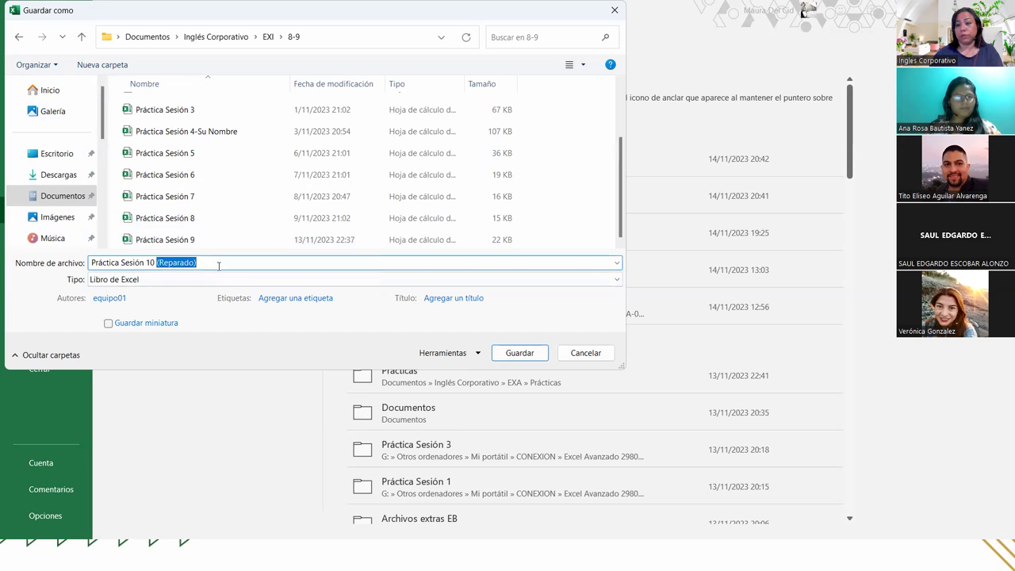
key("BackSpace")
key("Return")
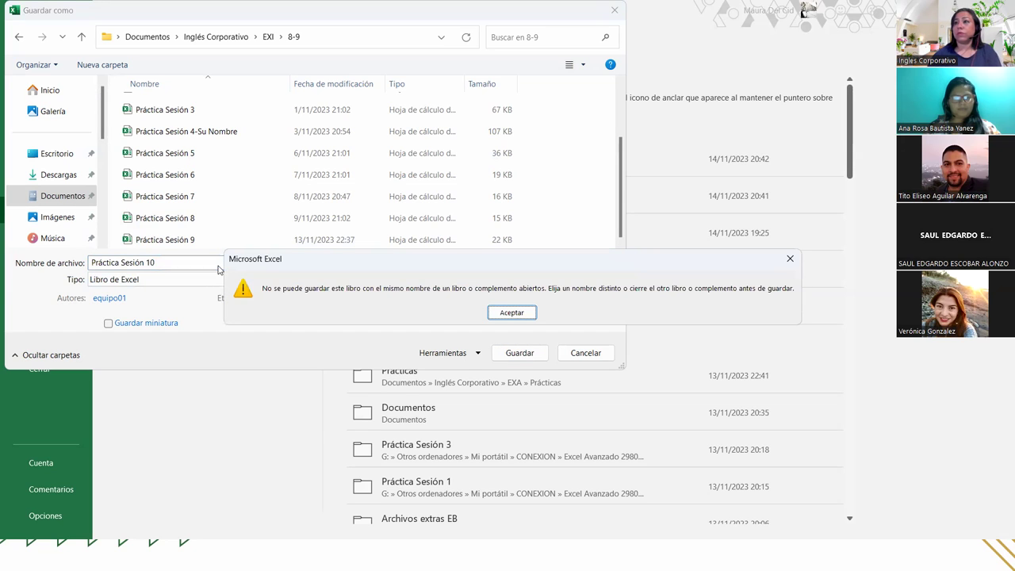
left_click(511, 313)
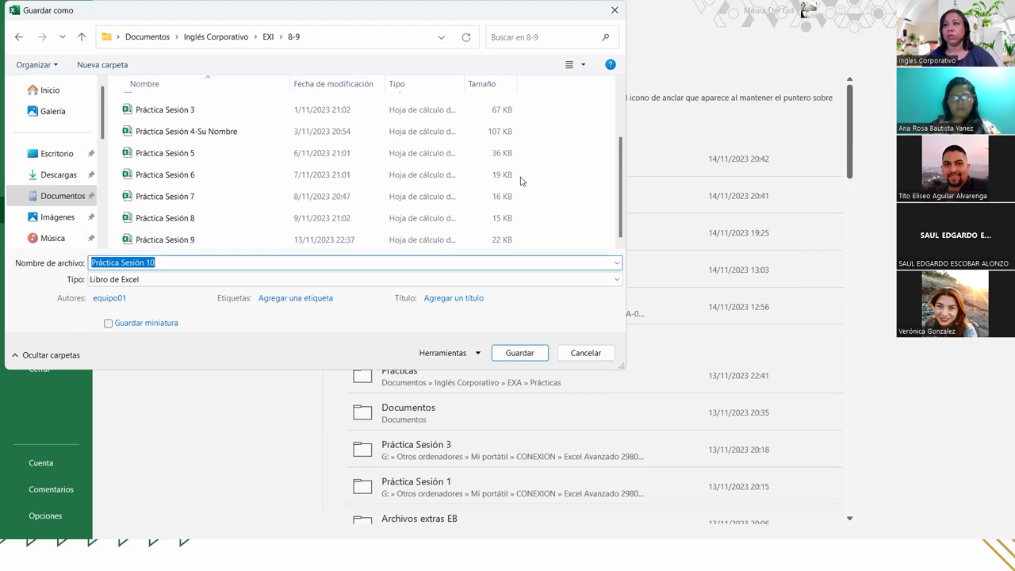
key("Escape")
key("Escape")
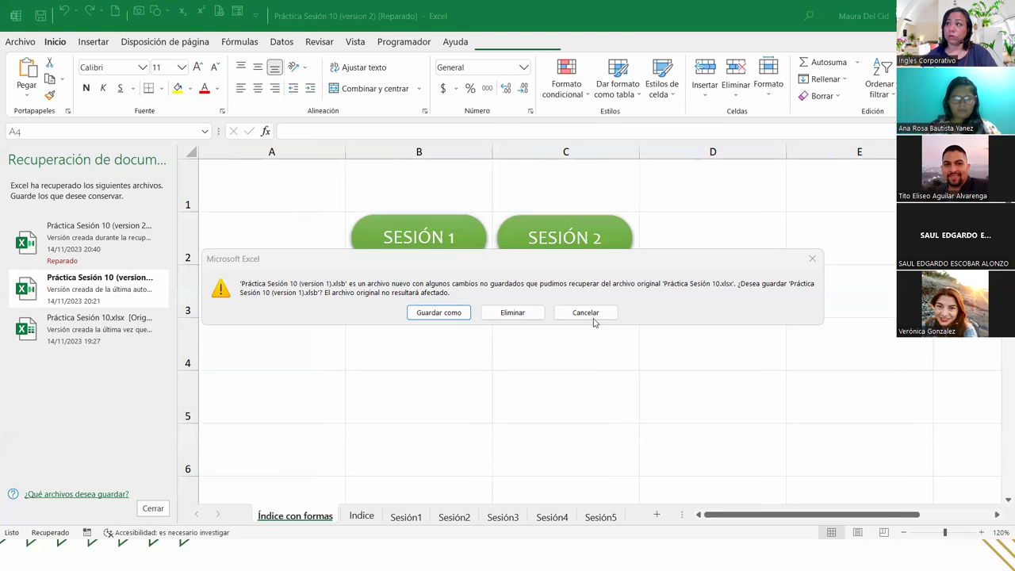
Dismiss the recovered-version prompt and close the Recuperación de documentos pane in Libro1
left_click(586, 313)
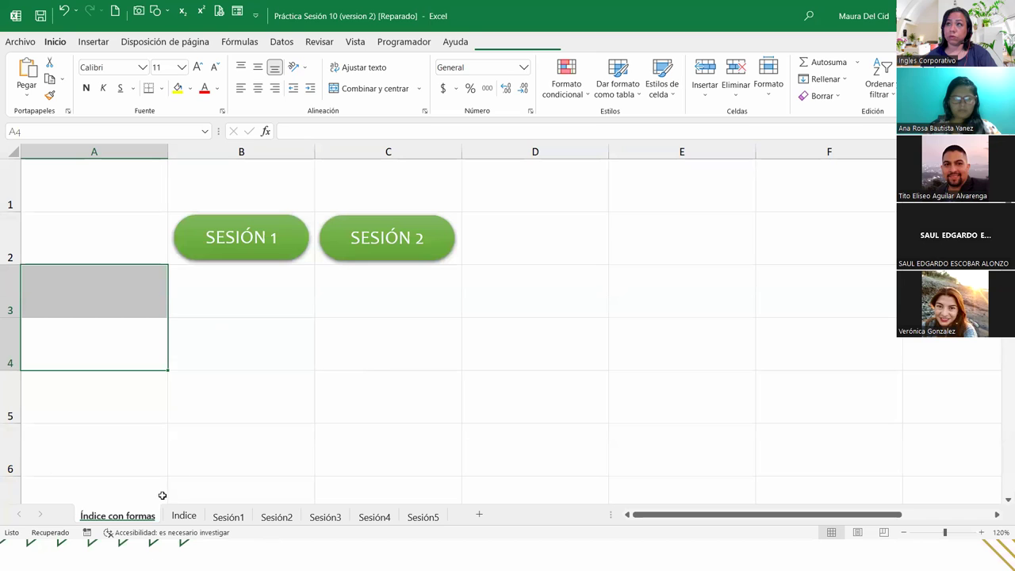
left_click(105, 550)
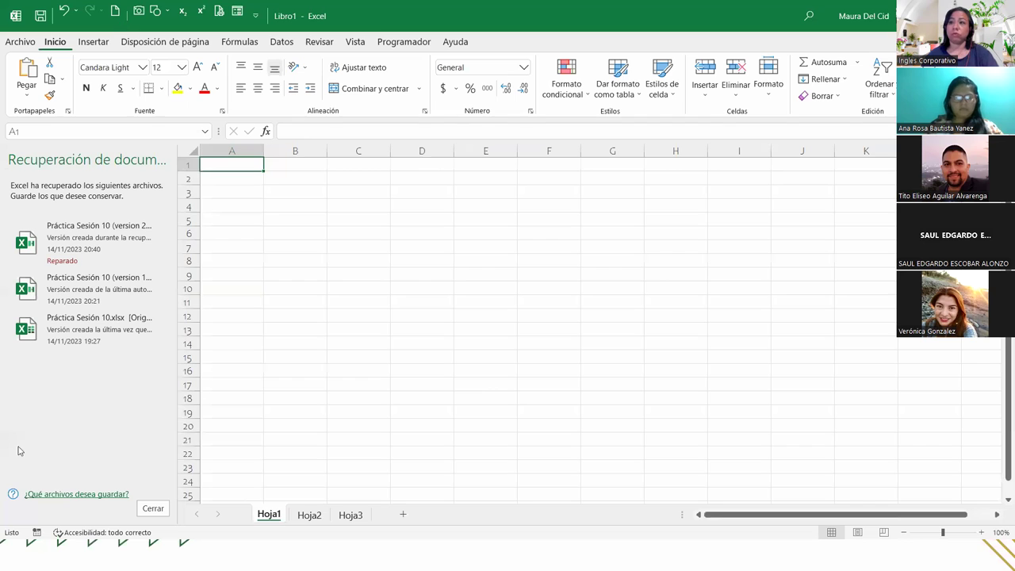
left_click(152, 508)
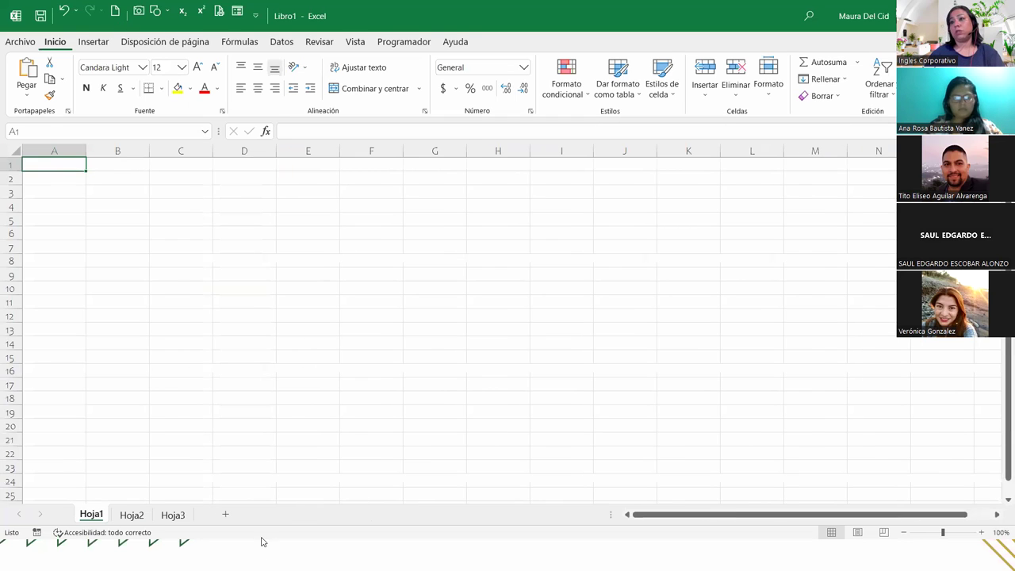
left_click(193, 417)
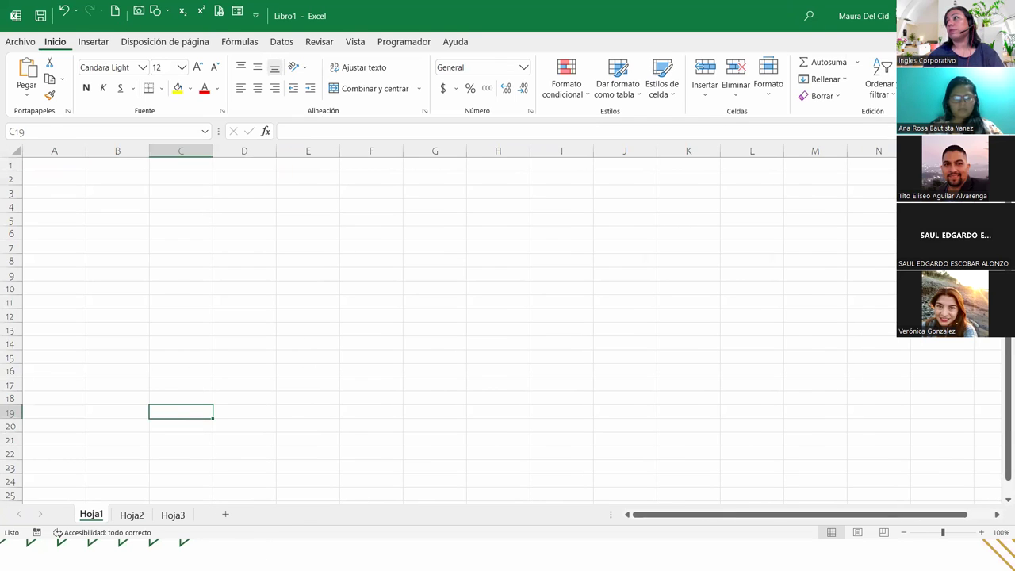
Return to the Práctica Sesión 10 workbook and bring up its Guardar como page
left_click(71, 362)
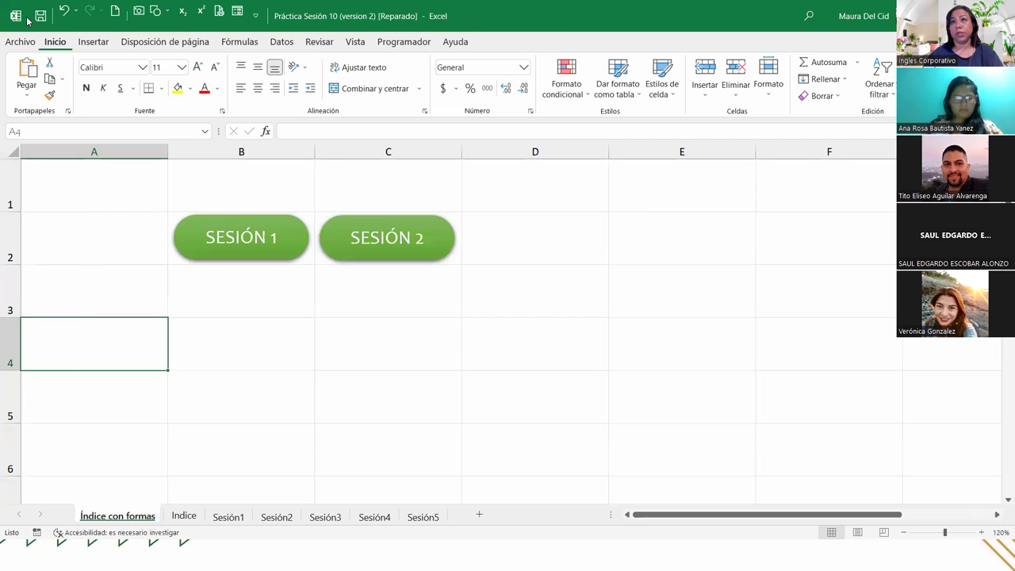
left_click(20, 42)
left_click(54, 211)
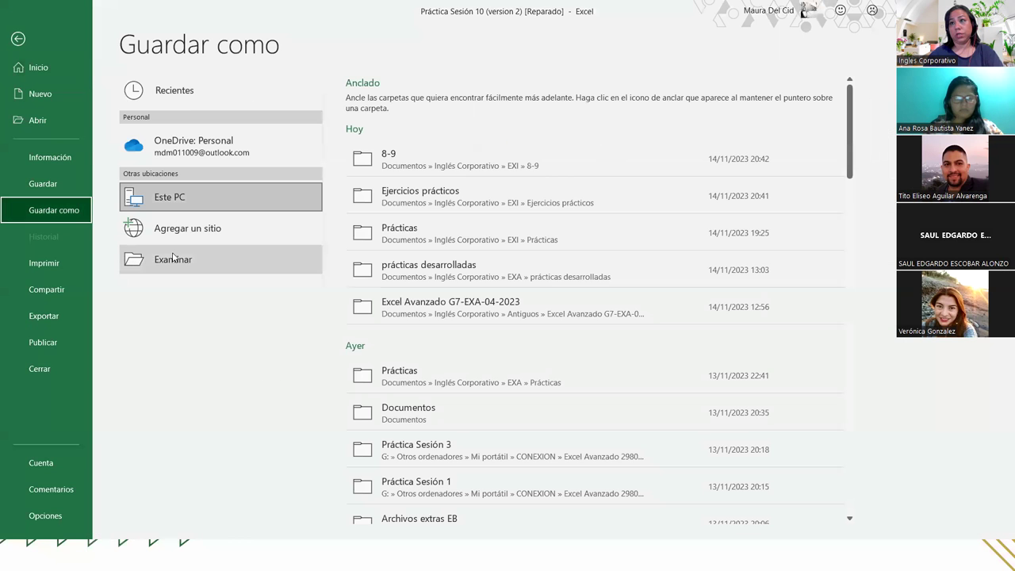
Browse to the Documentos > Inglés Corporativo > EXI > 8-9 folder for saving
left_click(262, 265)
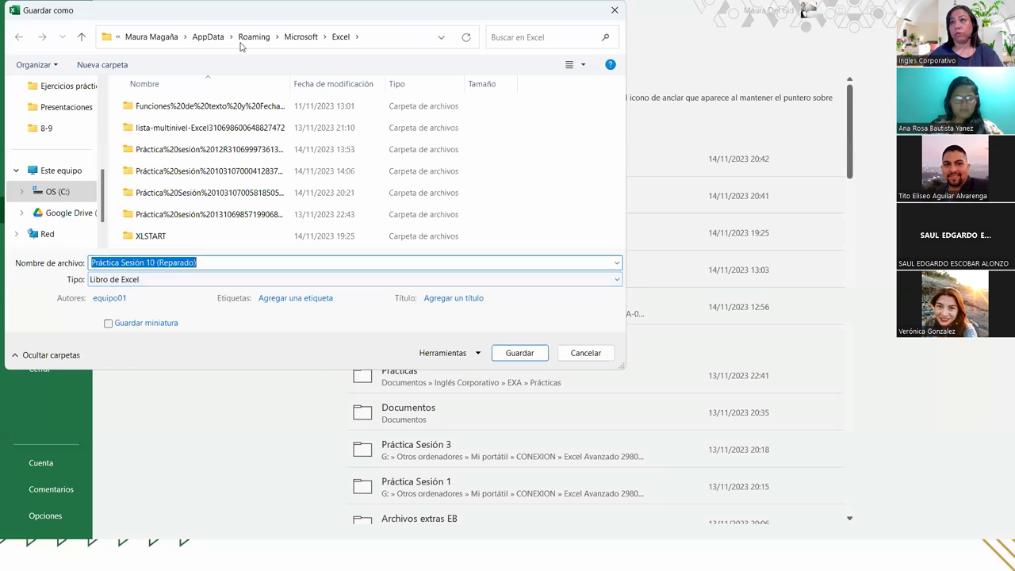
scroll(61, 199, "up", 5)
left_click(60, 196)
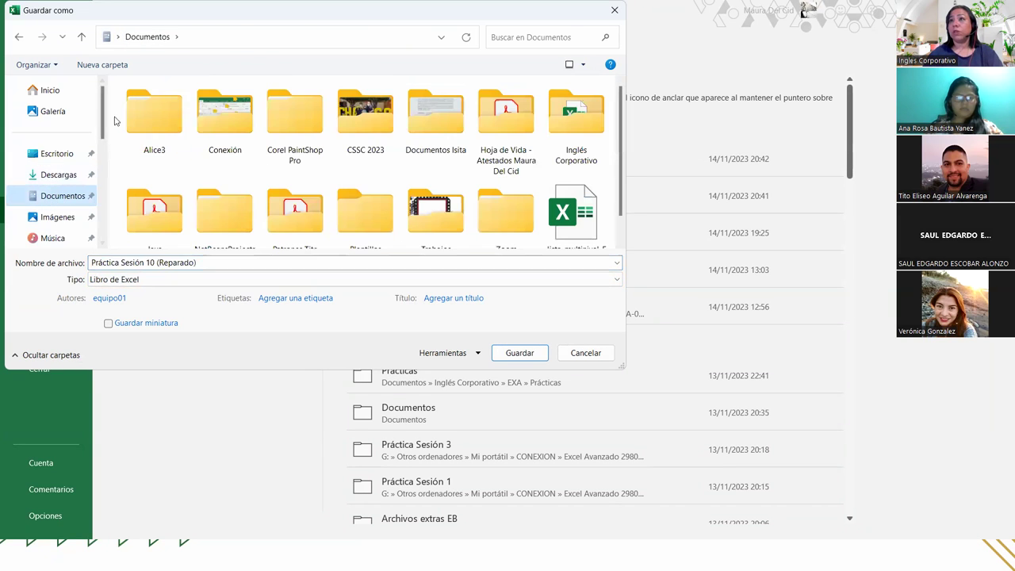
double_click(576, 115)
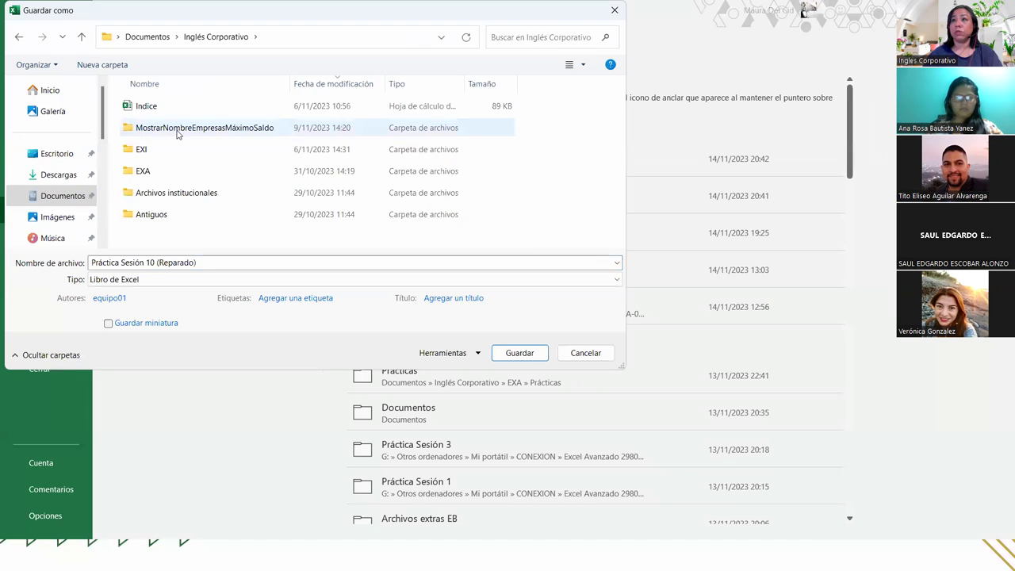
left_click(144, 150)
double_click(144, 151)
double_click(139, 106)
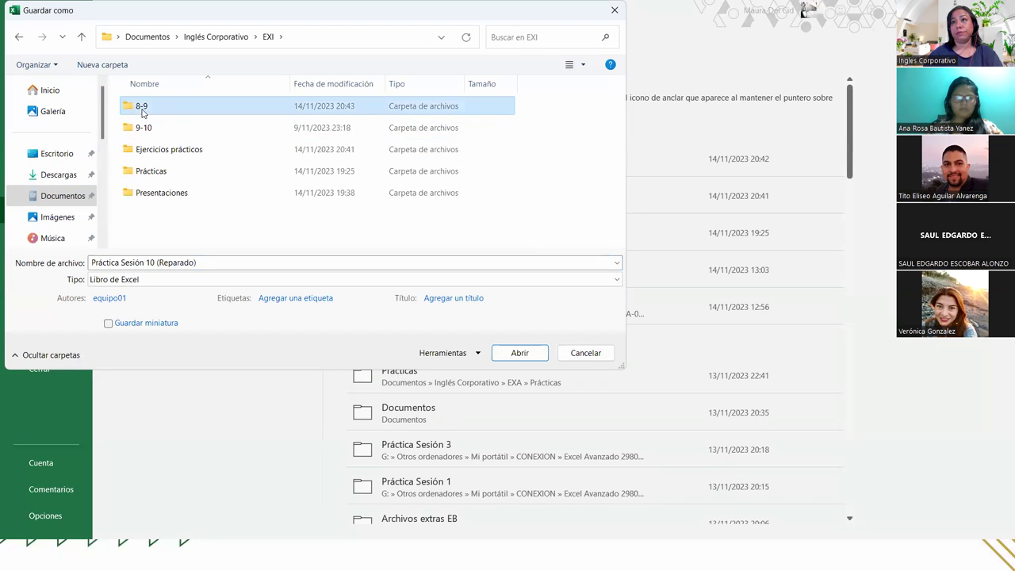
scroll(237, 197, "down", 2)
Save the workbook as Práctica Sesión 101 after the name Práctica Sesión 10 is refused
left_click(219, 261)
left_click(218, 264)
key("BackSpace")
key("BackSpace")
key("BackSpace")
key("BackSpace")
key("BackSpace")
key("BackSpace")
key("Return")
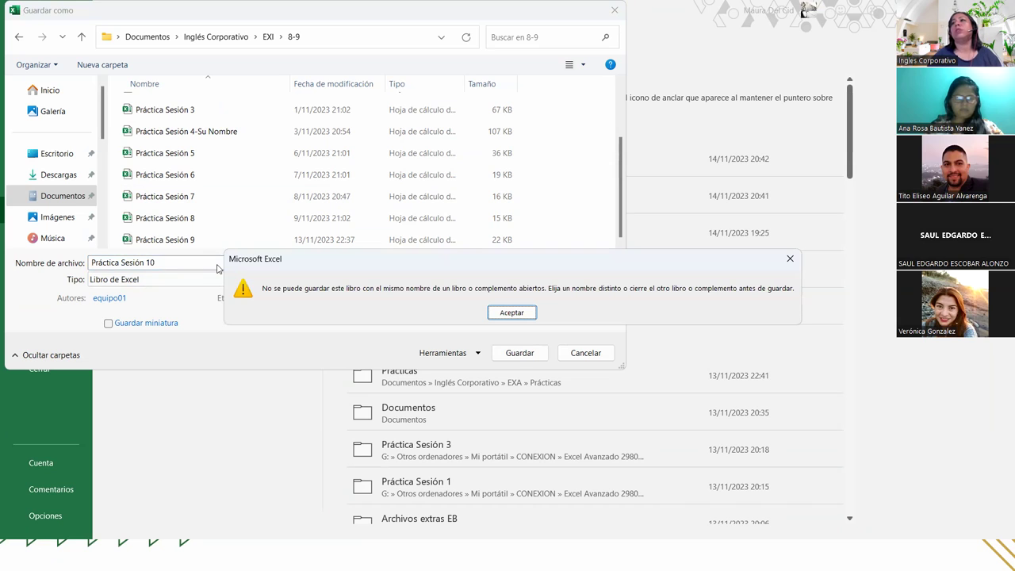
left_click(530, 312)
left_click(162, 266)
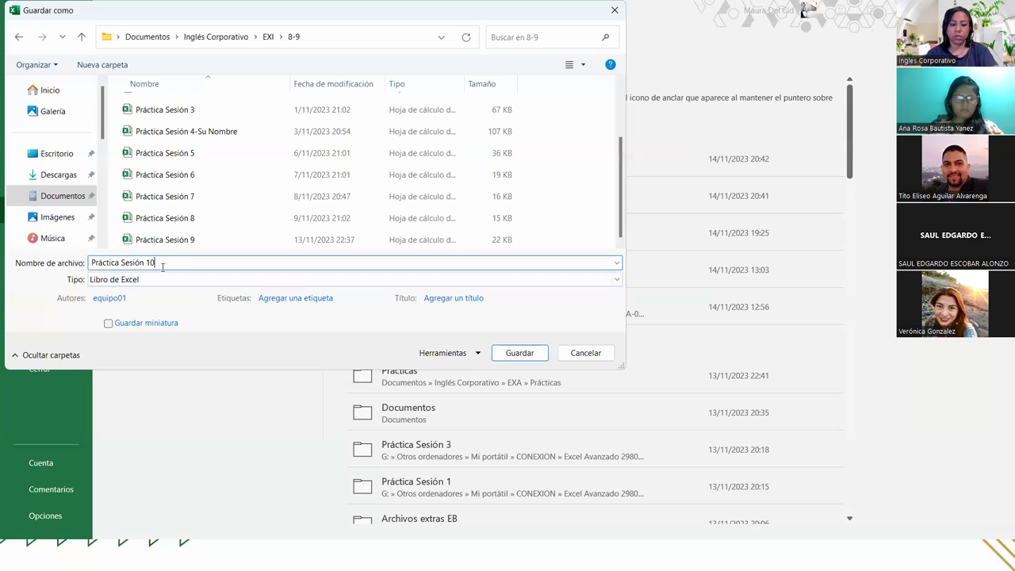
type("1")
key("Return")
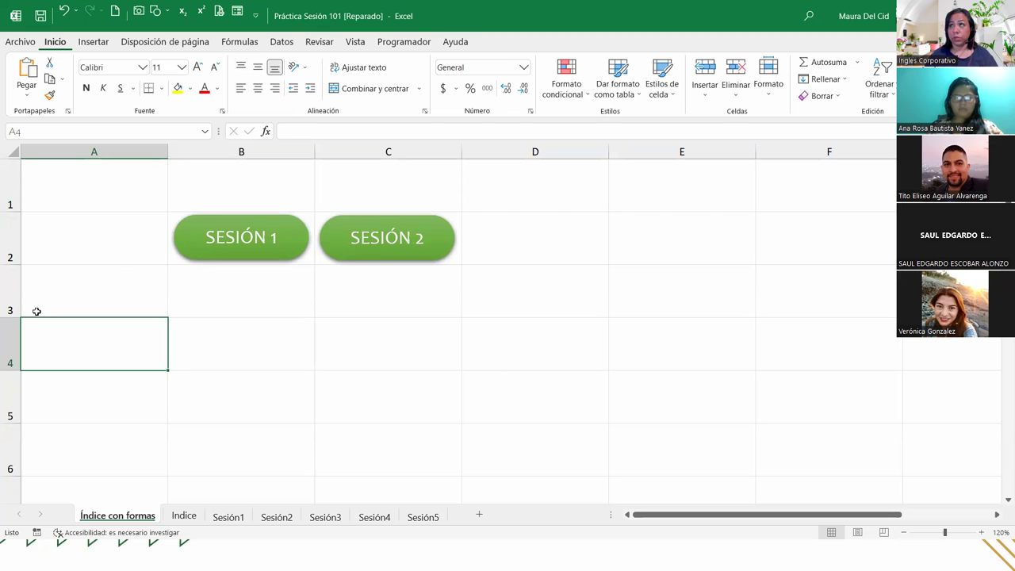
Hyperlink the SESIÓN 1 shape to Práctica Sesión 1.xlsx in the 8-9 folder
left_click(192, 348)
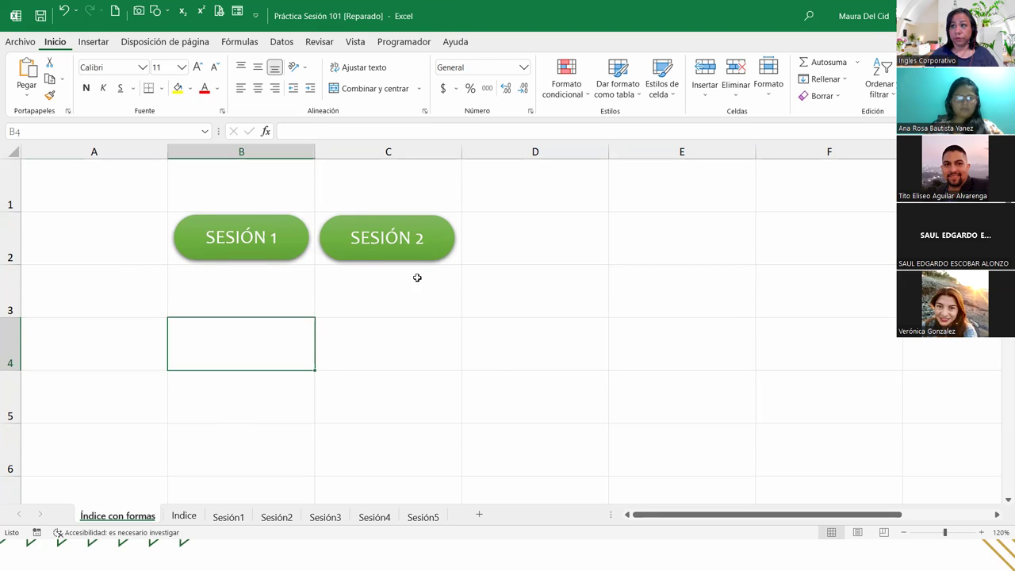
left_click(225, 257)
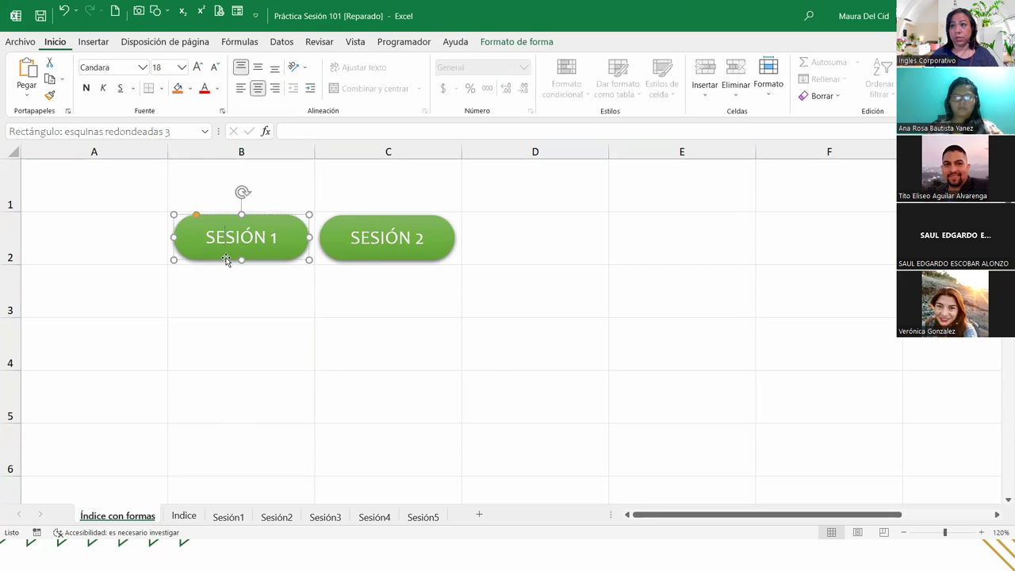
right_click(226, 258)
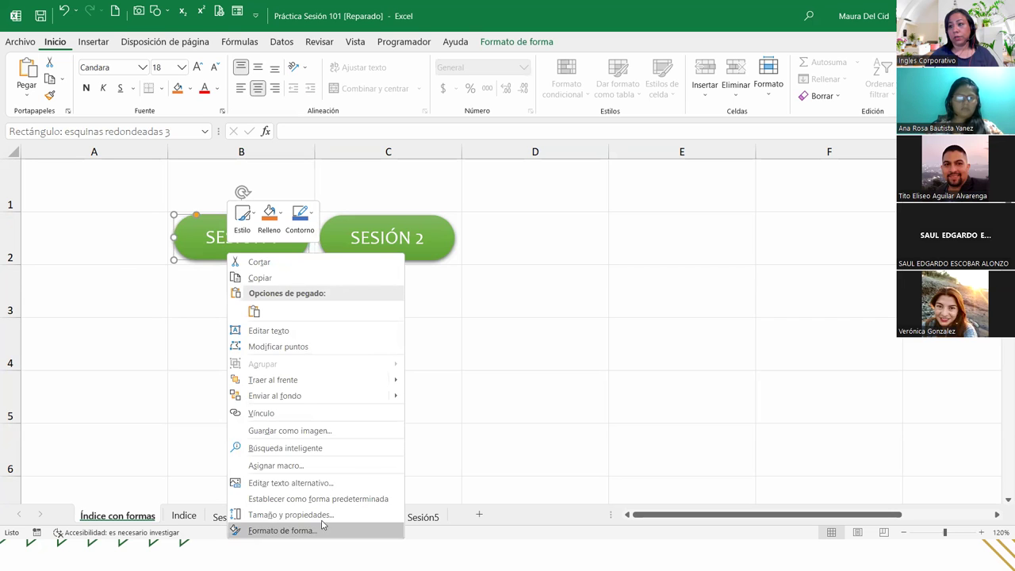
left_click(274, 413)
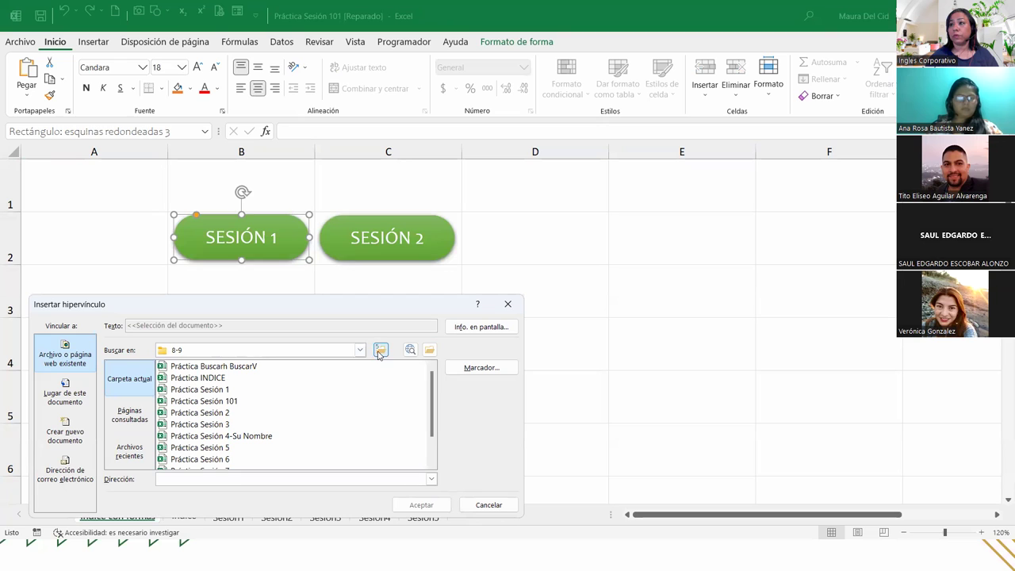
left_click(199, 389)
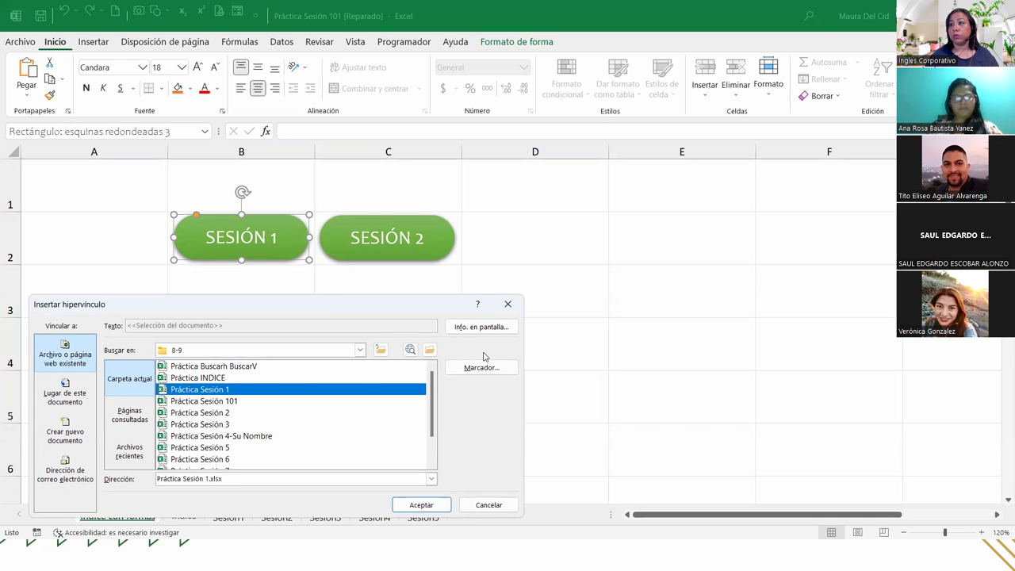
left_click(418, 504)
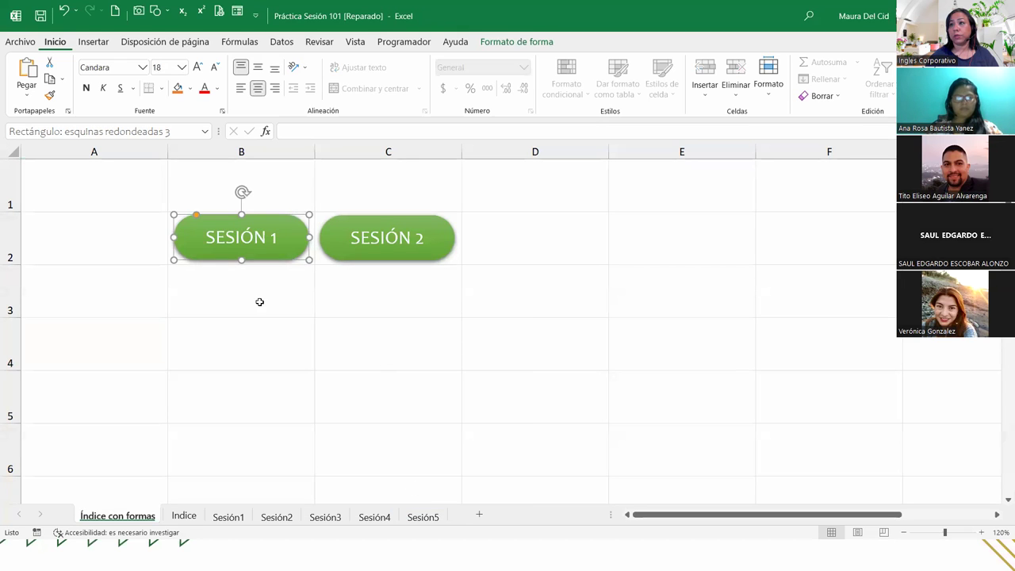
left_click(259, 302)
Follow the SESIÓN 1 link to open Práctica Sesión 1, then close it
left_click(248, 247)
left_click(480, 312)
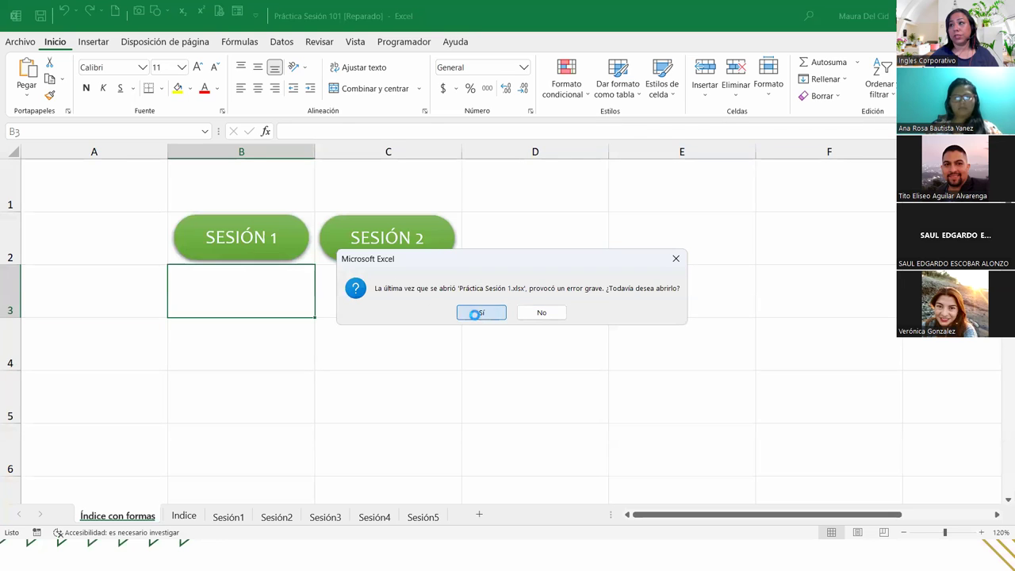
left_click(426, 279)
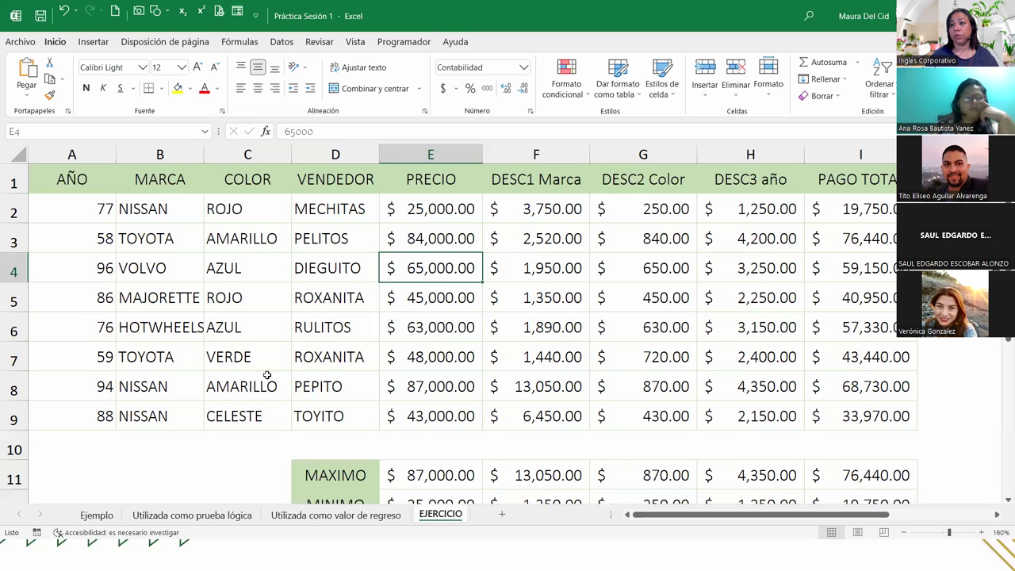
left_click(261, 389)
key("ctrl+w")
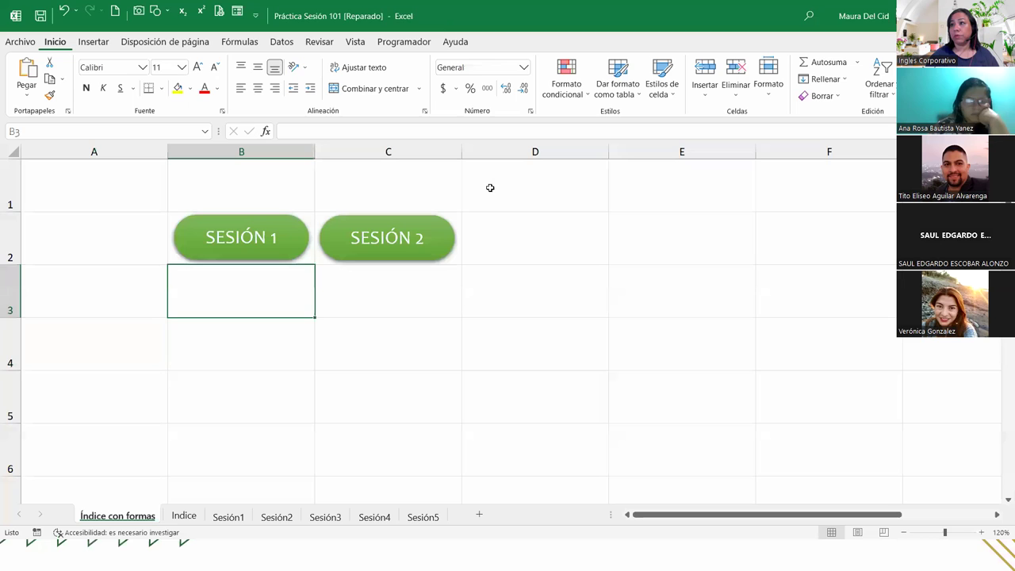
Follow the SESIÓN 2 link to Práctica Sesión 2 and close it again
left_click(416, 237)
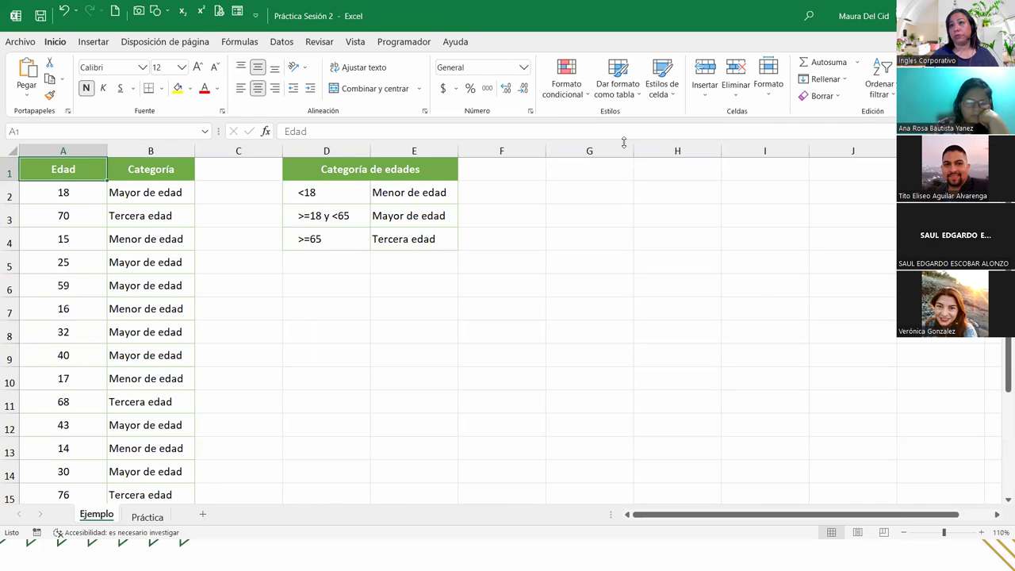
key("ctrl+w")
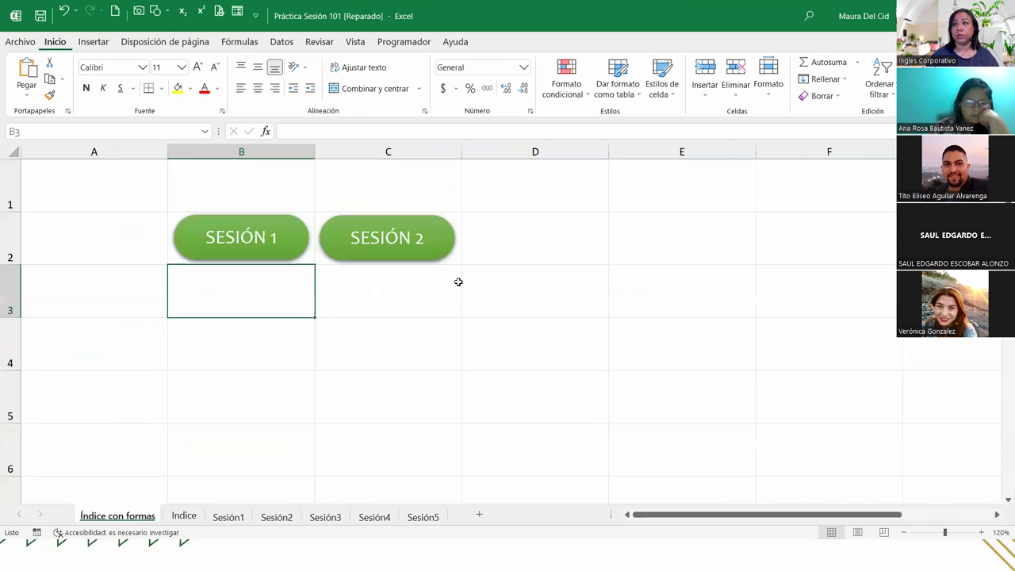
left_click(458, 281)
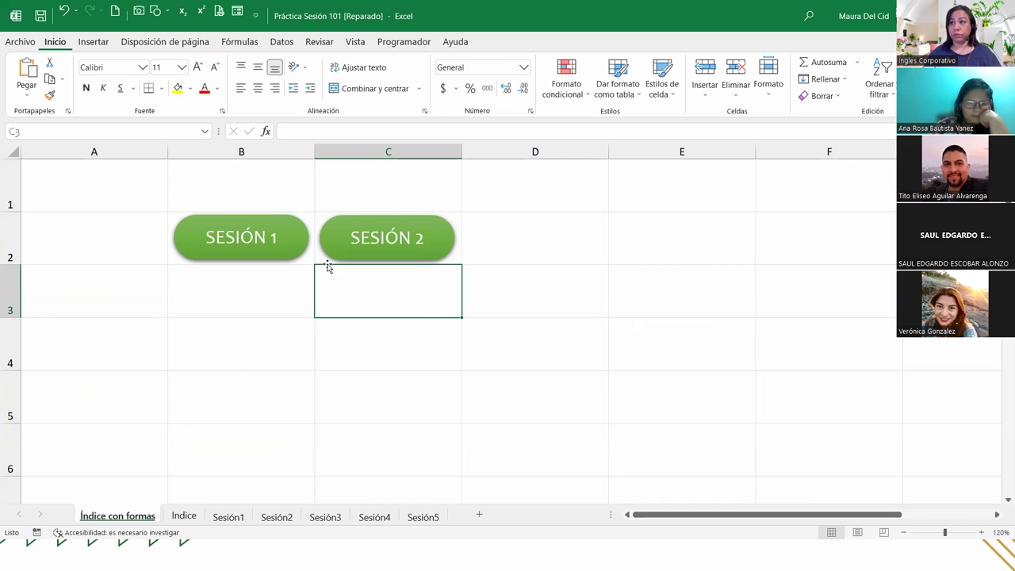
Insert a rounded rectangle shape over cell D2
left_click(544, 229)
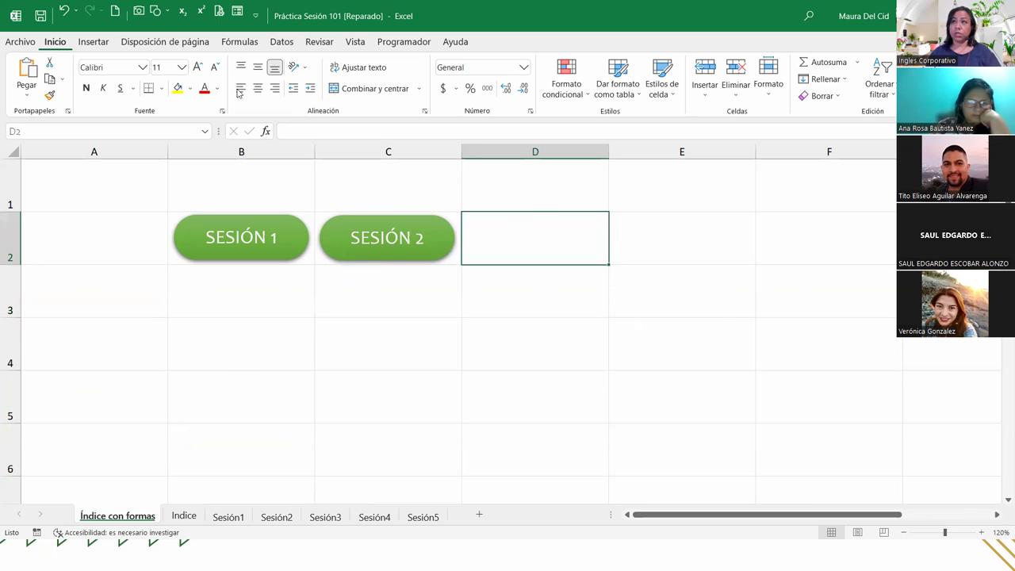
left_click(94, 42)
left_click(171, 79)
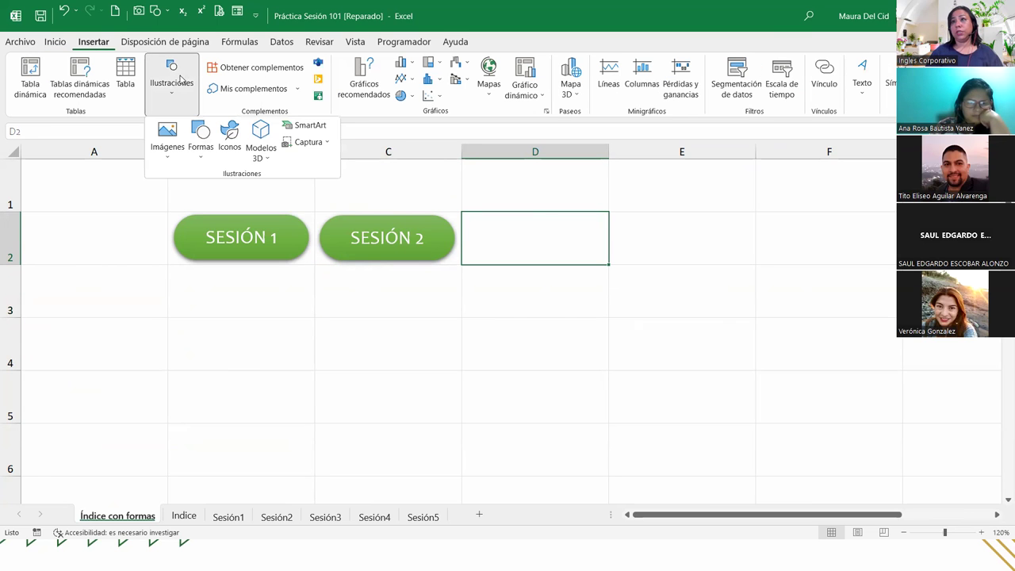
left_click(201, 139)
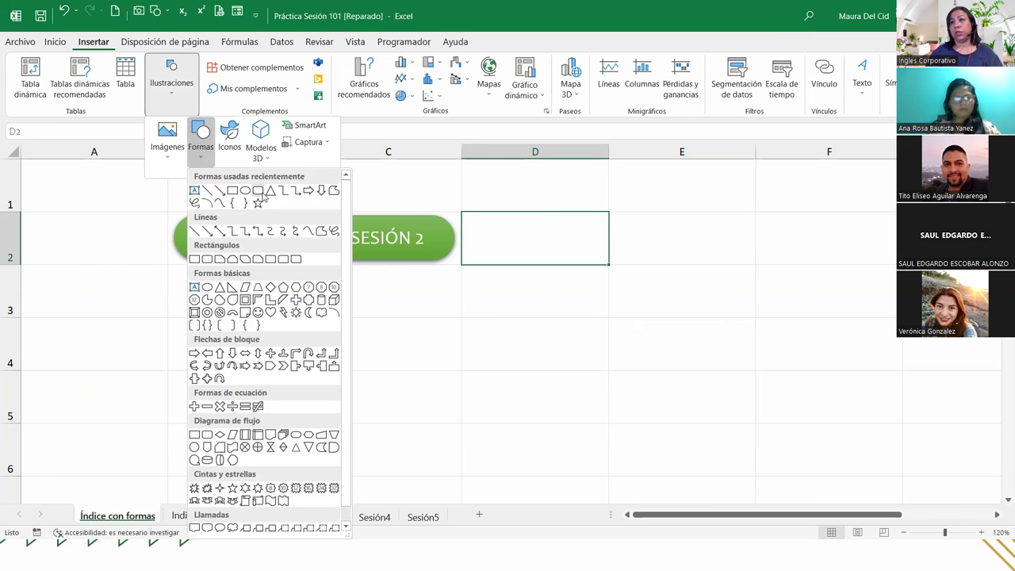
left_click(257, 190)
left_click(509, 241)
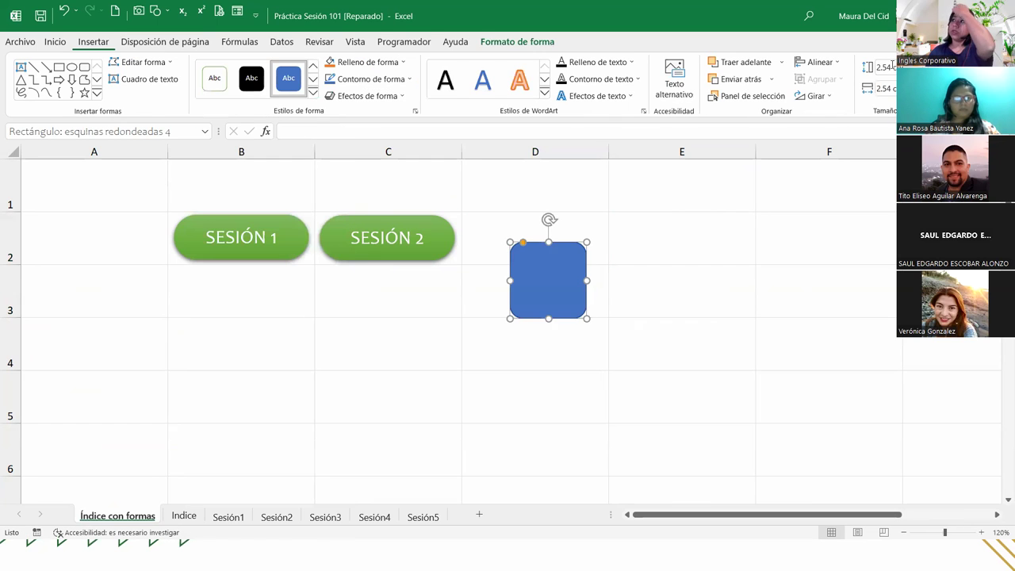
Size the rectangle to 1.5 cm high by 4.5 cm wide and line it up beside SESIÓN 2
left_click(888, 67)
type("1.5")
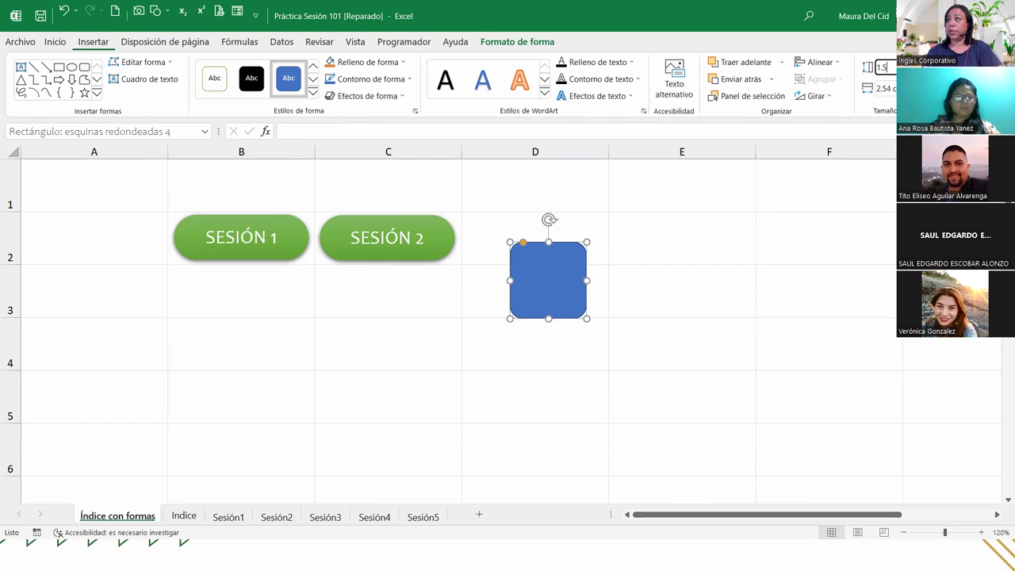
key("Return")
key("Tab")
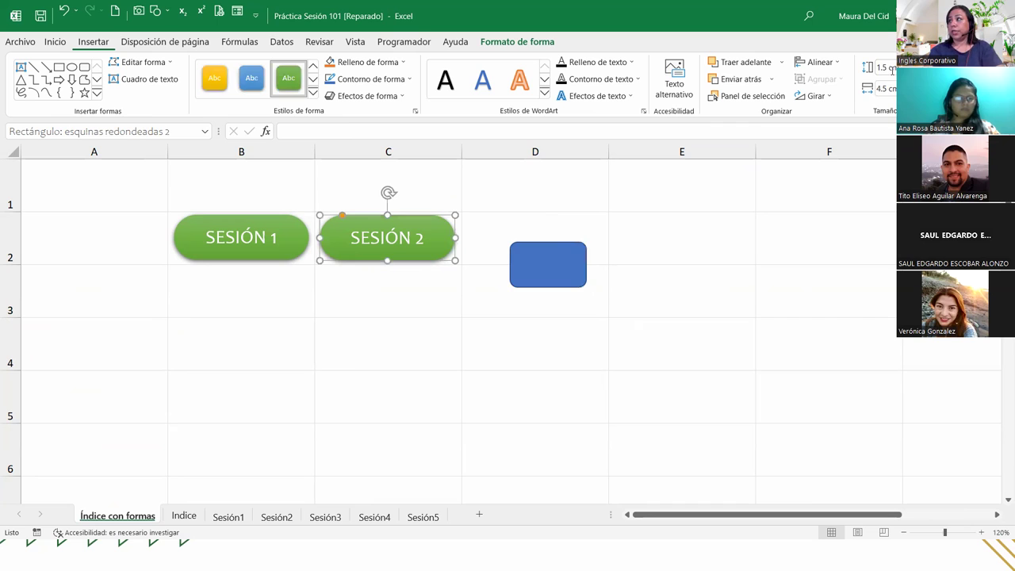
left_click(588, 262)
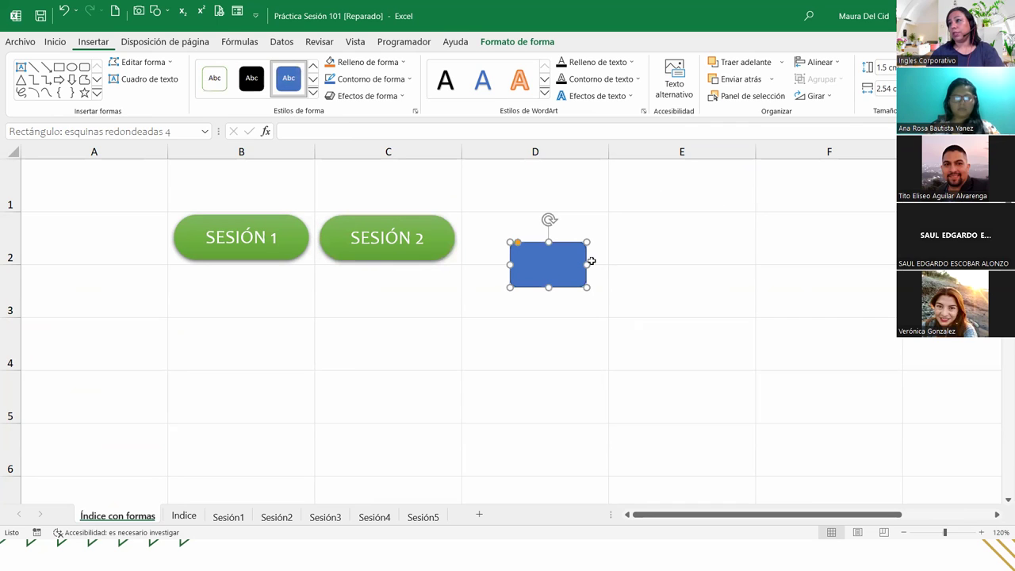
left_click(887, 89)
type("4")
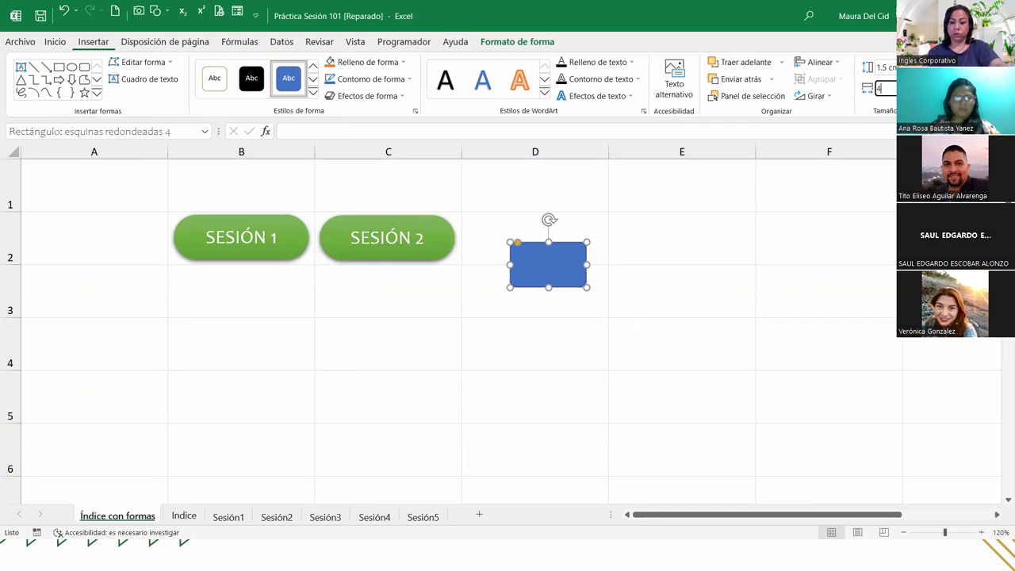
key("Return")
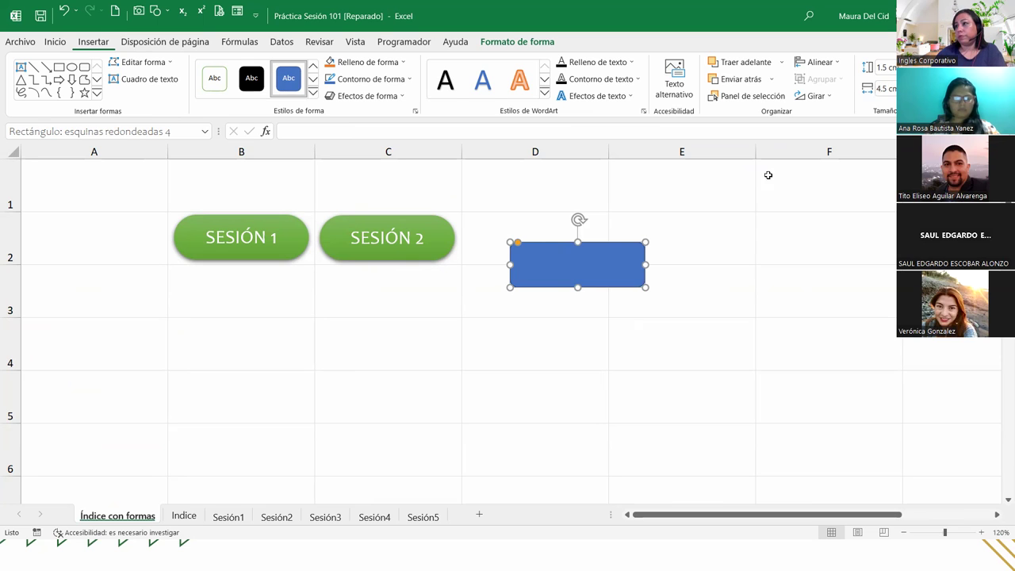
mouse_move(550, 261)
left_mouse_down()
mouse_move(485, 230)
mouse_move(530, 218)
left_mouse_up()
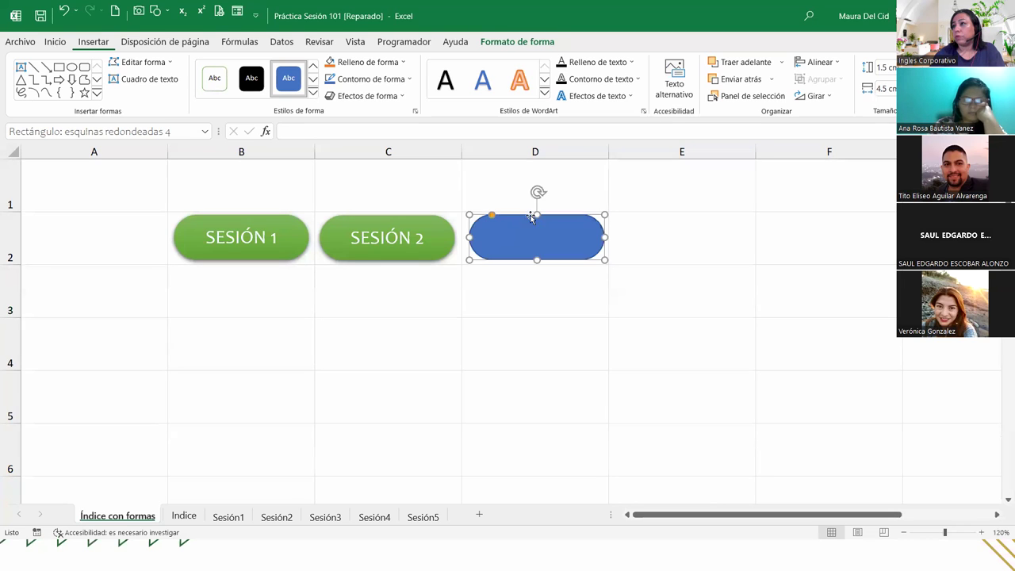
Copy SESIÓN 2's green style onto the new shape with Format Painter and label it SESIÓN 3
right_click(427, 252)
key("Escape")
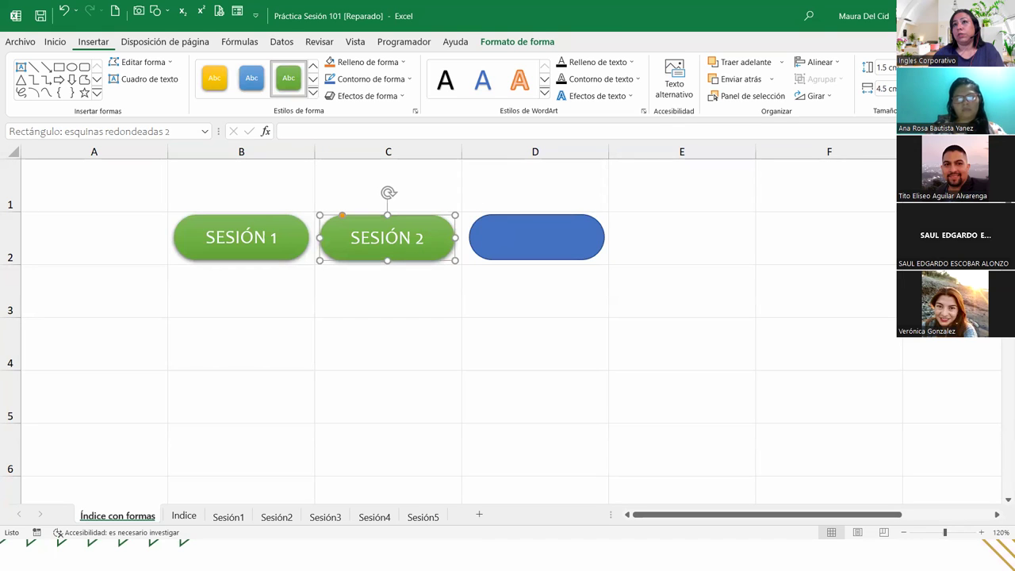
left_click(55, 43)
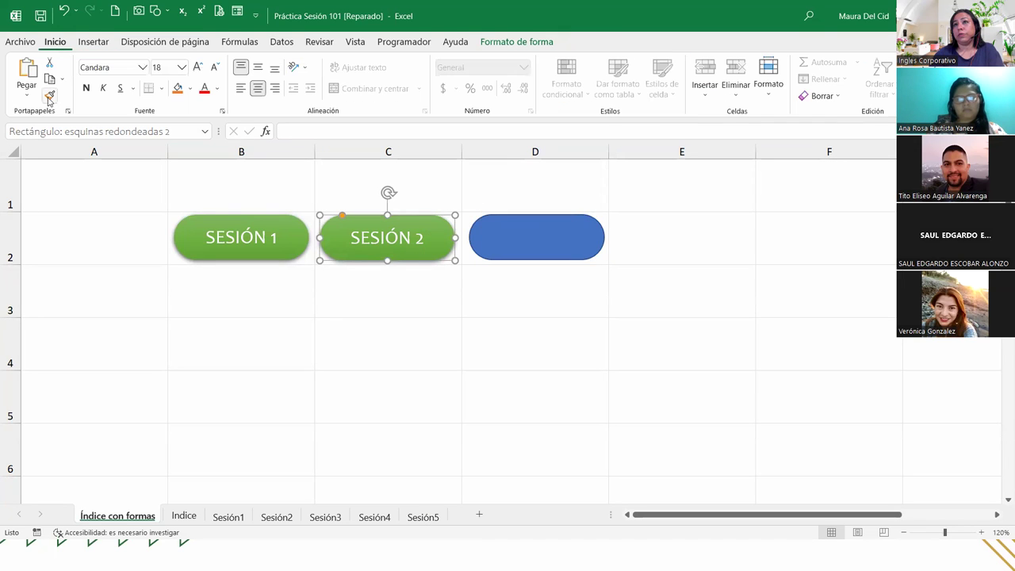
left_click(49, 96)
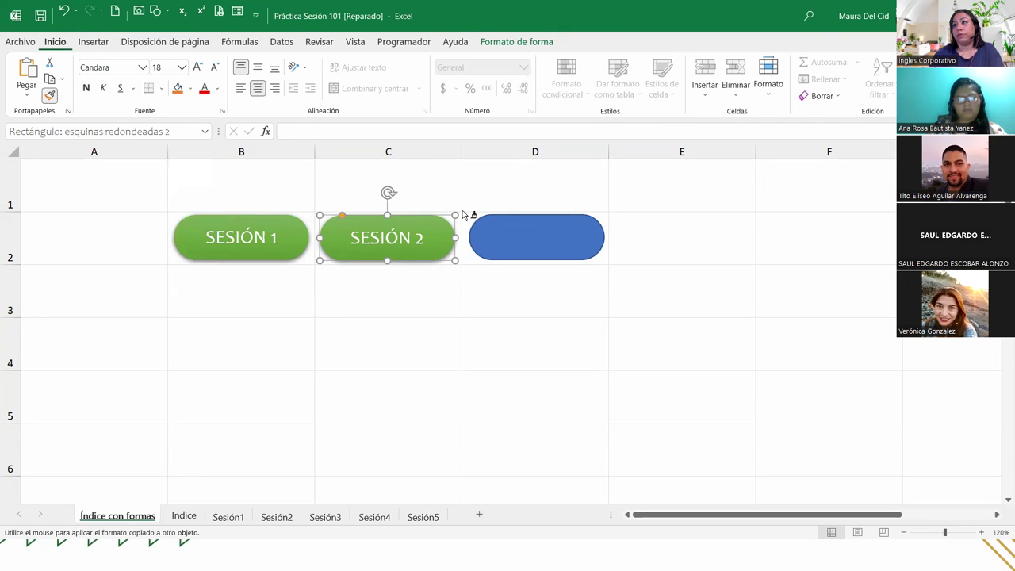
left_click(504, 237)
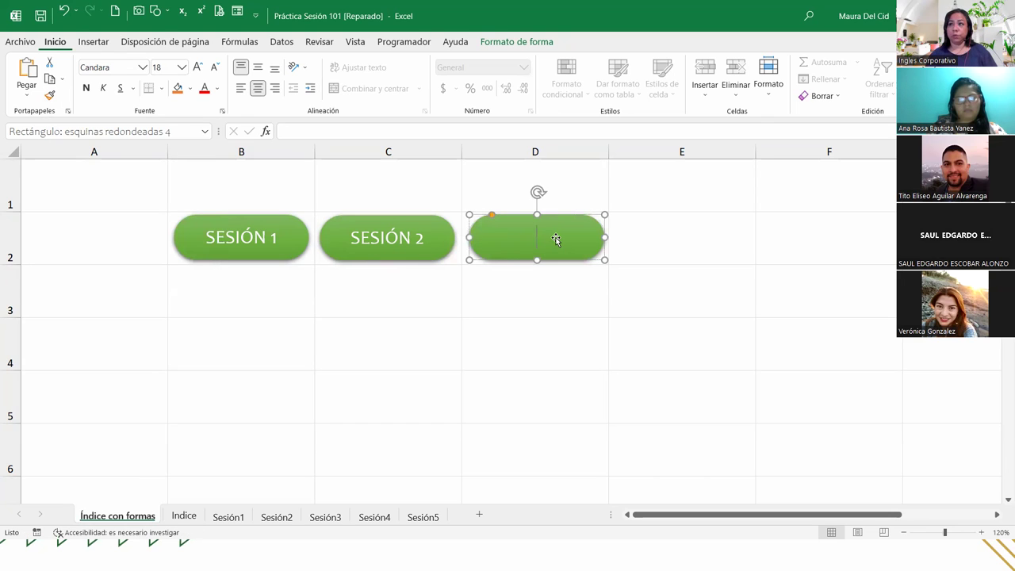
type("SESIÓN 3")
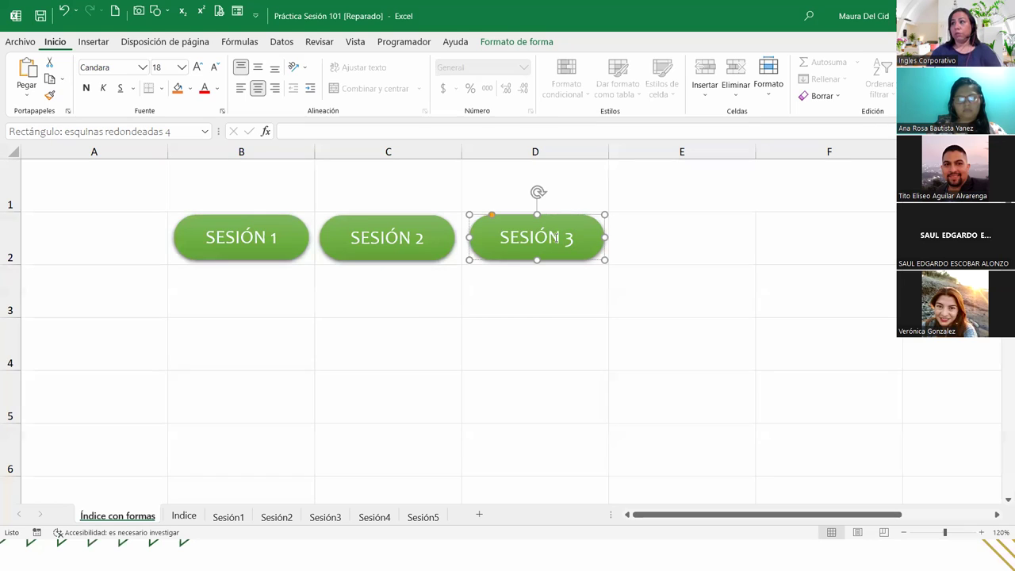
left_click(568, 267)
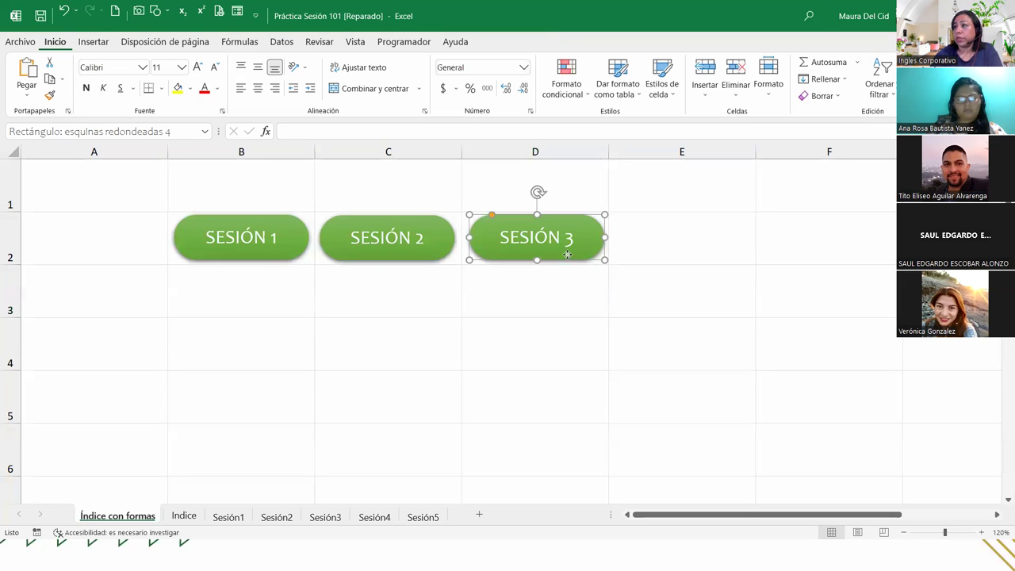
Hyperlink the SESIÓN 3 button to the Práctica Sesión 3 workbook
right_click(568, 254)
left_click(602, 413)
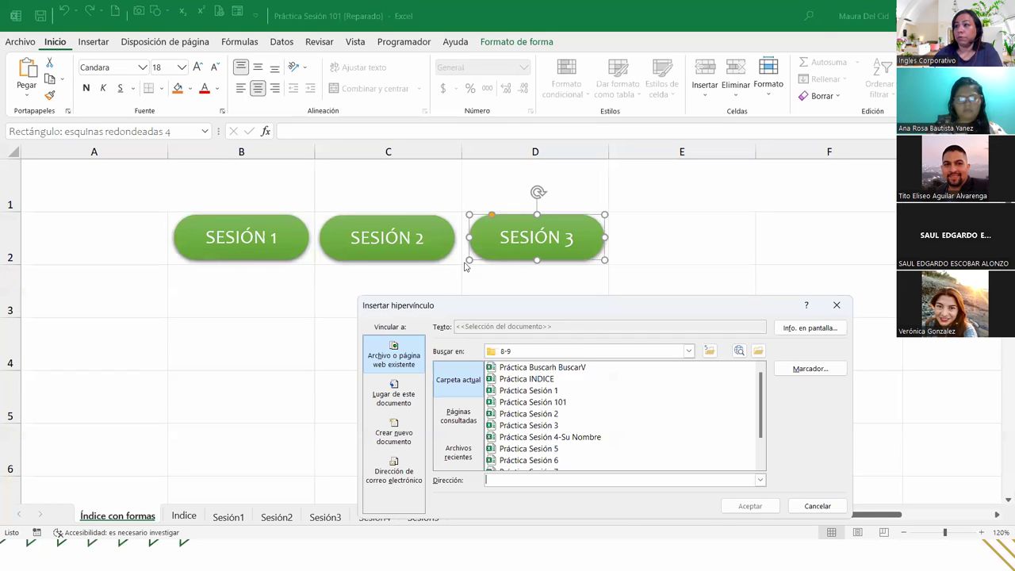
double_click(555, 429)
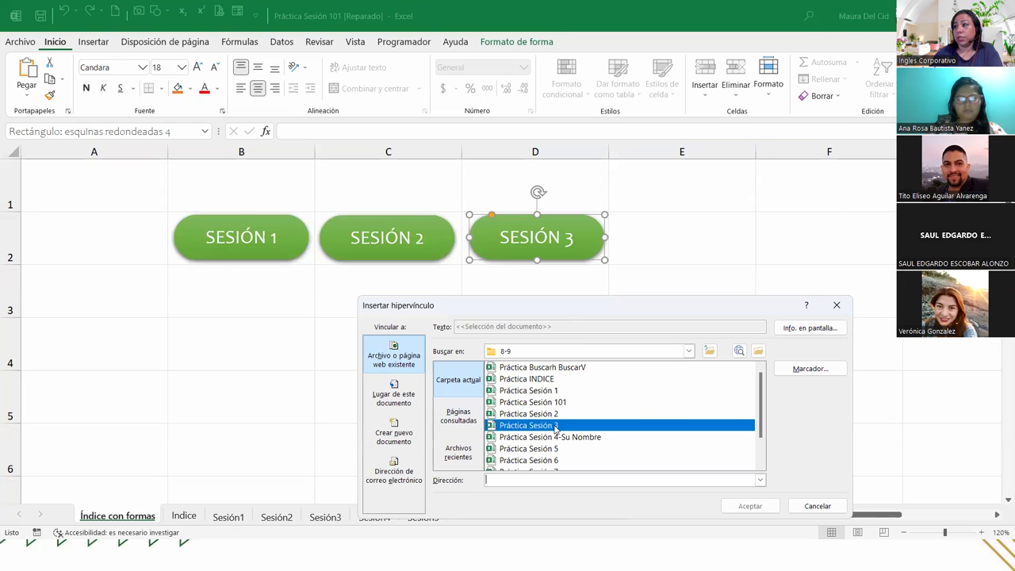
left_click(543, 288)
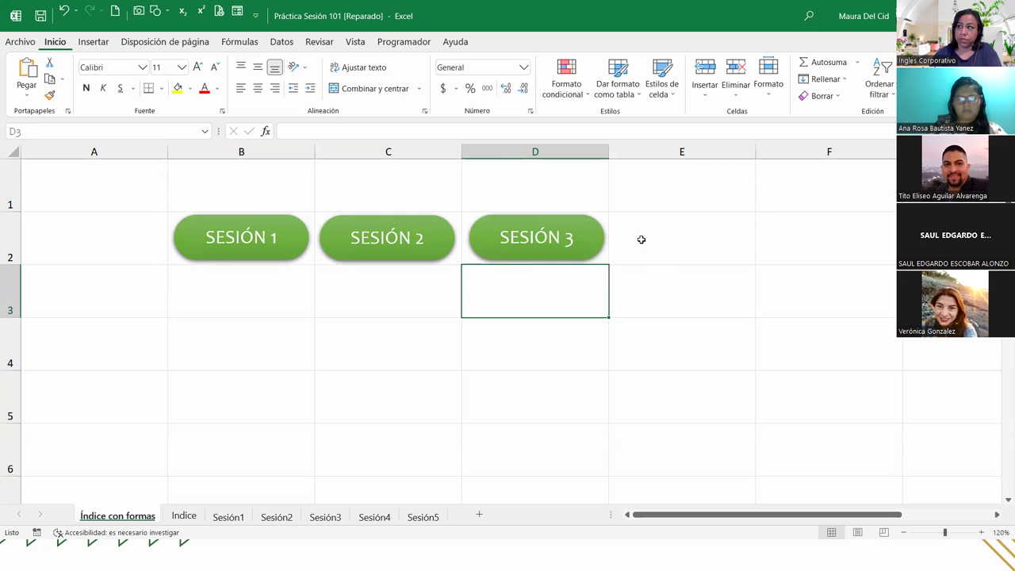
Nudge SESIÓN 2 slightly right for even spacing and open SESIÓN 3's menu to copy it
left_click(720, 230)
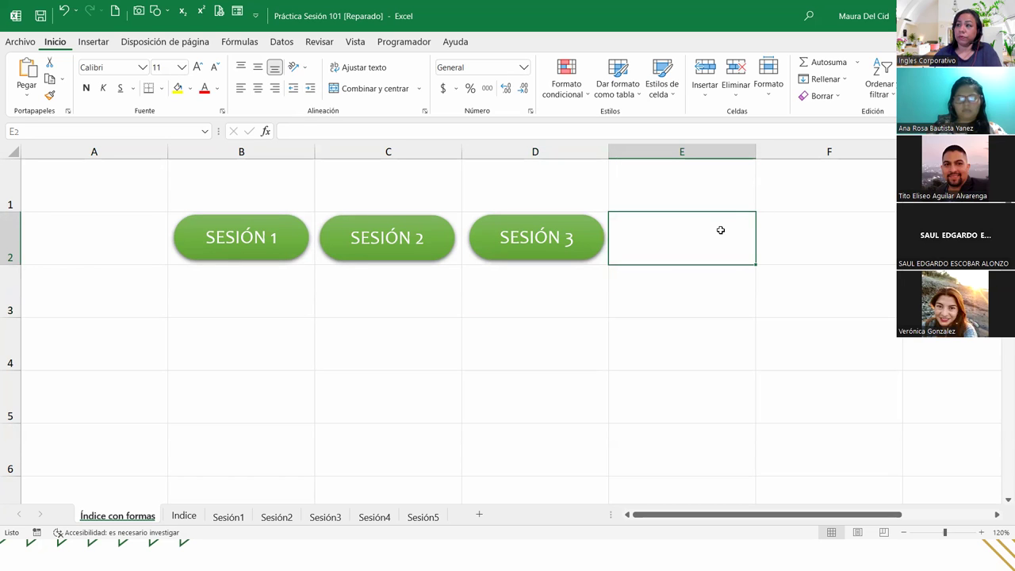
left_click(857, 227)
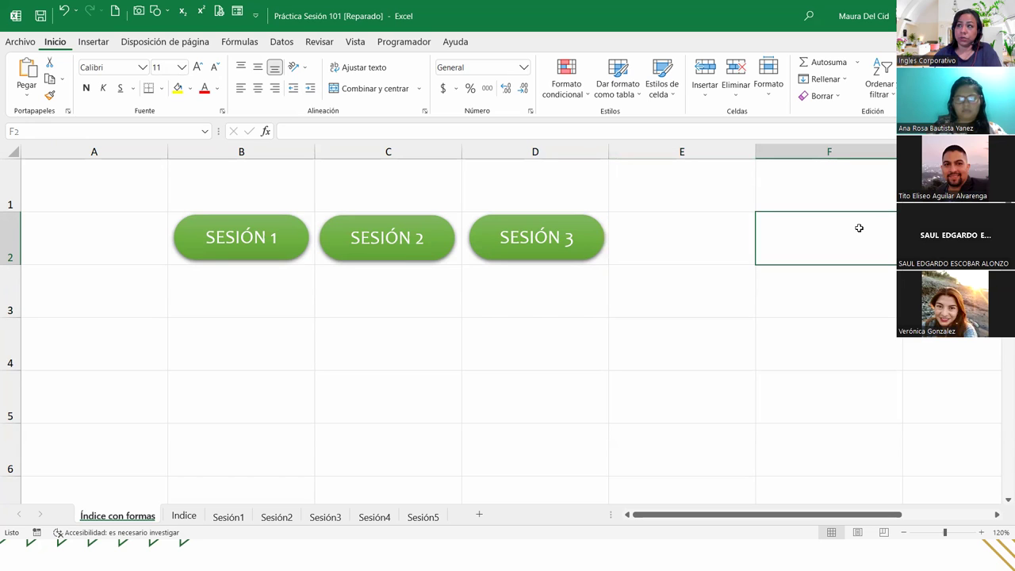
left_click(204, 348)
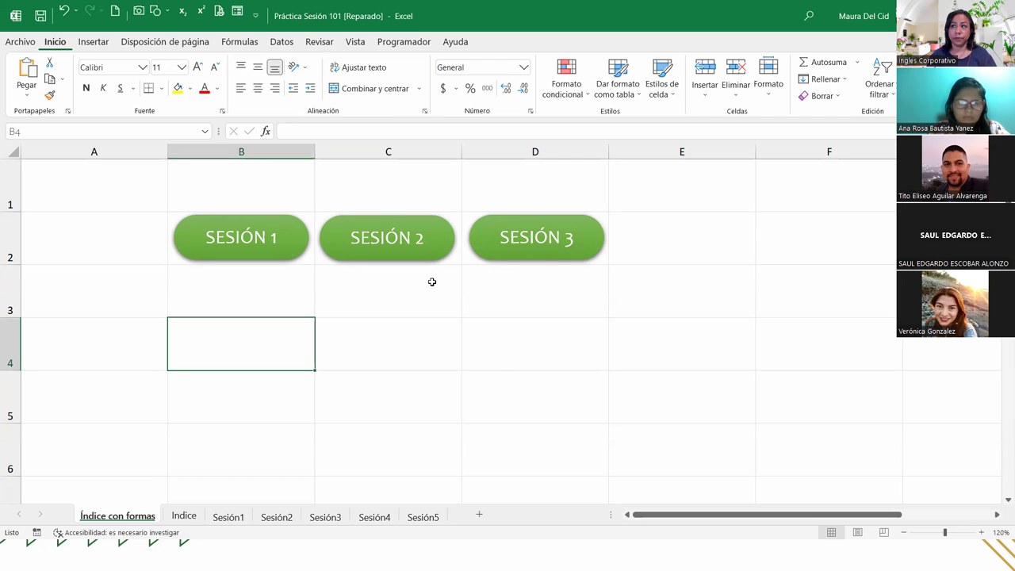
left_click(406, 245)
right_click(406, 242)
left_click_drag(348, 253, 348, 251)
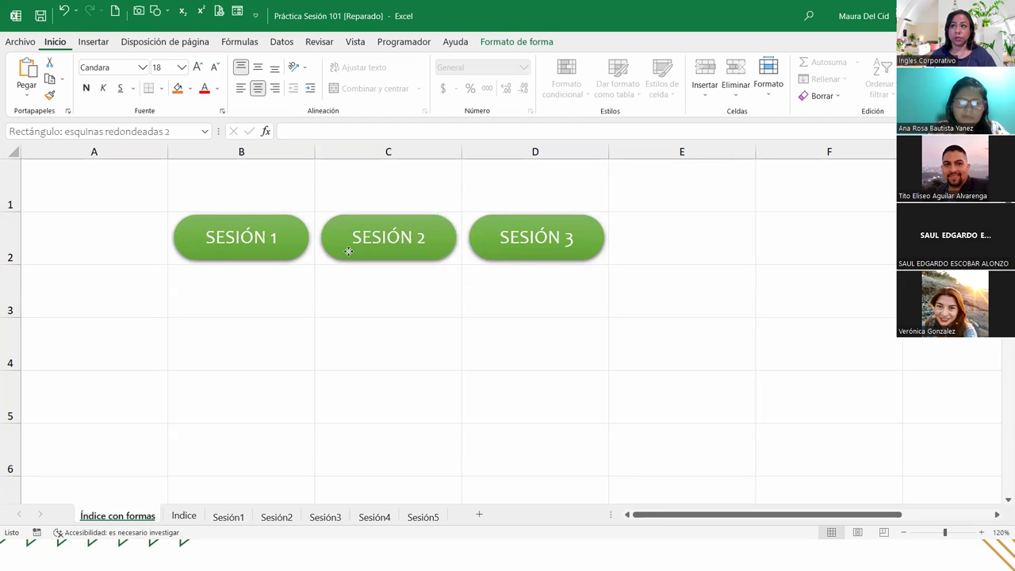
left_click(370, 290)
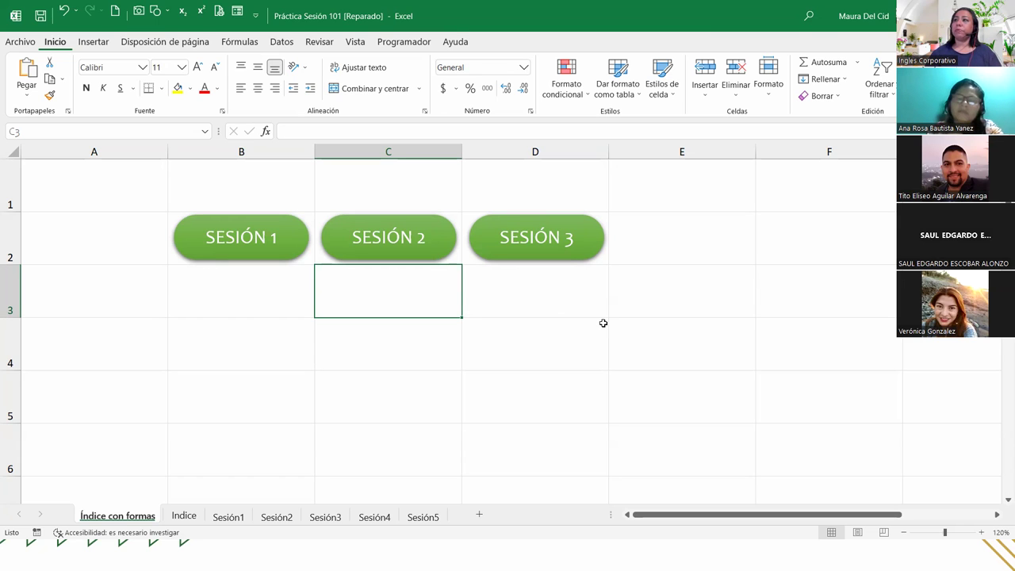
right_click(568, 256)
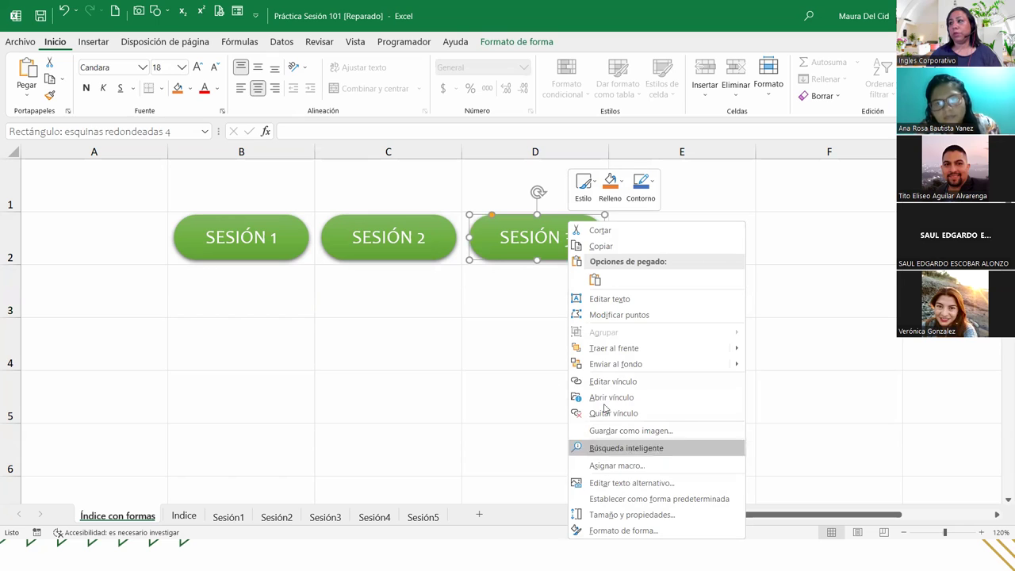
Copy the SESIÓN 3 button and paste a copy into row 2 over column E
left_click(590, 246)
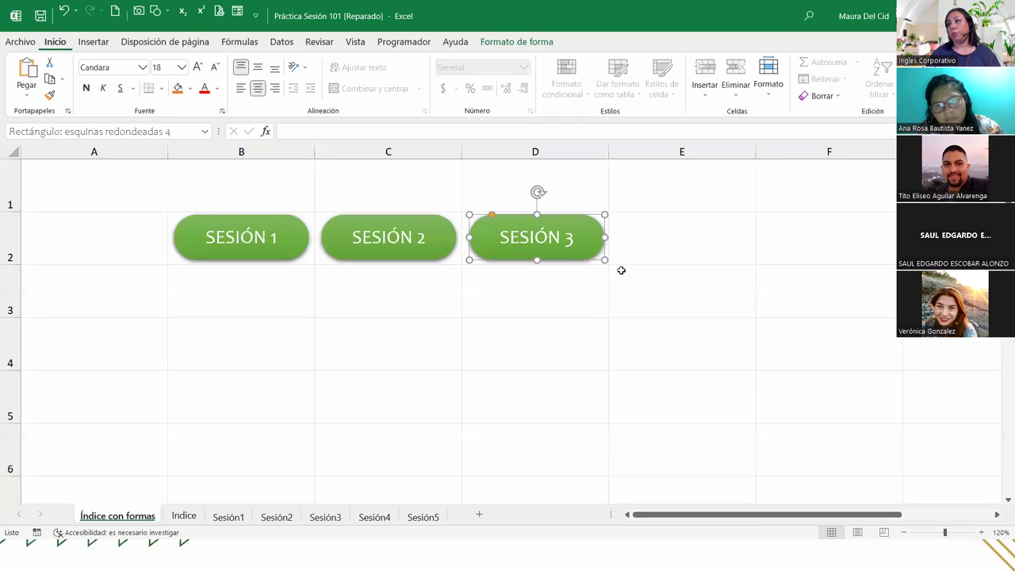
left_click(619, 269)
key("ctrl+v")
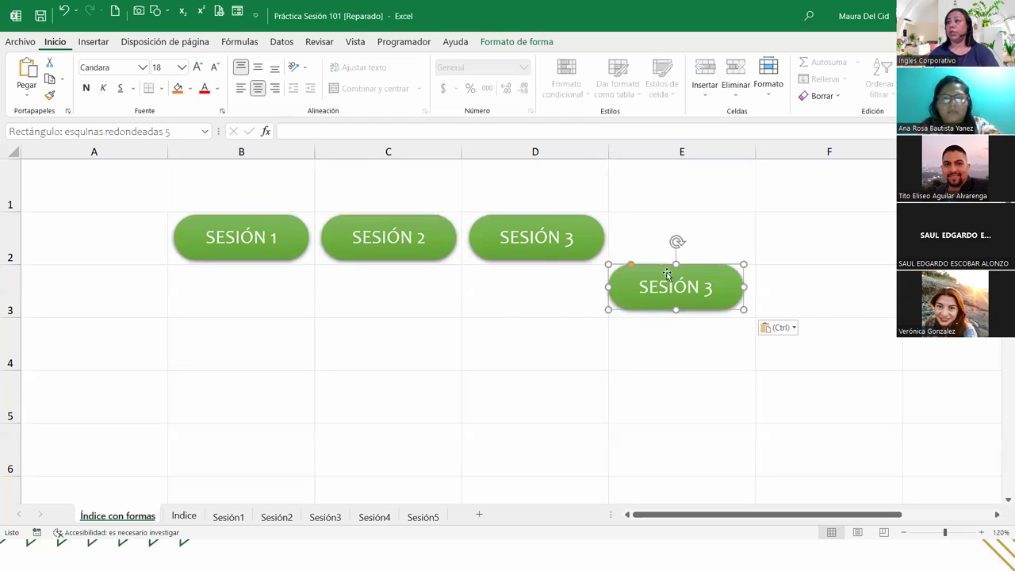
left_click_drag(681, 306, 690, 252)
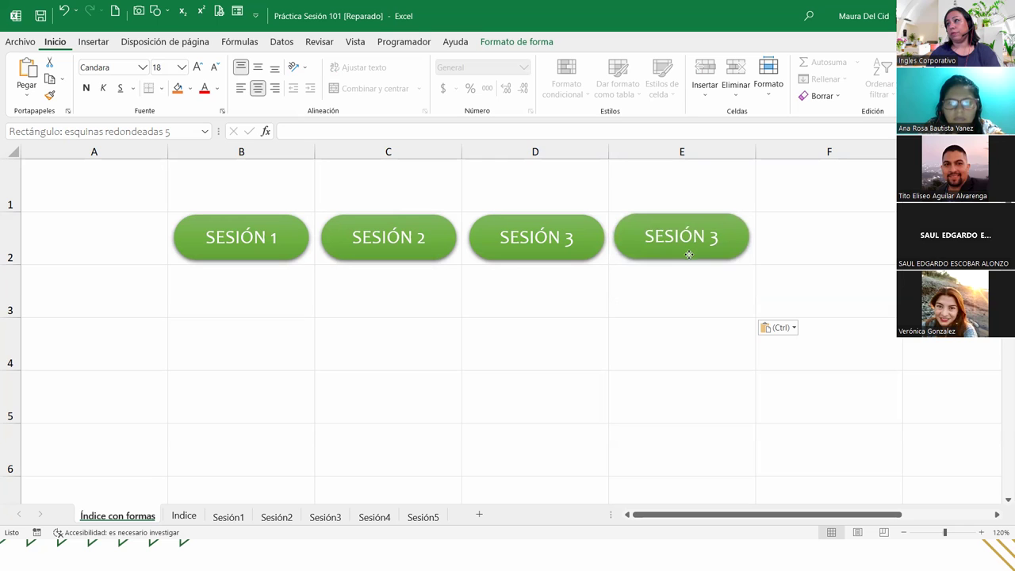
left_click(704, 335)
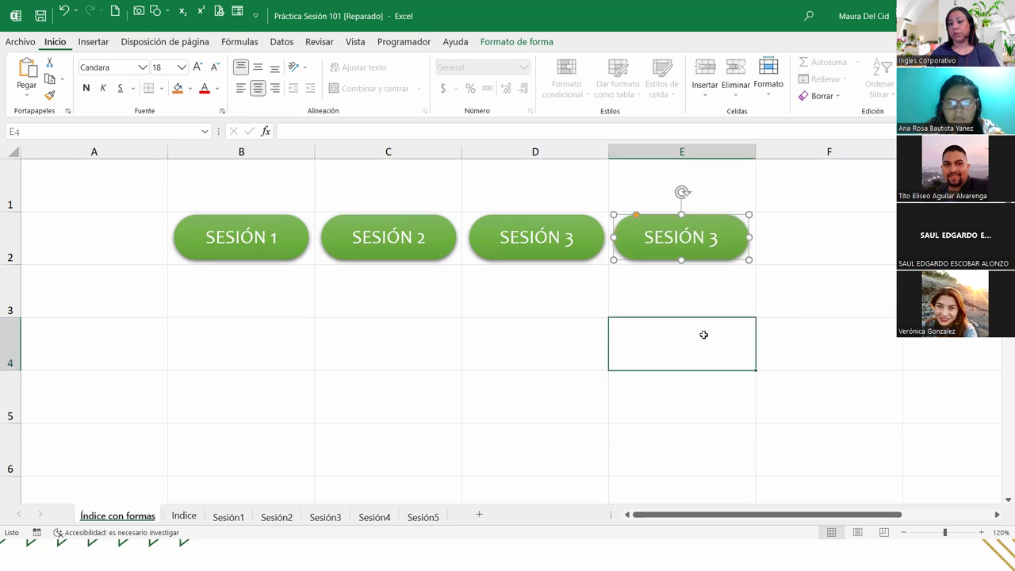
Paste a second copy of the SESIÓN 3 button and move it into row 2 at column F
key("ctrl+v")
left_click_drag(732, 360, 862, 259)
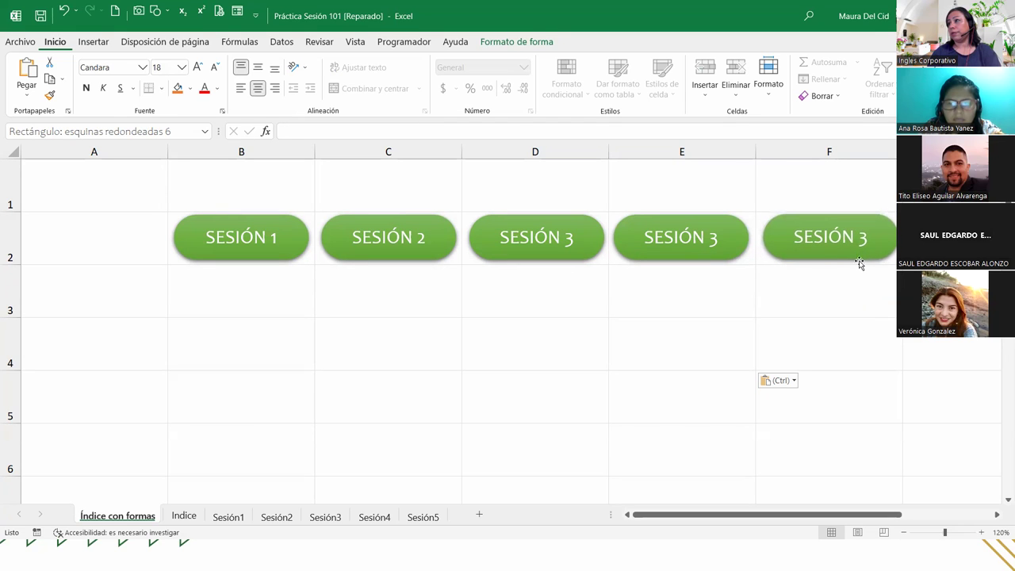
right_click(719, 237)
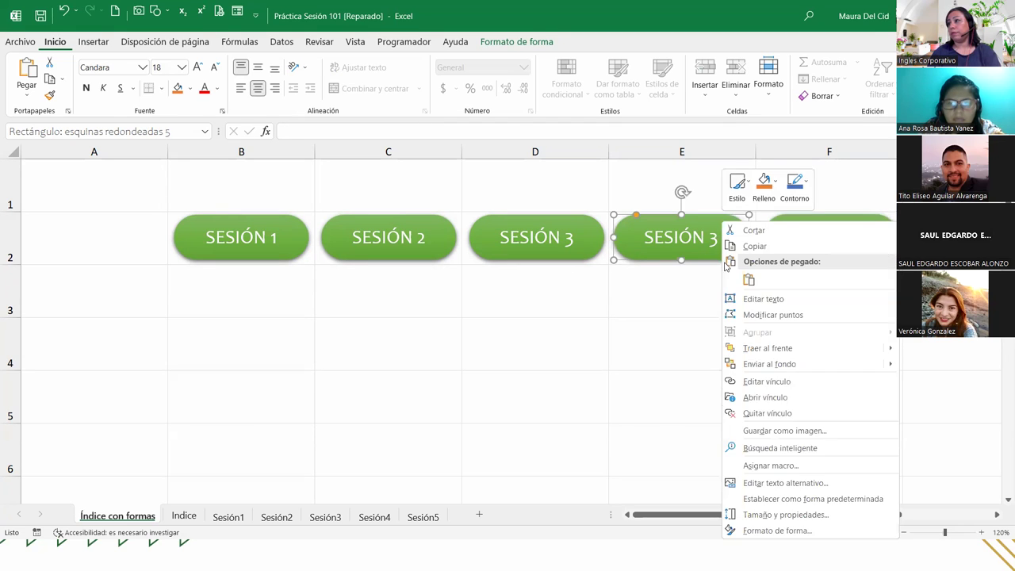
Link the fourth button to Práctica Sesión 4-Su Nombre and relabel it SESIÓN 4
left_click(789, 382)
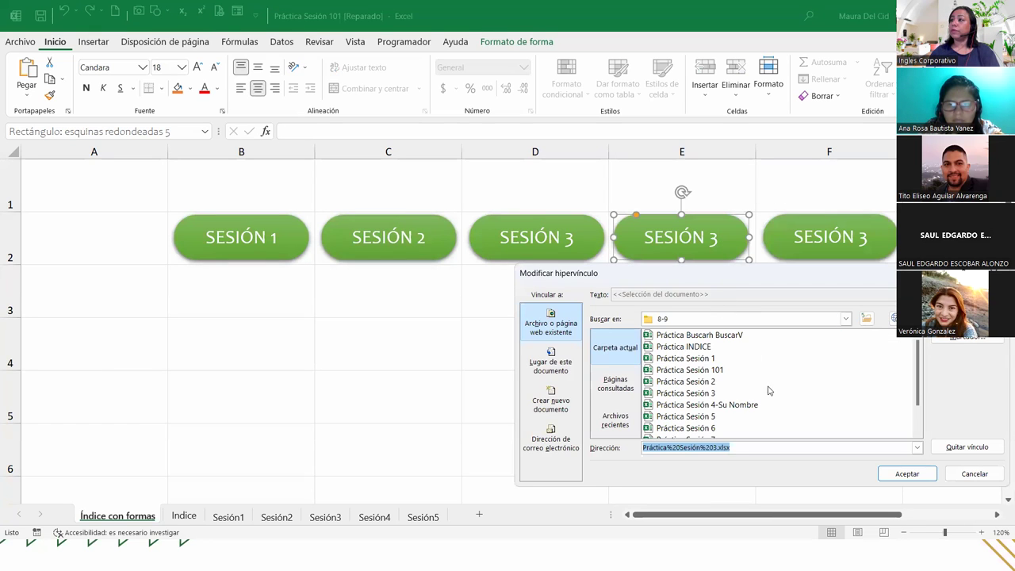
left_click(703, 393)
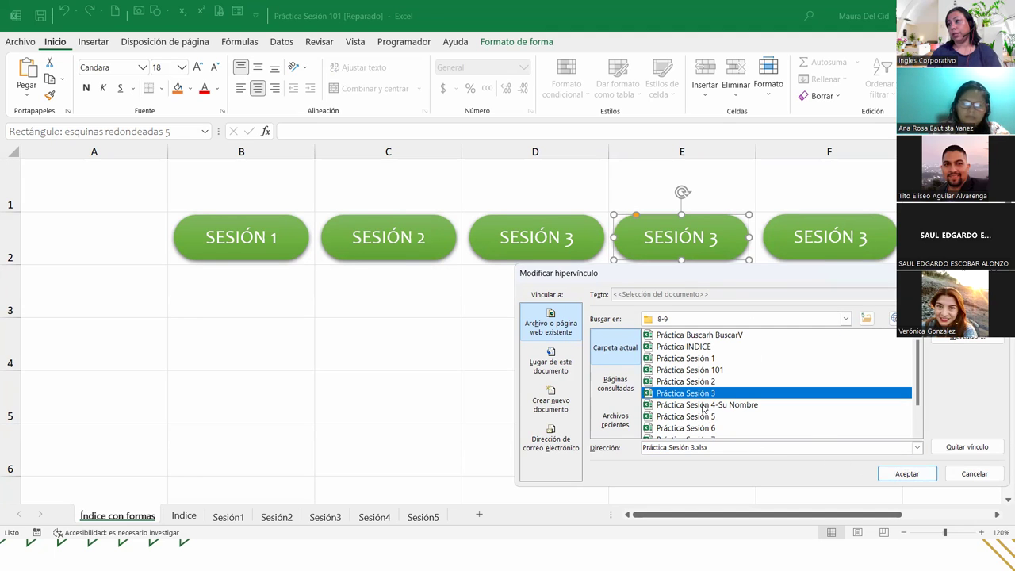
left_click(702, 405)
left_click(900, 473)
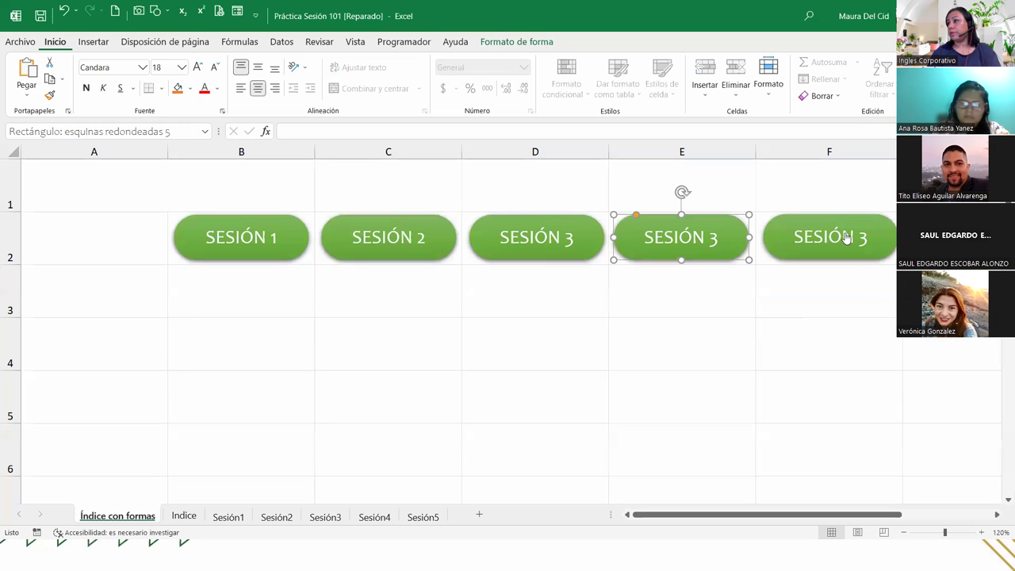
left_click_drag(722, 240, 710, 242)
type("4")
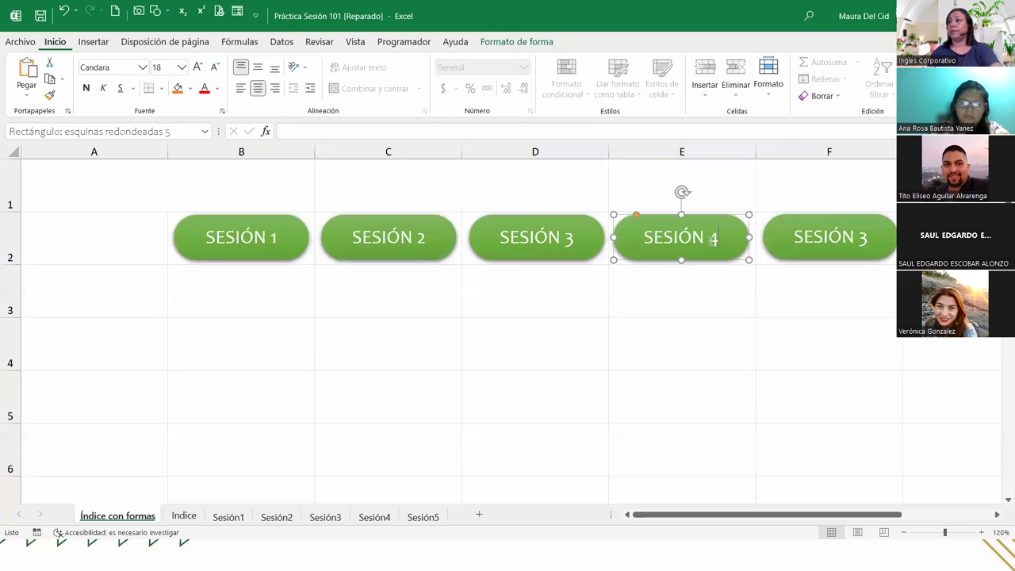
Link the fifth button to Práctica Sesión 5 and relabel it SESIÓN 5
right_click(846, 256)
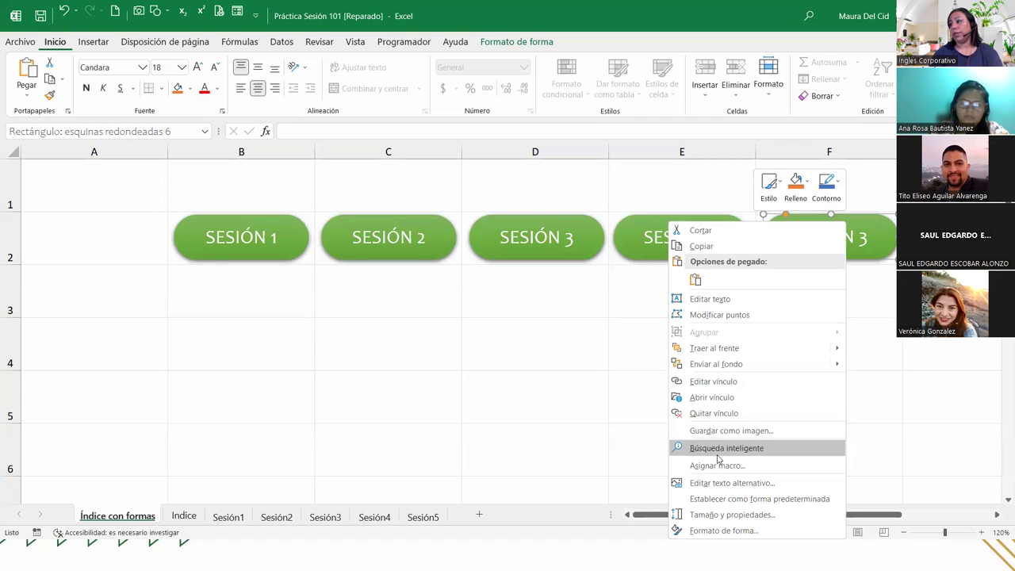
left_click(731, 382)
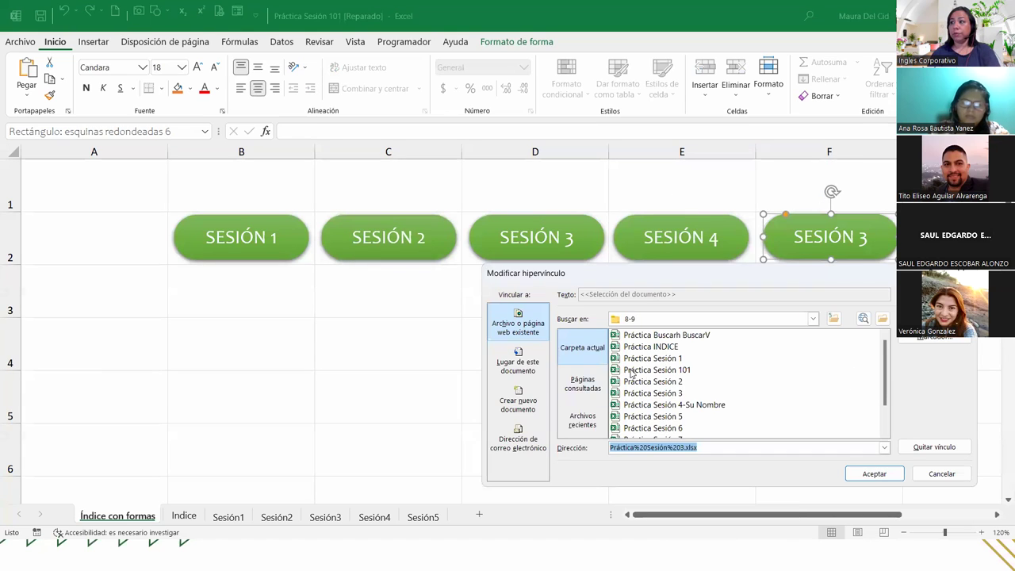
left_click(666, 417)
left_click(872, 474)
double_click(864, 241)
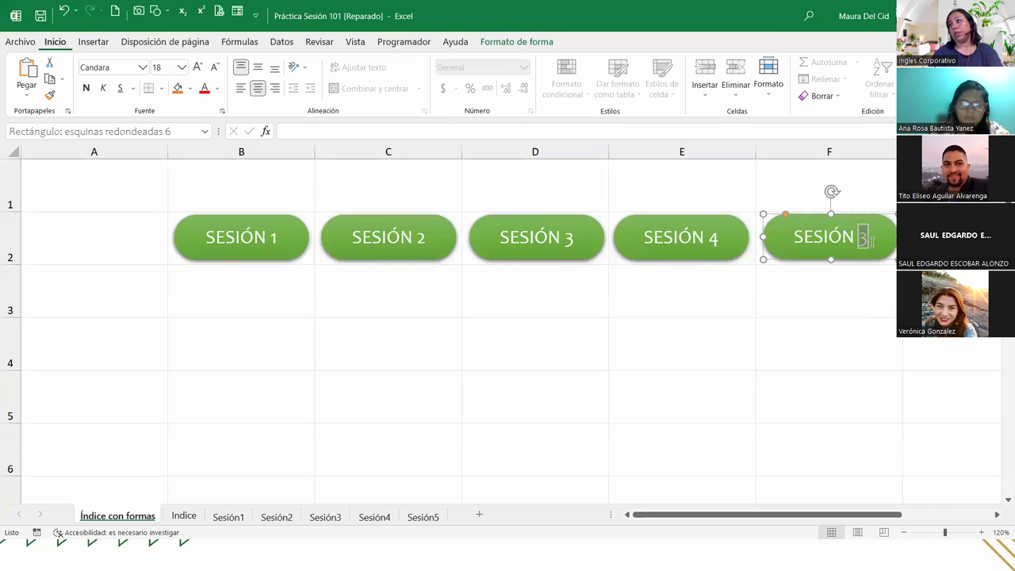
type("45")
key("BackSpace")
key("BackSpace")
type("5")
left_click(664, 337)
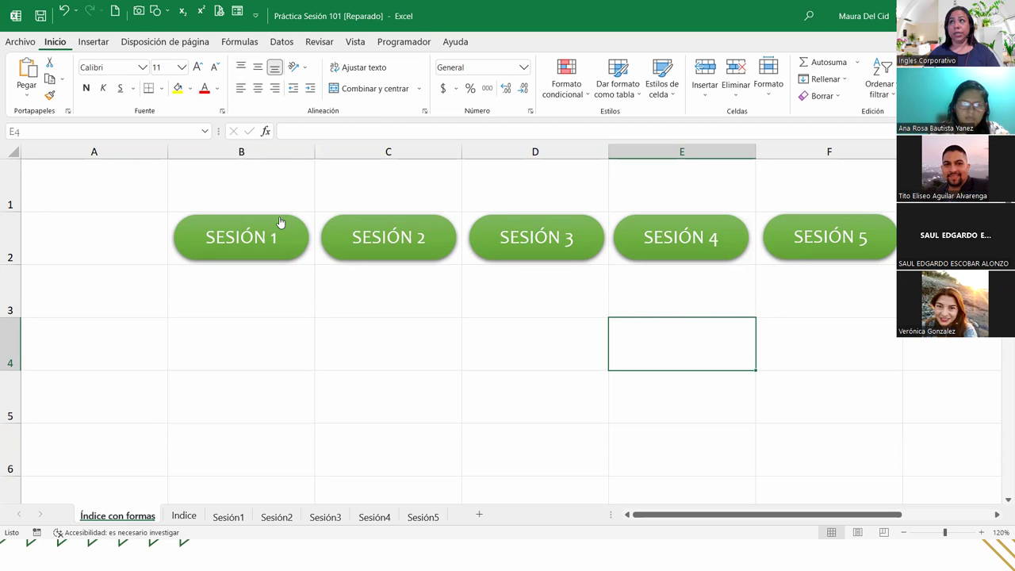
Test the SESIÓN 3 and SESIÓN 4 hyperlinks, closing the opened practice workbooks afterward
left_click(523, 248)
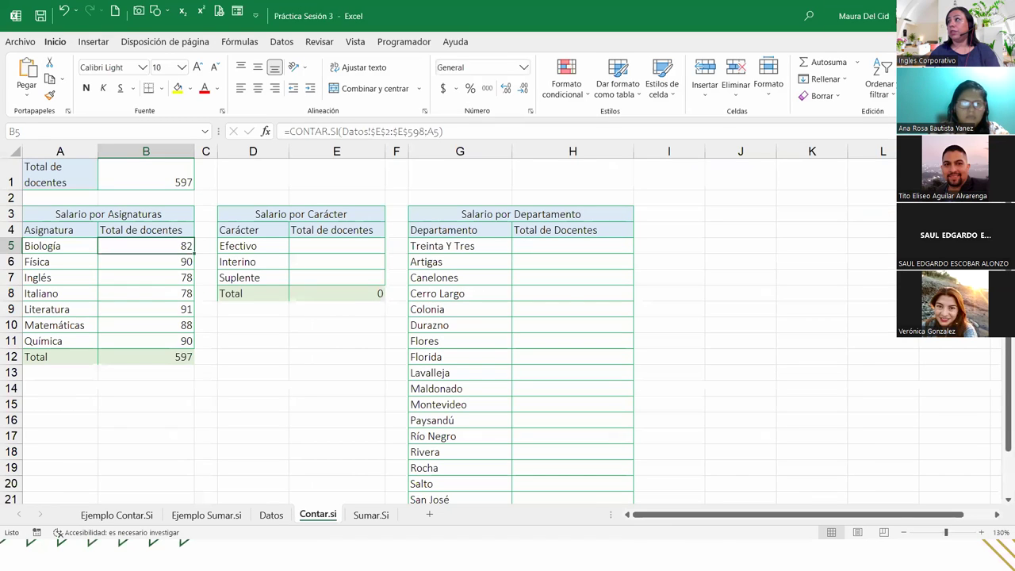
left_click(995, 15)
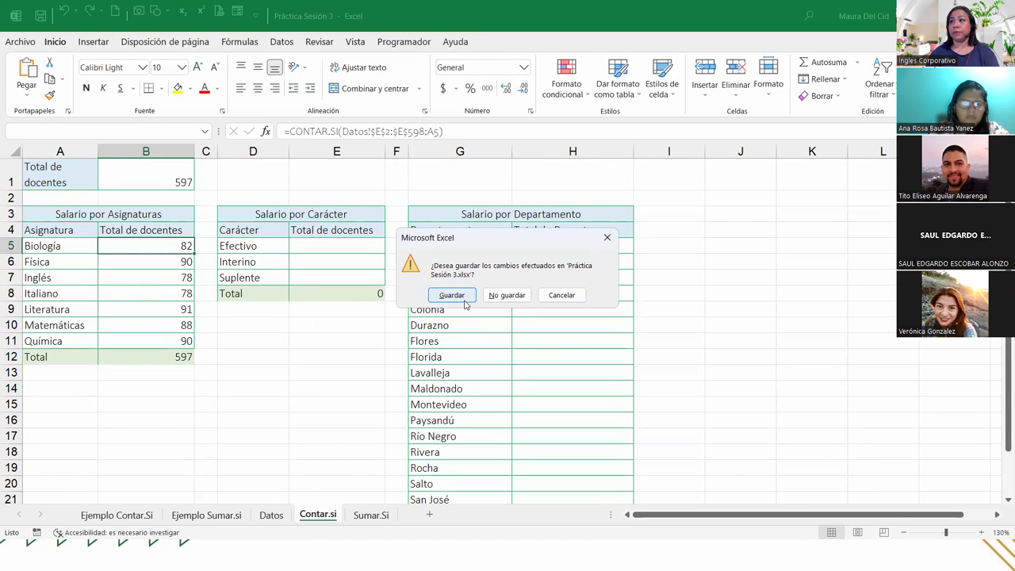
left_click(505, 295)
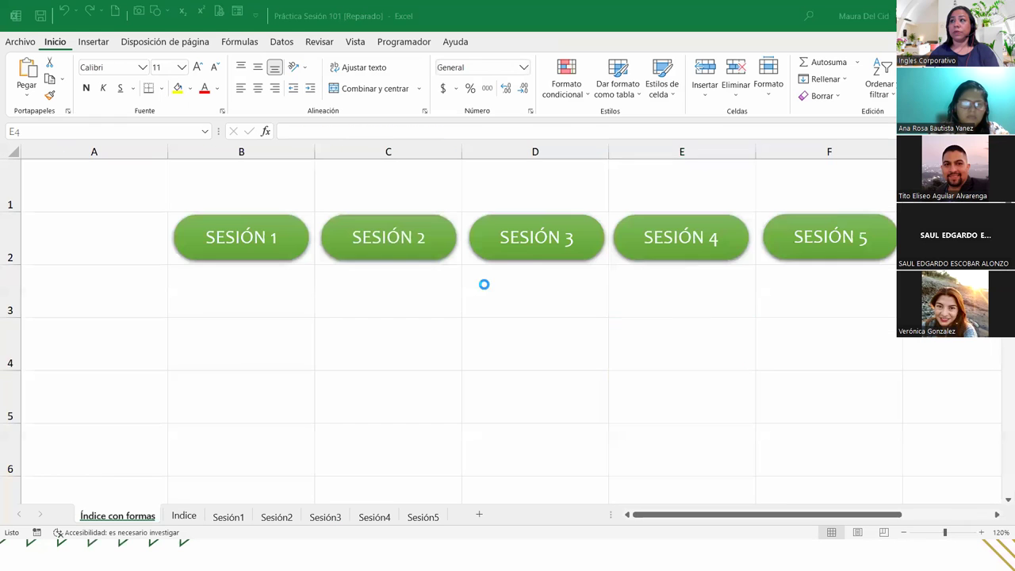
left_click(675, 252)
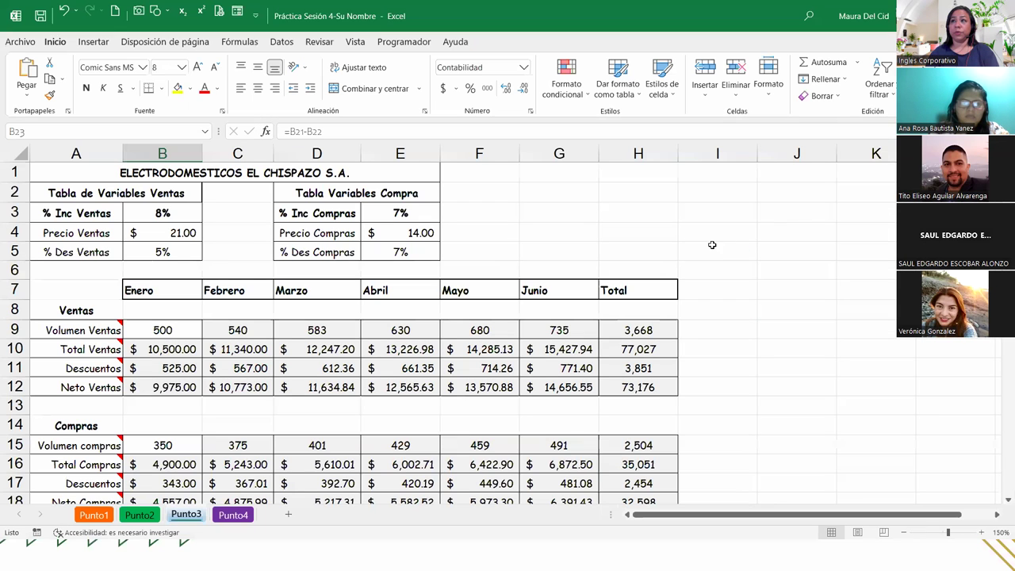
key("ctrl+w")
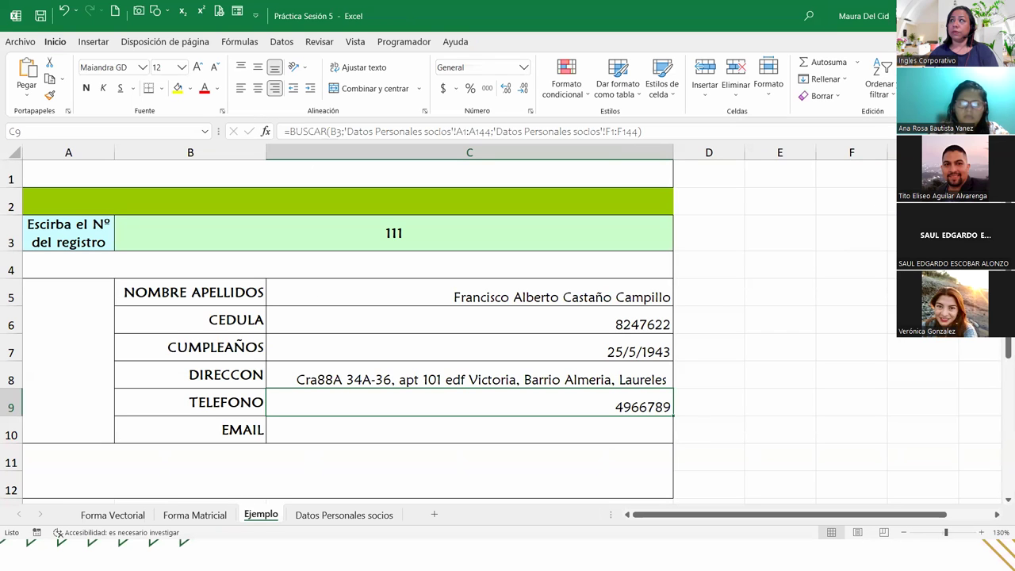
key("ctrl+w")
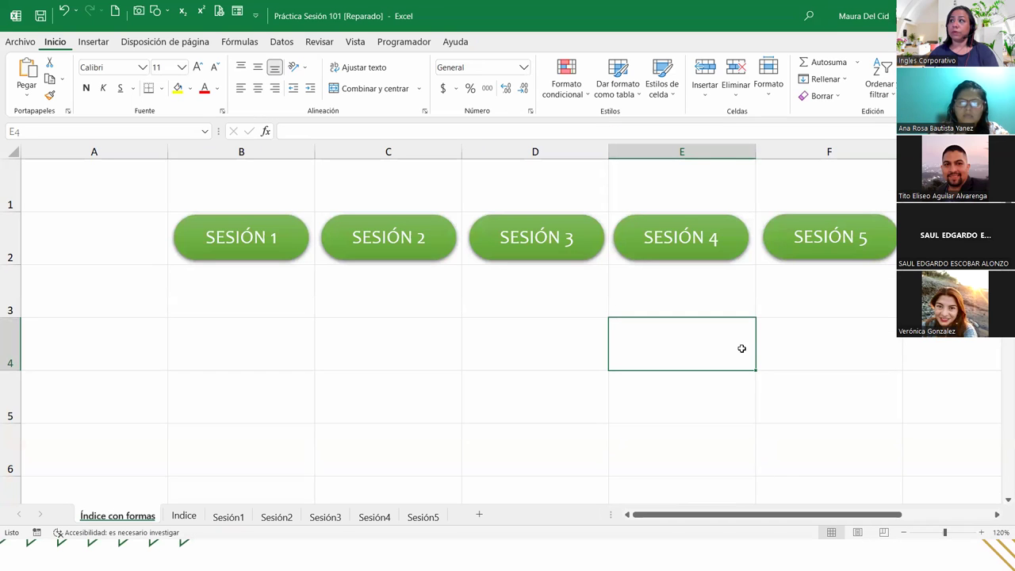
Select all five SESIÓN buttons together without following their links
right_click(799, 246)
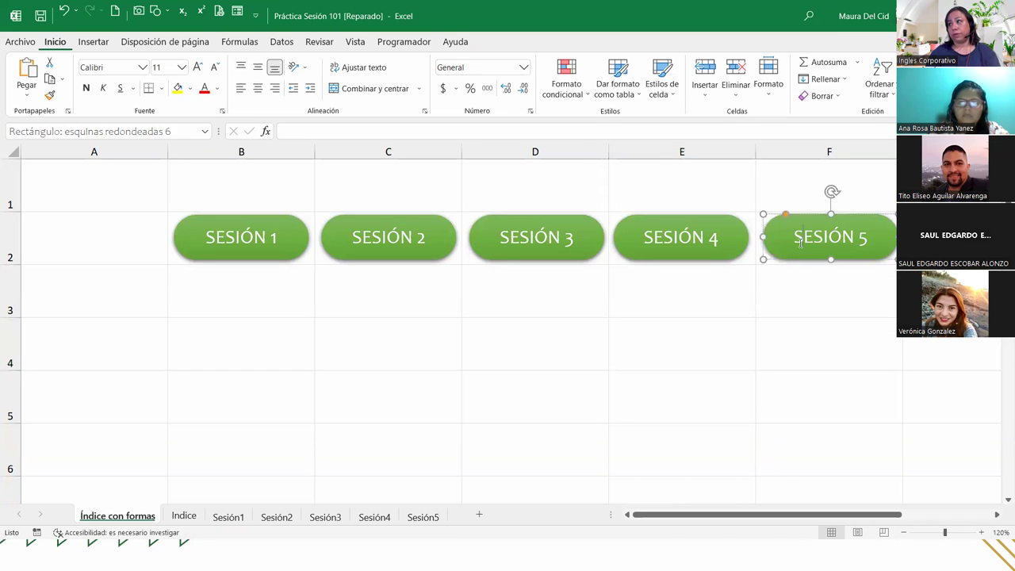
right_click(714, 243)
right_click(507, 246)
right_click(372, 246)
right_click(270, 246)
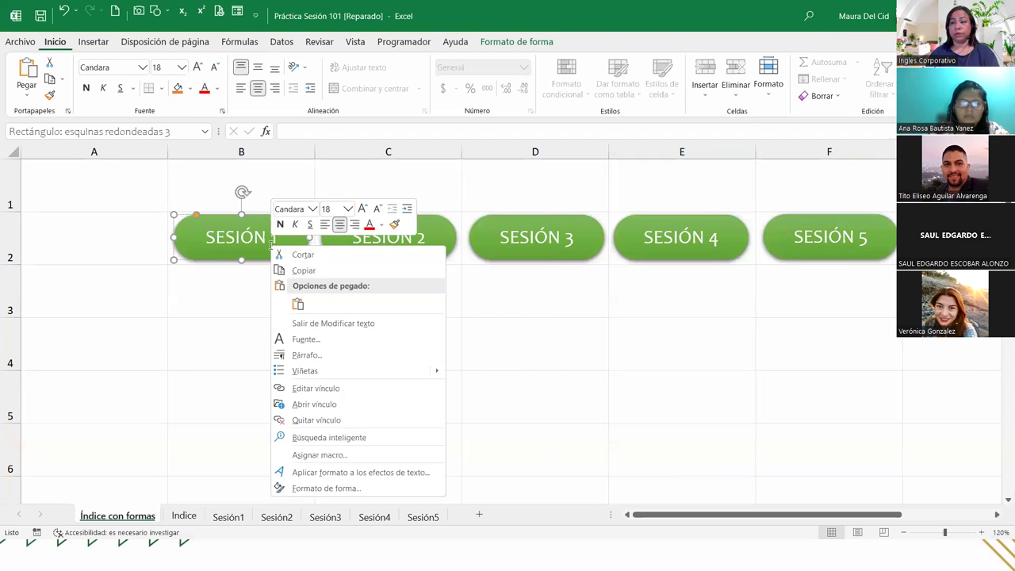
left_click(449, 237)
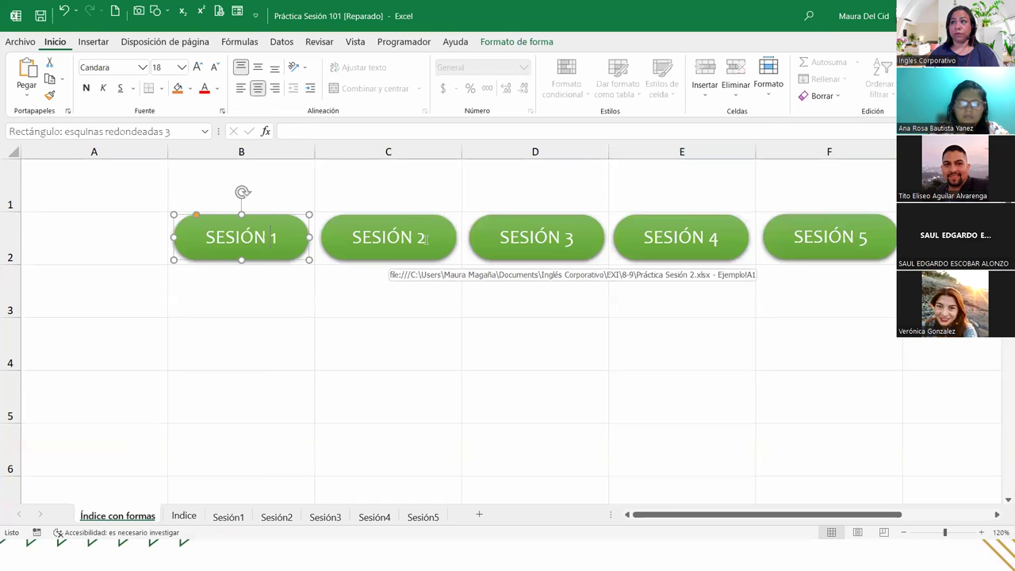
left_click(448, 239)
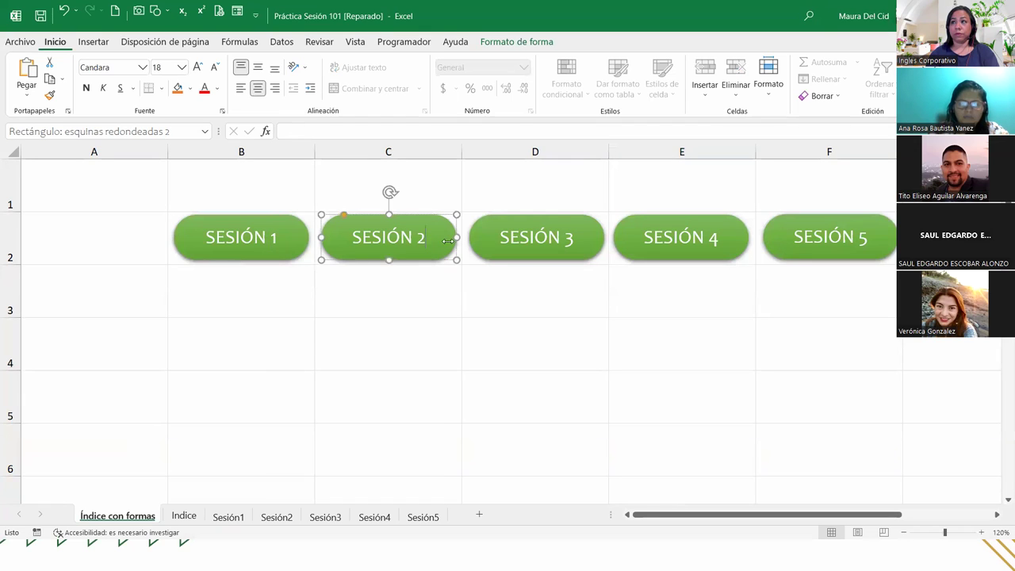
left_click(287, 245, "ctrl")
right_click(287, 244)
left_click(556, 245, "ctrl")
right_click(555, 245)
left_click(695, 242, "ctrl")
left_click(695, 241, "ctrl")
right_click(695, 241)
left_click(838, 230, "ctrl")
right_click(837, 230)
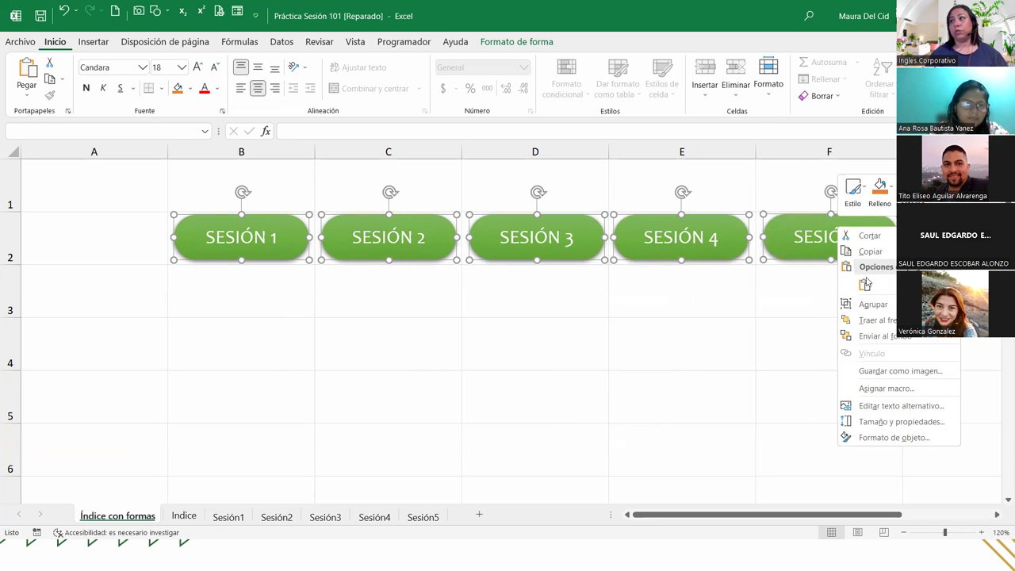
Apply Alinear en la parte superior and Distribuir horizontalmente to the five SESIÓN buttons
left_click(516, 46)
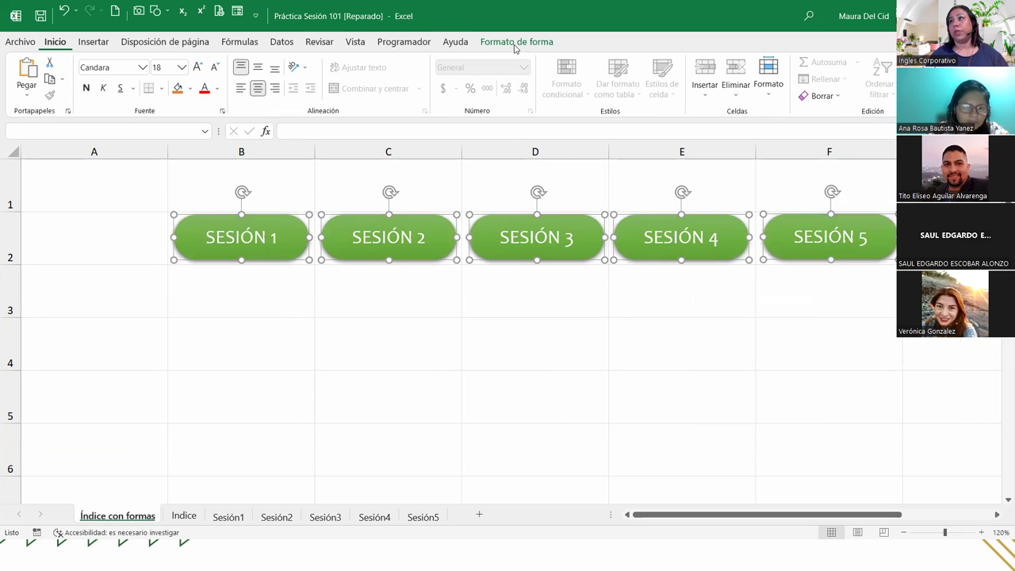
left_click(819, 61)
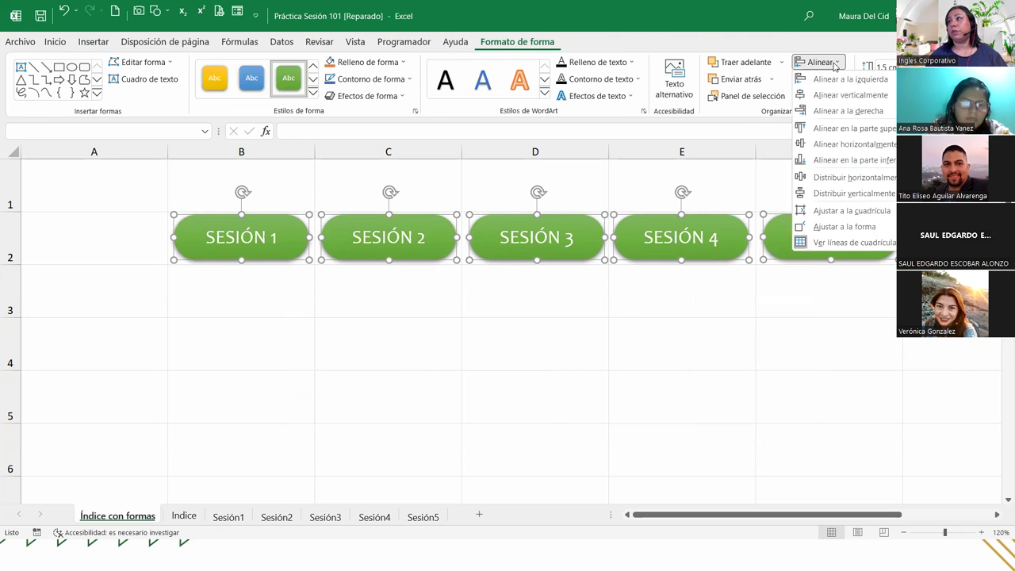
left_click(833, 129)
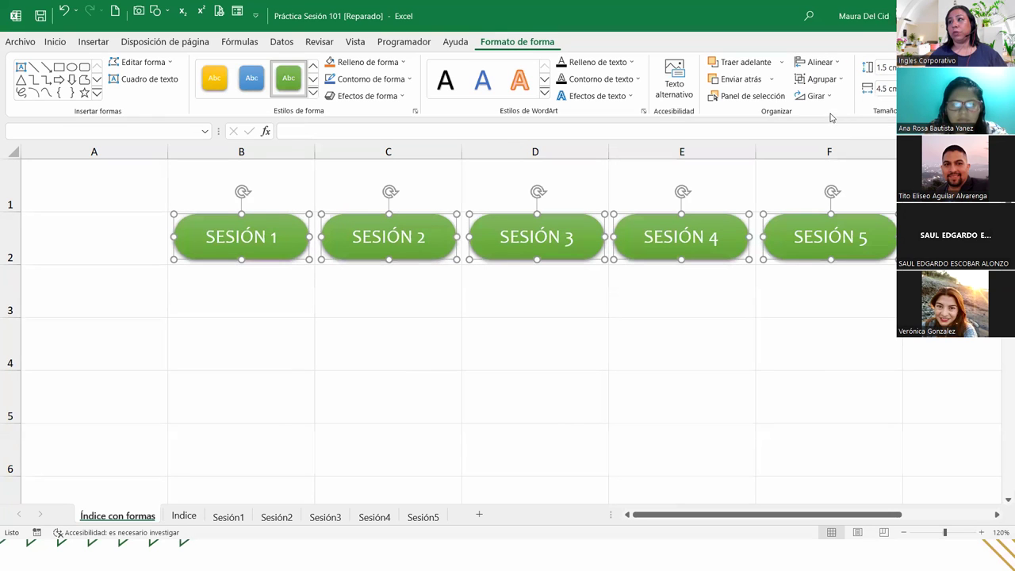
left_click(820, 64)
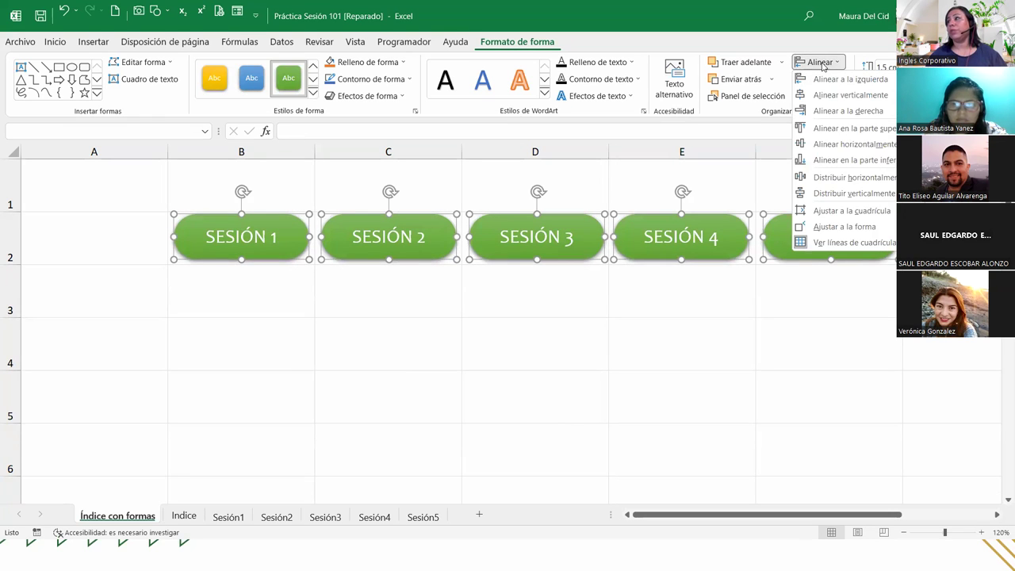
left_click(834, 177)
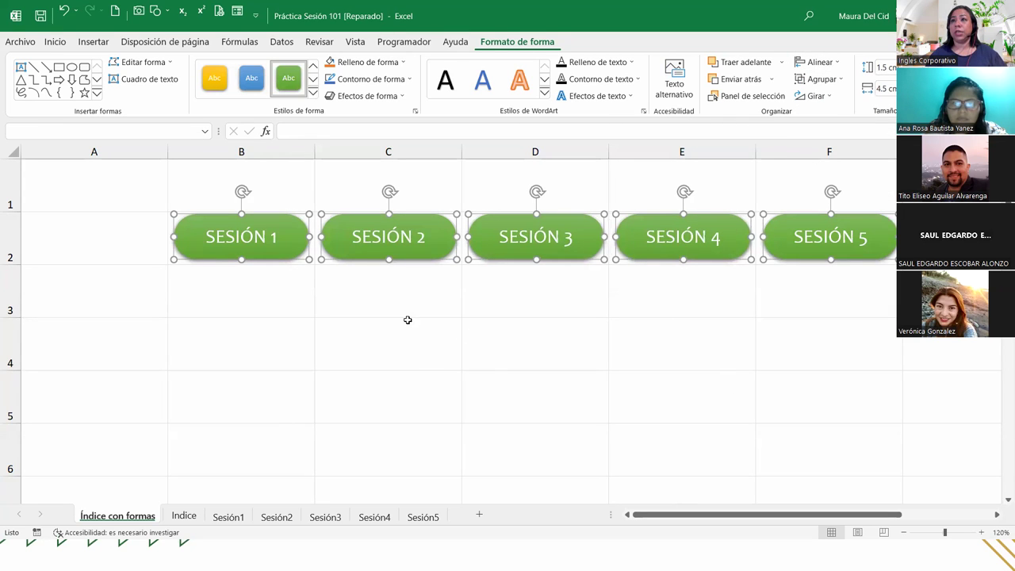
left_click(386, 301)
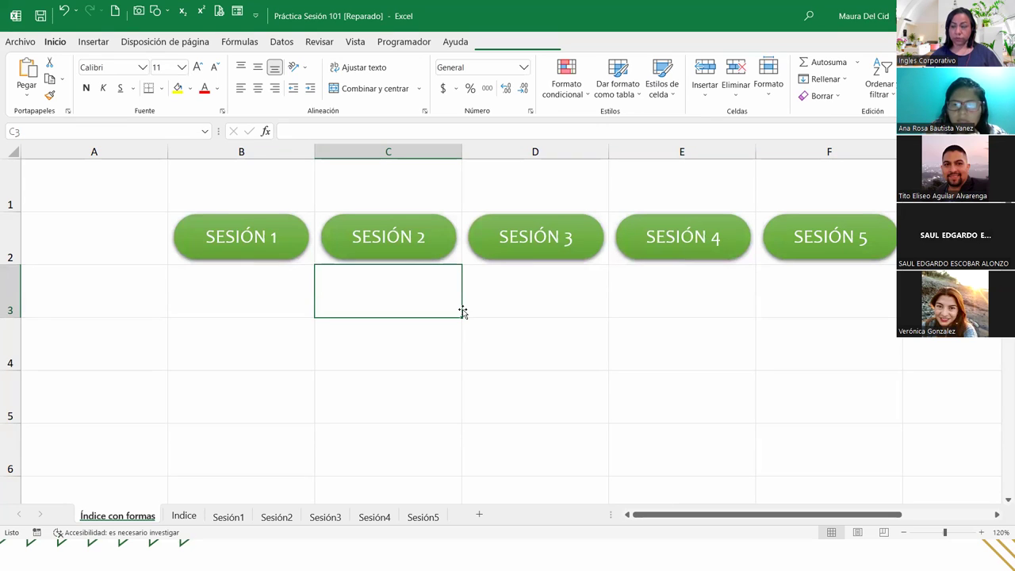
left_click(390, 356)
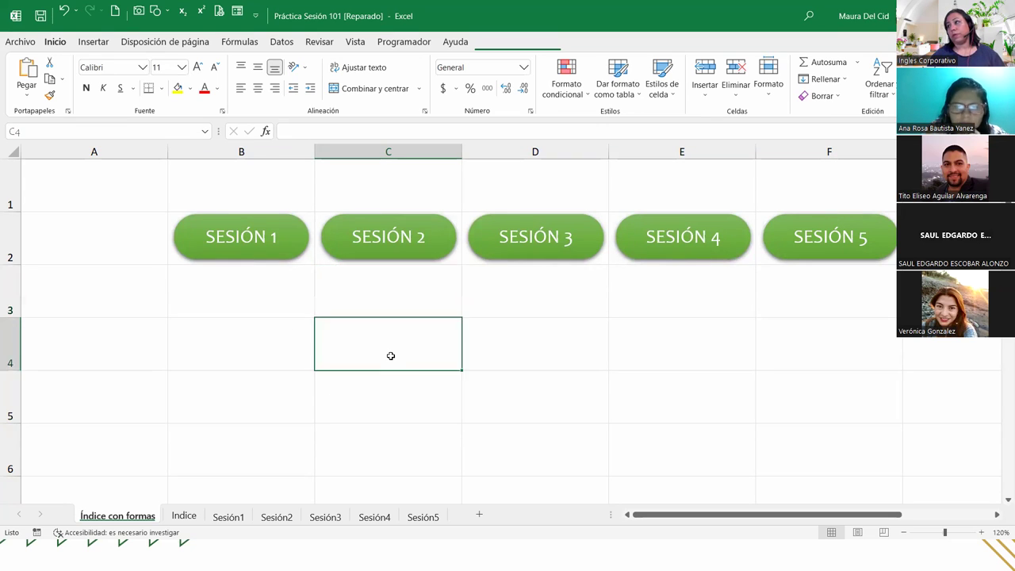
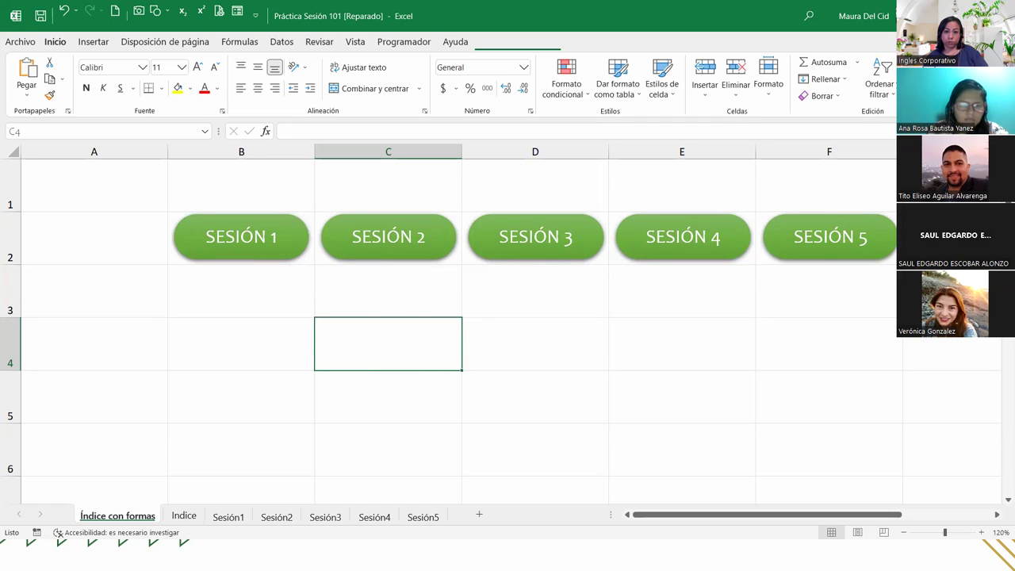
Select the first SESIÓN buttons and paste at cell B4, then undo the stray SESIÓN 3 copy
key("alt+Tab")
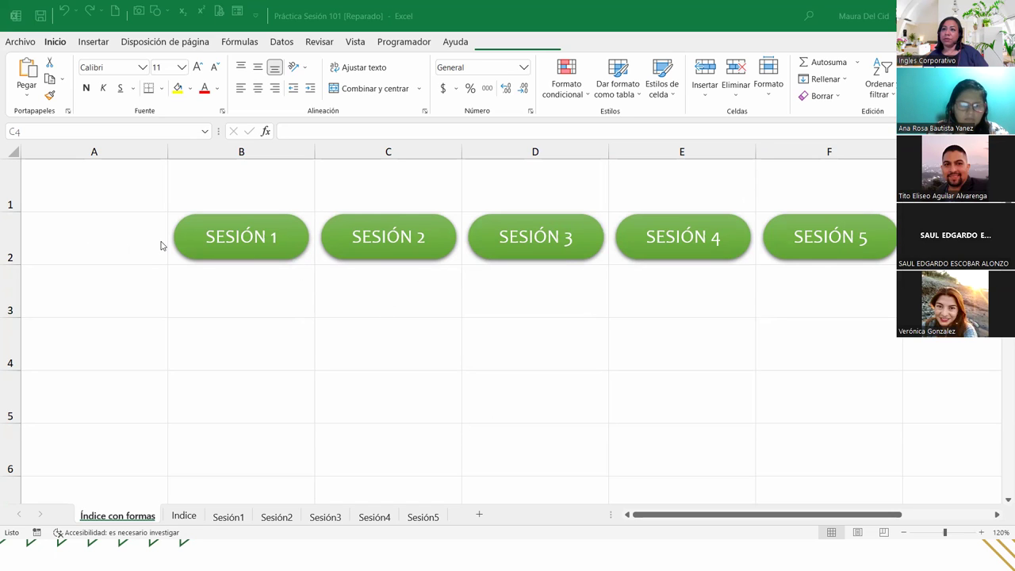
right_click(204, 233)
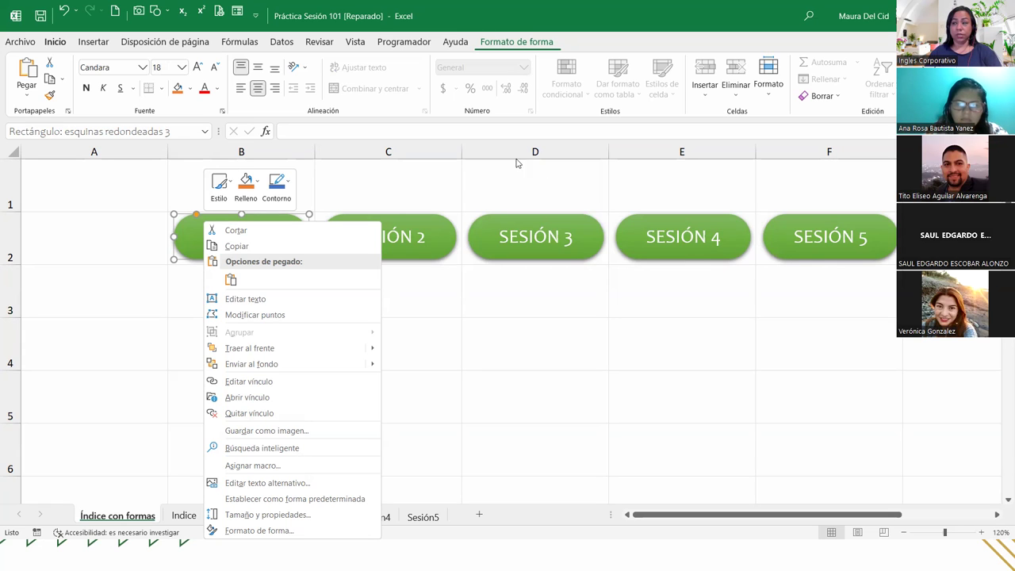
left_click(413, 238, "ctrl")
right_click(414, 239)
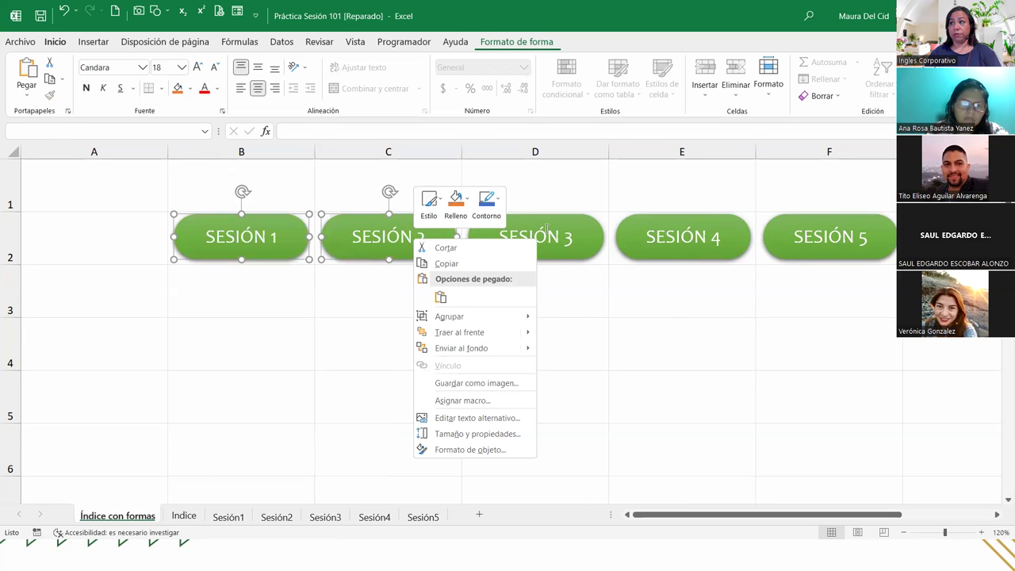
left_click(545, 229, "ctrl")
right_click(546, 229)
left_click(698, 229, "ctrl")
right_click(699, 230)
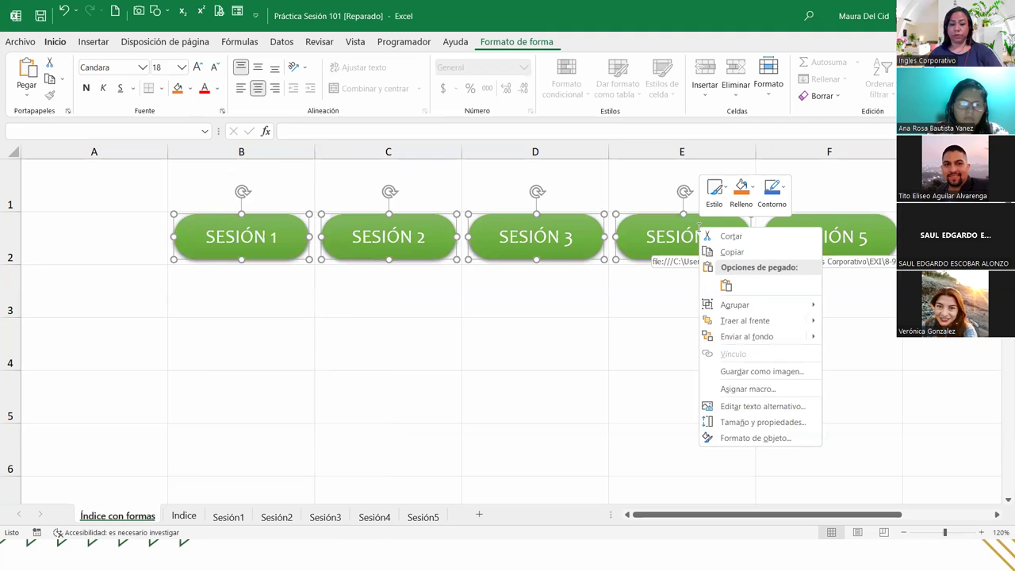
left_click(238, 338)
left_click(238, 338)
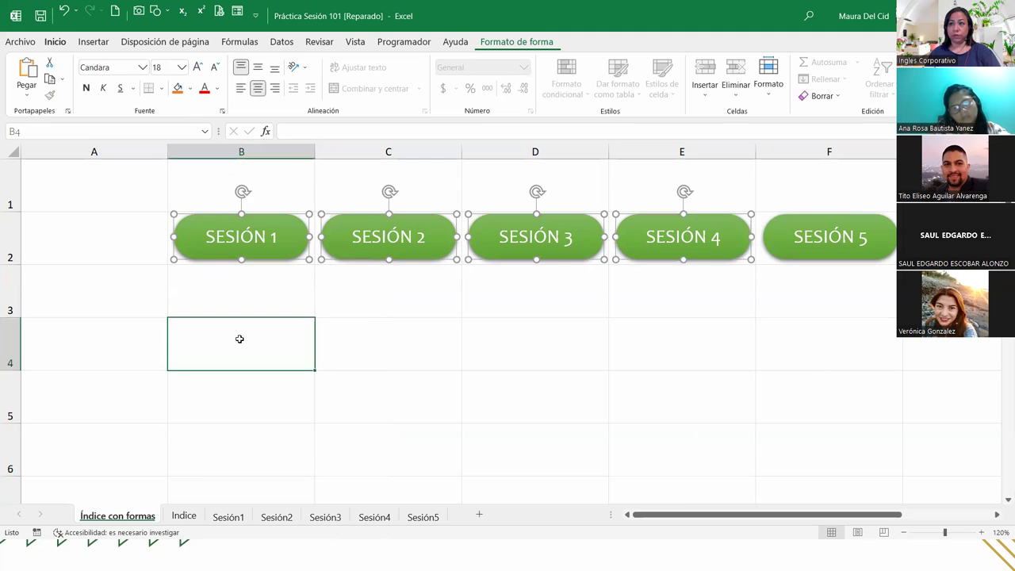
key("ctrl+v")
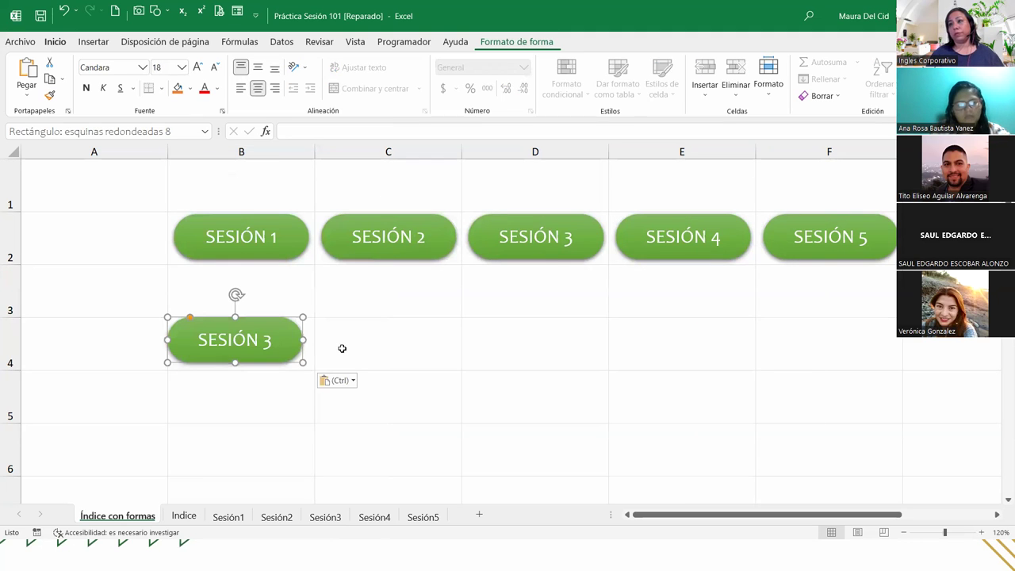
left_click(342, 348)
key("ctrl+z")
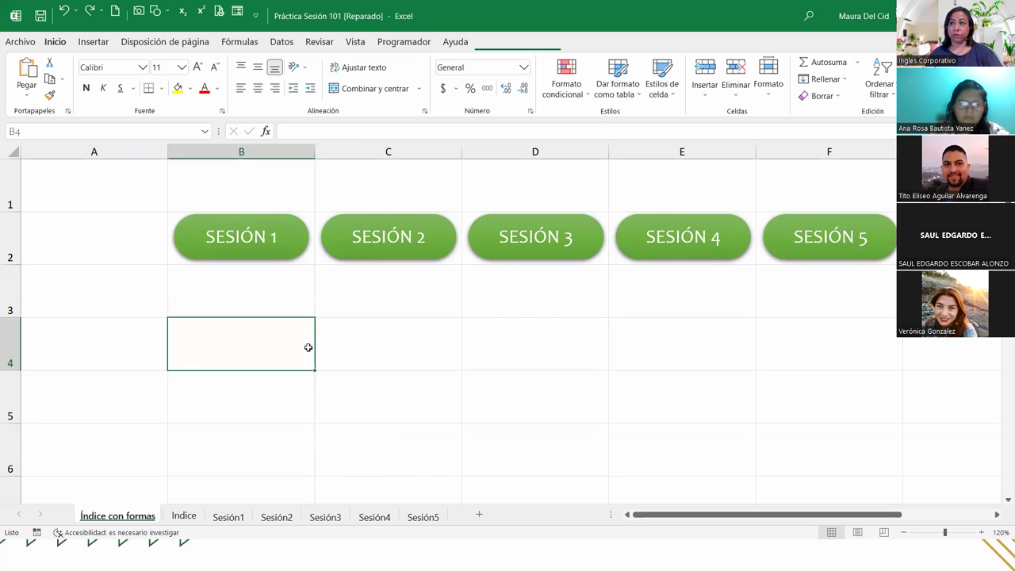
Select all five SESIÓN 1–5 buttons together and copy them
right_click(238, 235)
key("Escape")
right_click(408, 236)
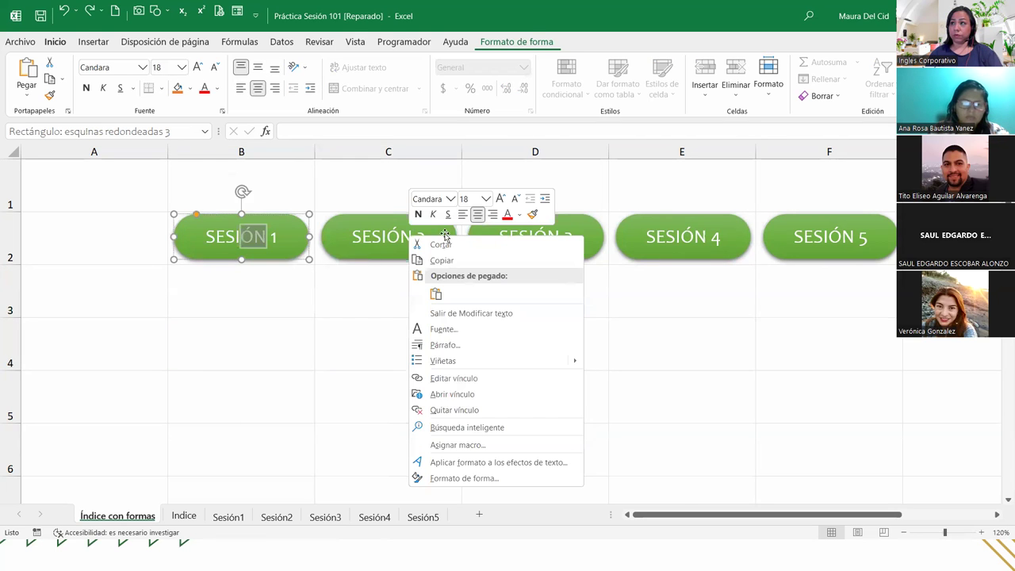
right_click(374, 242)
right_click(354, 225)
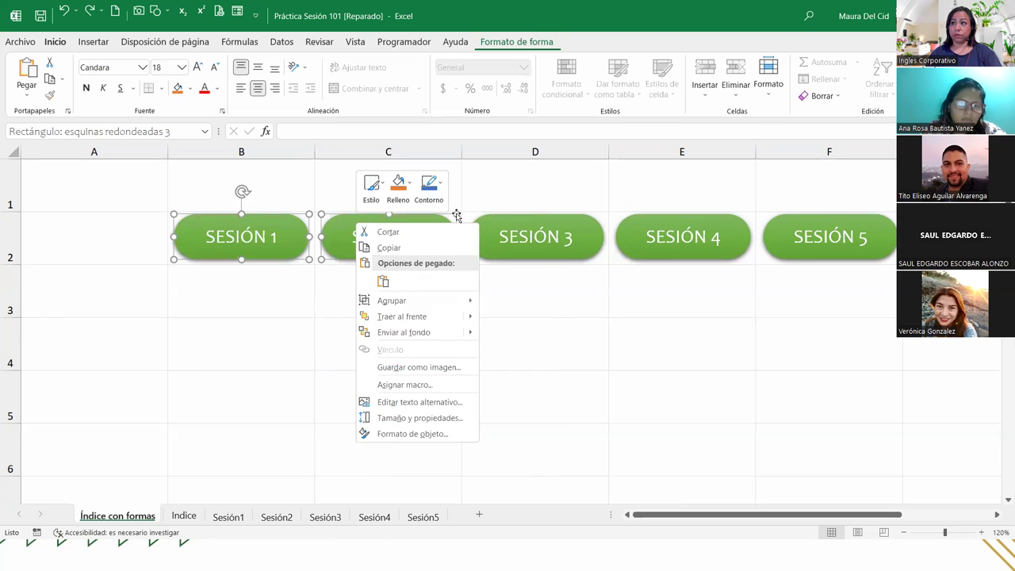
left_click(507, 198)
right_click(508, 209)
right_click(298, 238)
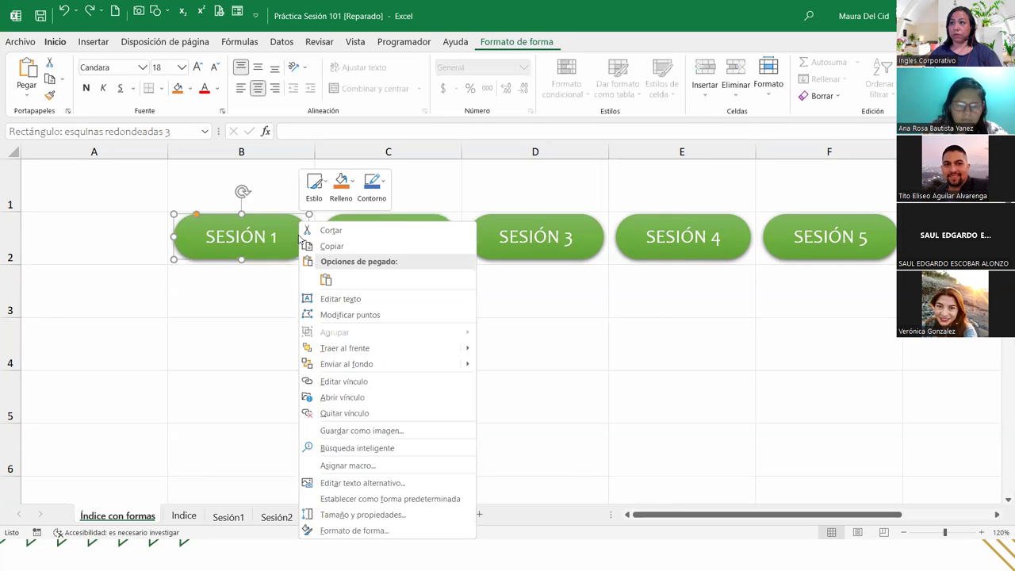
right_click(363, 219, "ctrl")
right_click(504, 219, "ctrl")
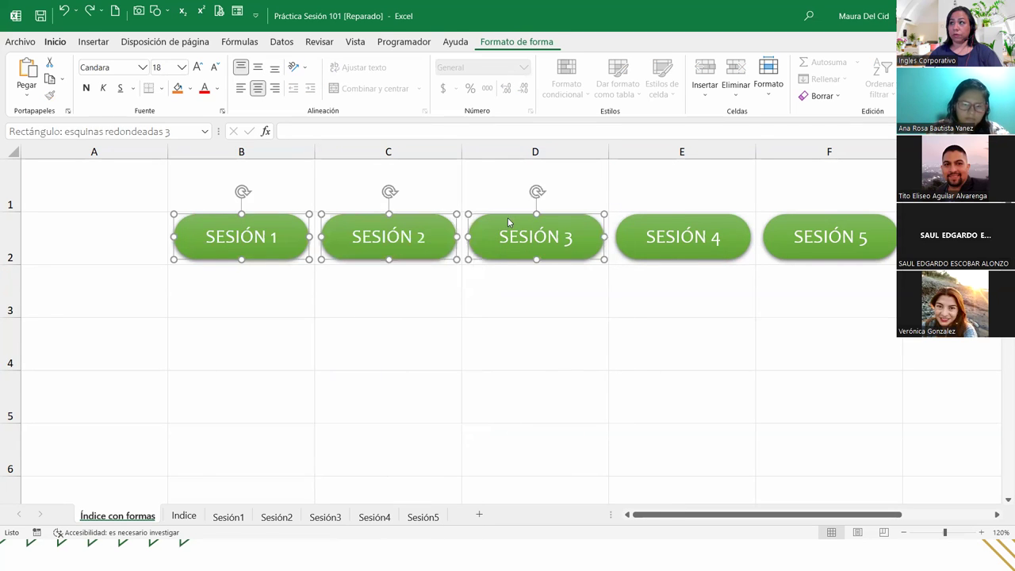
right_click(683, 217, "ctrl")
right_click(836, 224, "ctrl")
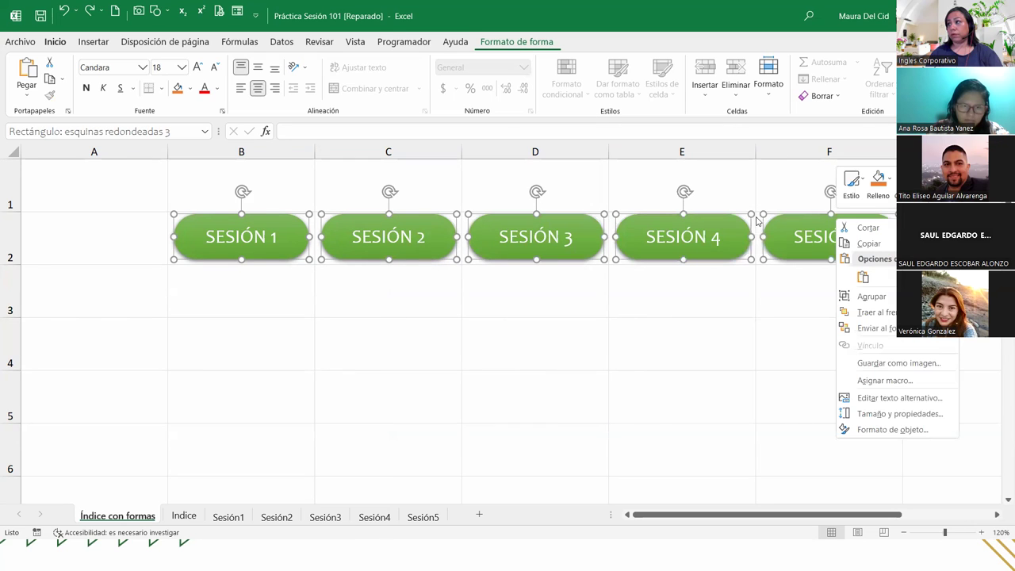
key("Escape")
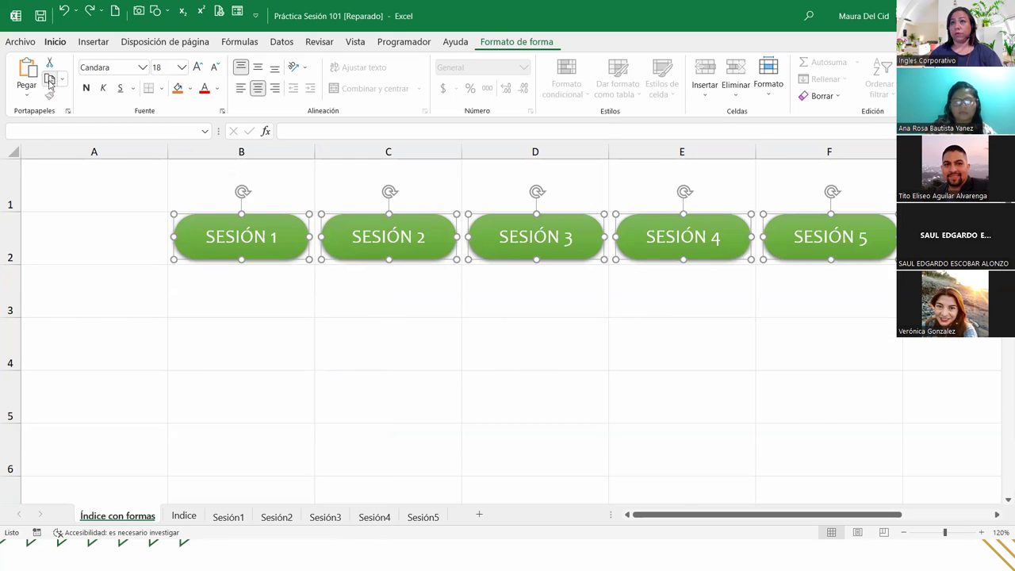
Paste the five buttons at cell B4 and line the new row up under row 2
left_click(203, 318)
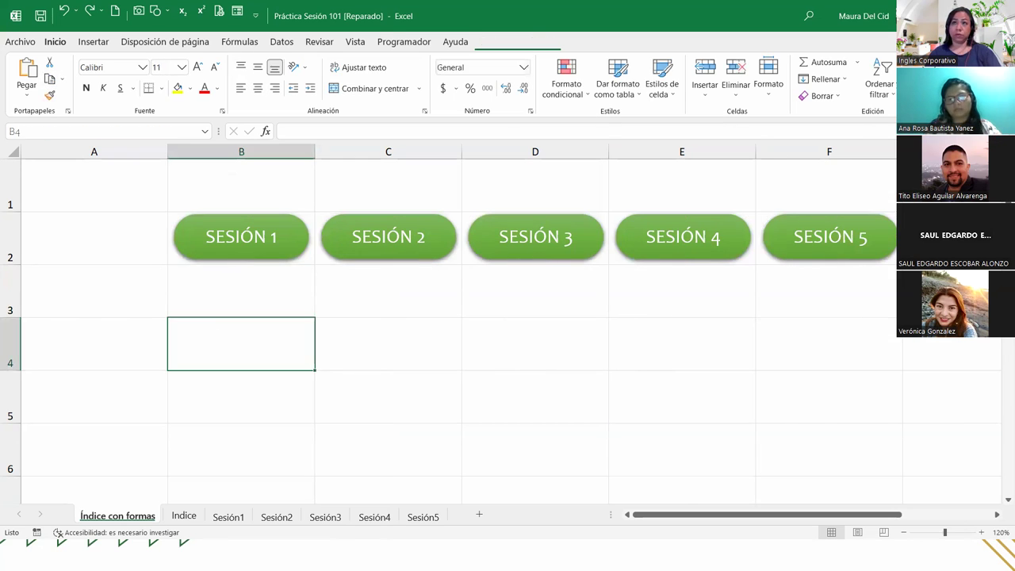
left_click(26, 73)
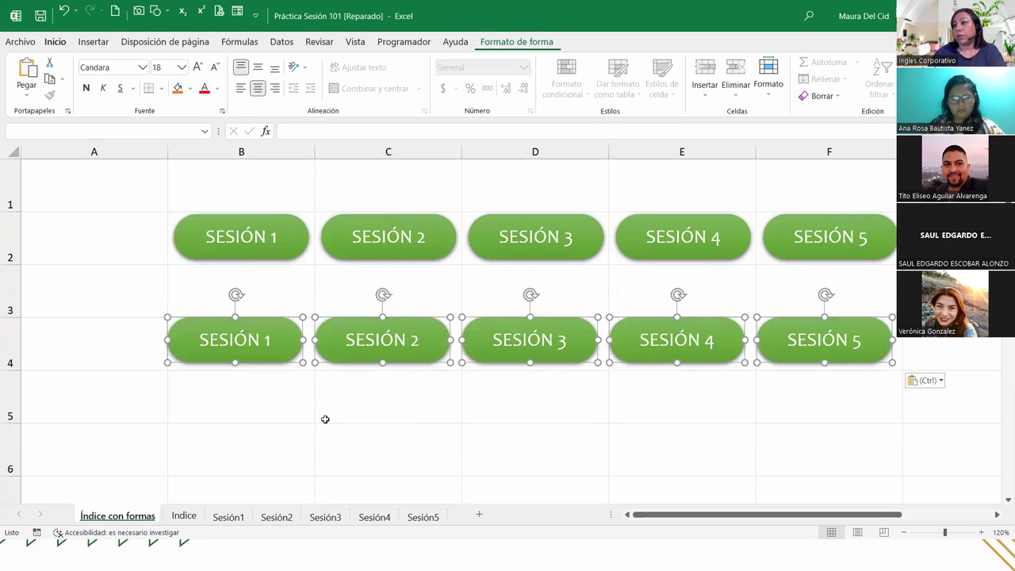
left_click_drag(272, 363, 279, 362)
Change the first row-4 button's label to SESIÓN 6
left_click(272, 340)
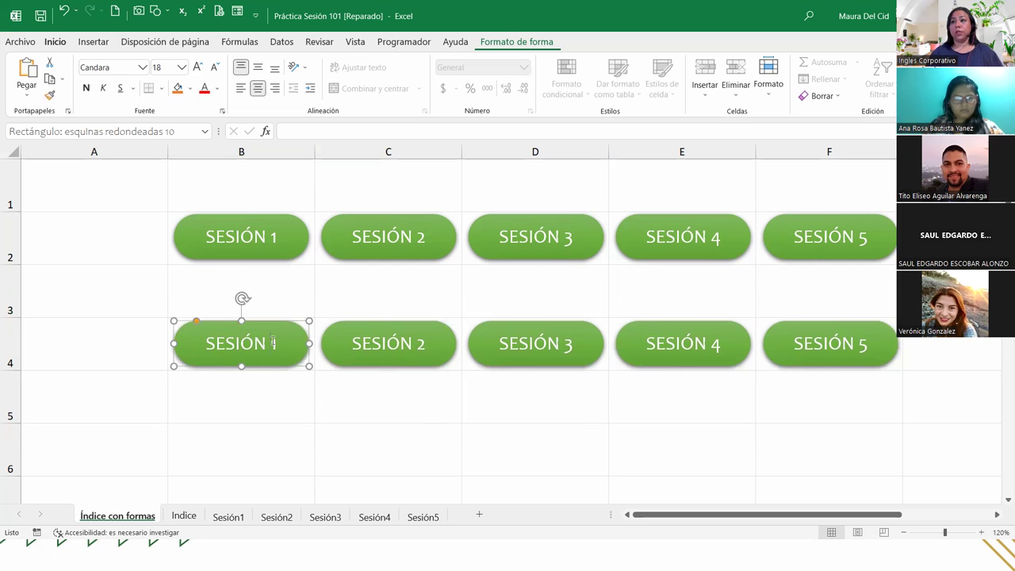
key("BackSpace")
type("6")
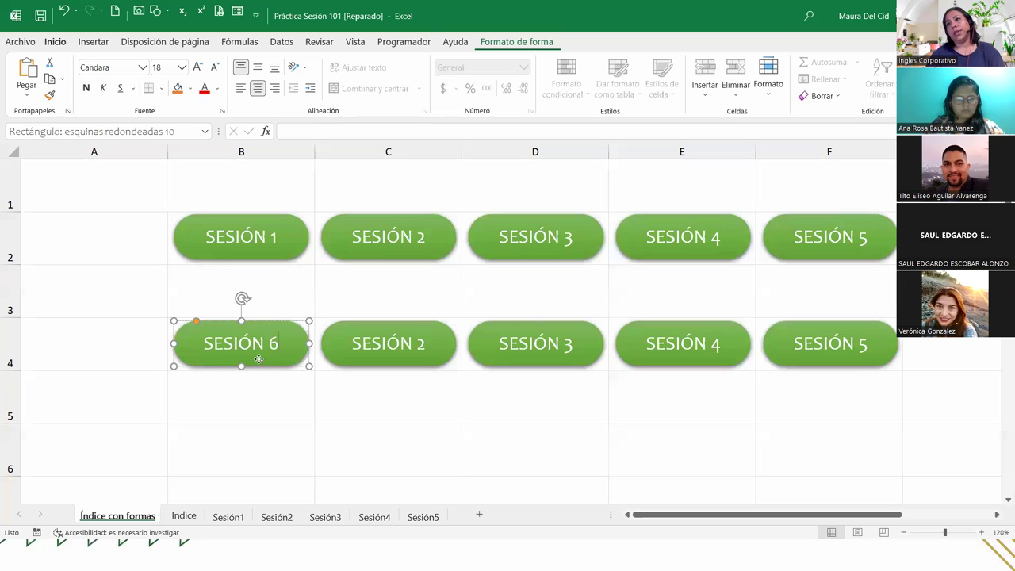
Link the SESIÓN 6 button to the Práctica Sesión 6.xlsx workbook
right_click(258, 366)
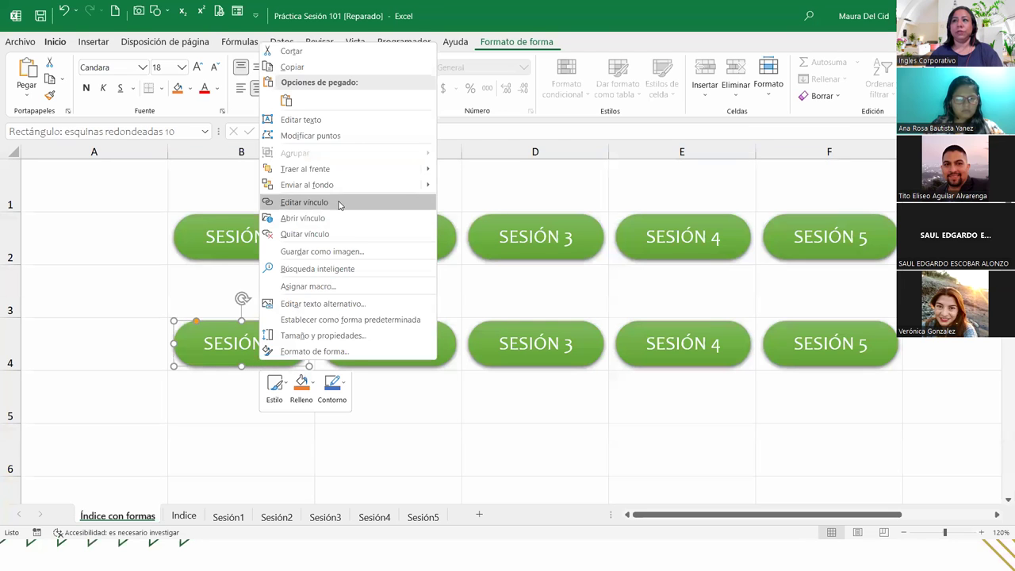
left_click(305, 202)
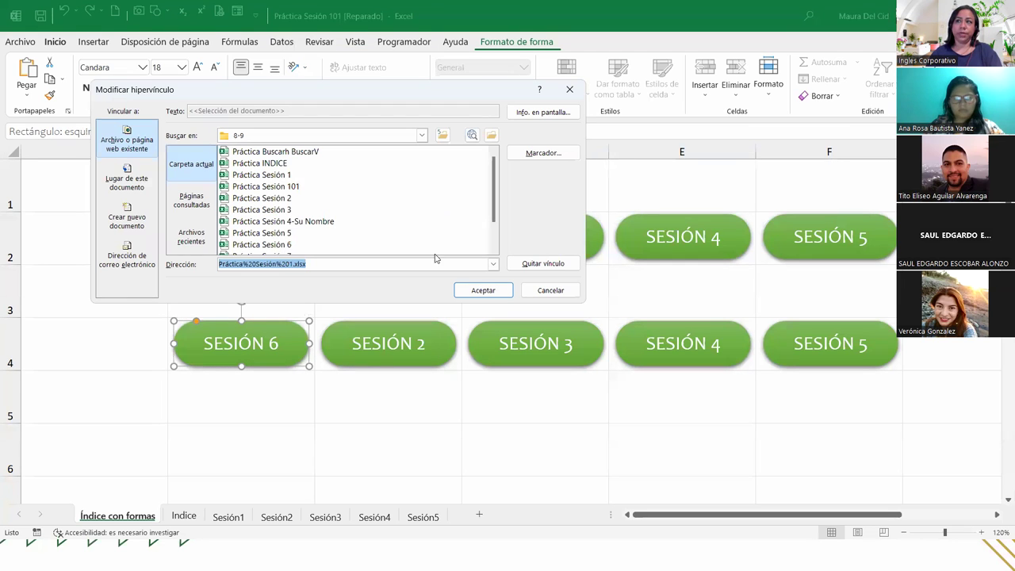
left_click(278, 233)
left_click(278, 246)
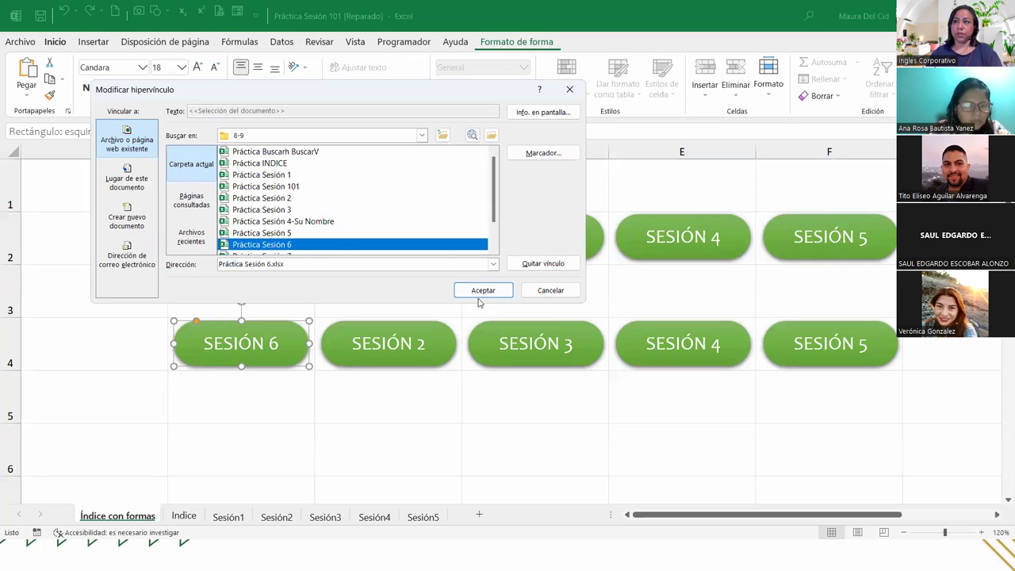
left_click(480, 290)
right_click(428, 348)
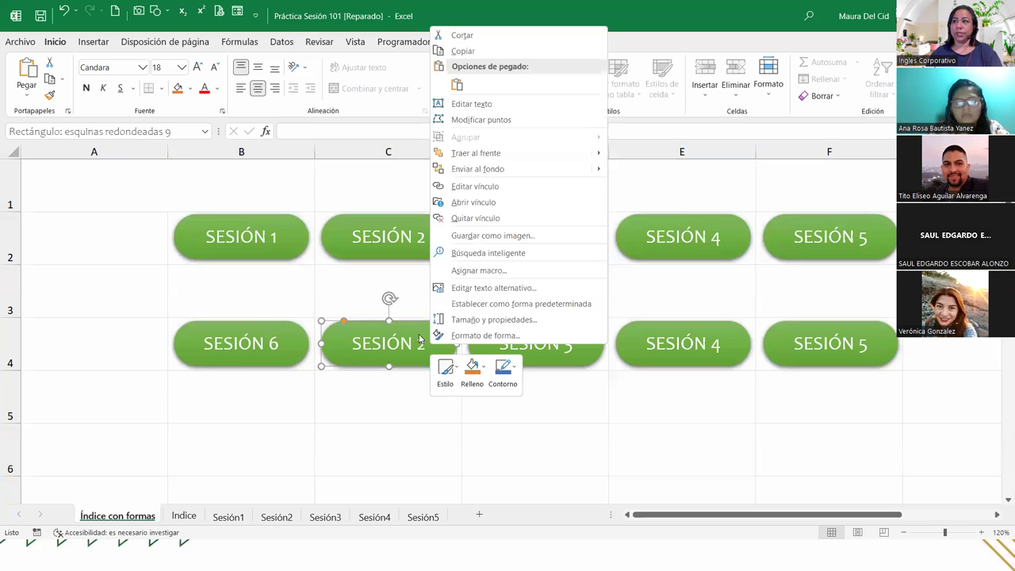
Link the second row-4 button to Práctica Sesión 7 and relabel it SESIÓN 7
left_click(472, 179)
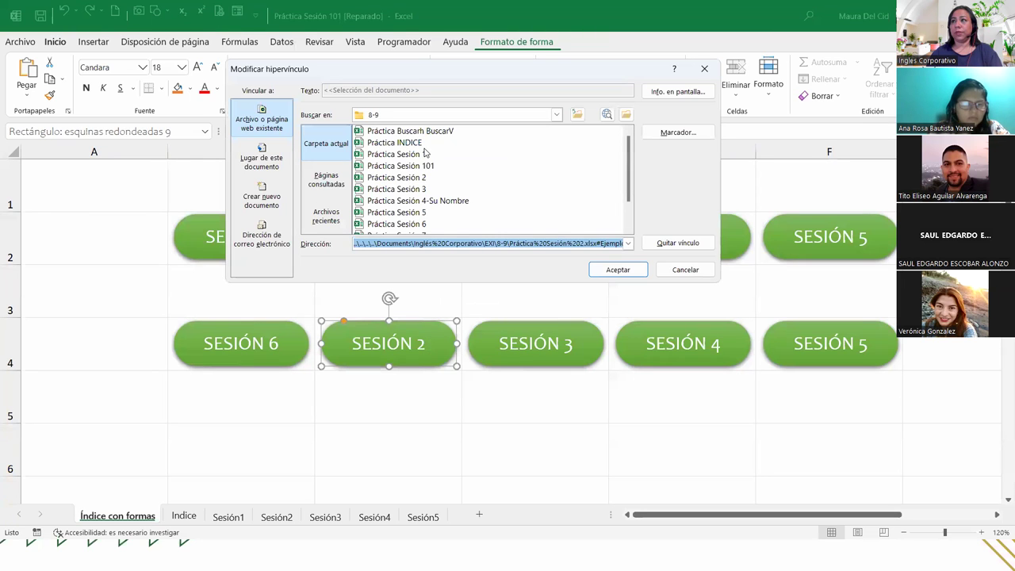
scroll(409, 204, "down", 1)
left_click(410, 201)
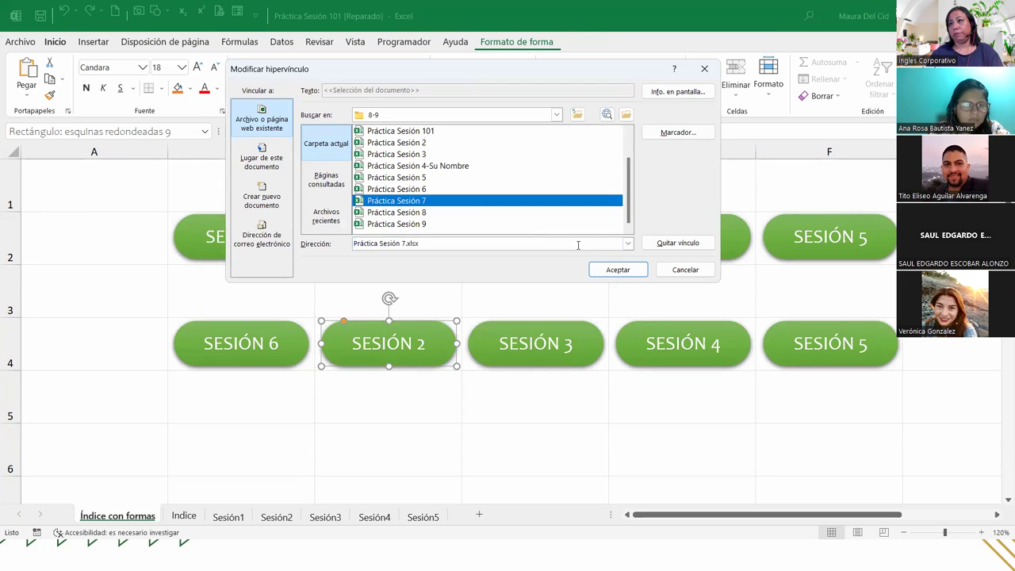
left_click(594, 268)
triple_click(415, 343)
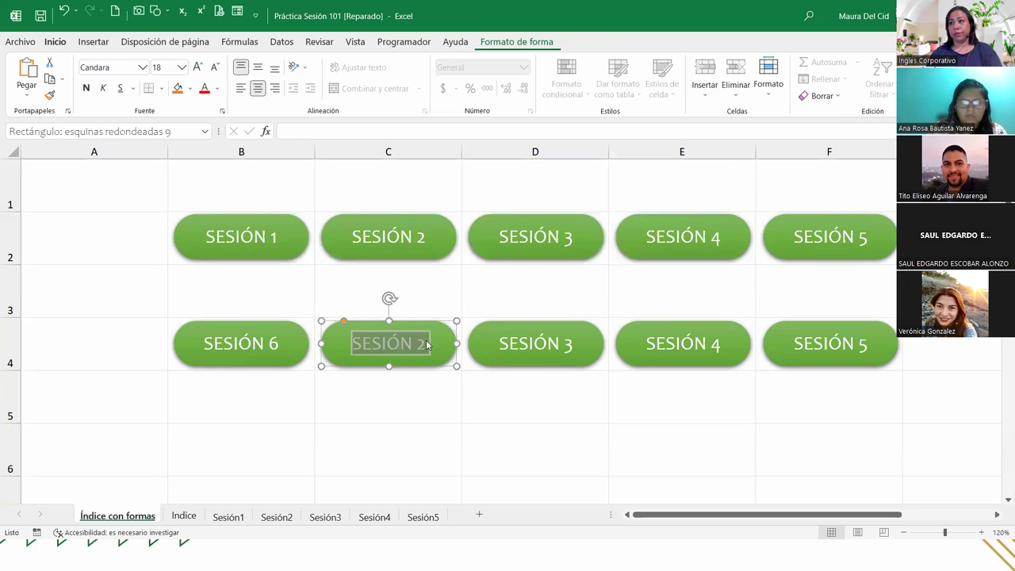
left_click(428, 342)
key("BackSpace")
type("7")
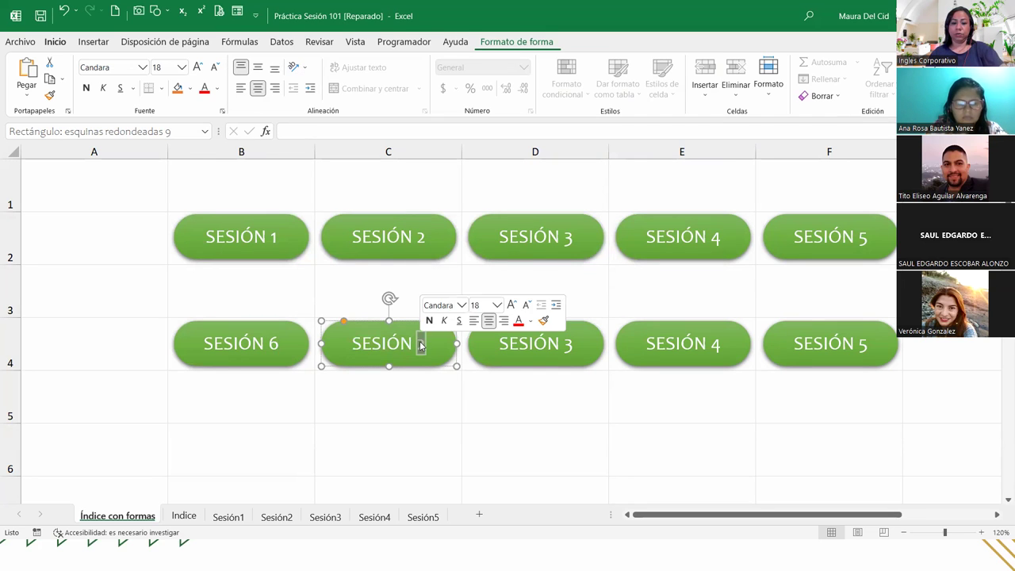
Link the third row-4 button to Práctica Sesión 8 and relabel it SESIÓN 8
right_click(529, 358)
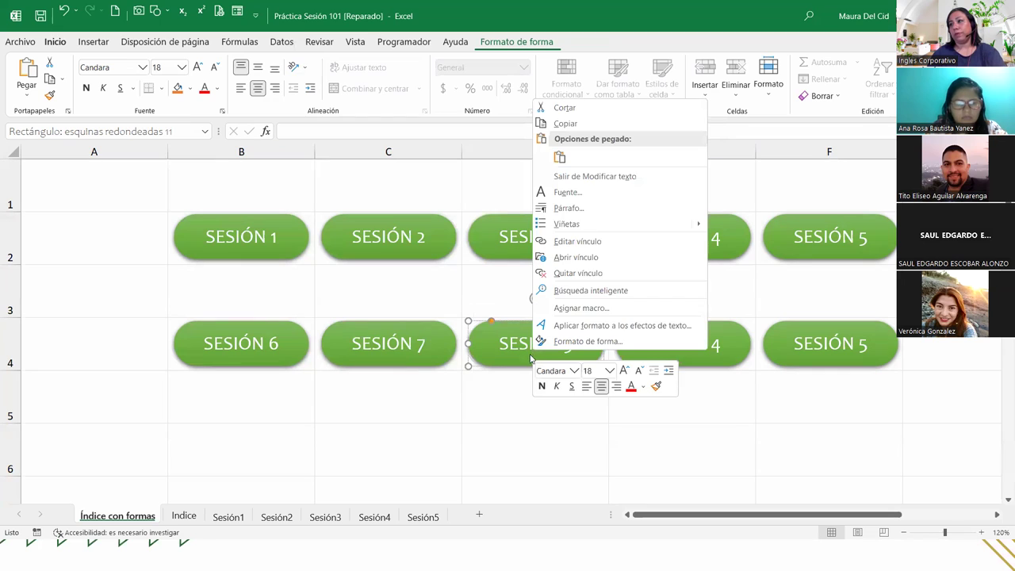
left_click(517, 364)
right_click(517, 365)
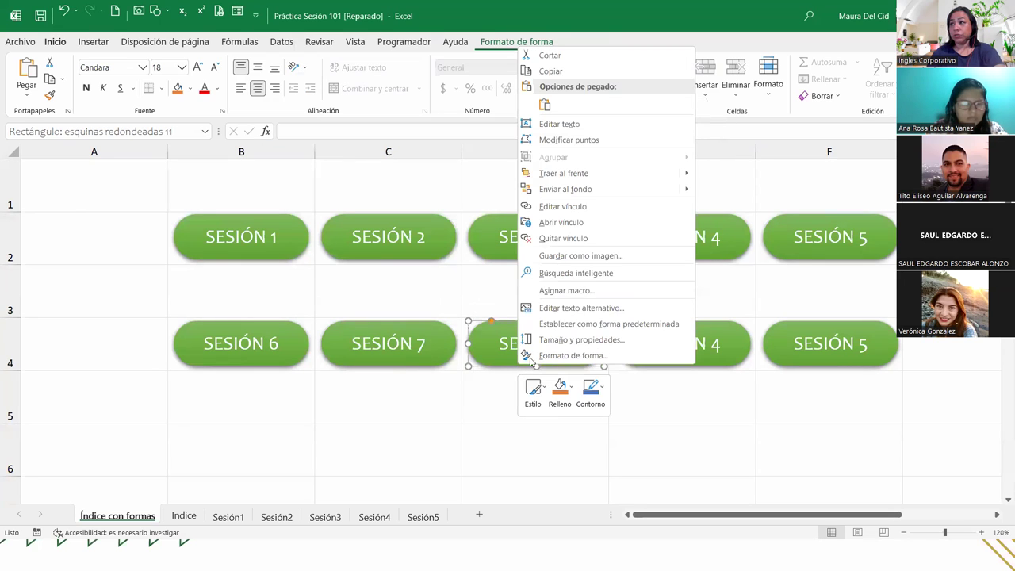
left_click(608, 207)
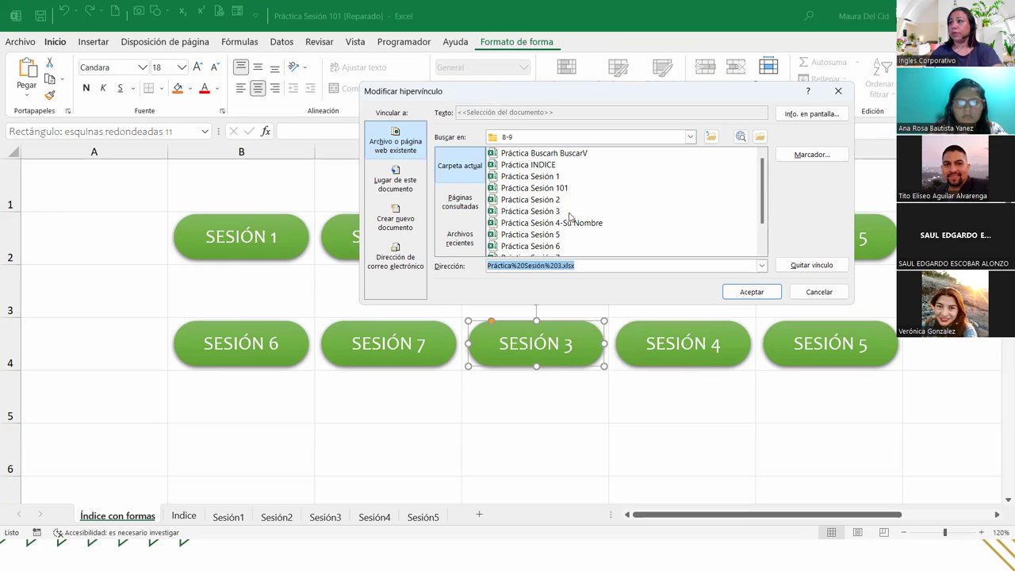
scroll(572, 243, "down", 1)
left_click(545, 236)
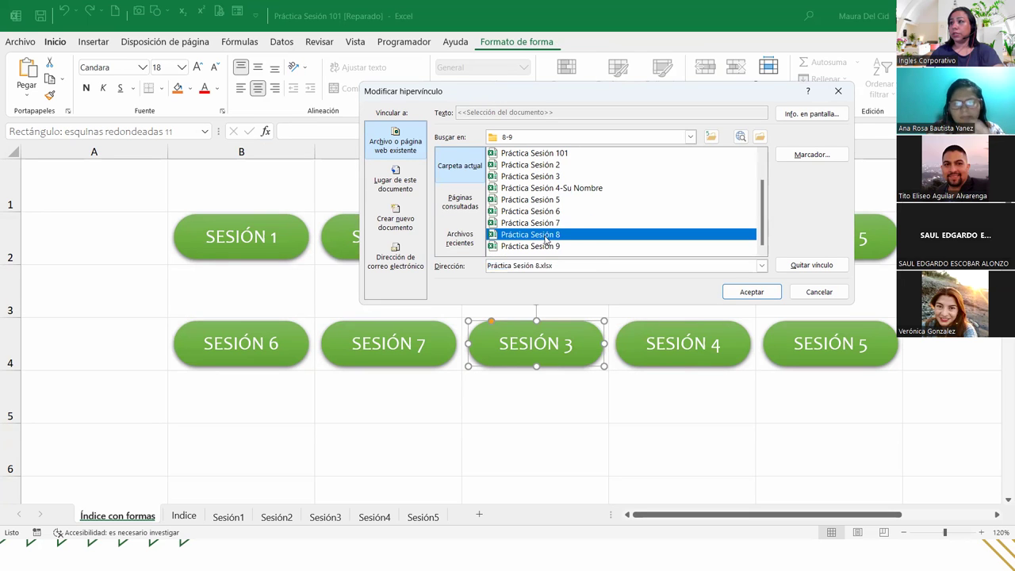
left_click(746, 293)
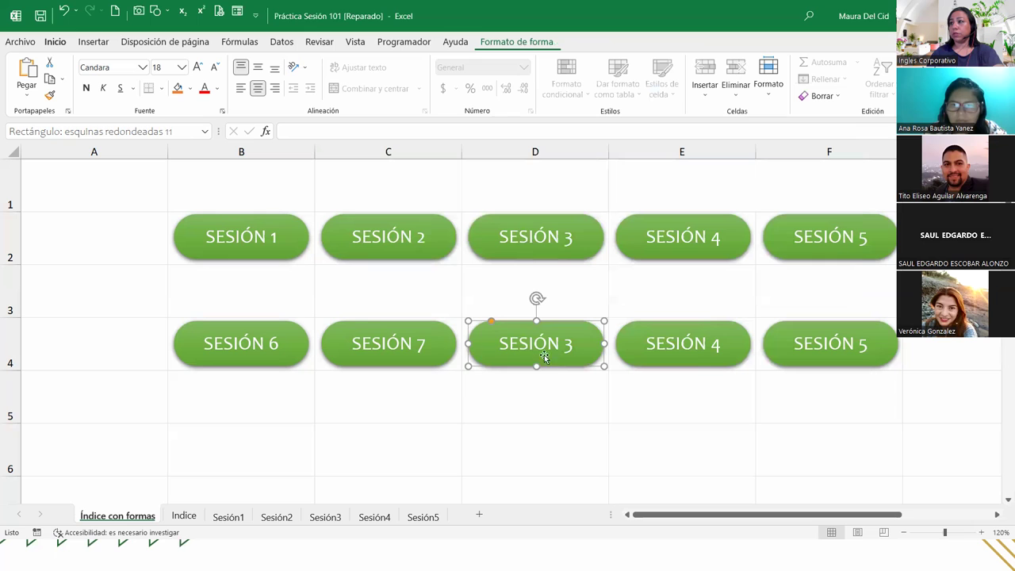
double_click(568, 342)
type("8")
Link the fourth row-4 button to Práctica Sesión 9 and relabel it SESIÓN 9
right_click(693, 343)
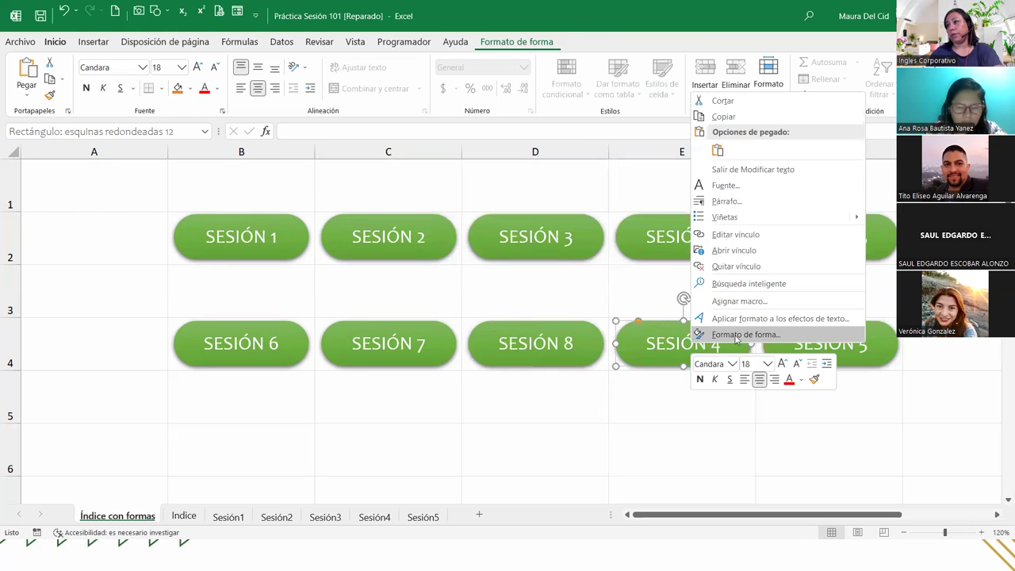
left_click(713, 233)
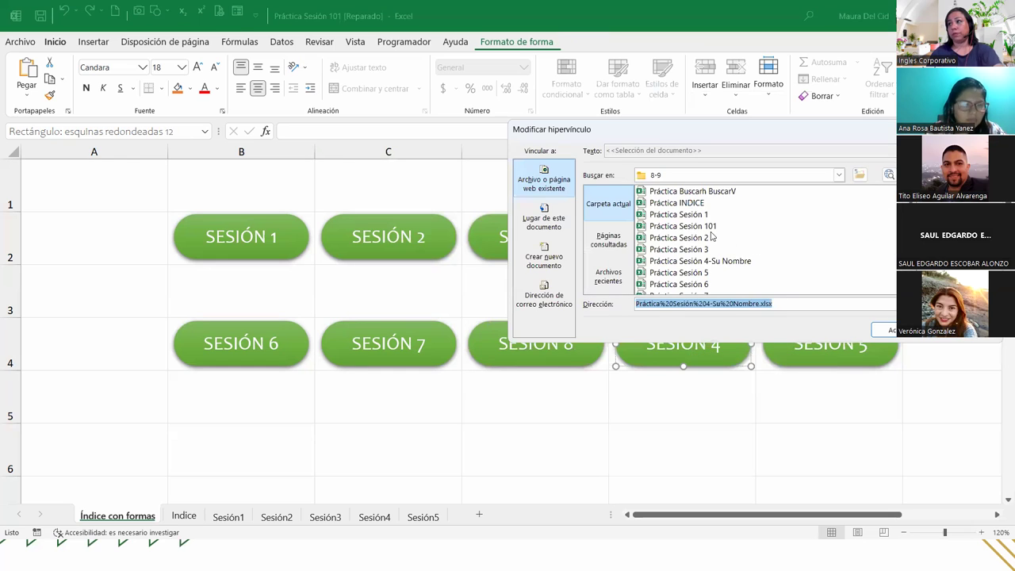
scroll(724, 294, "down", 1)
left_click(700, 286)
left_click(885, 333)
double_click(714, 345)
type("9")
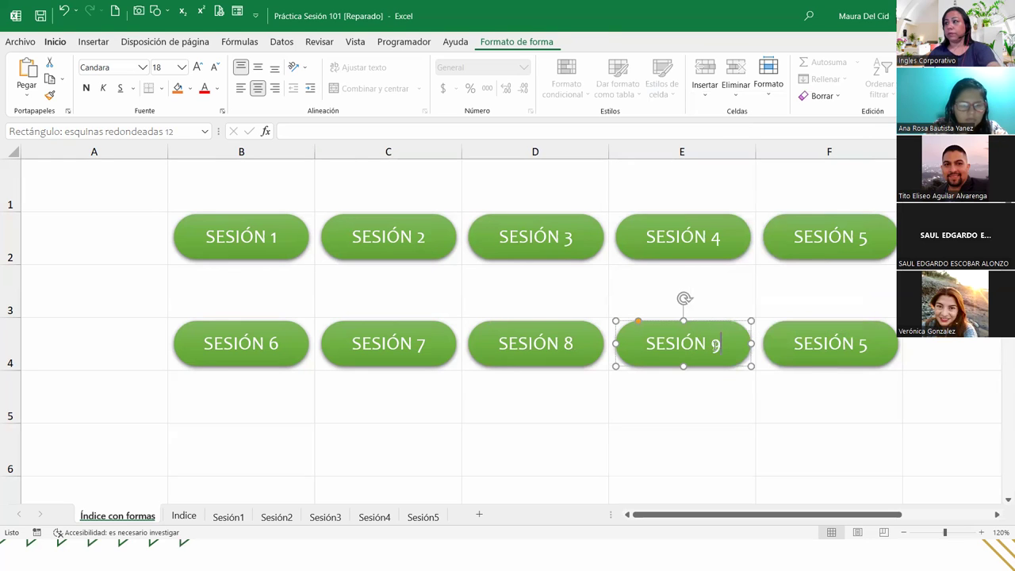
Relabel the last row-4 button SESIÓN 10 and link it to this workbook's Indice sheet
left_click(824, 341)
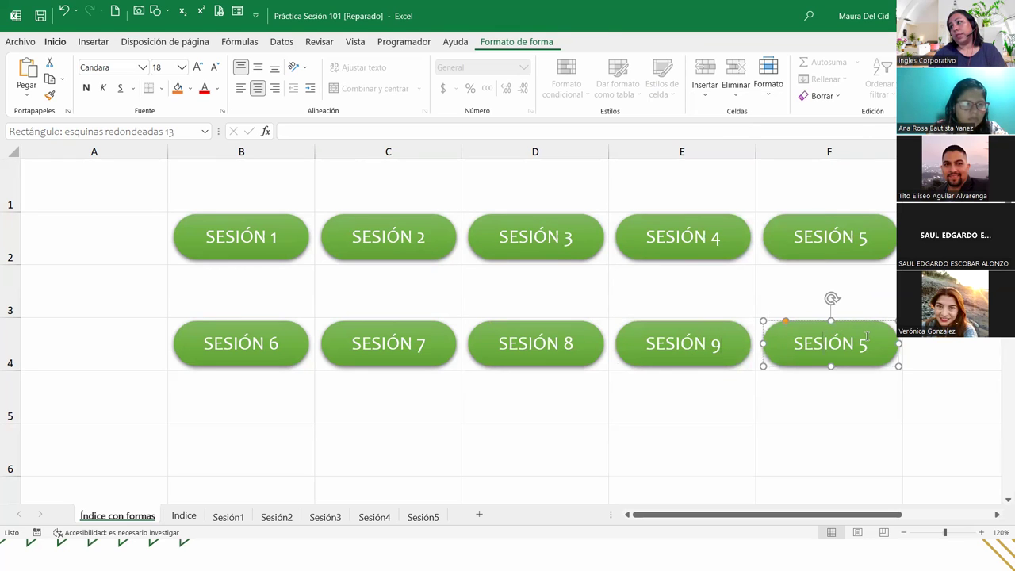
double_click(862, 343)
type("10")
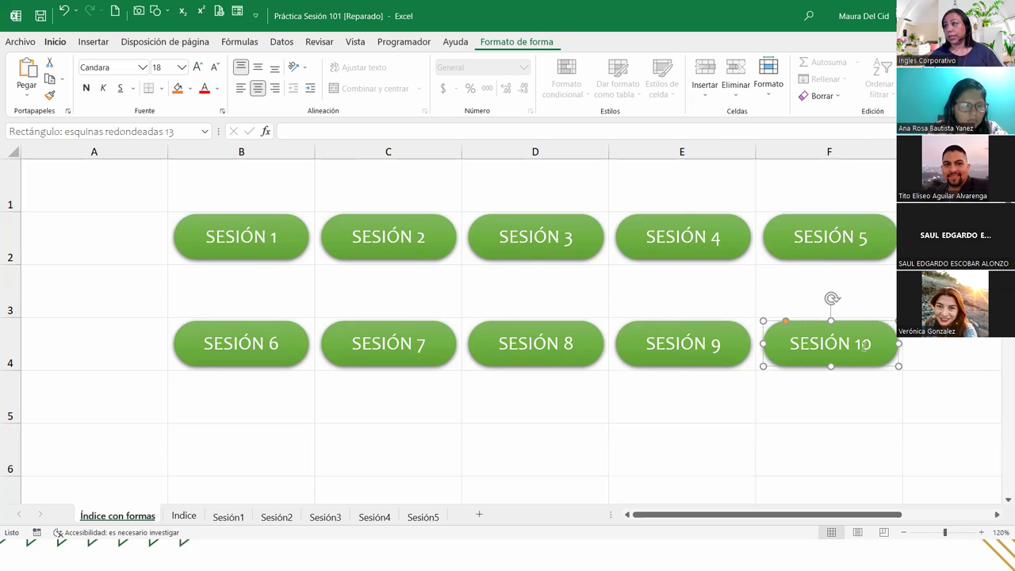
right_click(867, 368)
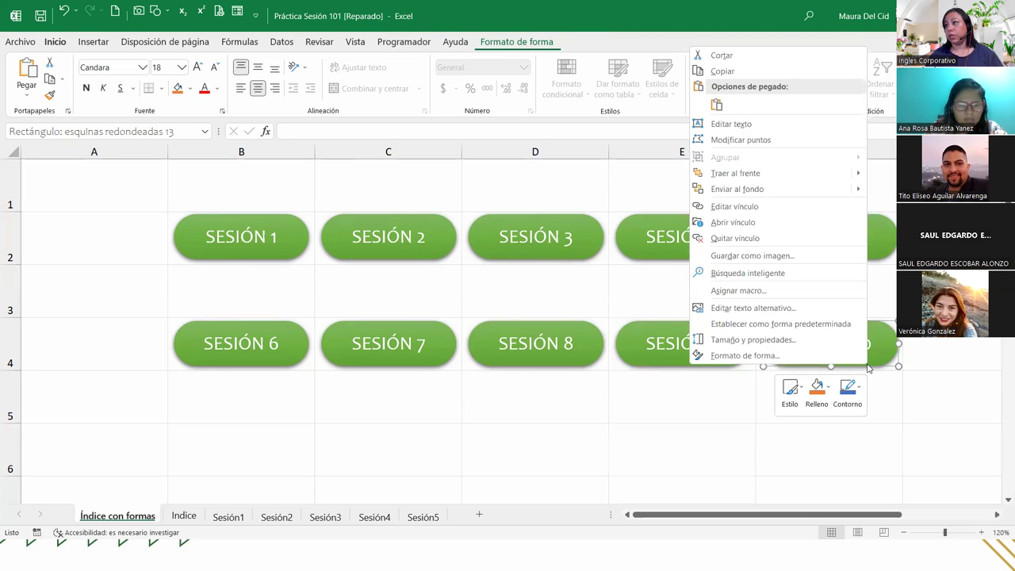
left_click(731, 206)
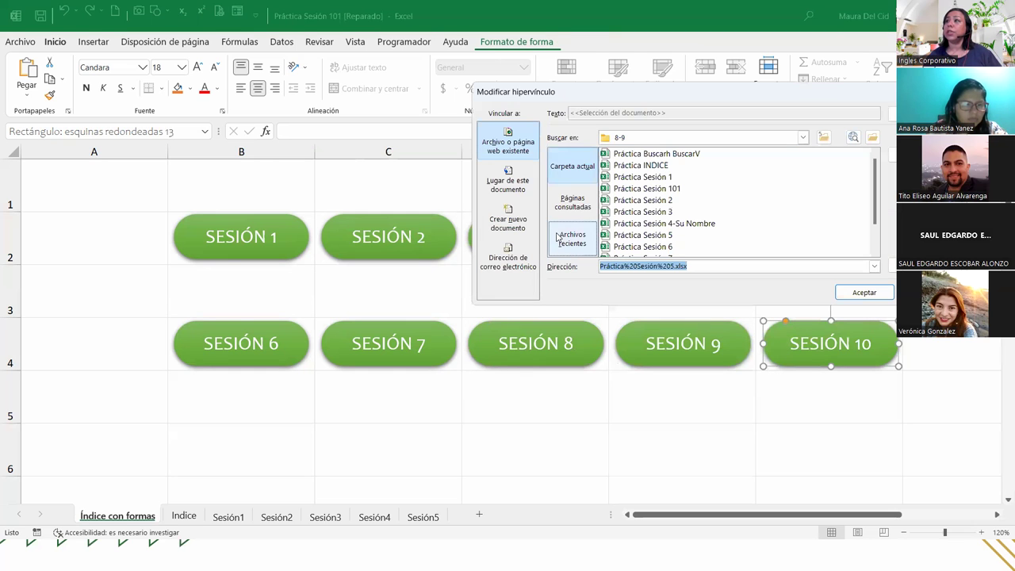
left_click(500, 177)
left_click(592, 209)
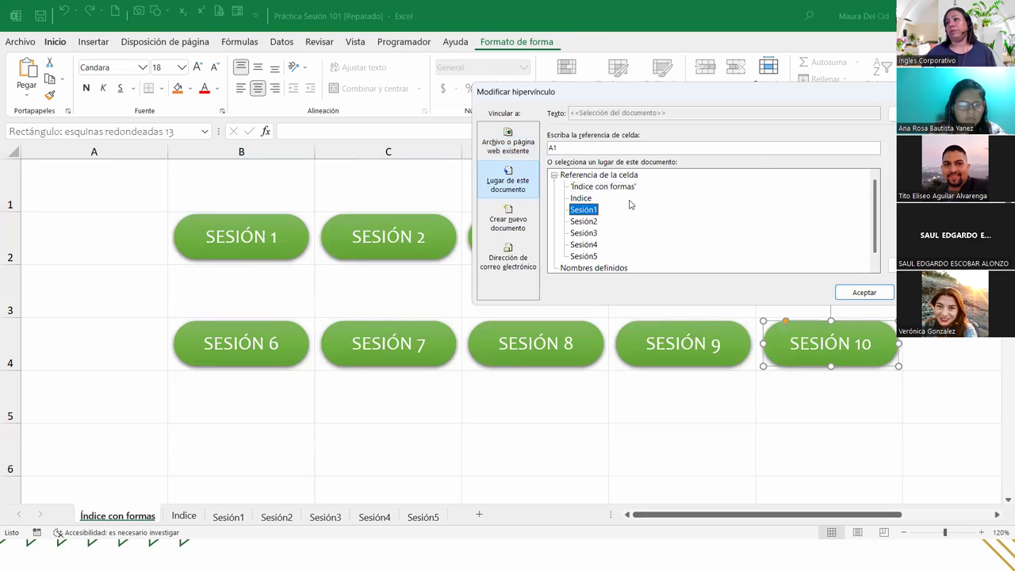
left_click(585, 199)
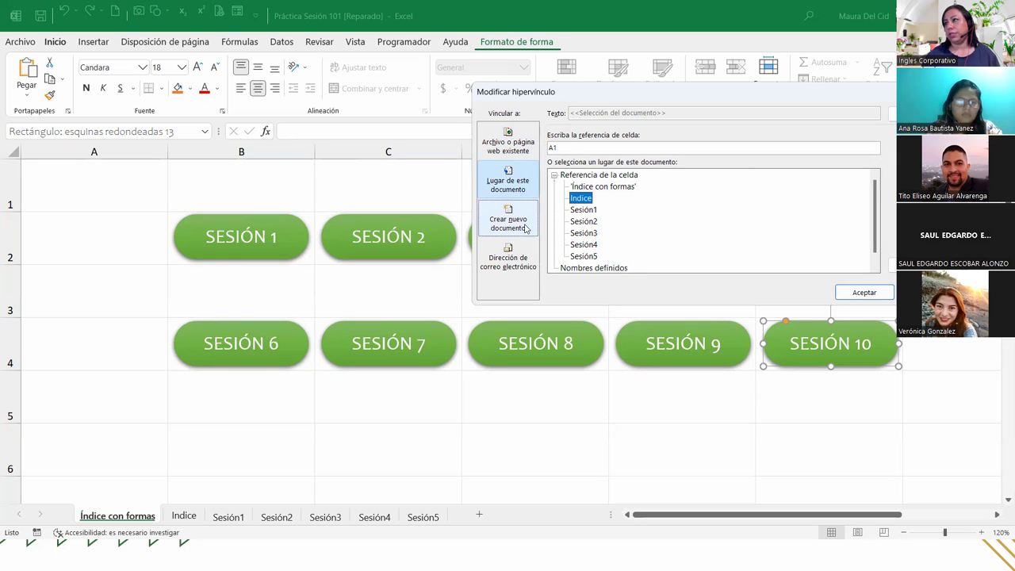
left_click(865, 292)
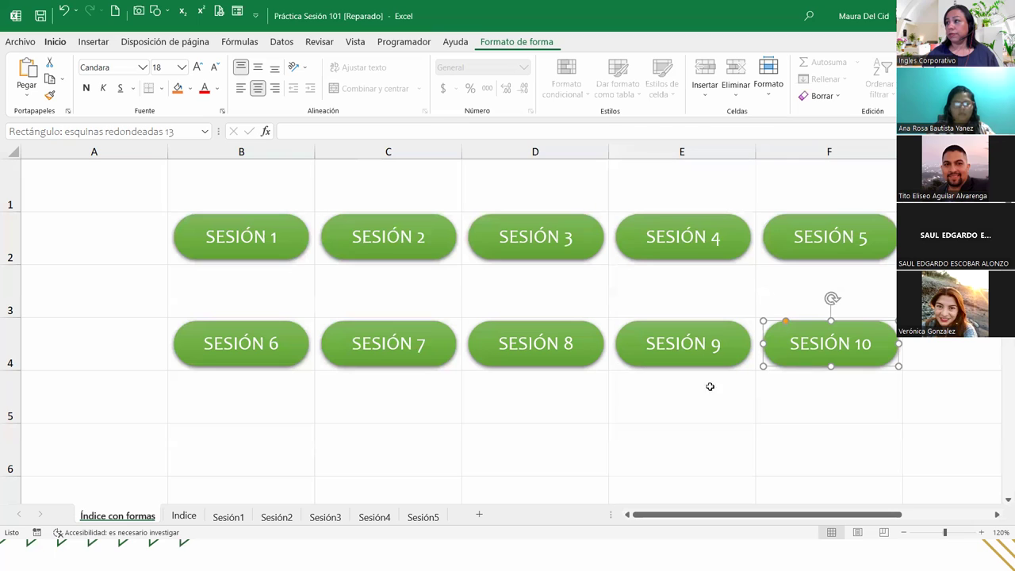
left_click(744, 411)
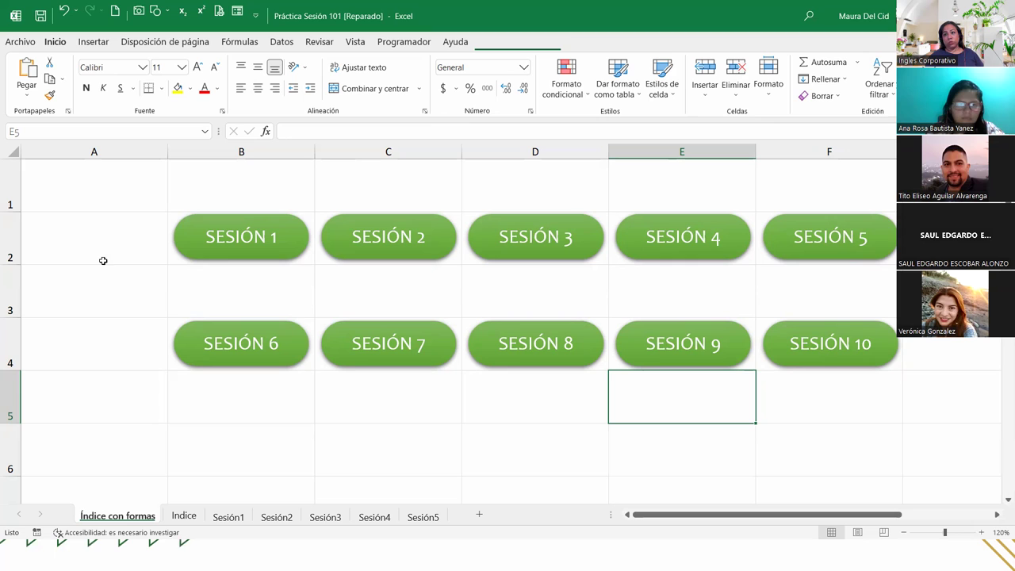
Give row 3 an exact row height of 20 through Alto de fila
left_click_drag(13, 318, 17, 283)
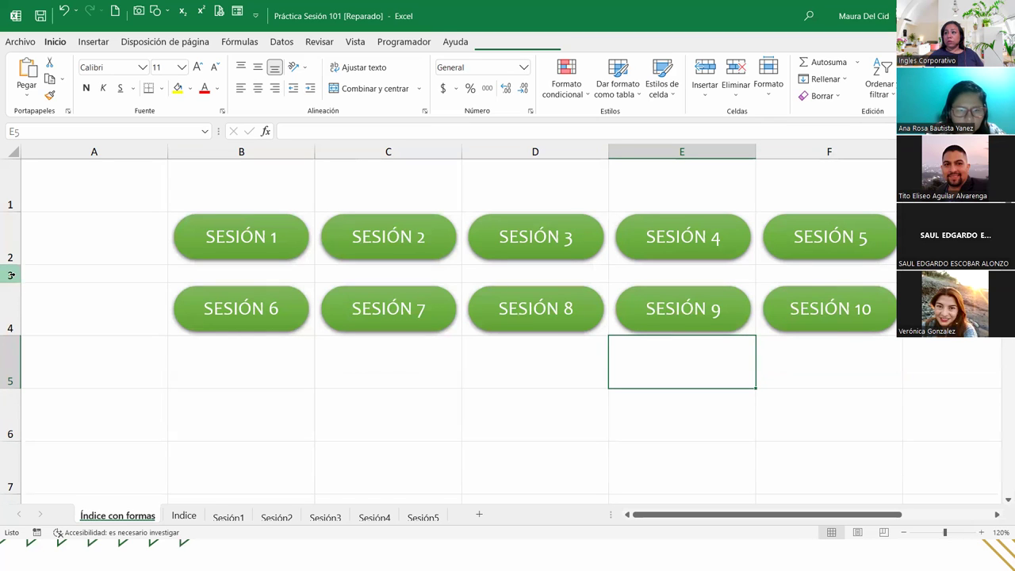
right_click(12, 275)
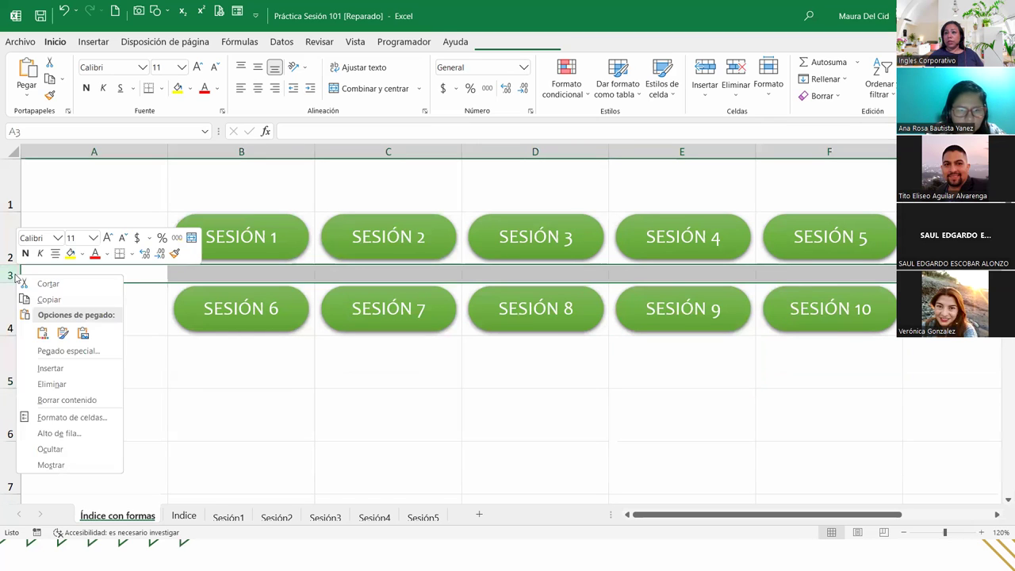
left_click(67, 433)
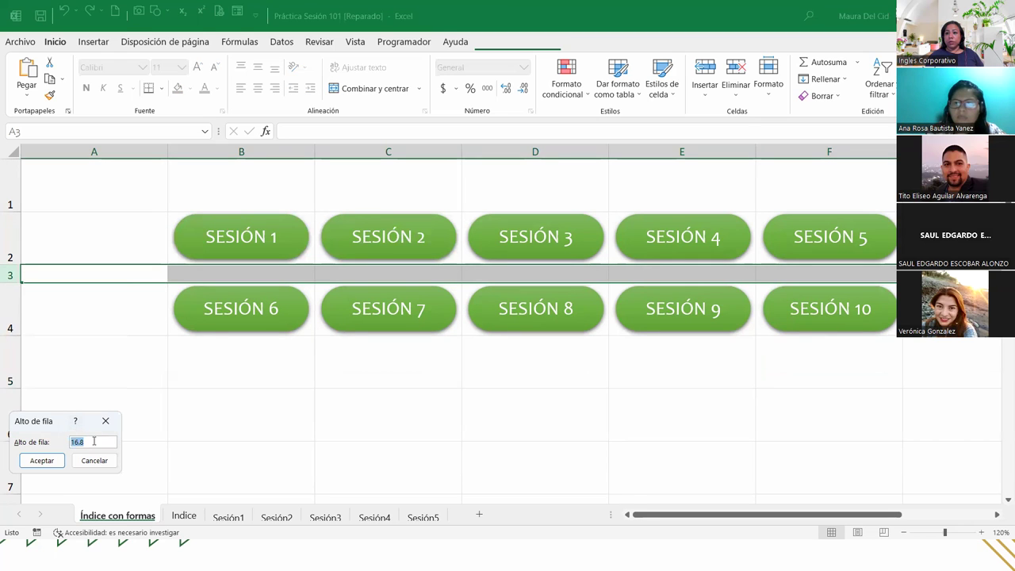
type("20")
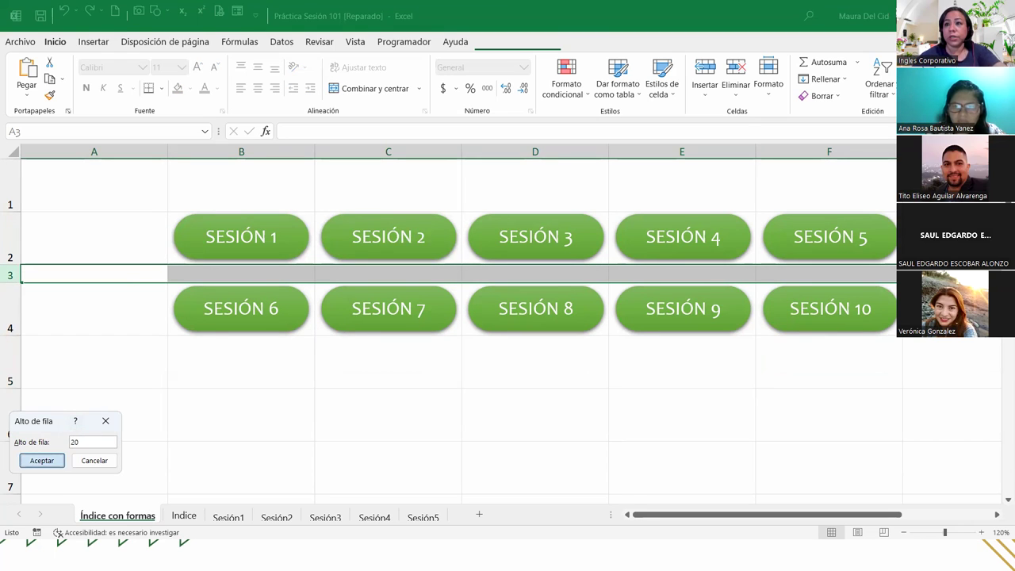
key("Return")
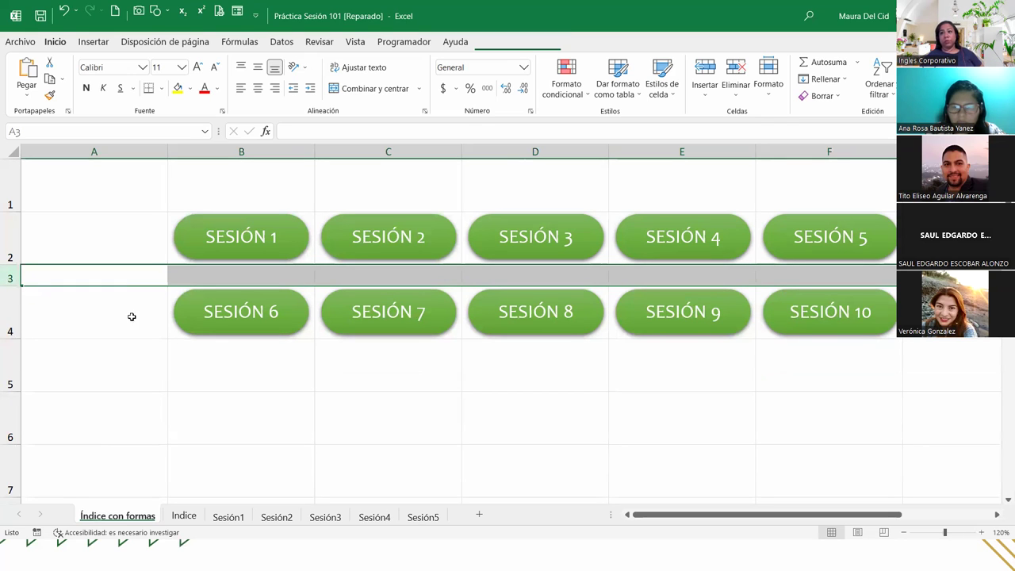
left_click(252, 374)
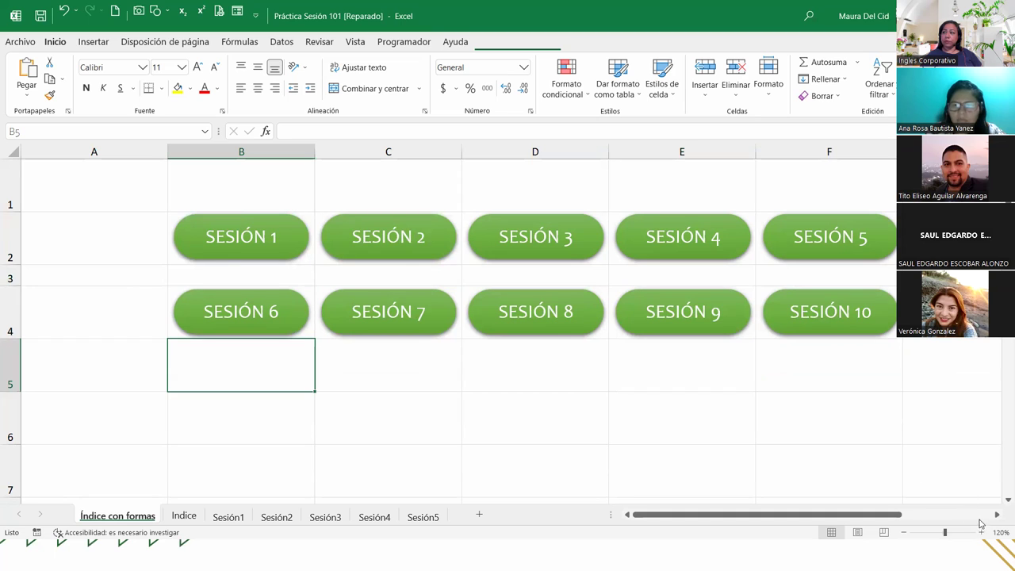
Fit the button area to the window with zoom, then settle the zoom at 150%
left_click(905, 532)
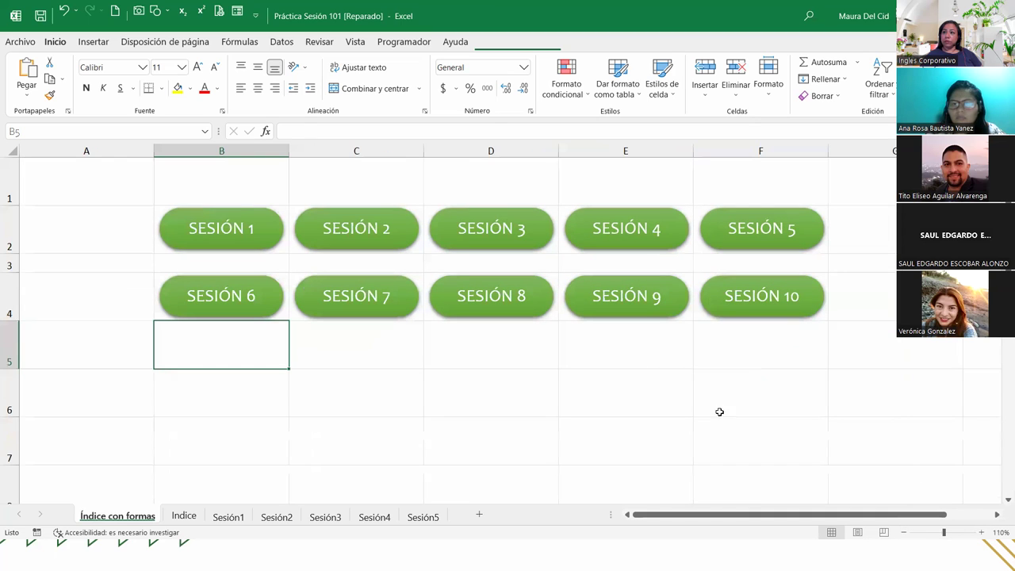
left_click(598, 440)
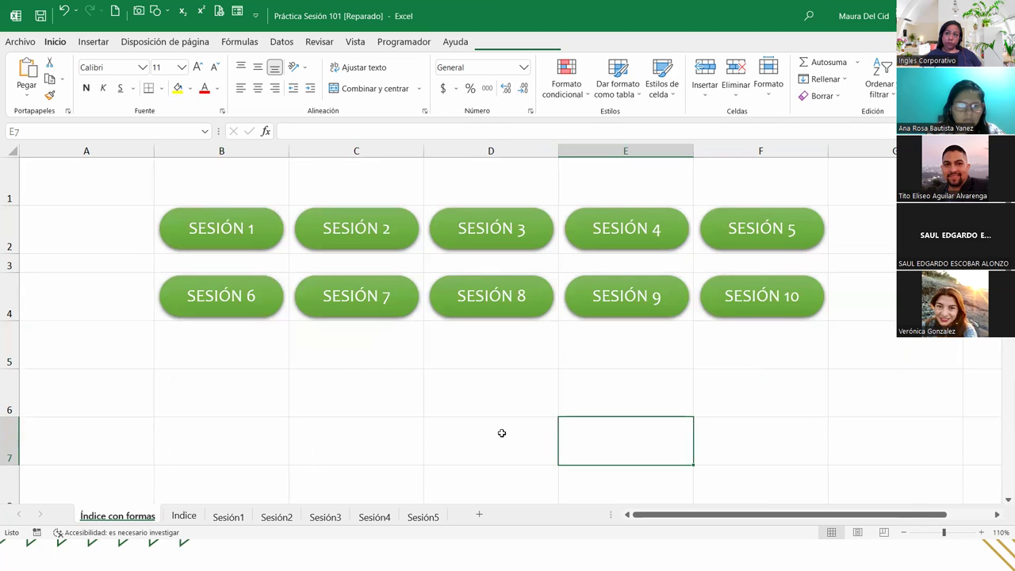
mouse_move(161, 174)
left_mouse_down()
mouse_move(487, 343)
mouse_move(757, 386)
left_mouse_up()
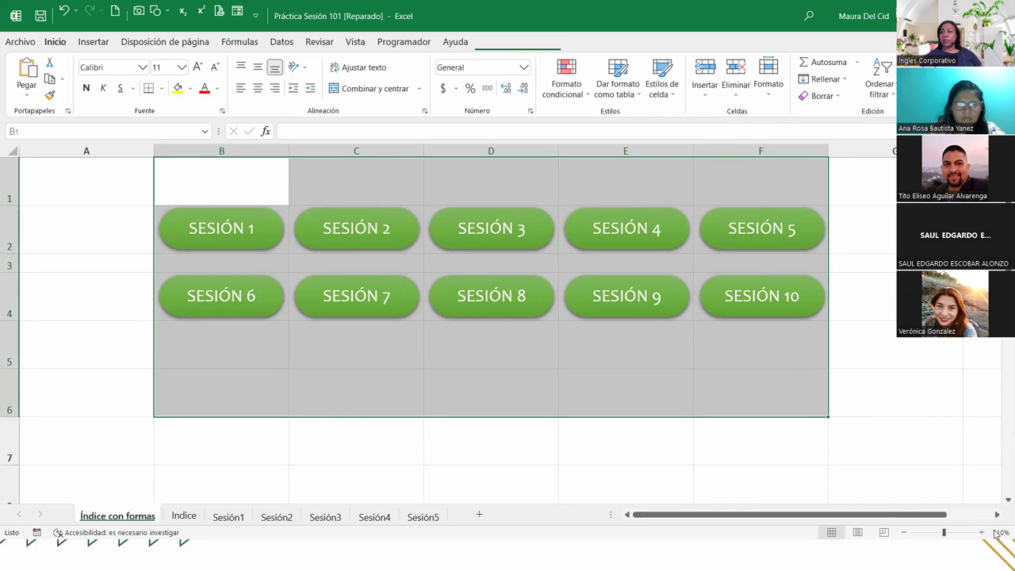
left_click(1000, 532)
left_click(478, 305)
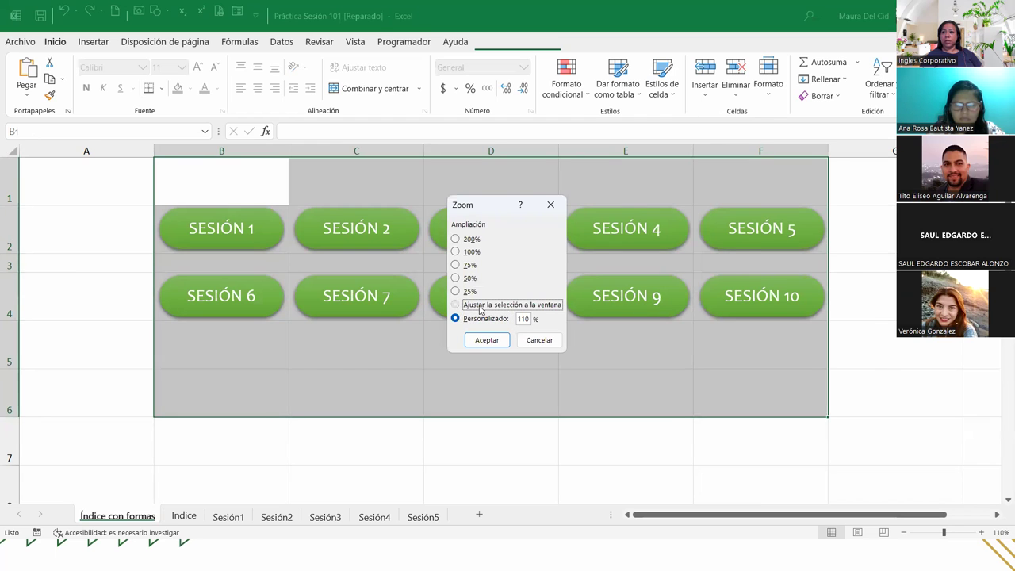
left_click(486, 340)
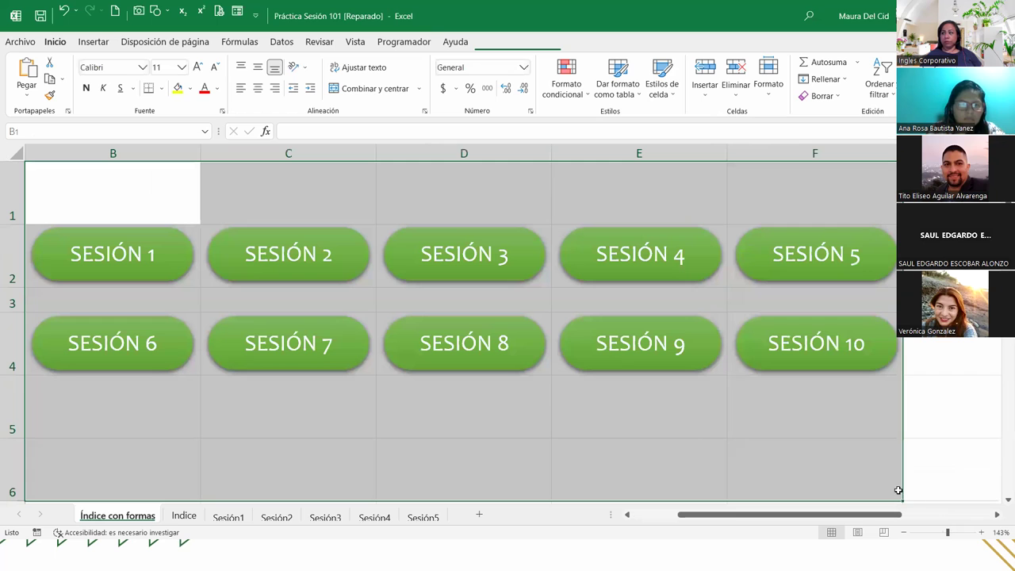
left_click(983, 532)
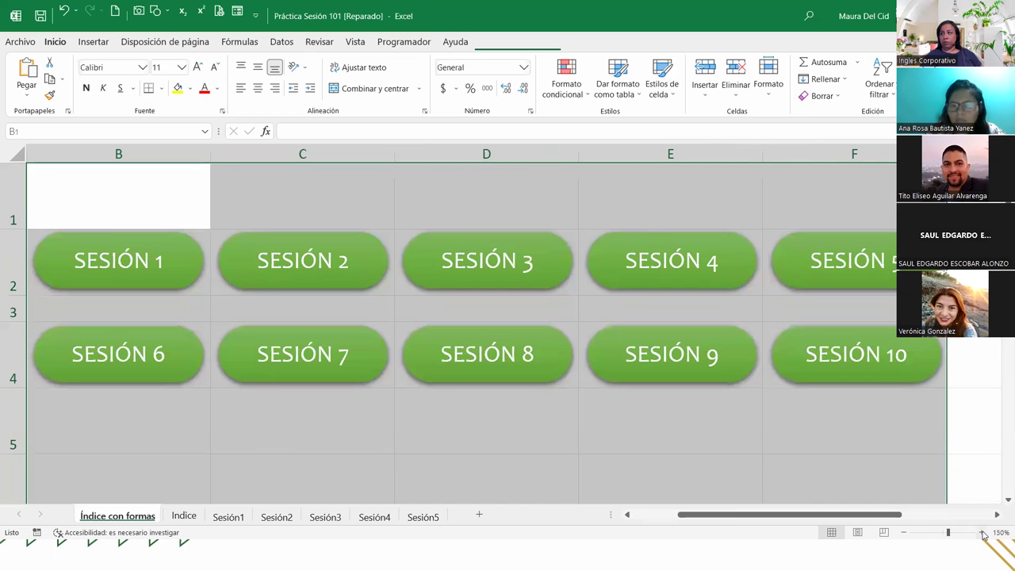
left_click(983, 533)
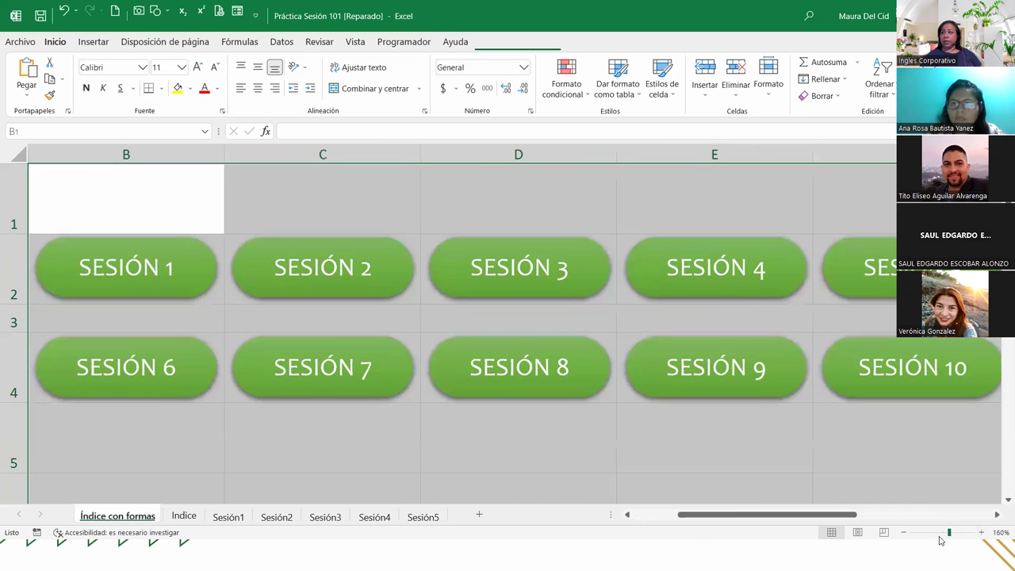
left_click(904, 533)
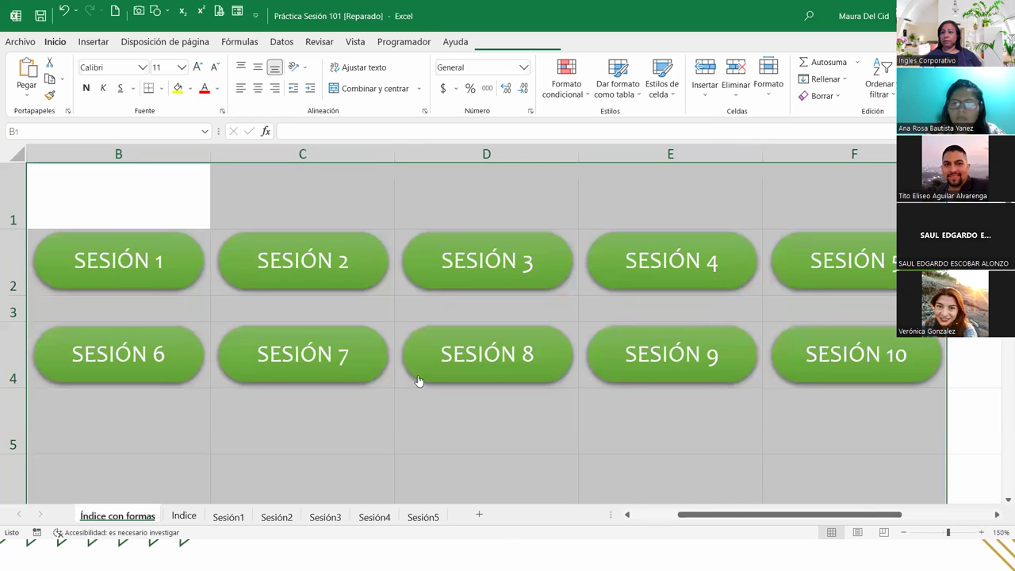
left_click(523, 423)
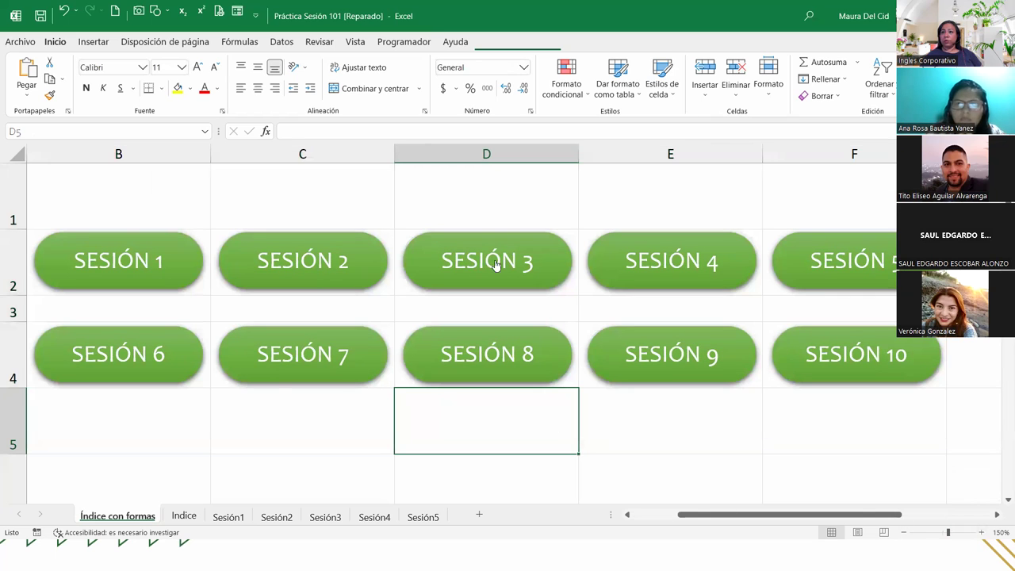
left_click_drag(729, 519, 709, 513)
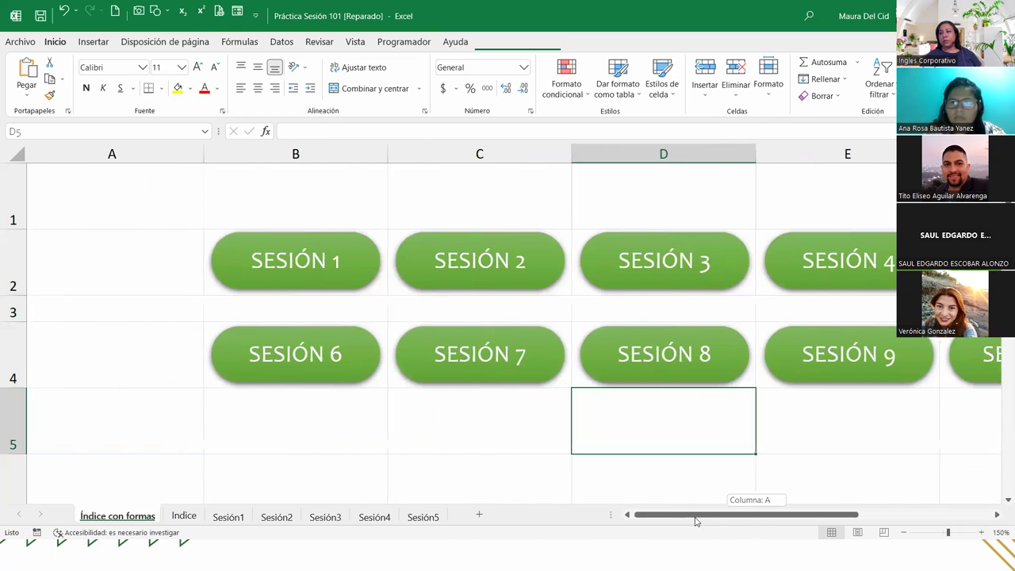
Narrow column A and merge cells B1:F1 with Combinar y centrar
left_click_drag(207, 150, 62, 155)
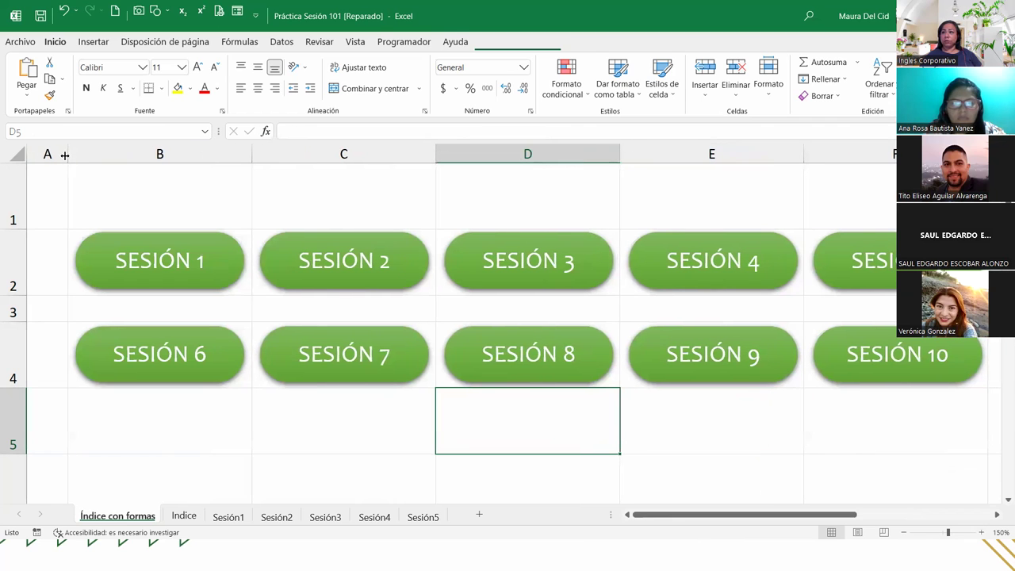
left_click(745, 441)
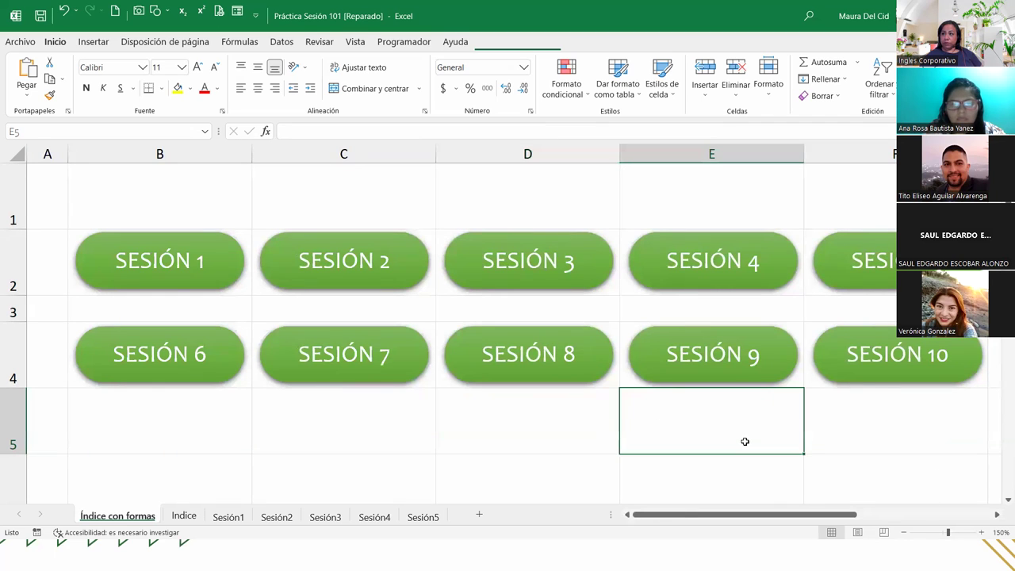
left_click(562, 476)
mouse_move(95, 177)
left_mouse_down()
mouse_move(462, 186)
mouse_move(177, 188)
left_mouse_up()
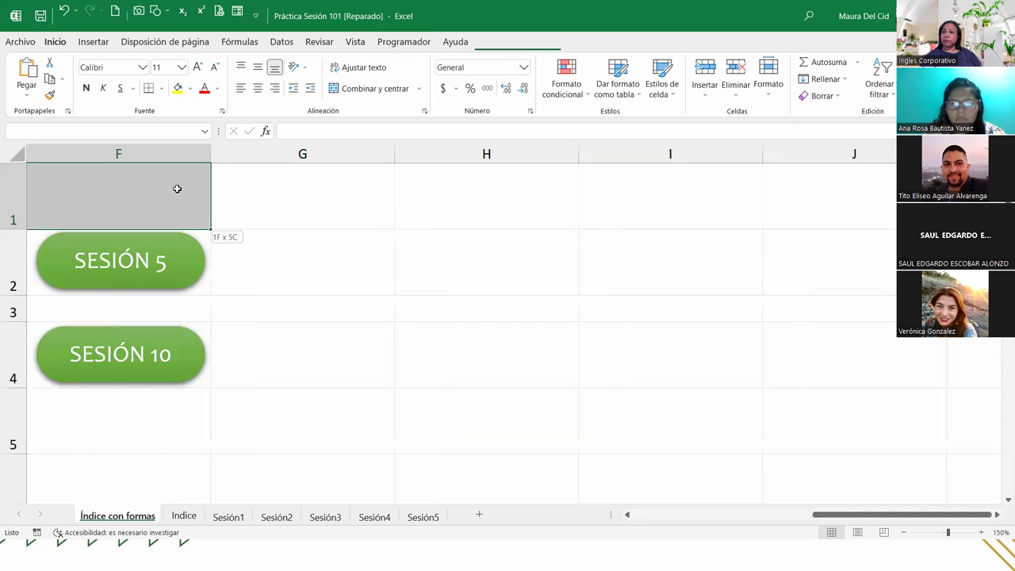
mouse_move(896, 515)
left_mouse_down()
mouse_move(782, 518)
mouse_move(694, 501)
left_mouse_up()
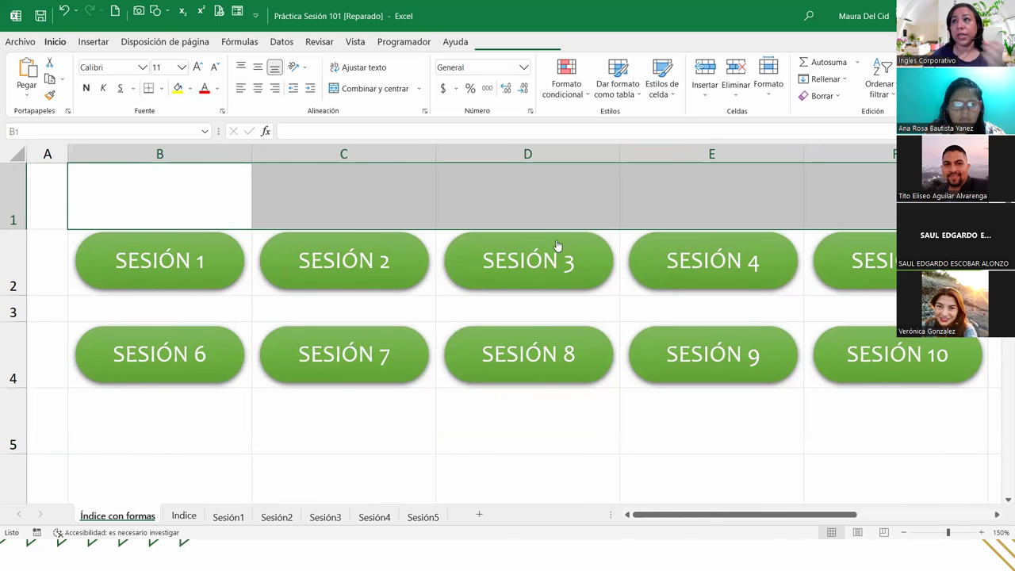
left_click(366, 87)
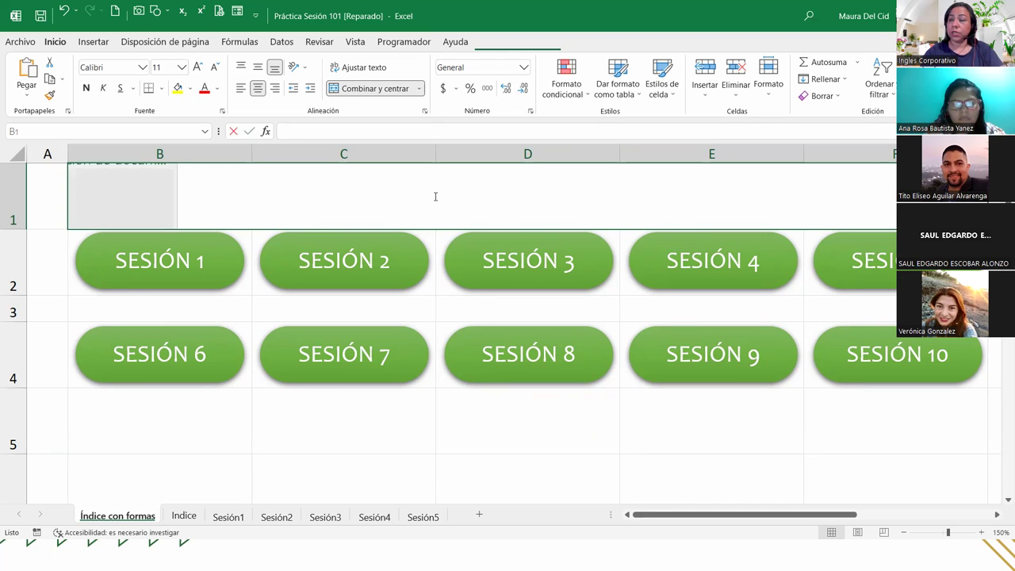
Type 'DESARROLLO PRÁCTICAS EXCEL INTERMEDIO' into merged cell B1, correcting the typos
type("DESARROLLO ")
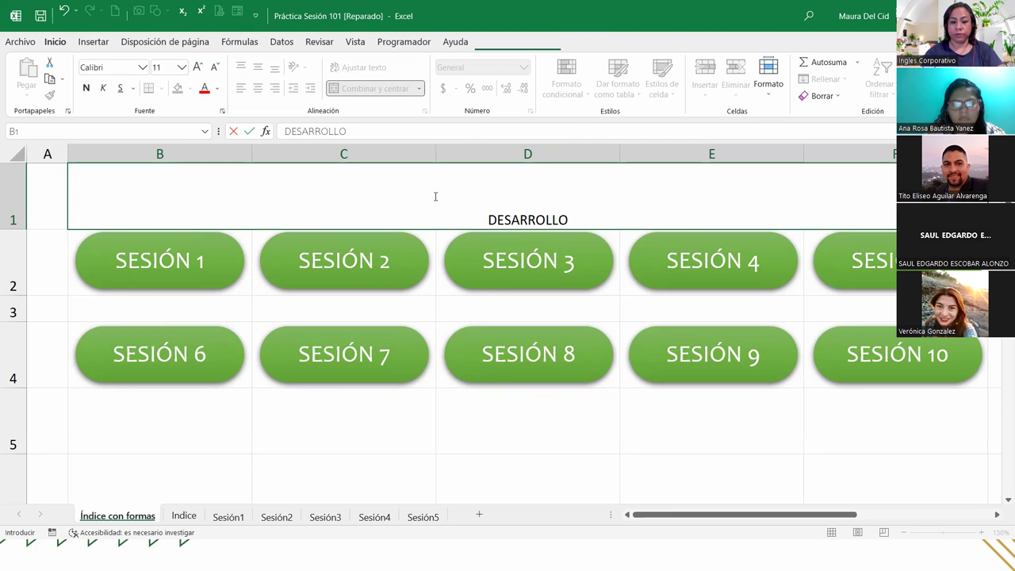
type("PRÁCTICAS EXCEL INTERMEDIO")
key("Return")
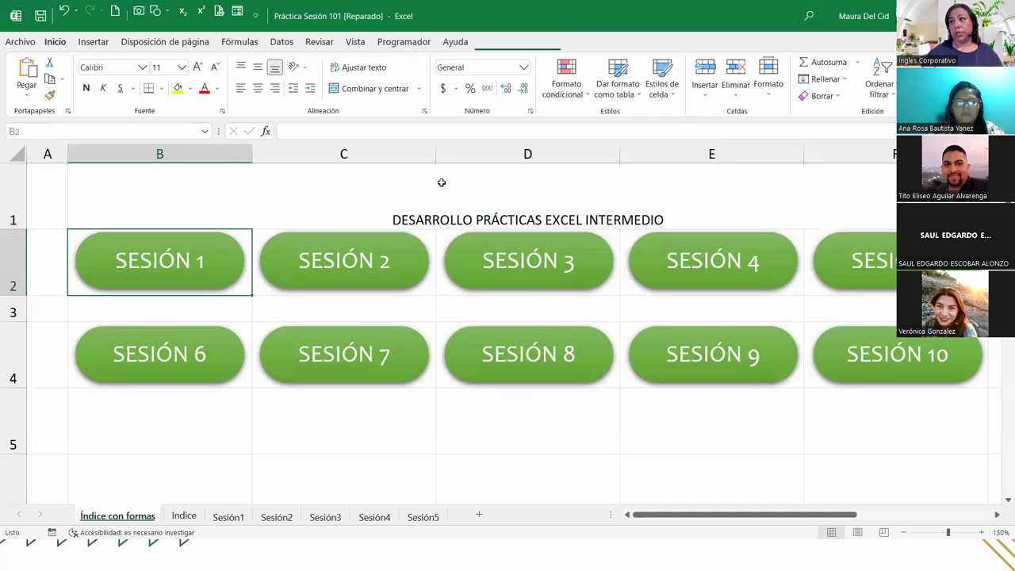
left_click(439, 183)
Middle-align the title vertically and set its font to Candara
left_click(260, 68)
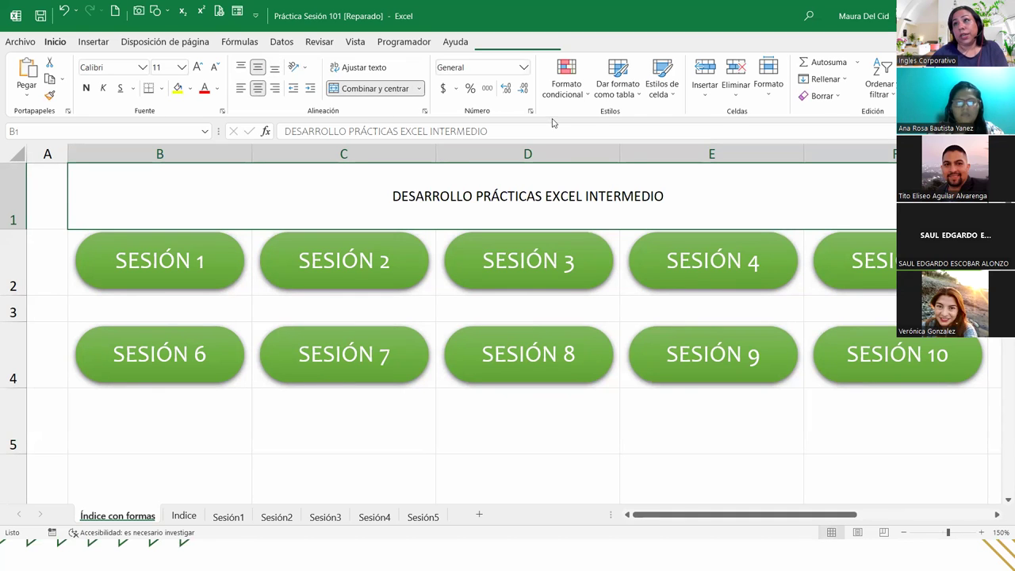
left_click(143, 67)
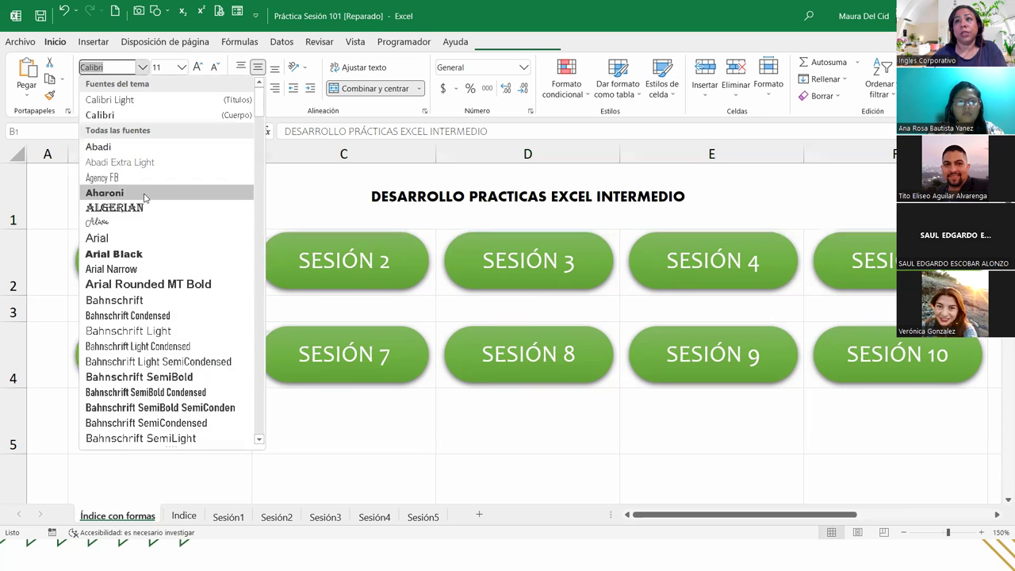
scroll(191, 294, "down", 6)
scroll(197, 301, "down", 5)
scroll(197, 301, "down", 3)
scroll(190, 295, "up", 1)
scroll(182, 277, "up", 1)
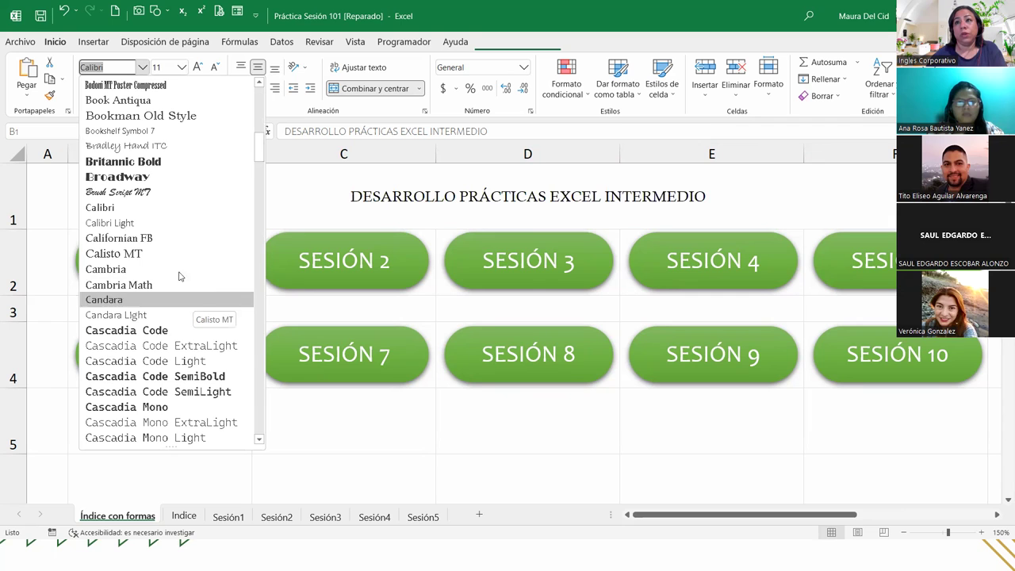
left_click(115, 299)
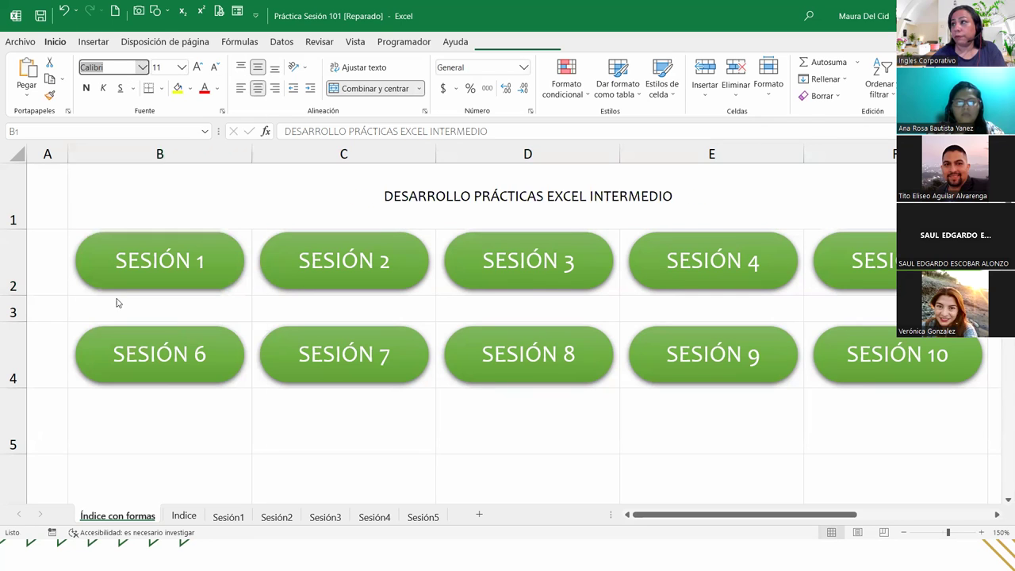
Increase the title's font size to 20 and colour it green
left_click(197, 67)
left_click(196, 67)
left_click(197, 68)
left_click(196, 68)
left_click(196, 67)
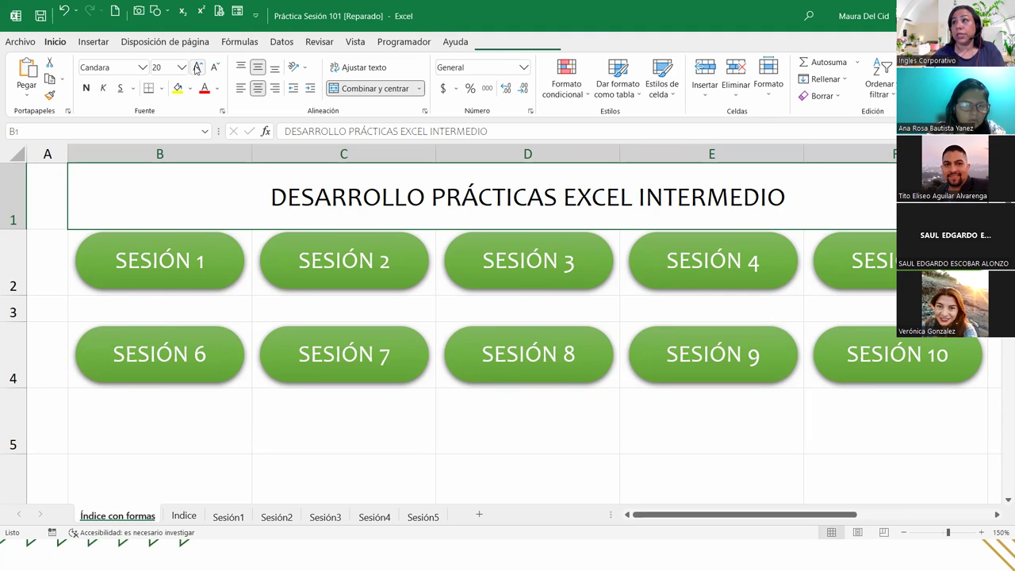
left_click(216, 92)
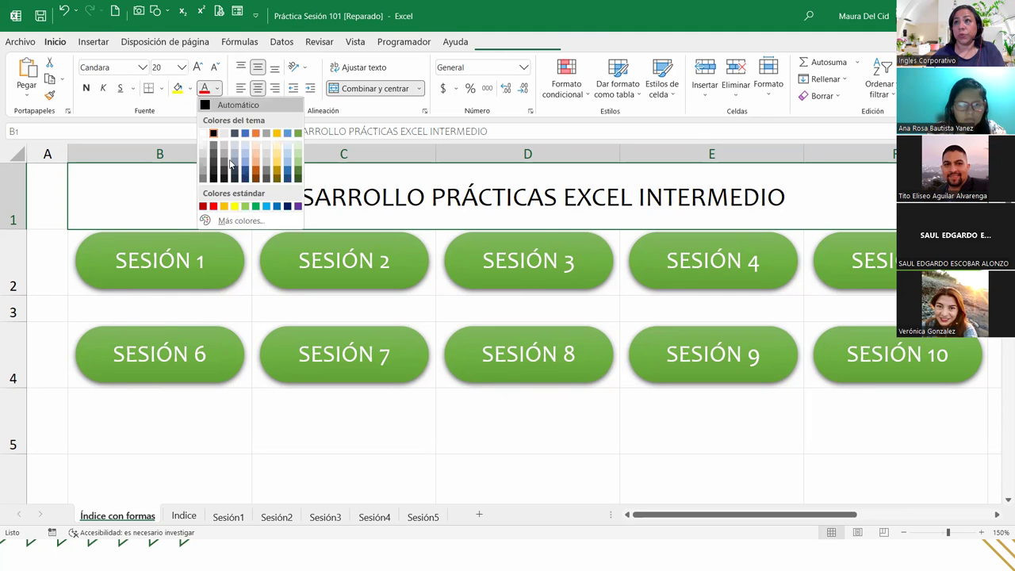
left_click(256, 207)
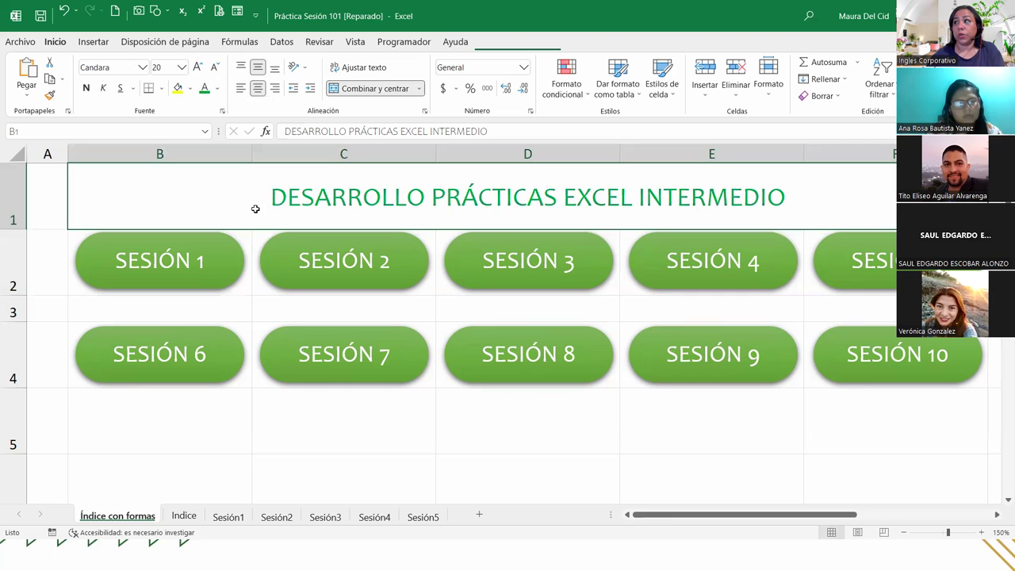
left_click(270, 423)
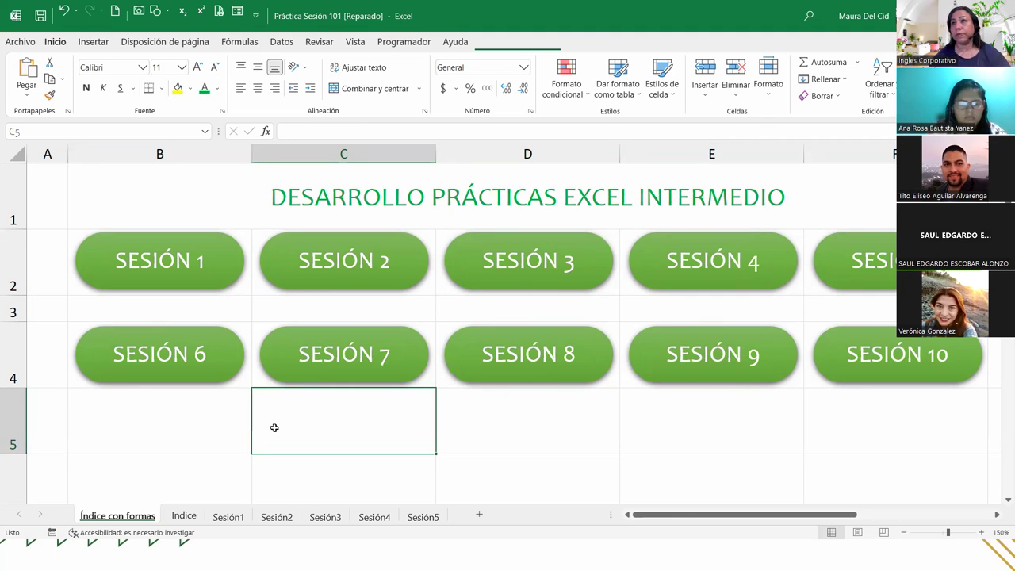
left_click(435, 190)
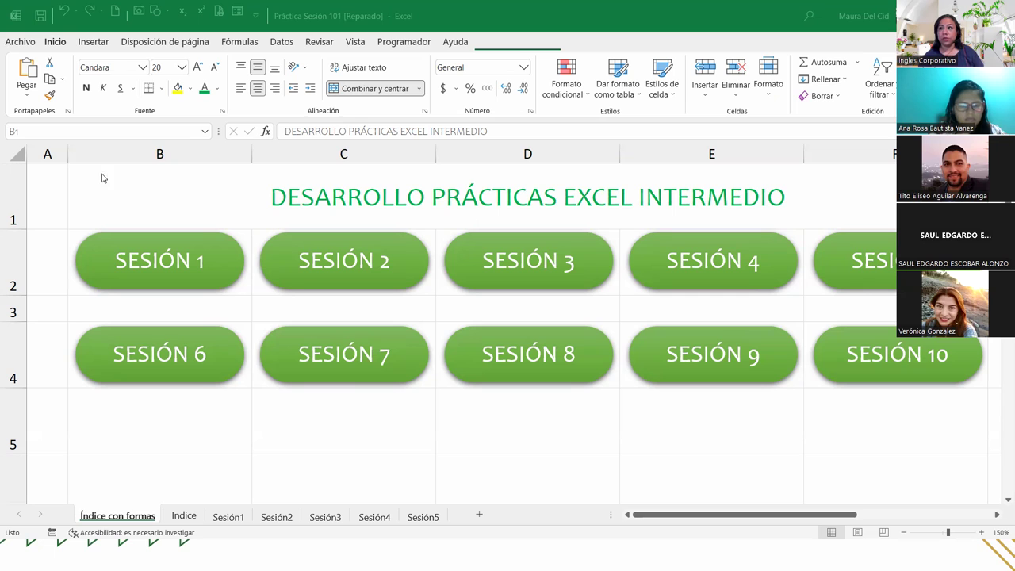
left_click(331, 199)
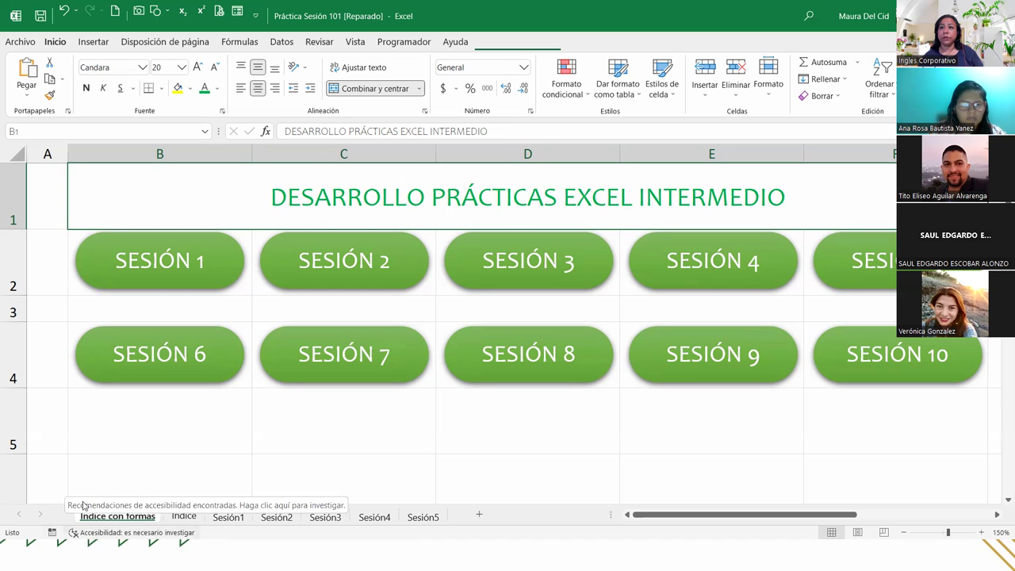
left_click(109, 449)
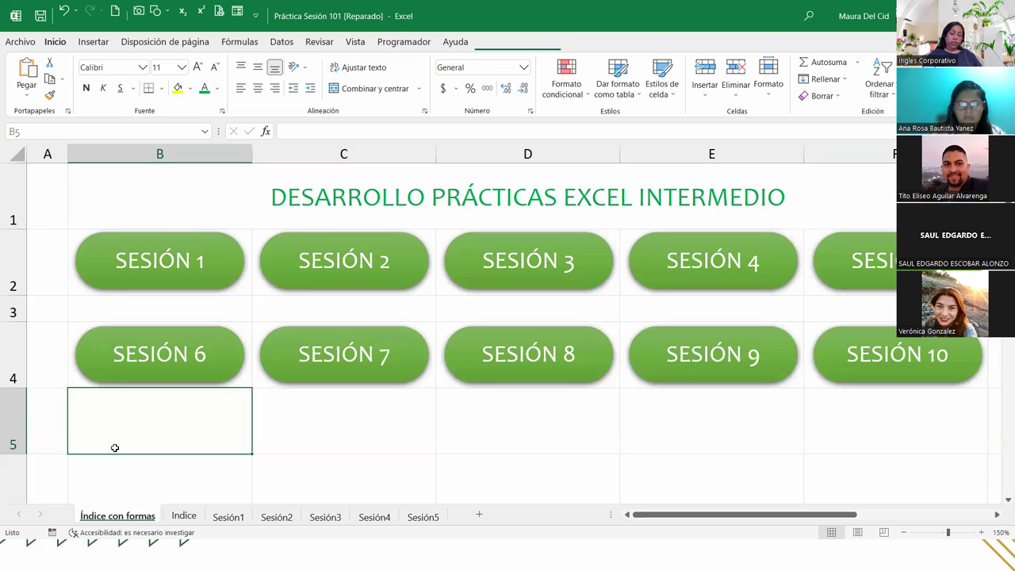
left_click(126, 203)
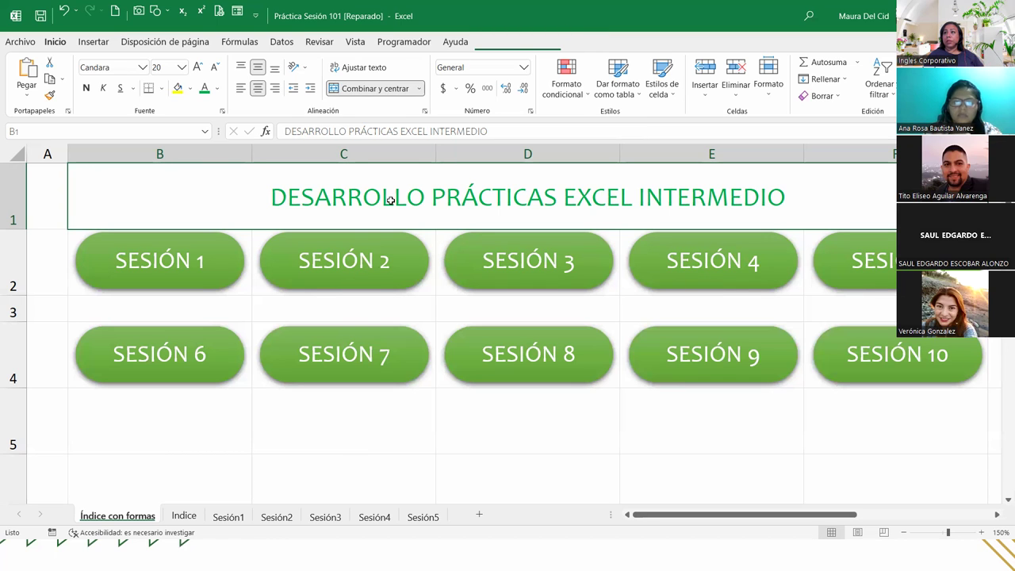
Uncheck Líneas de cuadrícula, Encabezados and Barra de fórmulas on the Vista tab
left_click(363, 46)
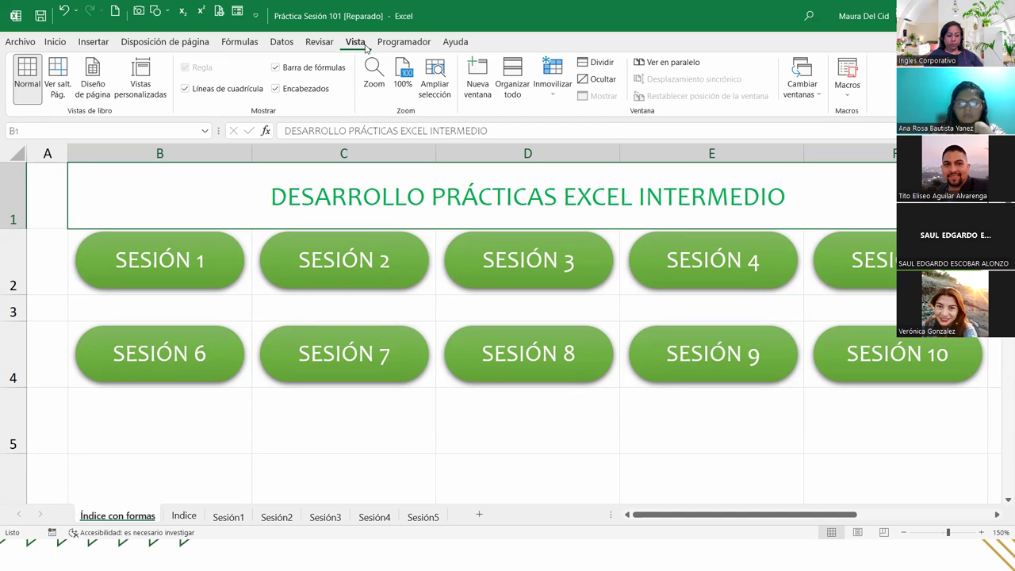
left_click(187, 88)
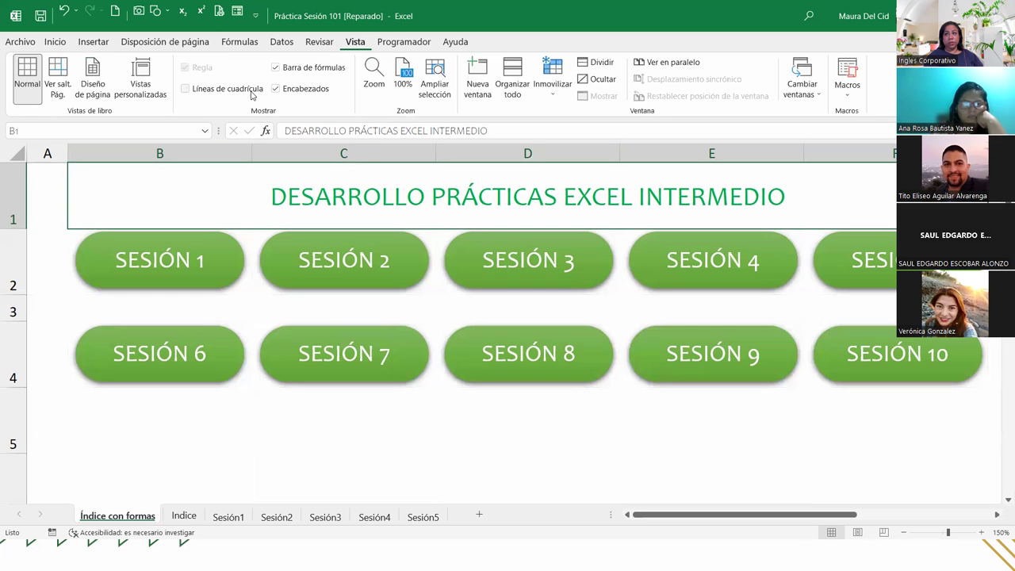
left_click(276, 89)
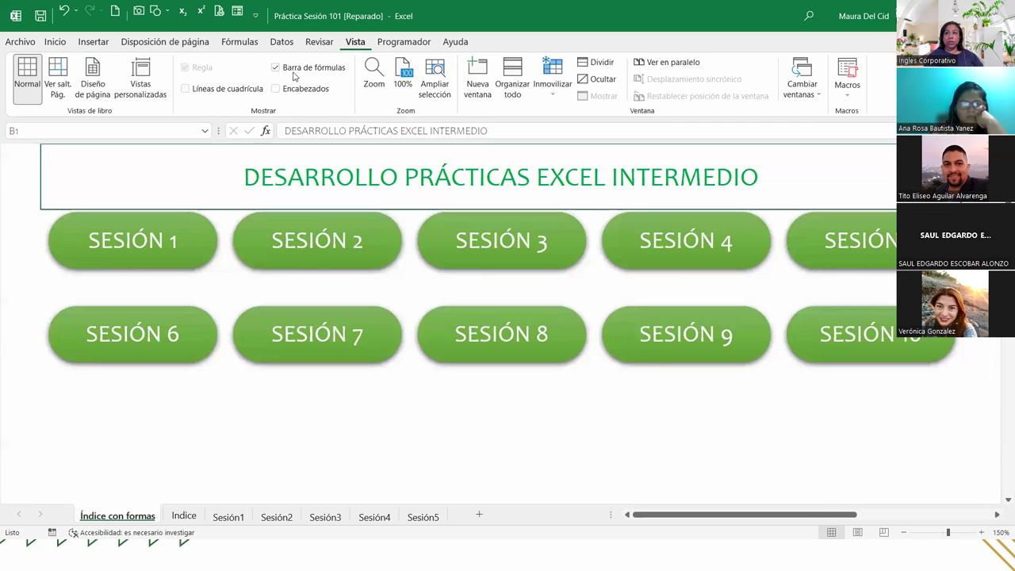
left_click(276, 69)
left_click(345, 429)
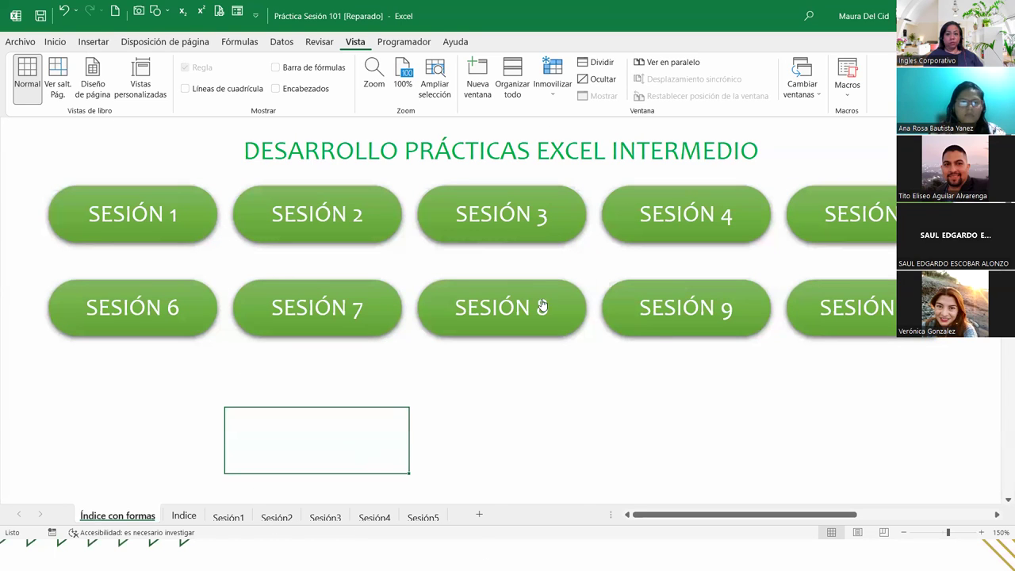
left_click(501, 317)
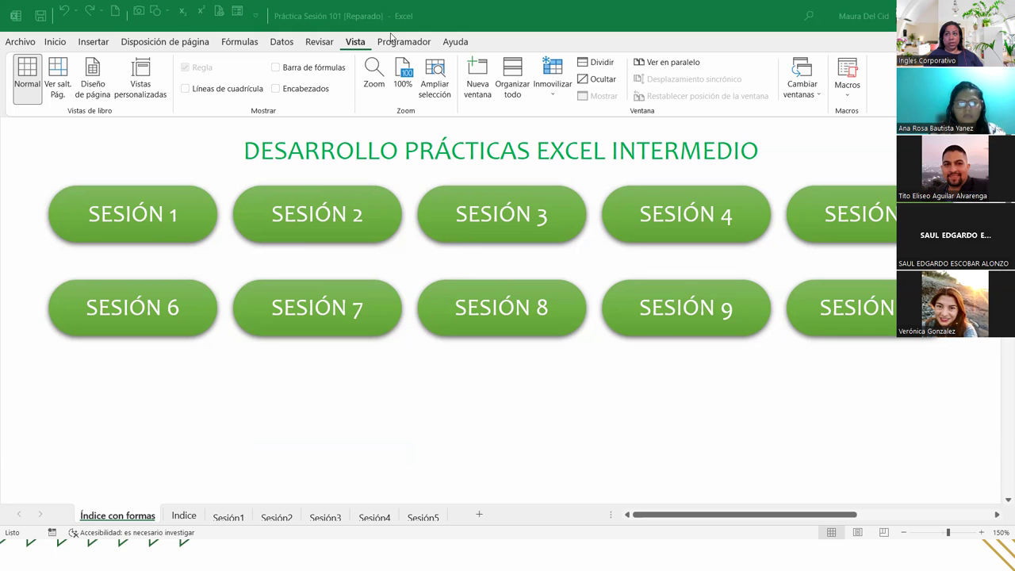
Check the title cell, then look over the Indice and Sesión1 sheets
left_click(349, 42)
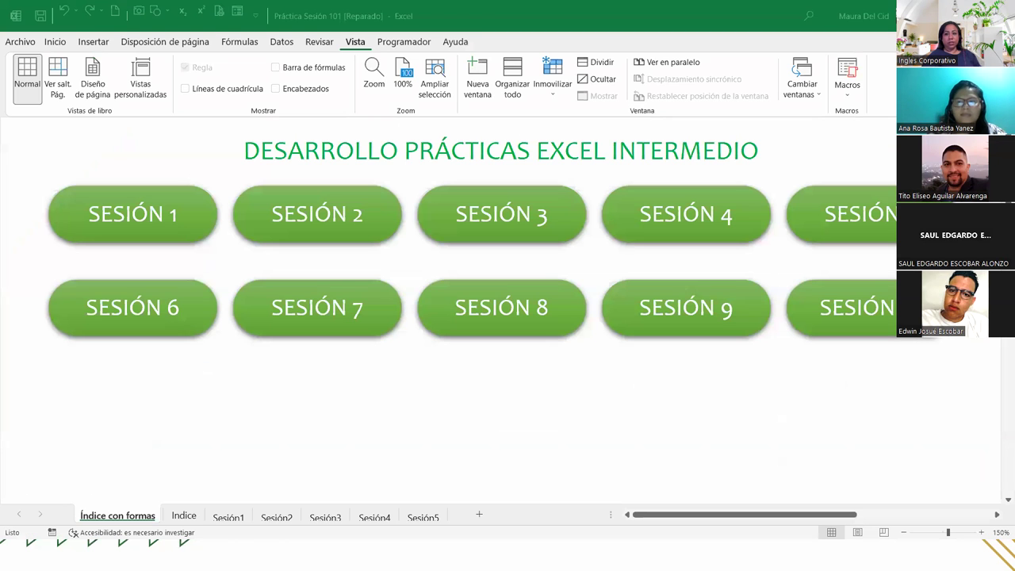
left_click(272, 157)
left_click(154, 378)
left_click(101, 130)
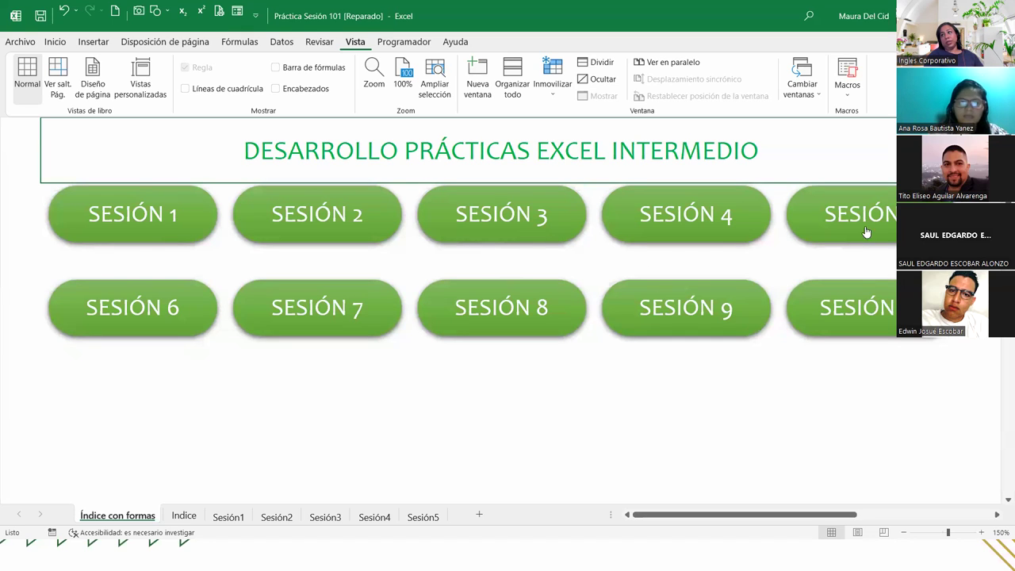
left_click(161, 433)
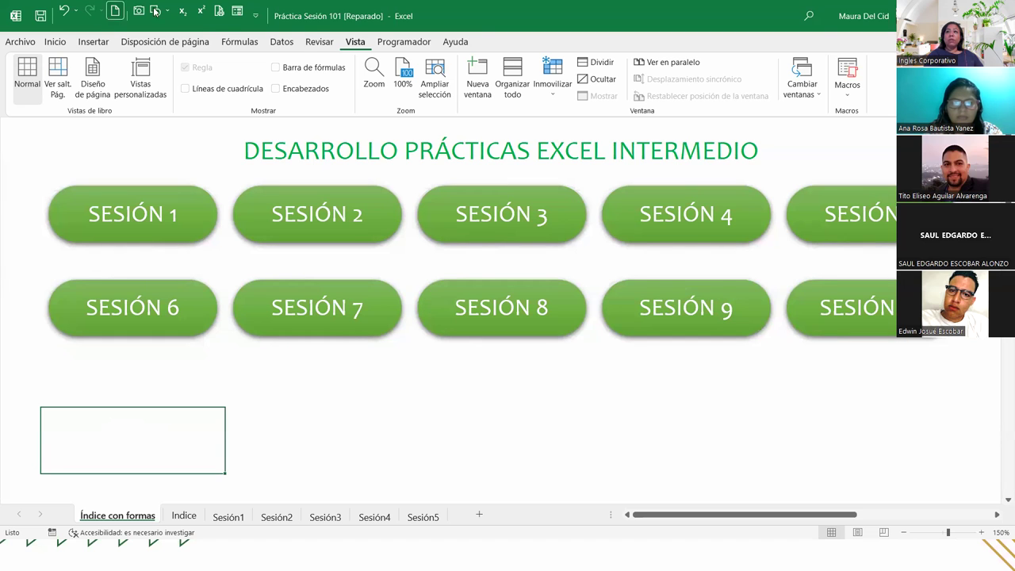
left_click(180, 515)
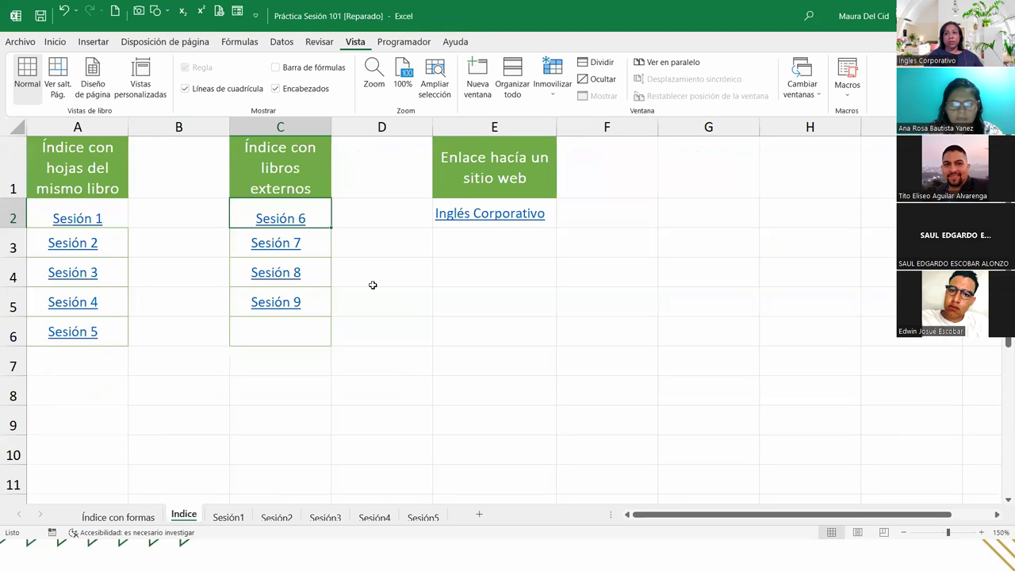
left_click(227, 516)
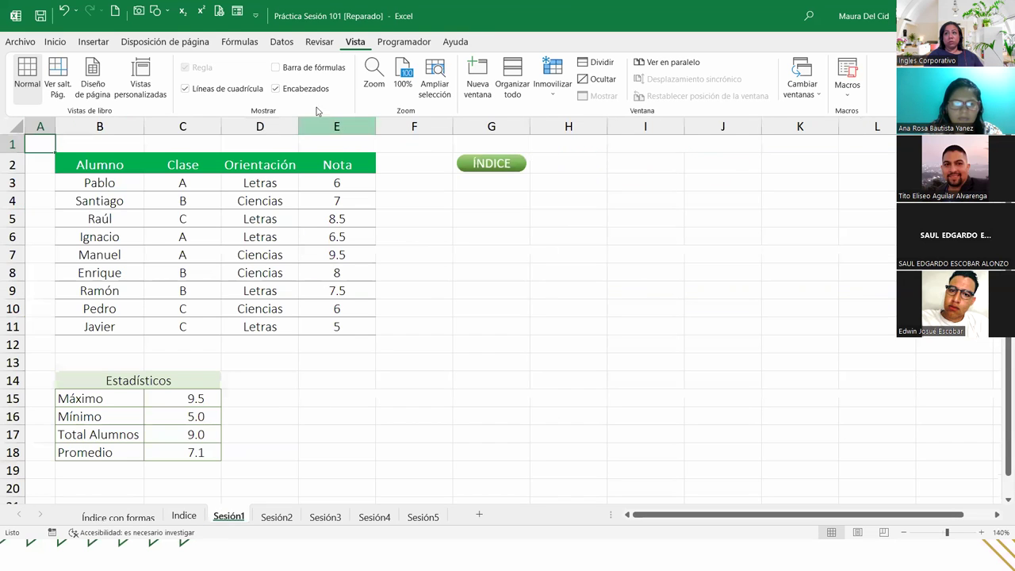
Return to the Índice con formas sheet with the formula bar left hidden
left_click(276, 67)
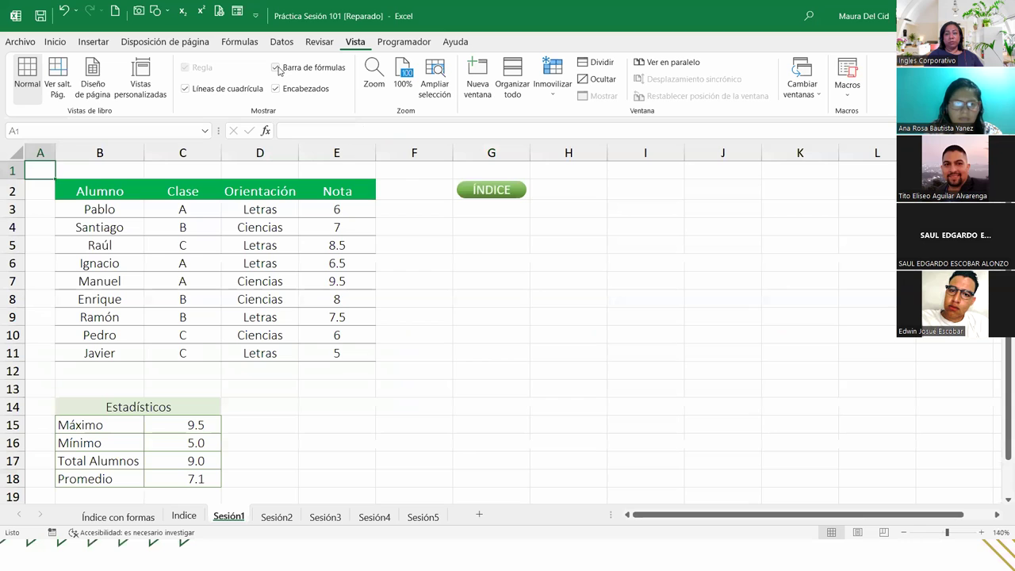
left_click(276, 67)
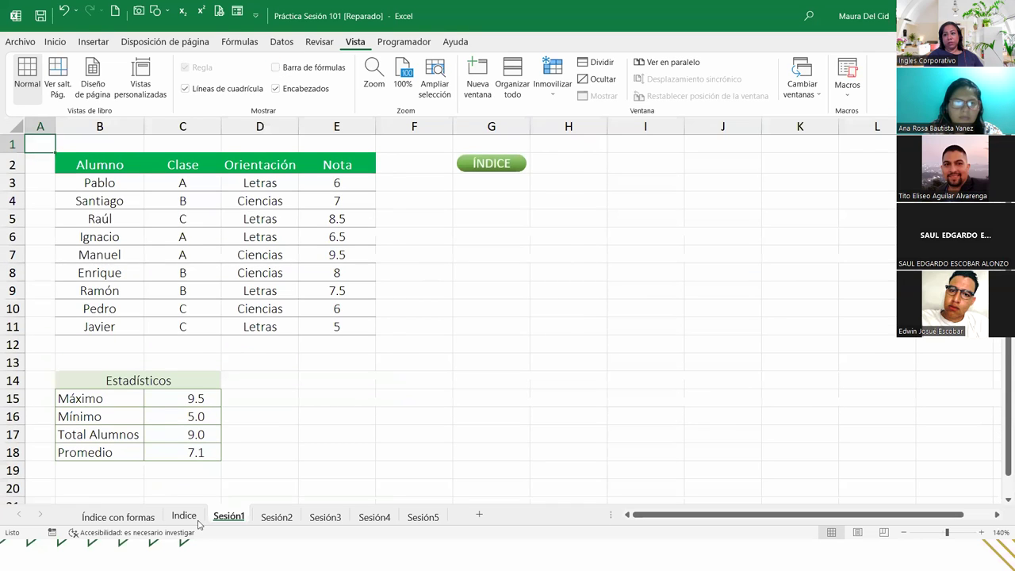
left_click(117, 516)
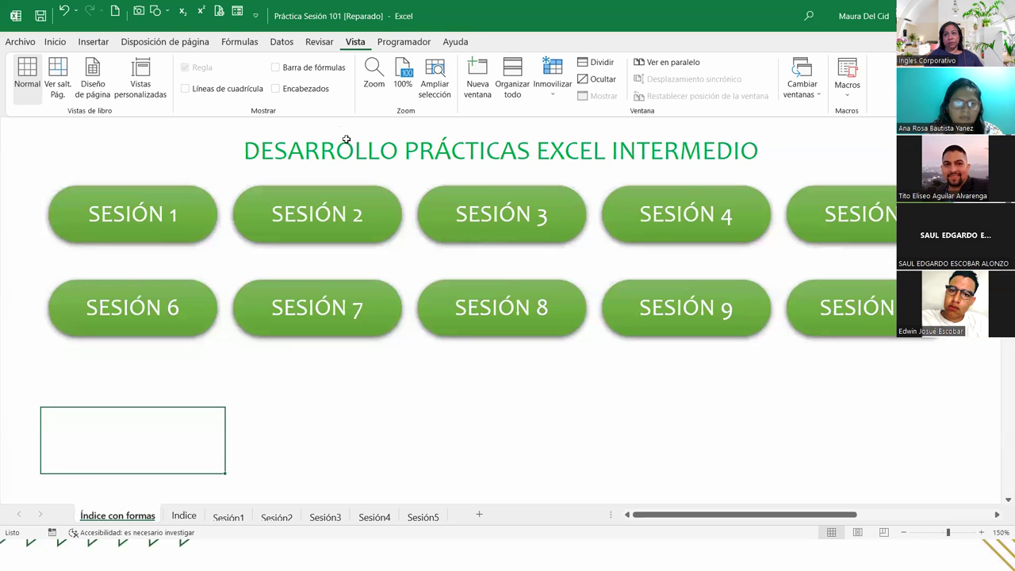
left_click(285, 66)
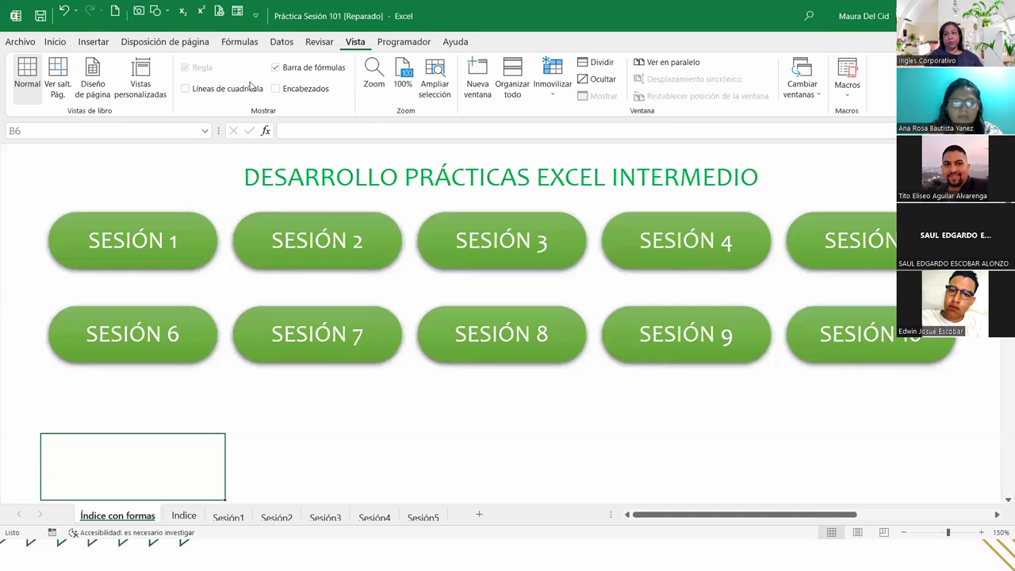
left_click(275, 68)
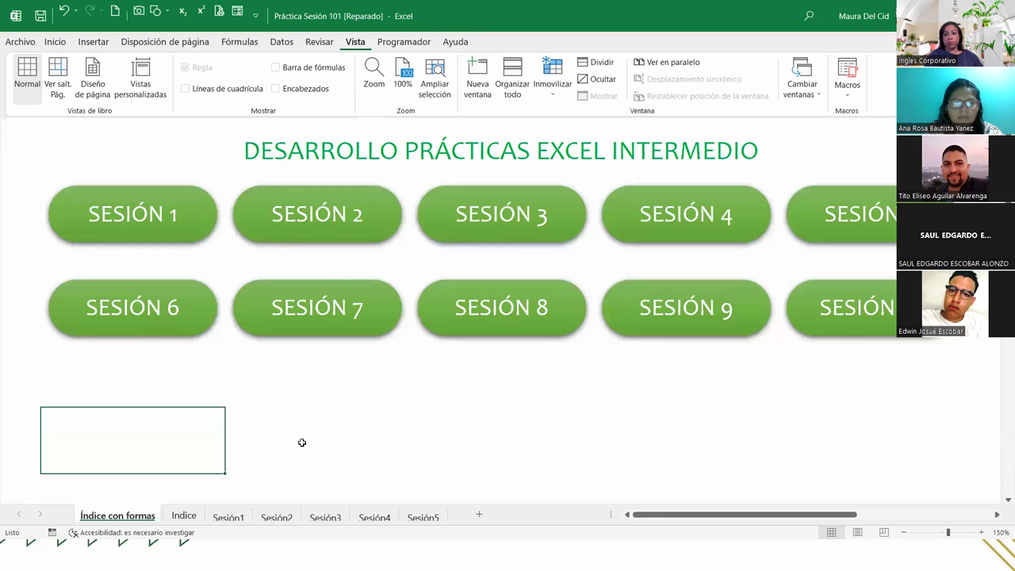